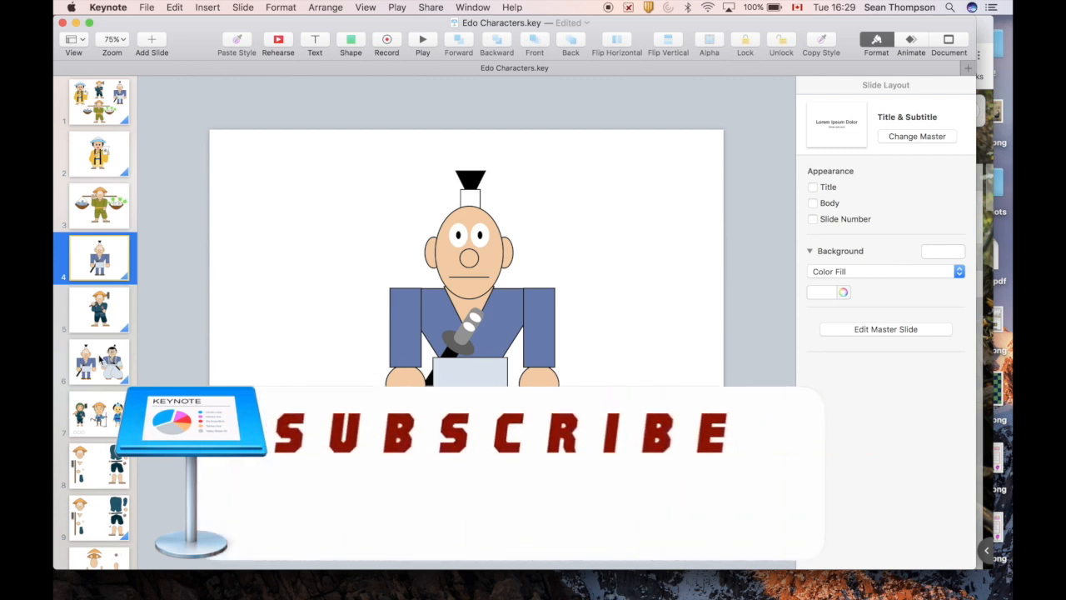
# Step: Look over the finished characters on slides 6 and 1, and select the samurai figure on slide 4
pyautogui.click(125, 354)
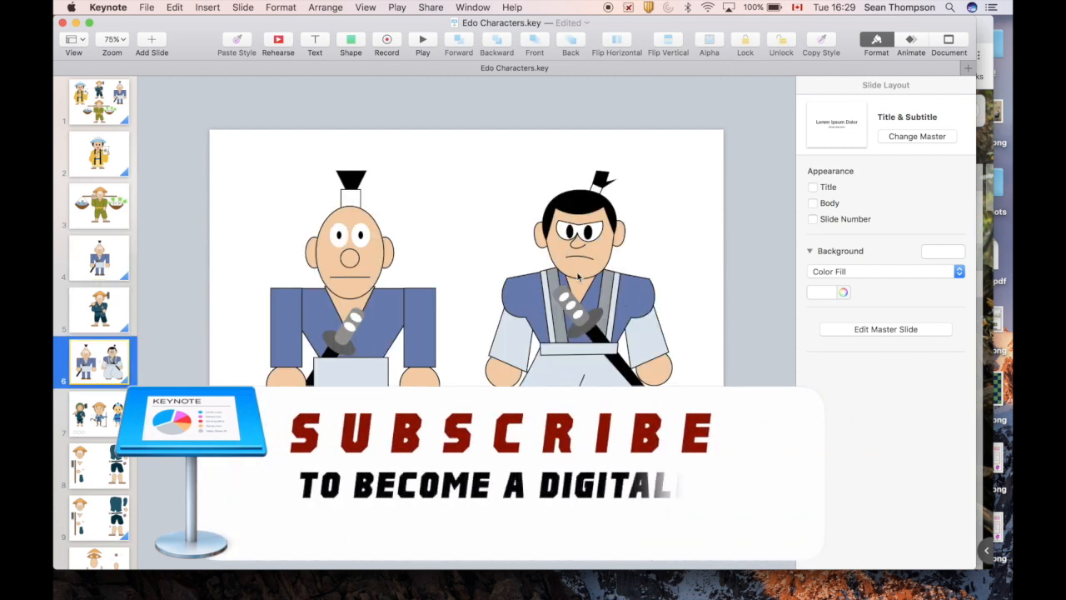
pyautogui.click(98, 105)
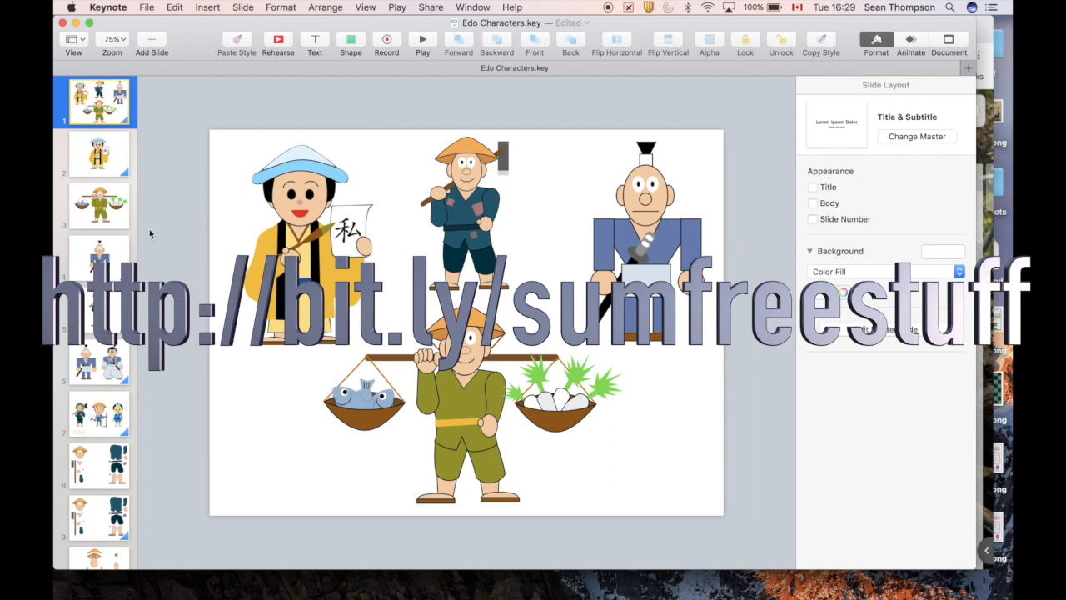
pyautogui.click(116, 268)
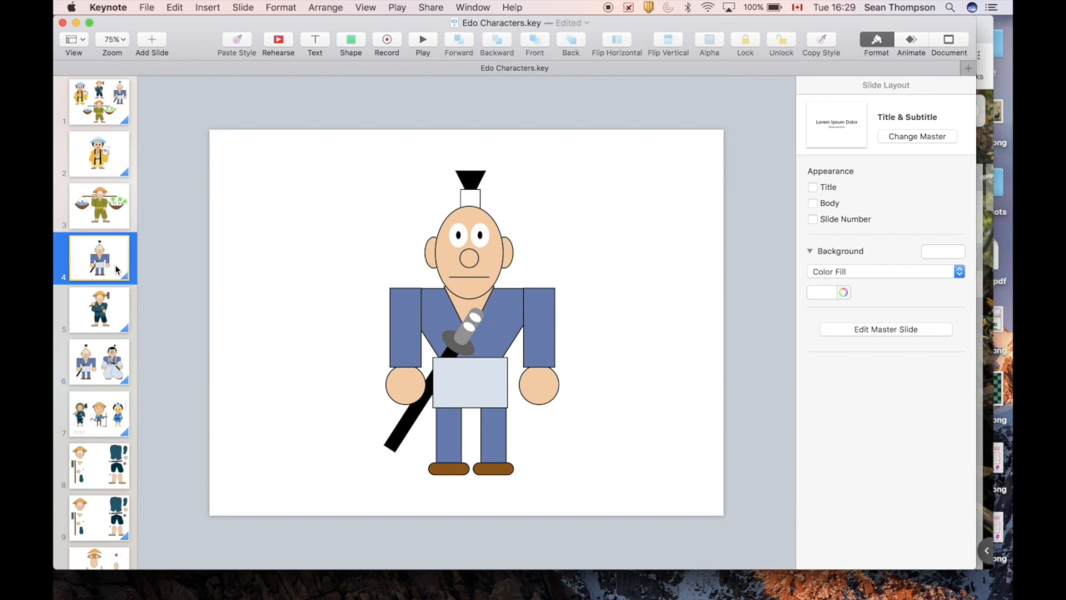
pyautogui.click(448, 238)
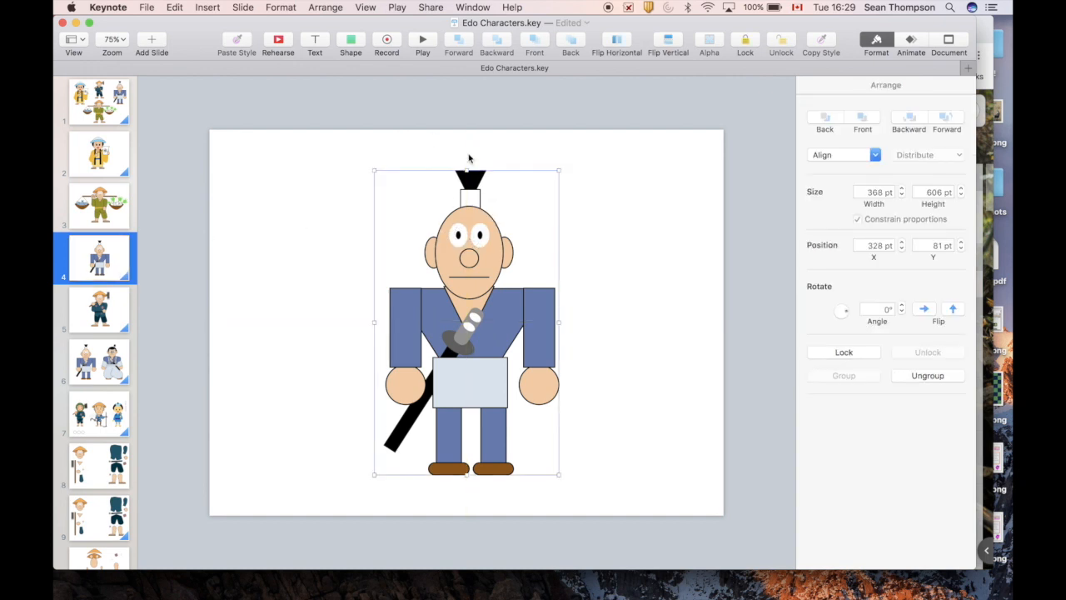
# Step: Insert a basic triangle on slide 4 and apply the black shape style to it
pyautogui.click(351, 43)
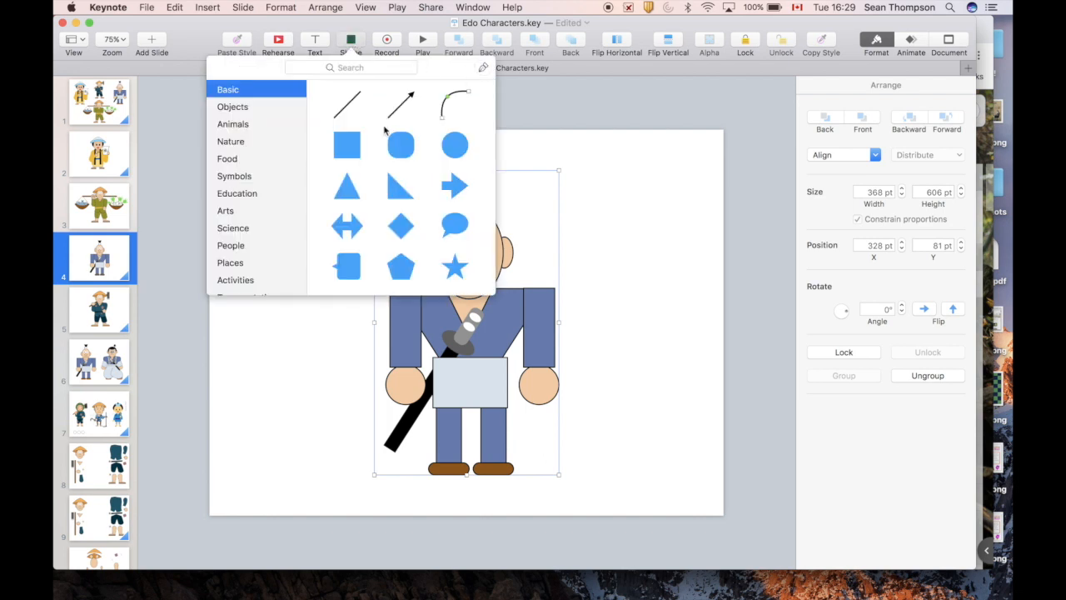
pyautogui.click(348, 190)
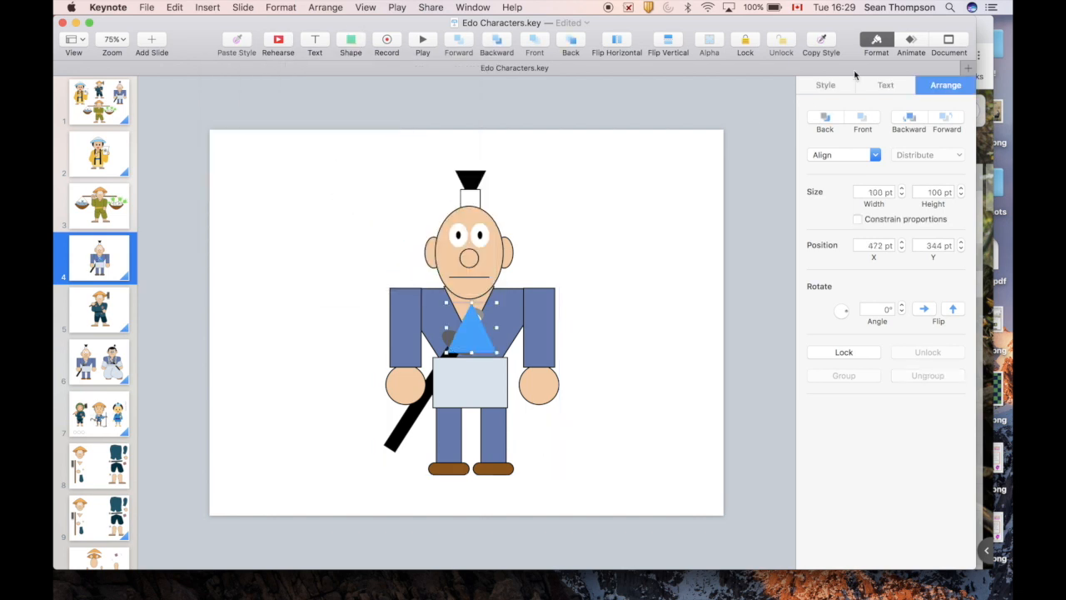
pyautogui.click(826, 86)
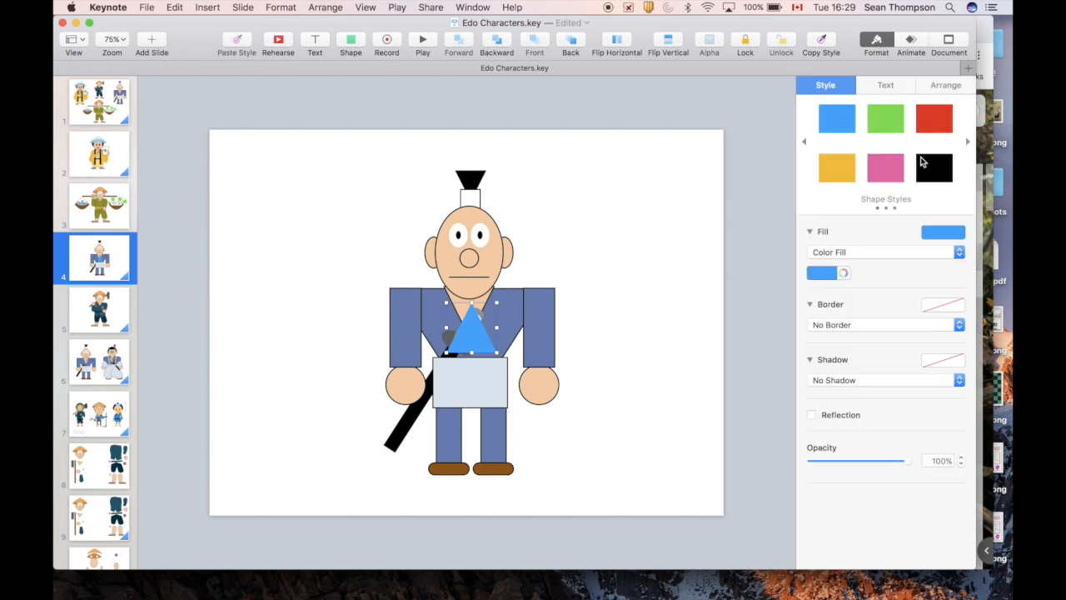
pyautogui.click(932, 170)
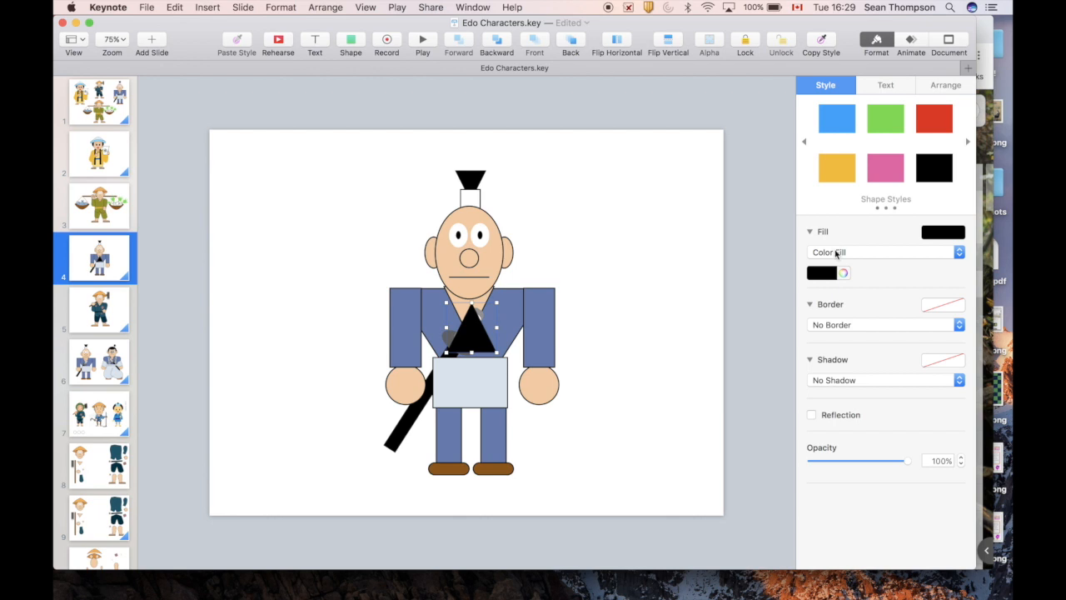
# Step: Try an orange fill on the triangle and restore its black fill
pyautogui.click(832, 275)
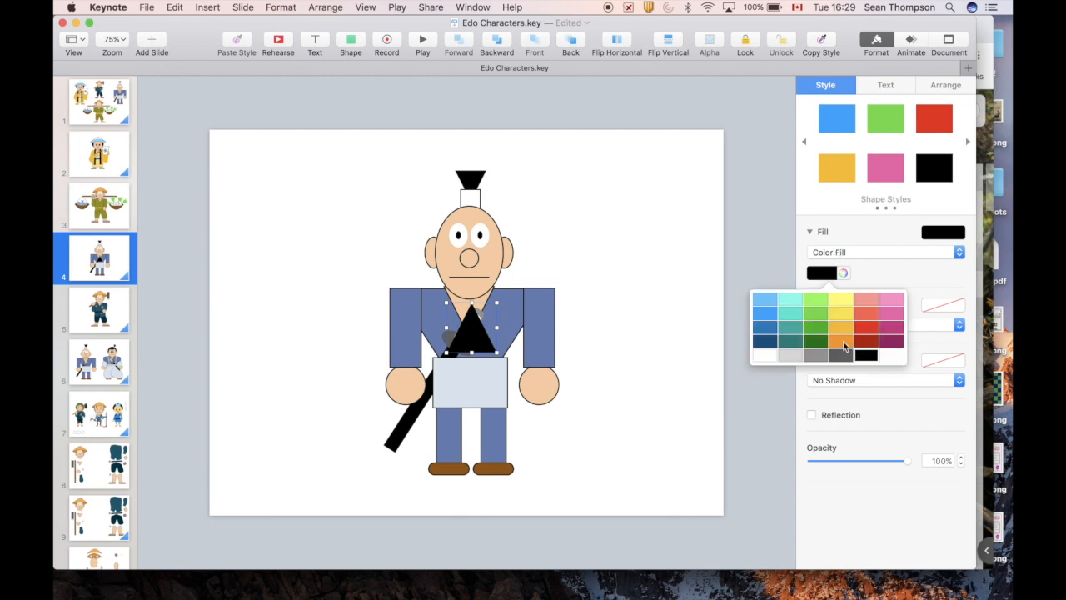
pyautogui.click(844, 344)
pyautogui.click(828, 273)
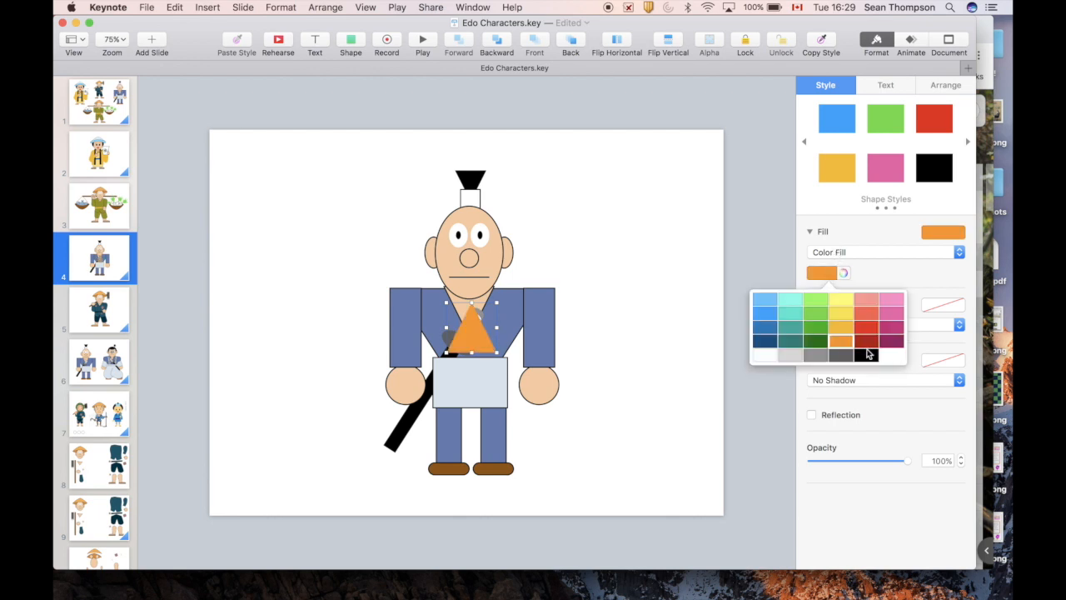
pyautogui.click(866, 355)
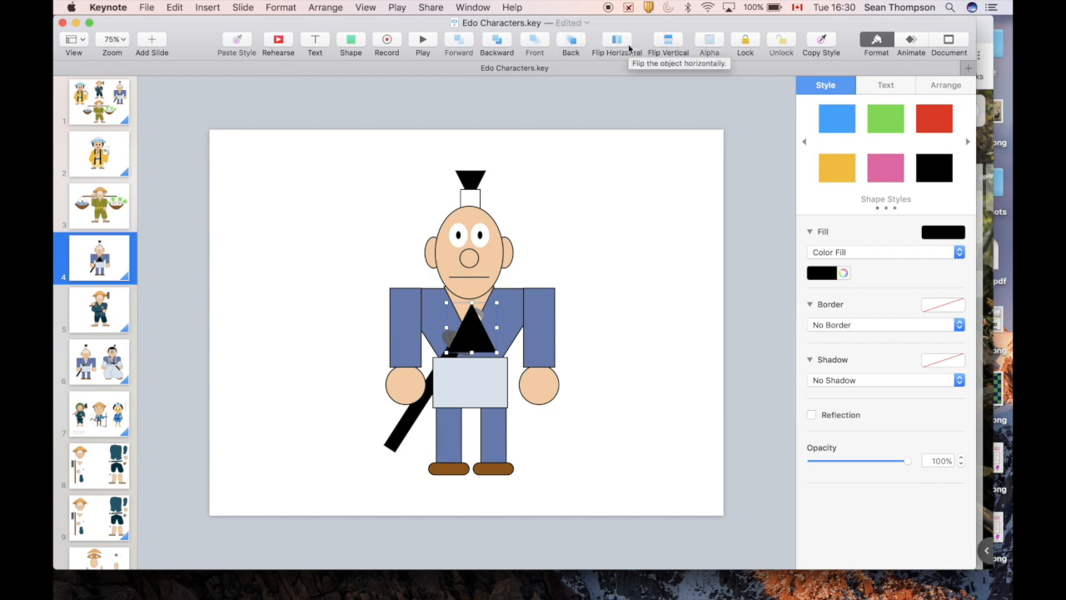
# Step: Flip the triangle vertically, place it over the samurai's black topknot and shrink it to about 61 × 58 pt
pyautogui.click(936, 90)
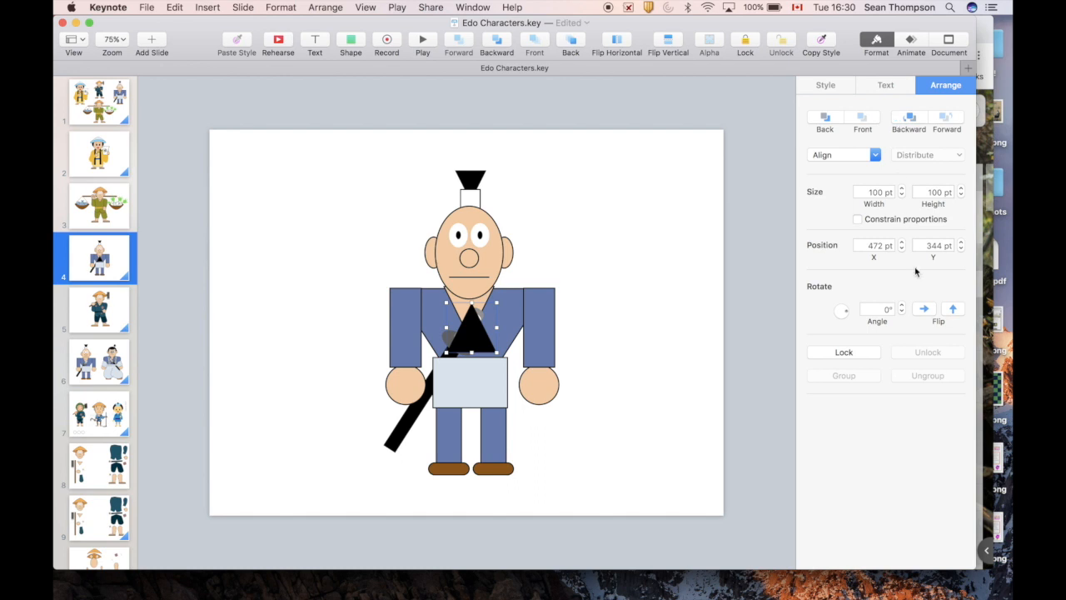
pyautogui.click(953, 310)
pyautogui.moveTo(481, 319); pyautogui.dragTo(489, 181)
pyautogui.moveTo(502, 226); pyautogui.dragTo(486, 198)
# Step: Insert a square between the black topknot and the head and shrink it to about 46 × 48 pt
pyautogui.click(357, 43)
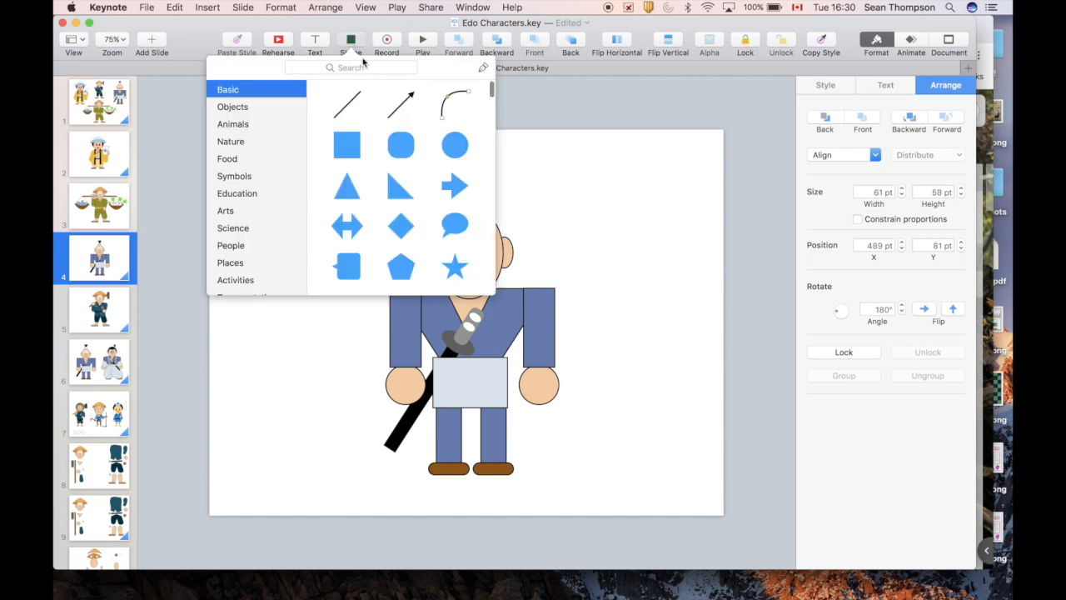
pyautogui.click(347, 143)
pyautogui.moveTo(471, 321); pyautogui.dragTo(488, 201)
pyautogui.press('Left')
pyautogui.press('Left')
pyautogui.press('Left')
pyautogui.press('Left')
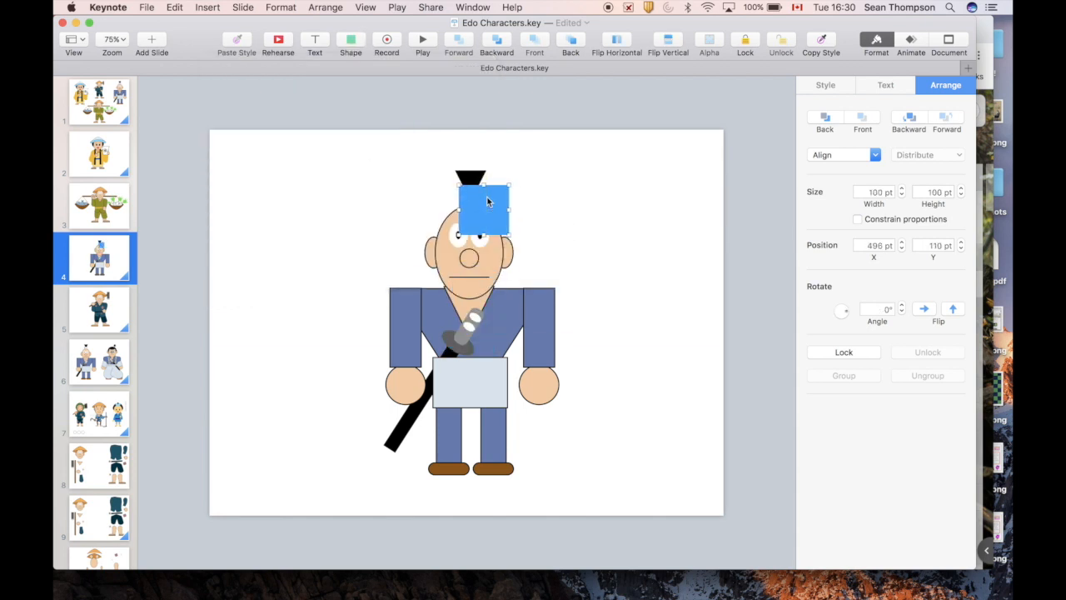
pyautogui.moveTo(509, 235); pyautogui.dragTo(480, 208)
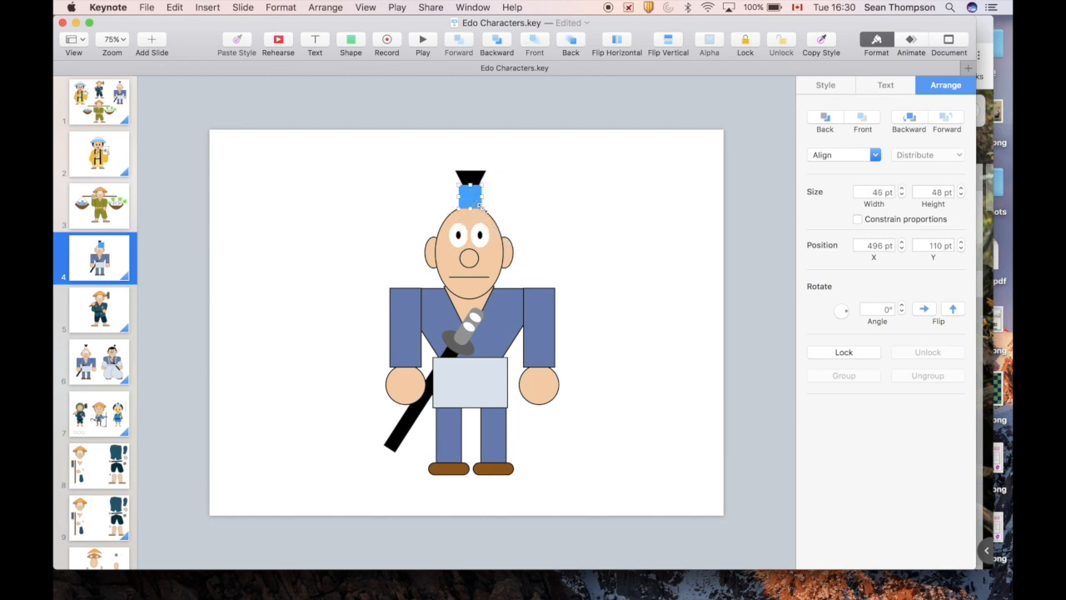
# Step: Fill the square below the topknot with white and give it a line border
pyautogui.click(818, 86)
pyautogui.click(829, 253)
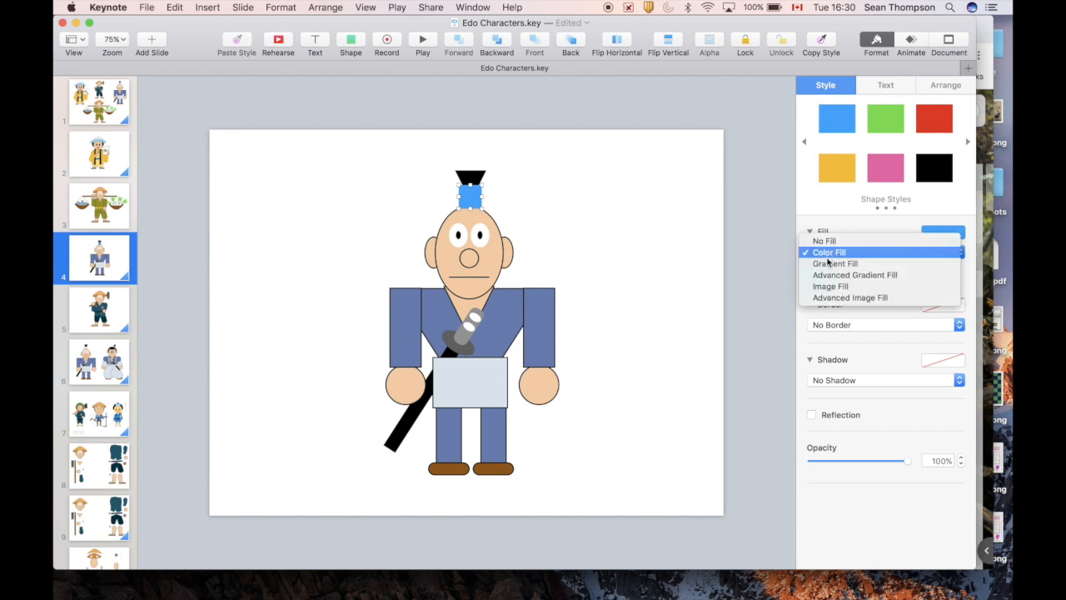
pyautogui.click(829, 251)
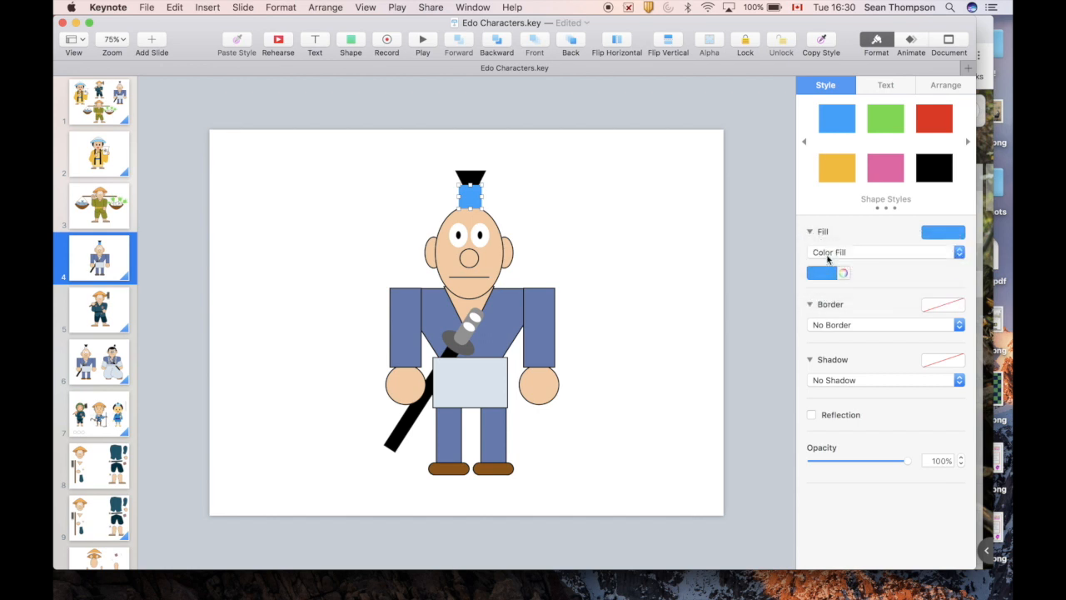
pyautogui.click(831, 274)
pyautogui.click(766, 356)
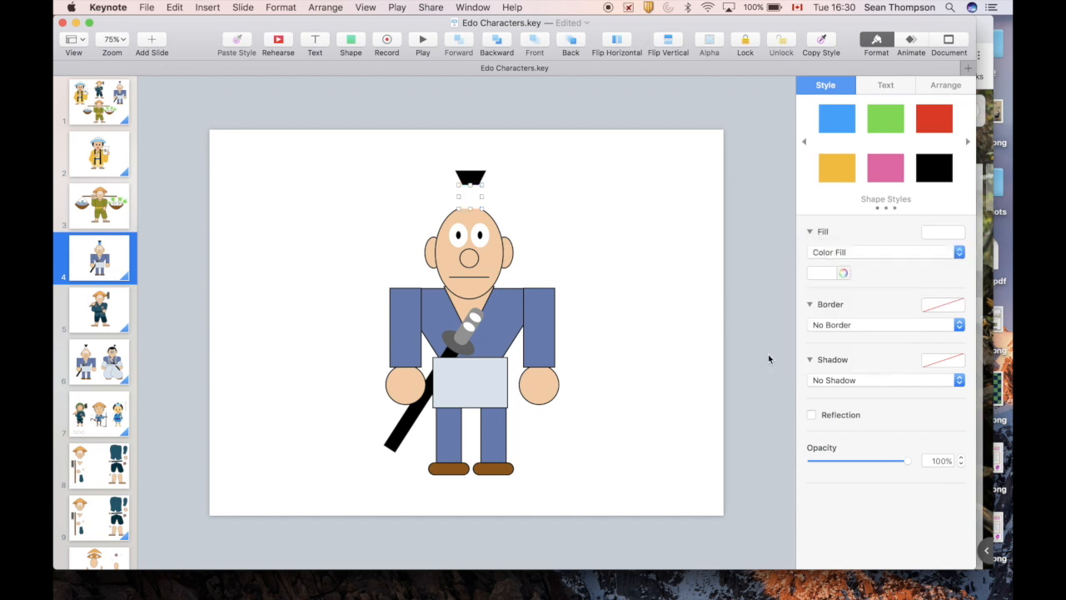
pyautogui.click(845, 325)
pyautogui.click(839, 335)
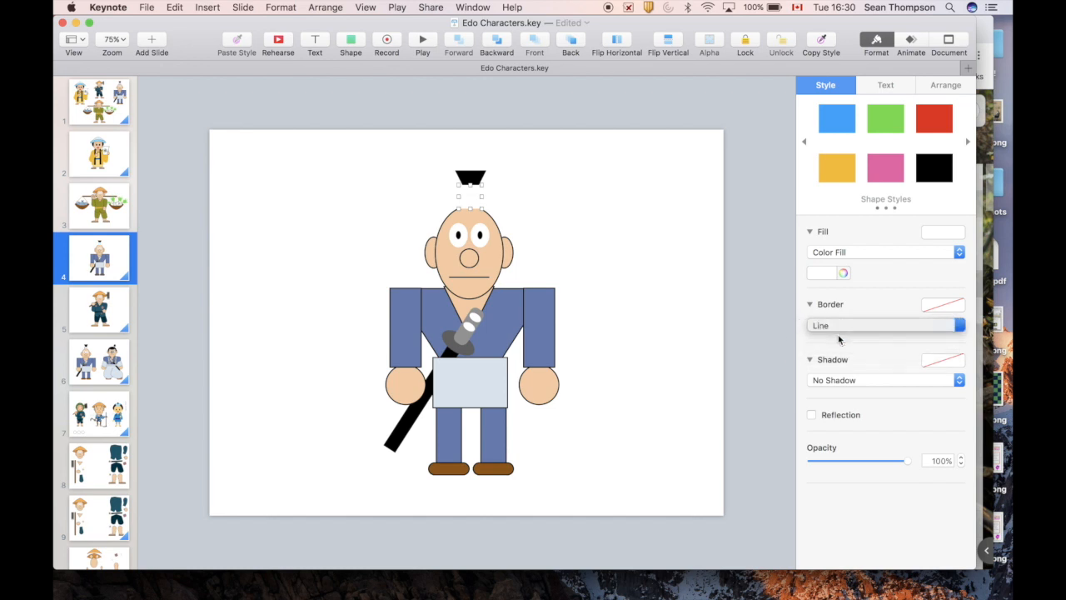
# Step: Insert a circle and stretch it into an upright oval covering the samurai's head
pyautogui.click(351, 46)
pyautogui.click(455, 144)
pyautogui.moveTo(471, 328); pyautogui.dragTo(469, 296)
pyautogui.moveTo(446, 252); pyautogui.dragTo(506, 251)
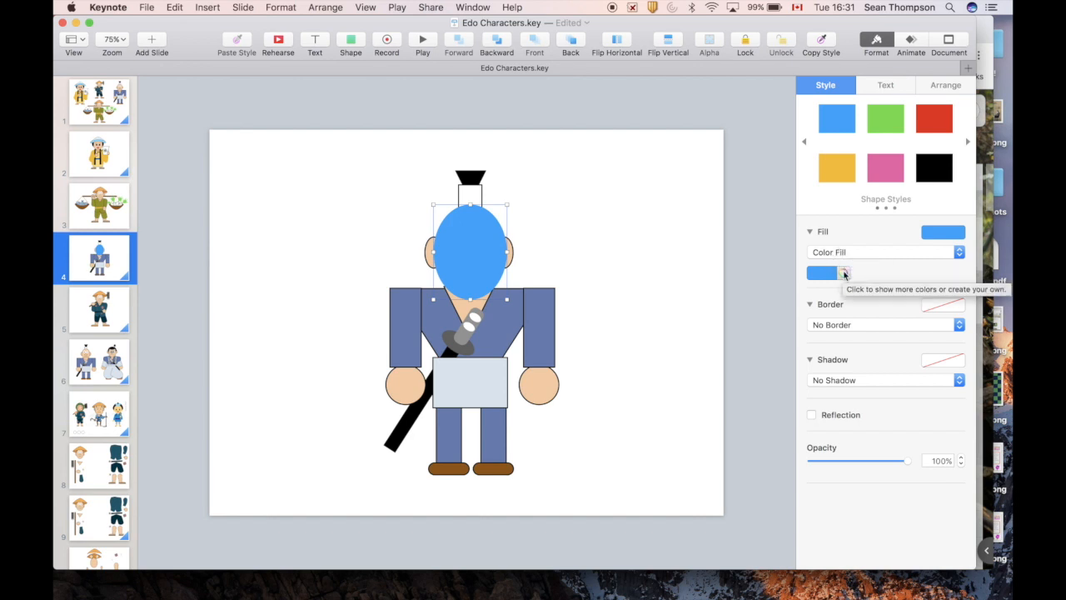
# Step: Fill the head oval with the skin colour sampled from the samurai's ear and add a black 2 pt line border
pyautogui.click(844, 273)
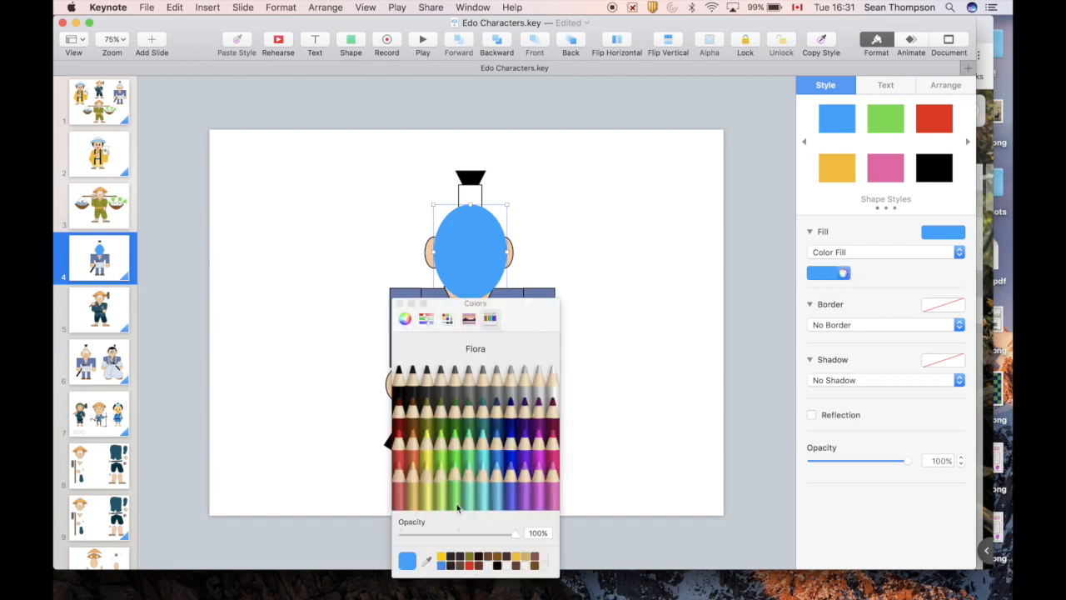
pyautogui.click(427, 563)
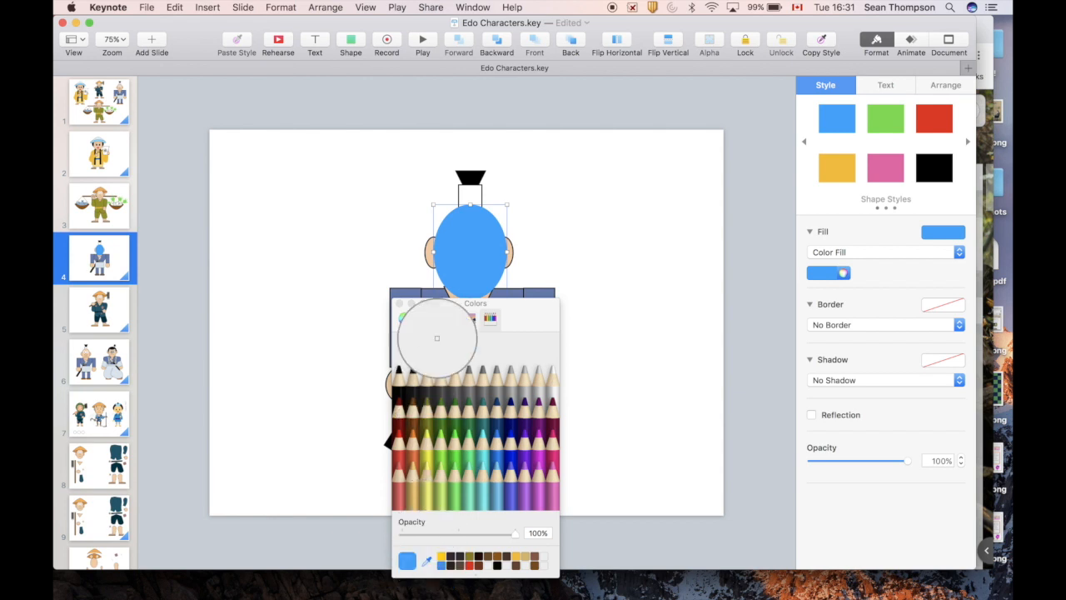
pyautogui.click(433, 264)
pyautogui.click(400, 304)
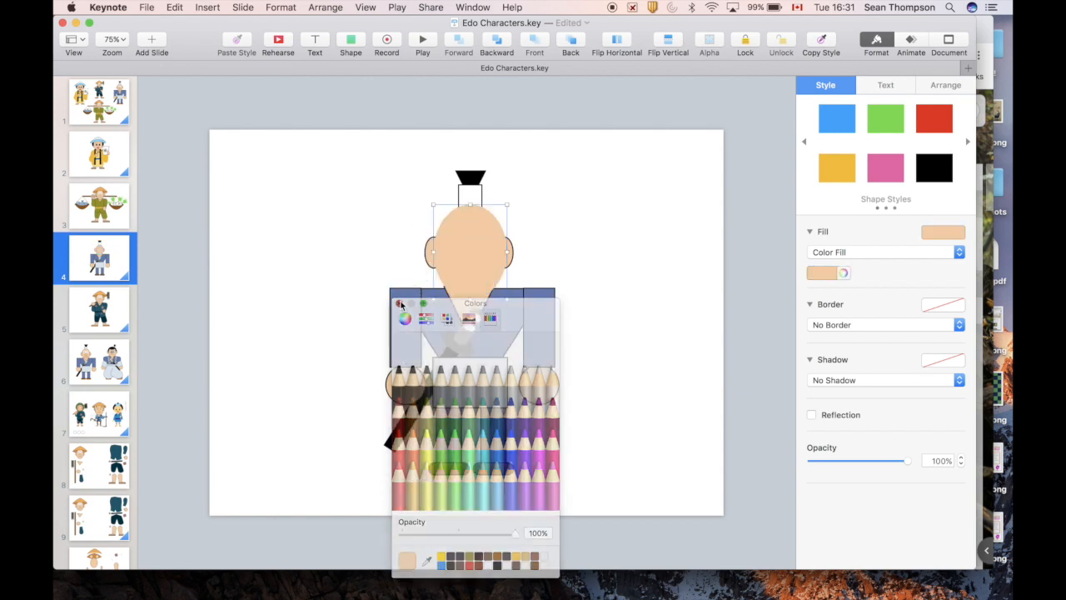
pyautogui.click(894, 325)
pyautogui.click(877, 341)
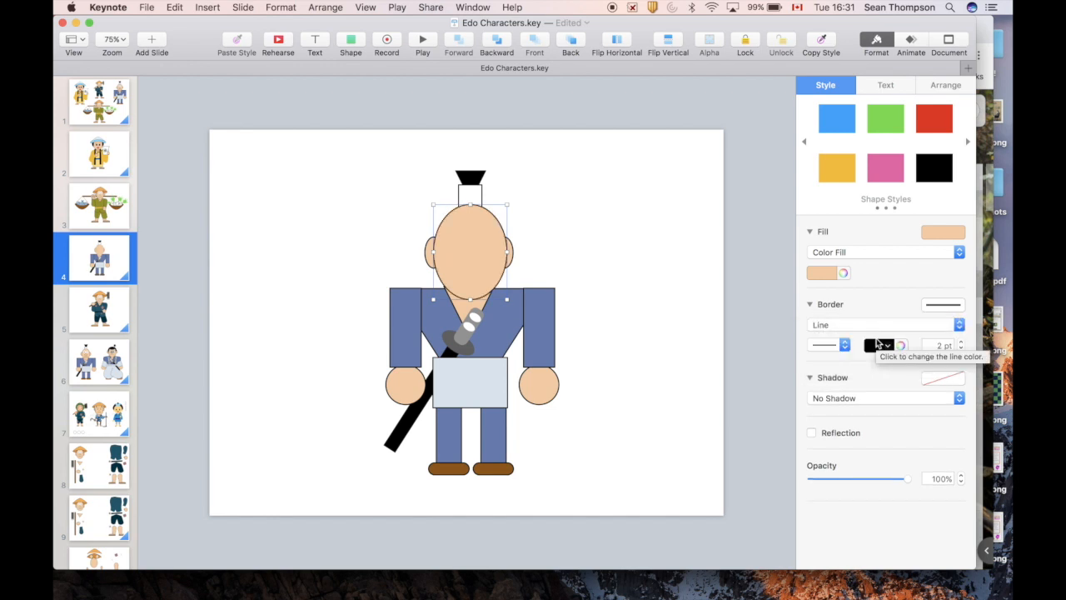
pyautogui.click(877, 343)
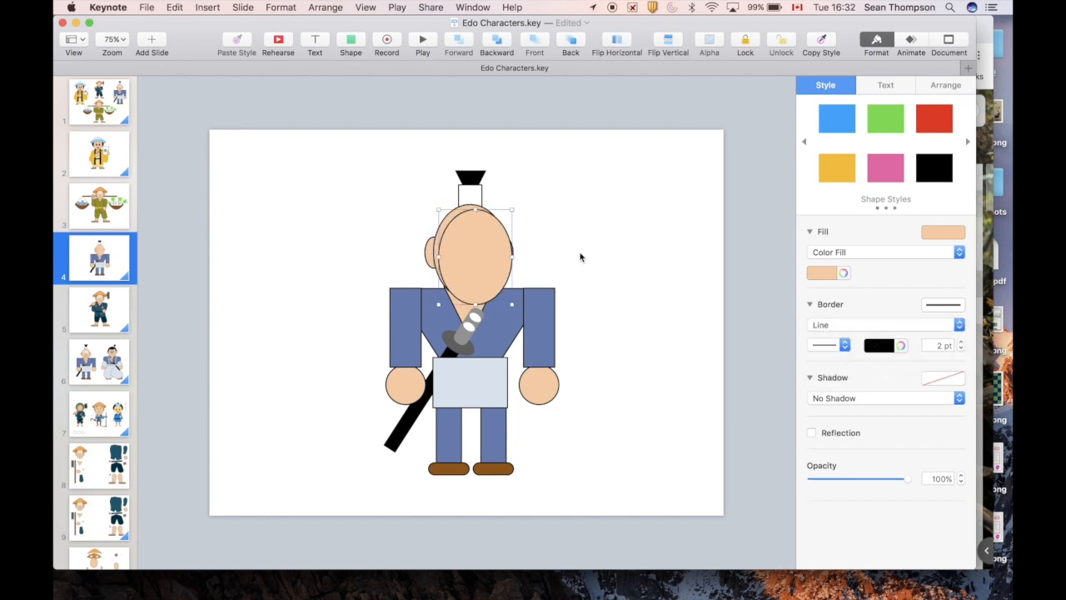
# Step: Shrink the copy of the head oval into an ear on the head's left edge and send it backward
pyautogui.moveTo(505, 248); pyautogui.dragTo(457, 235)
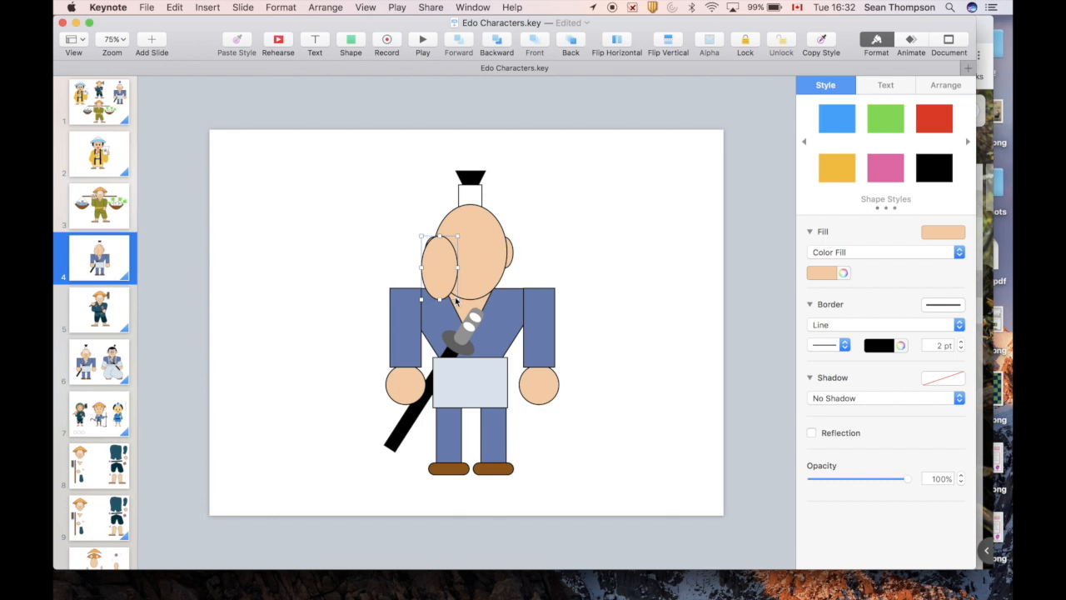
pyautogui.click(457, 302)
pyautogui.click(431, 283)
pyautogui.moveTo(456, 298); pyautogui.dragTo(432, 256)
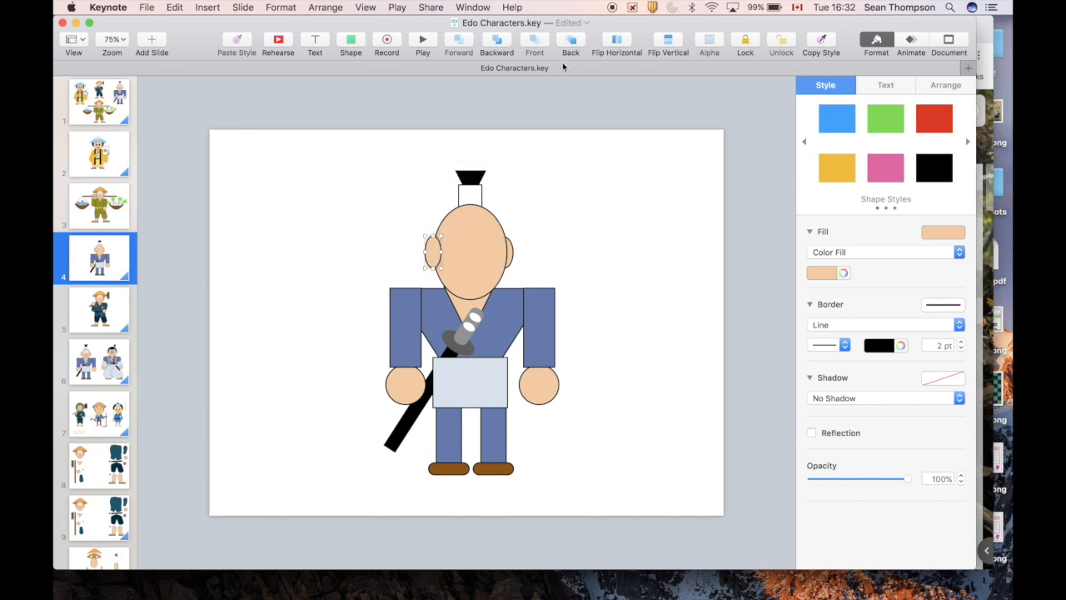
pyautogui.click(499, 46)
# Step: Duplicate the left ear, place the copy on the head's right edge and send it backward
pyautogui.press('super+d')
pyautogui.moveTo(442, 253); pyautogui.dragTo(505, 257)
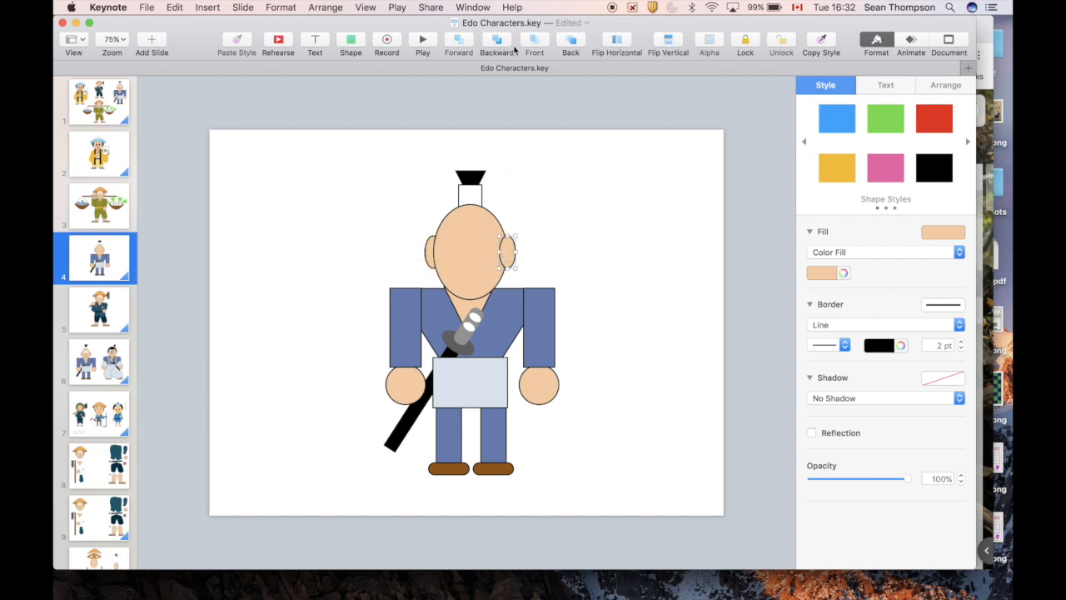
pyautogui.click(505, 48)
# Step: Duplicate the ear, shrink the copy into an eye of about 32 × 48 pt on the face and fill it white
pyautogui.press('super+d')
pyautogui.moveTo(510, 253); pyautogui.dragTo(463, 252)
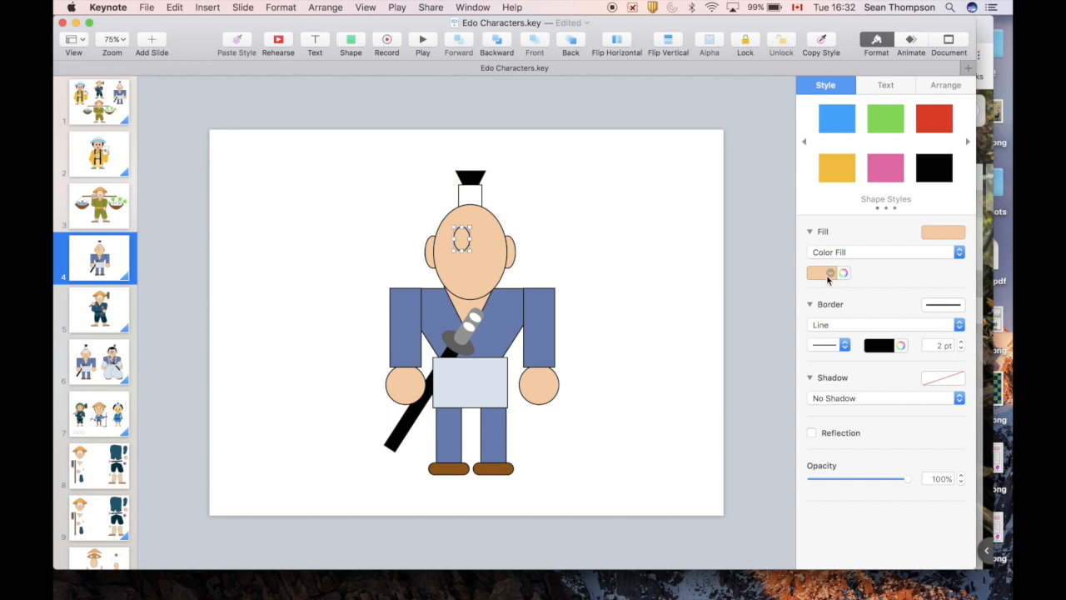
pyautogui.click(828, 274)
pyautogui.click(764, 356)
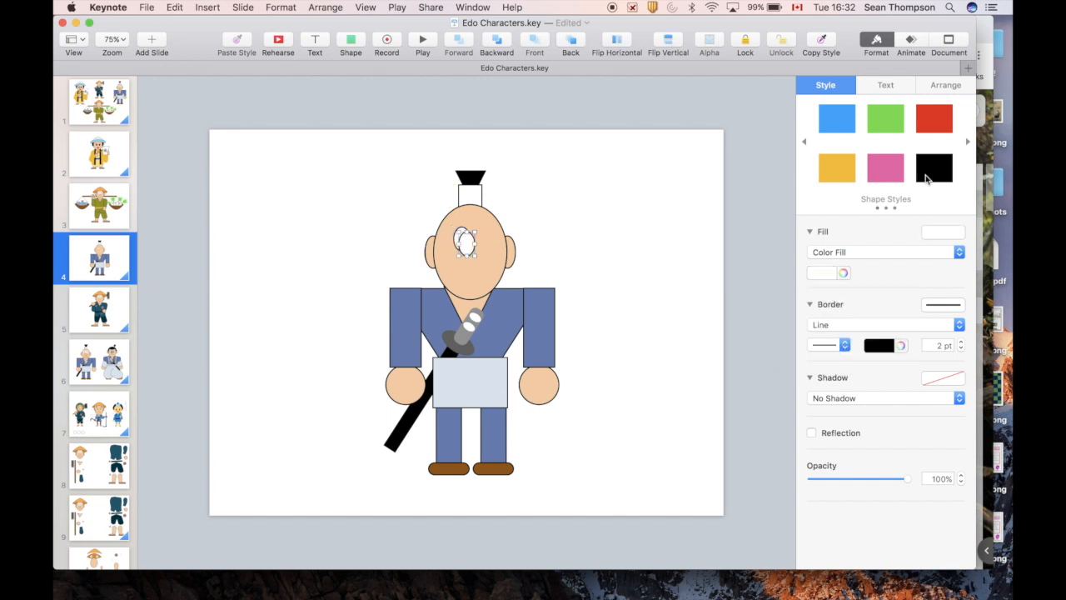
# Step: Make a copy of the white eye, apply the black shape style and shrink it into a pupil inside the eye
pyautogui.press('super+v')
pyautogui.moveTo(476, 257); pyautogui.dragTo(466, 246)
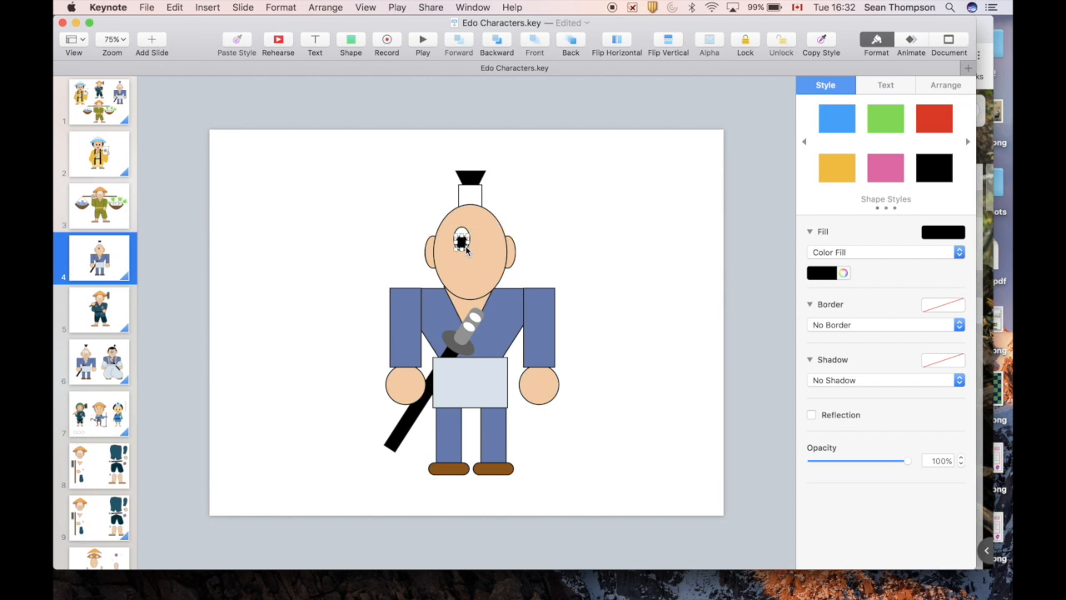
pyautogui.press('Right')
# Step: Group the pupil with the white of the eye, duplicate the group and place the copy beside the first eye
pyautogui.keyDown('shift'); pyautogui.click(464, 232); pyautogui.keyUp('shift')
pyautogui.press('super+alt+g')
pyautogui.press('super+d')
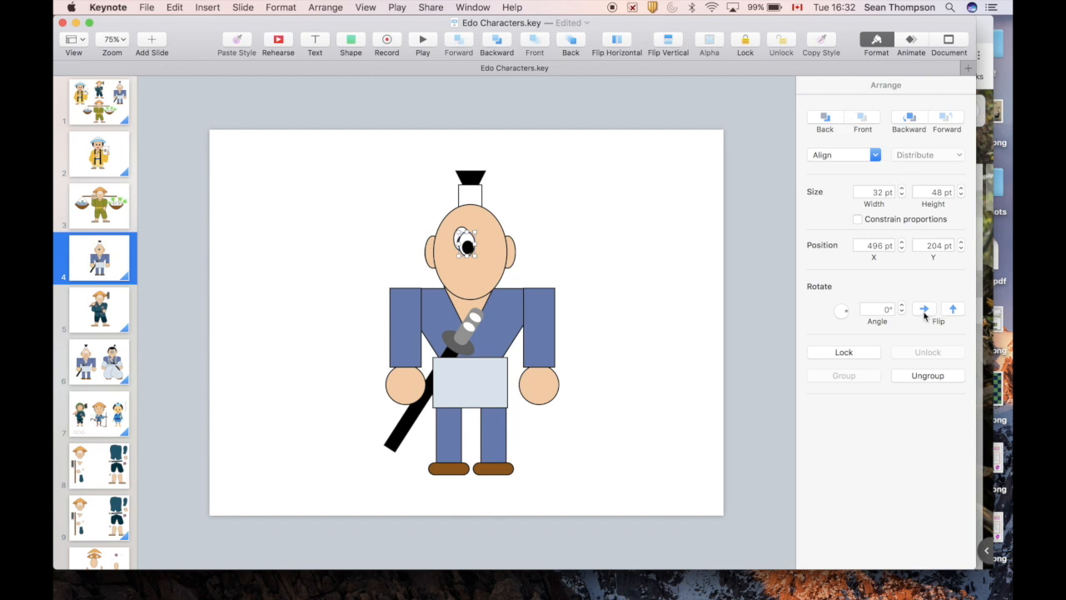
pyautogui.moveTo(468, 246); pyautogui.dragTo(481, 241)
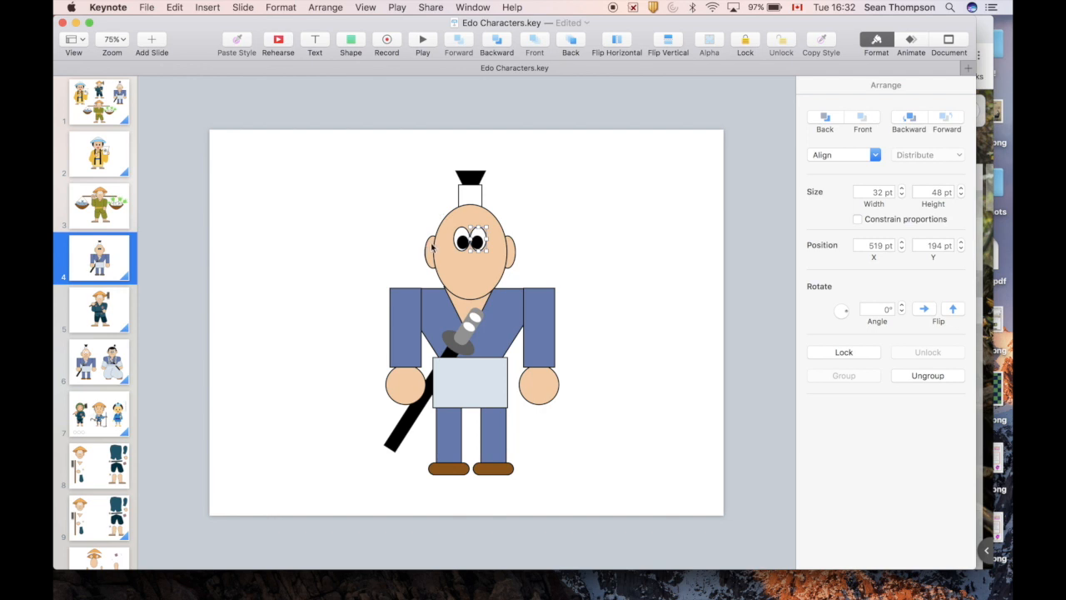
# Step: Insert a basic circle shape on the slide for the samurai's nose
pyautogui.click(352, 43)
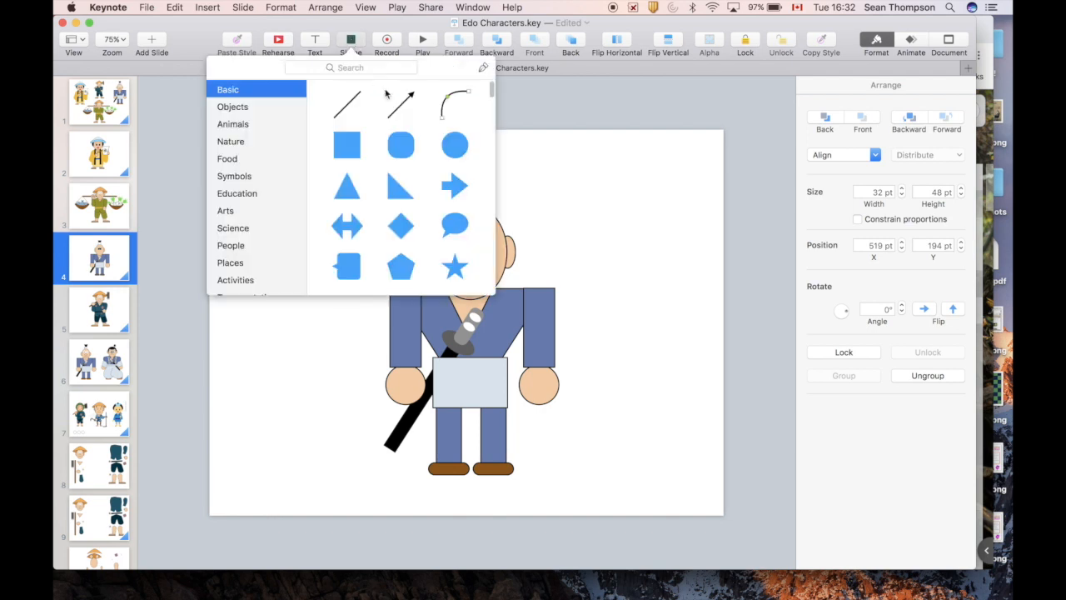
pyautogui.click(454, 145)
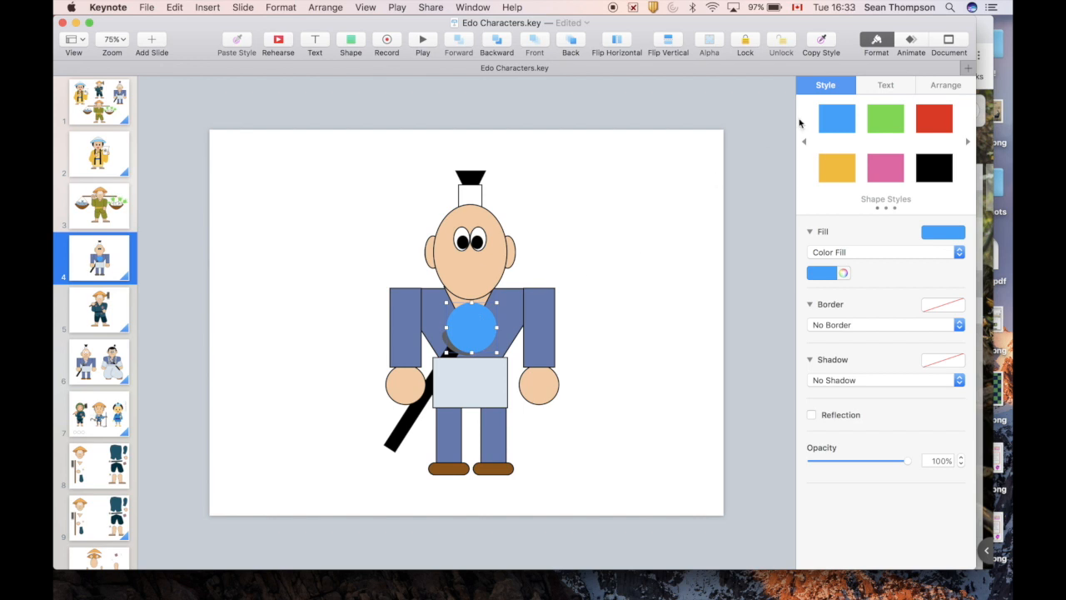
pyautogui.click(945, 85)
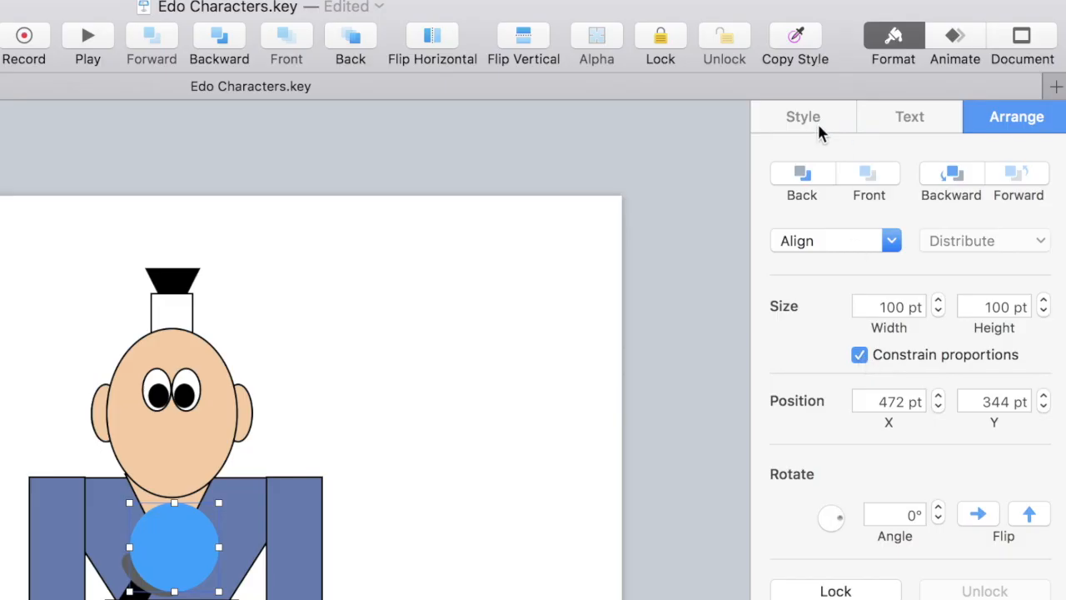
# Step: Save the head's skin-tone fill and black 2 pt outline as a new shape style
pyautogui.click(184, 442)
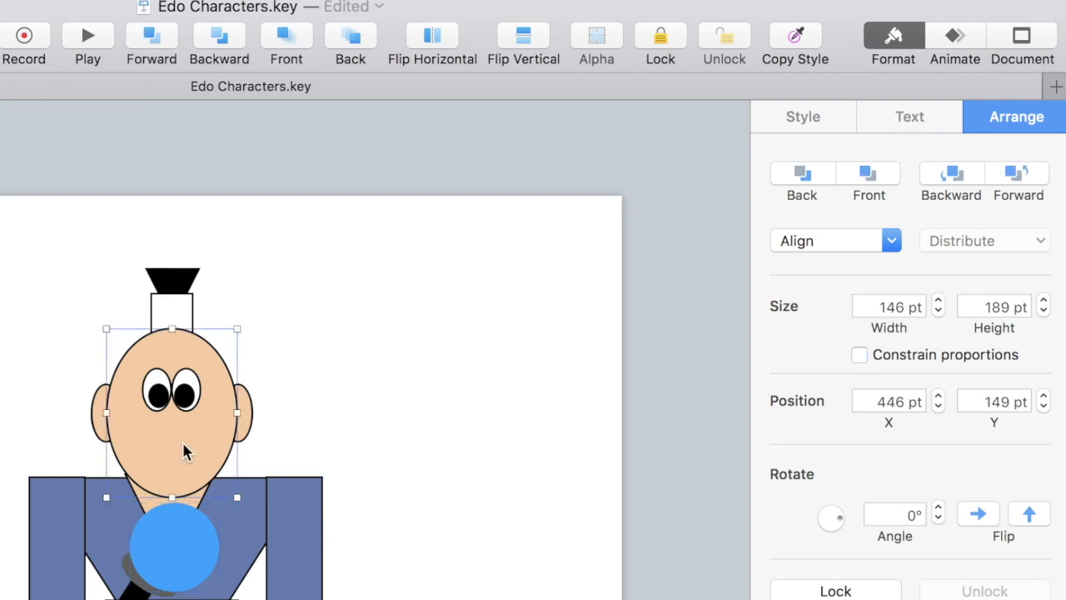
pyautogui.click(783, 118)
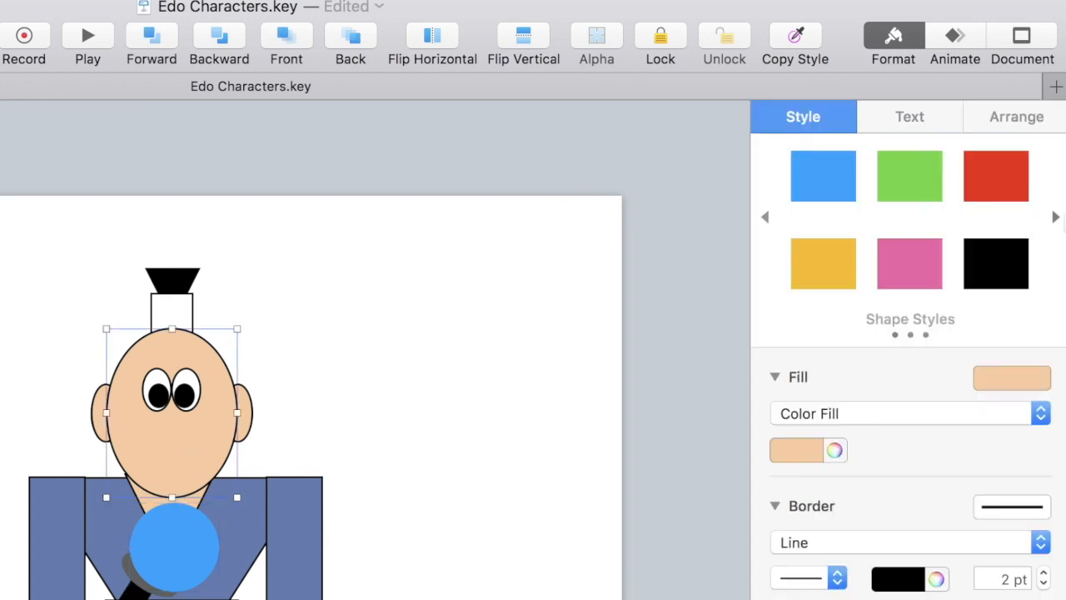
pyautogui.click(1056, 219)
pyautogui.click(1056, 219)
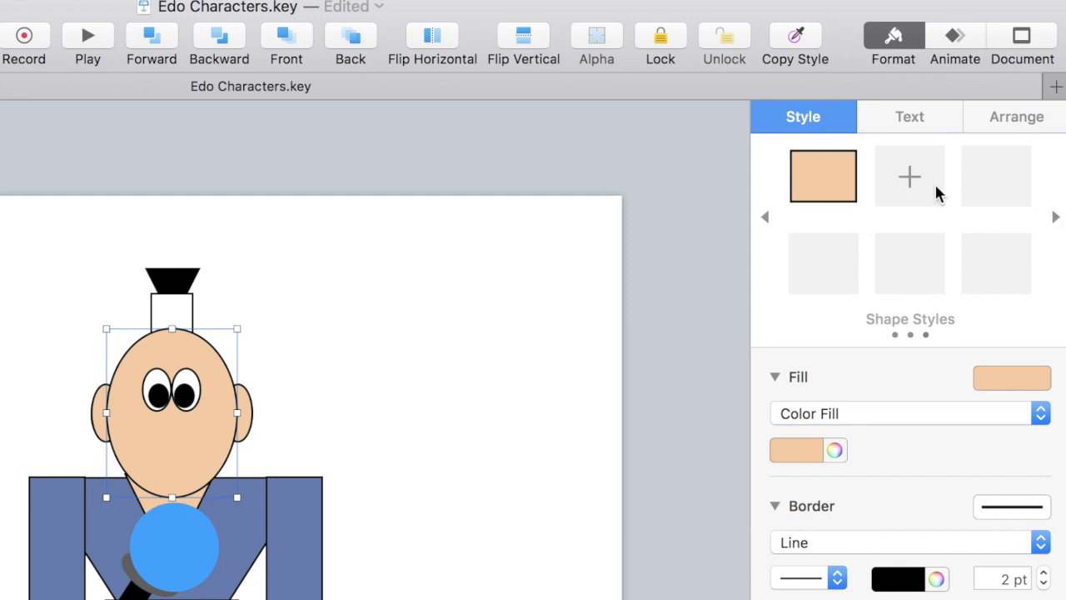
pyautogui.click(911, 178)
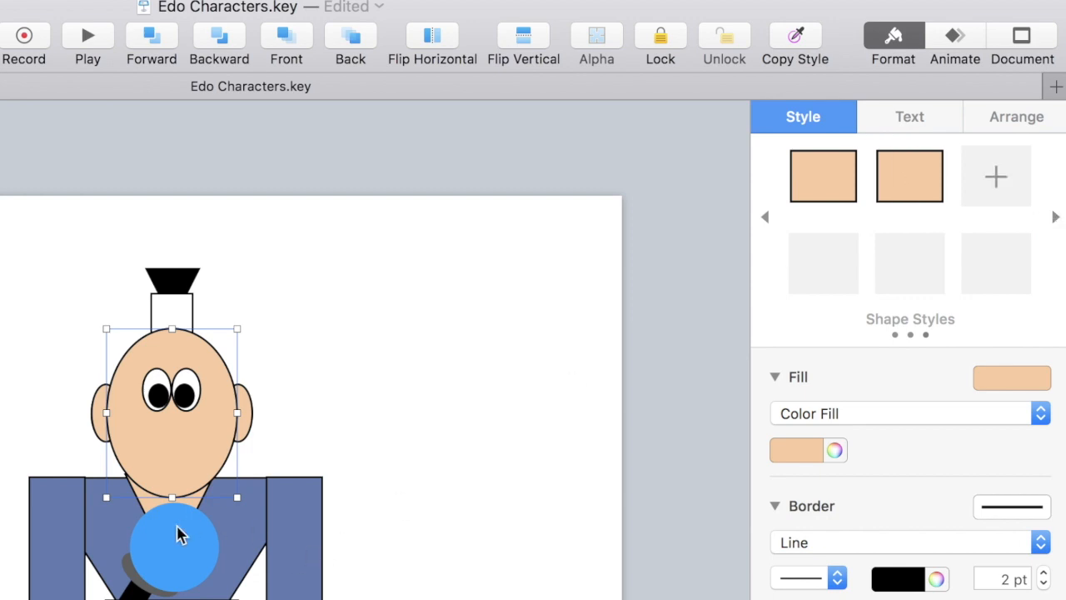
# Step: Apply the saved skin-tone style to the circle, shrink it and place it just below the eyes as the nose
pyautogui.click(183, 530)
pyautogui.click(909, 185)
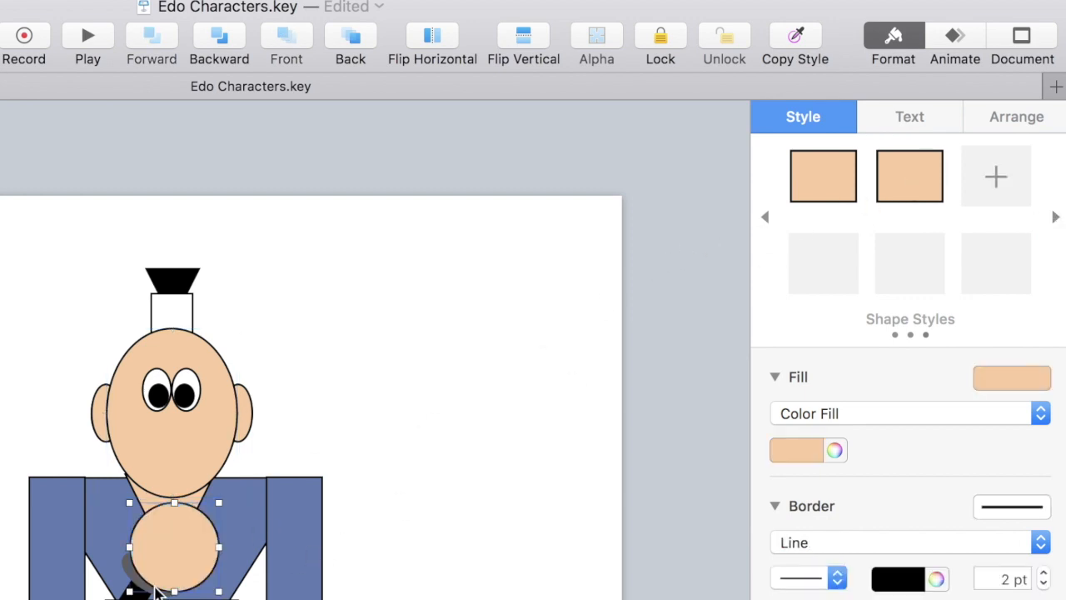
pyautogui.moveTo(173, 567); pyautogui.dragTo(160, 508)
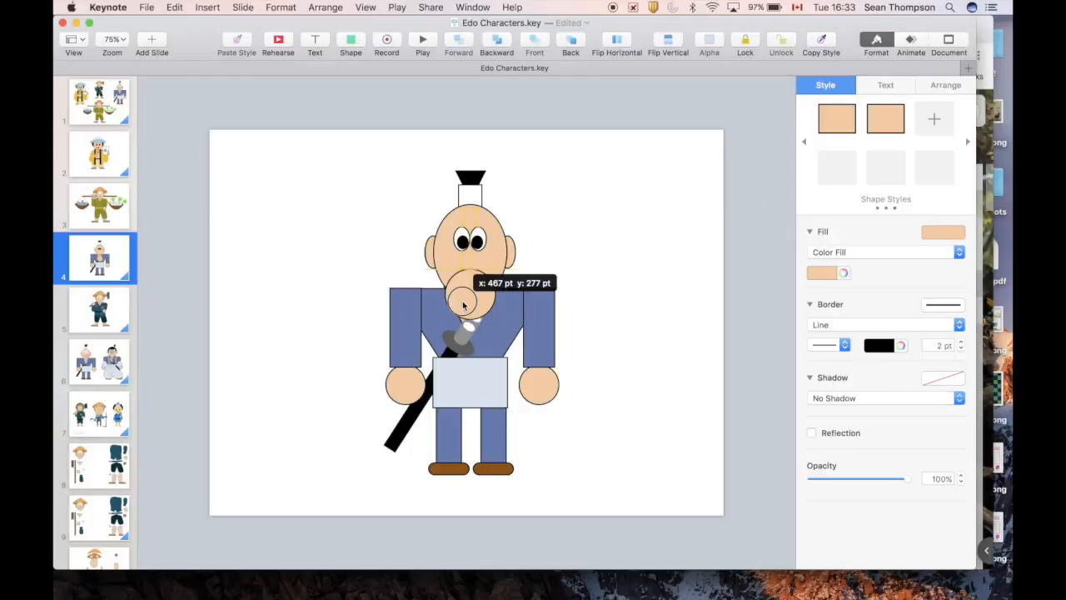
pyautogui.moveTo(464, 303); pyautogui.dragTo(470, 264)
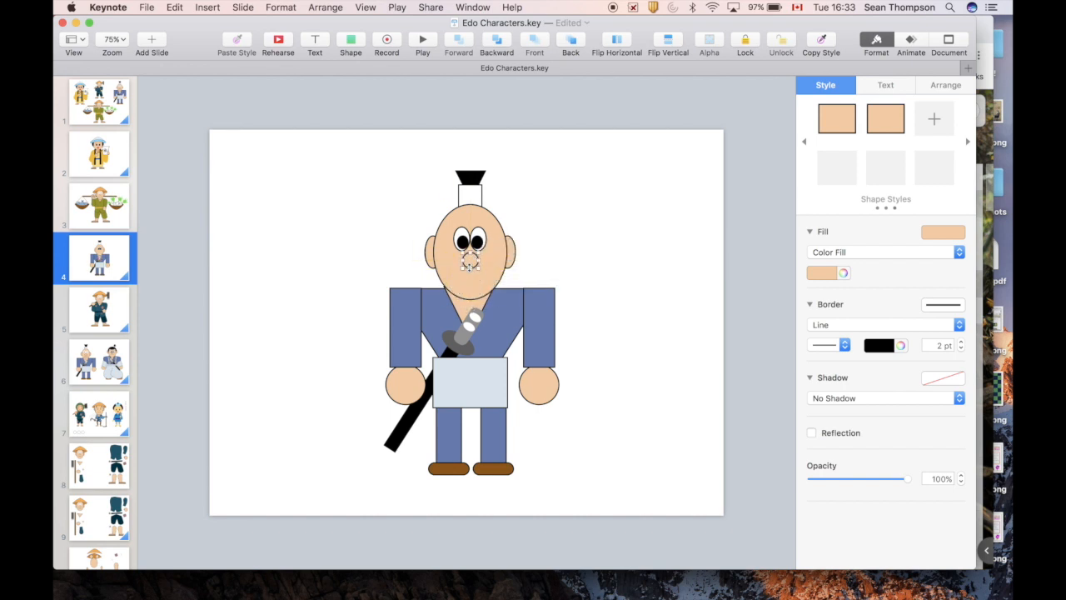
# Step: Draw a frowning mouth below the nose with the Pen tool and turn its middle point into a smooth curve
pyautogui.click(351, 42)
pyautogui.click(480, 67)
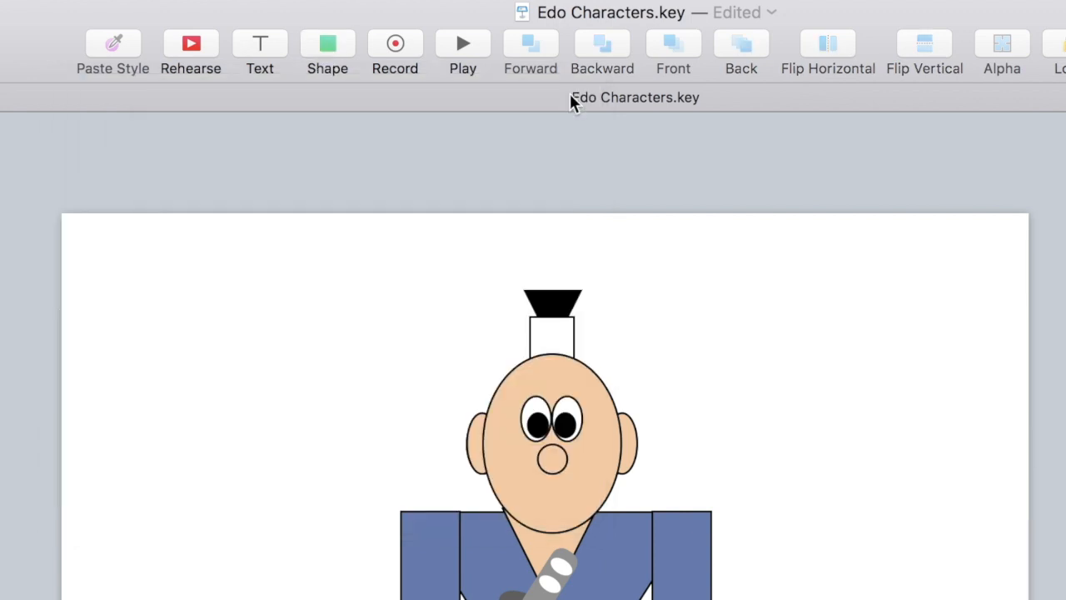
pyautogui.click(535, 479)
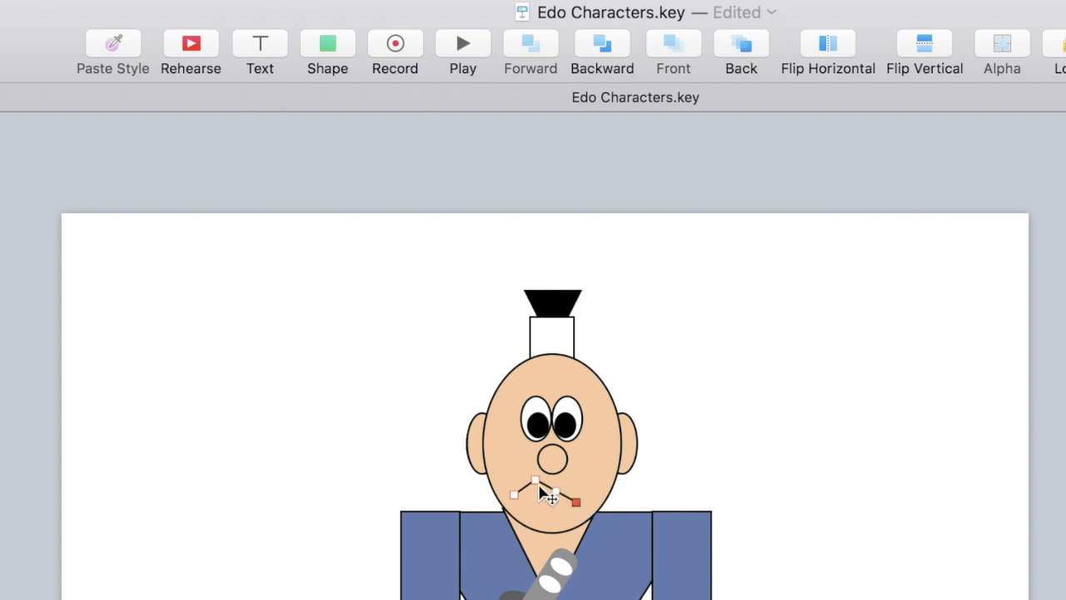
pyautogui.doubleClick(536, 482)
pyautogui.click(719, 404)
# Step: Remove the reference samurai to check the traced head on its own, and undo the deletion
pyautogui.click(500, 353)
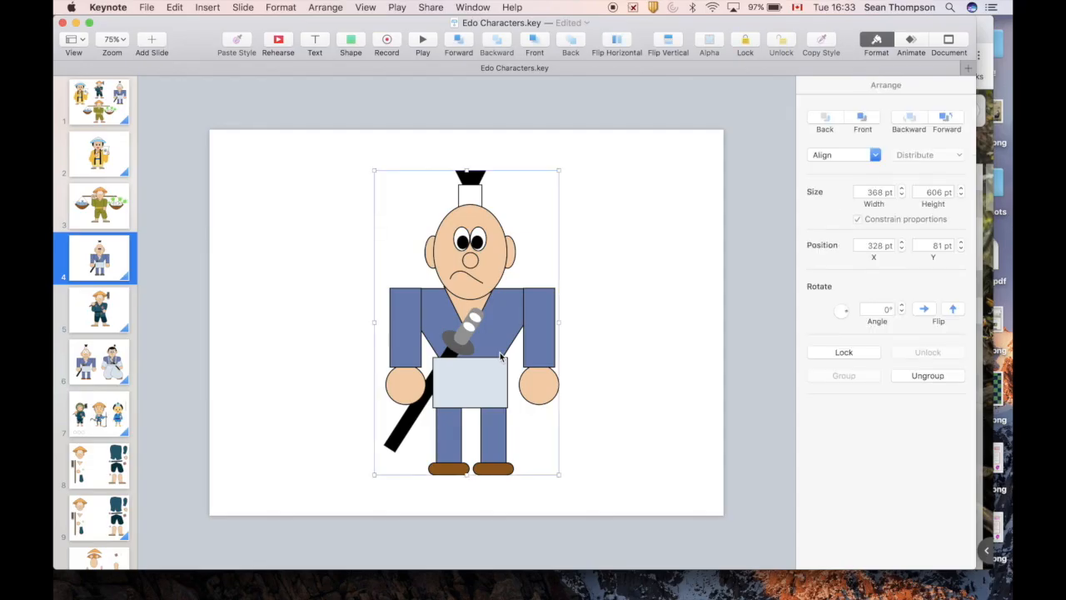
pyautogui.press('Delete')
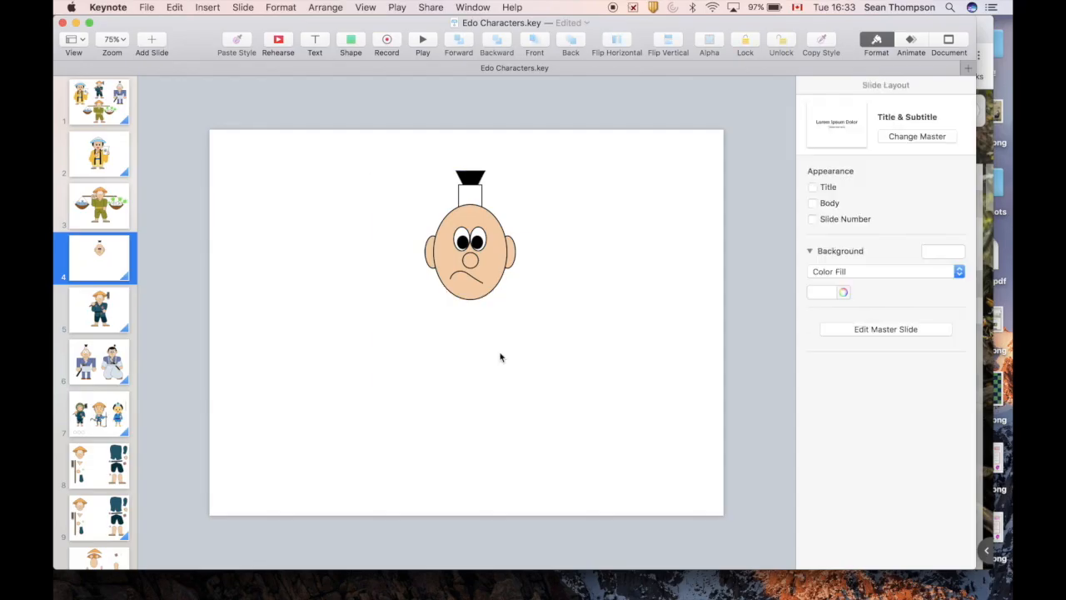
pyautogui.press('super+z')
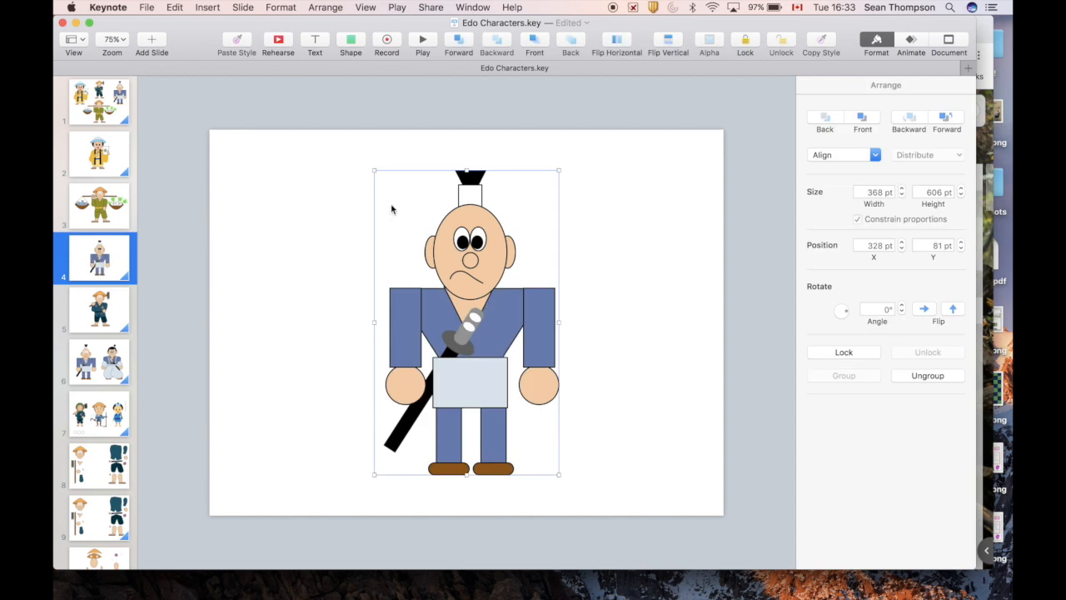
pyautogui.click(471, 157)
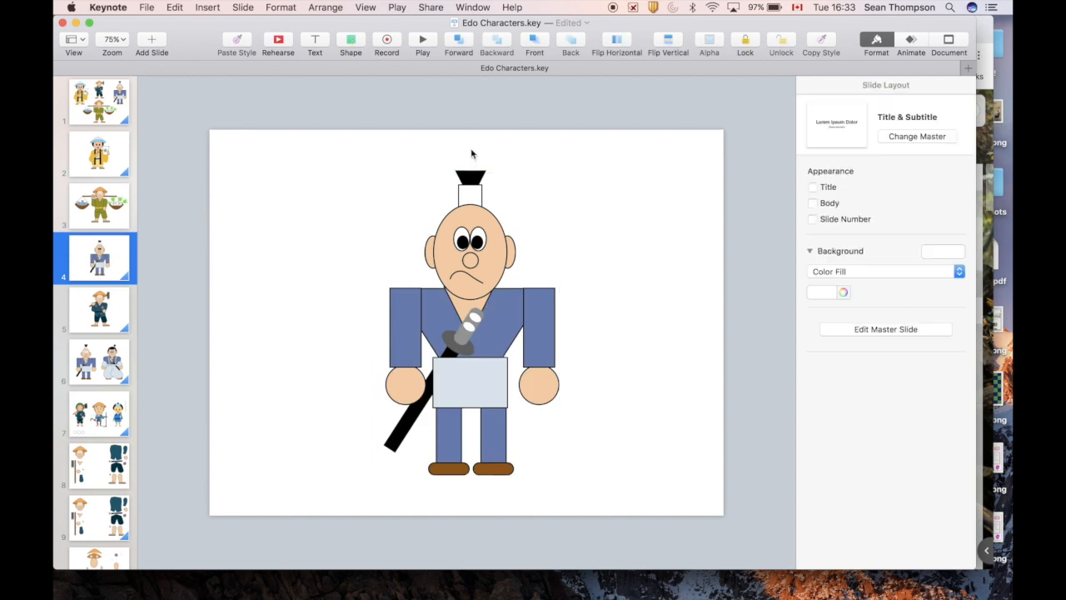
# Step: Duplicate the black topknot triangle and enlarge the copy across the shoulders down to the waist as the torso
pyautogui.click(469, 177)
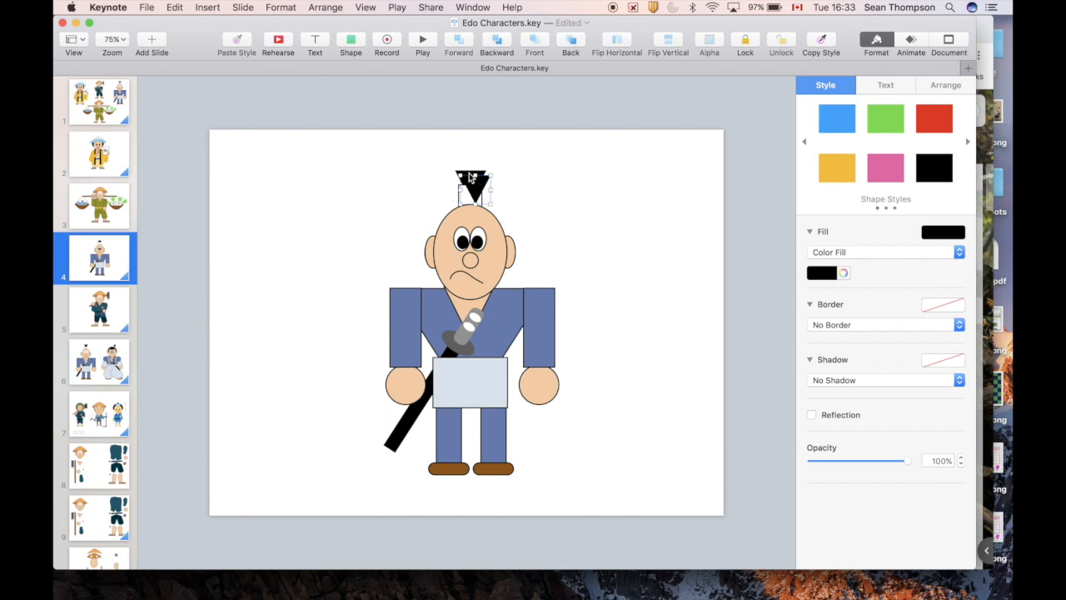
pyautogui.moveTo(470, 177); pyautogui.dragTo(543, 406)
pyautogui.moveTo(400, 284); pyautogui.dragTo(395, 287)
pyautogui.moveTo(543, 287); pyautogui.dragTo(549, 288)
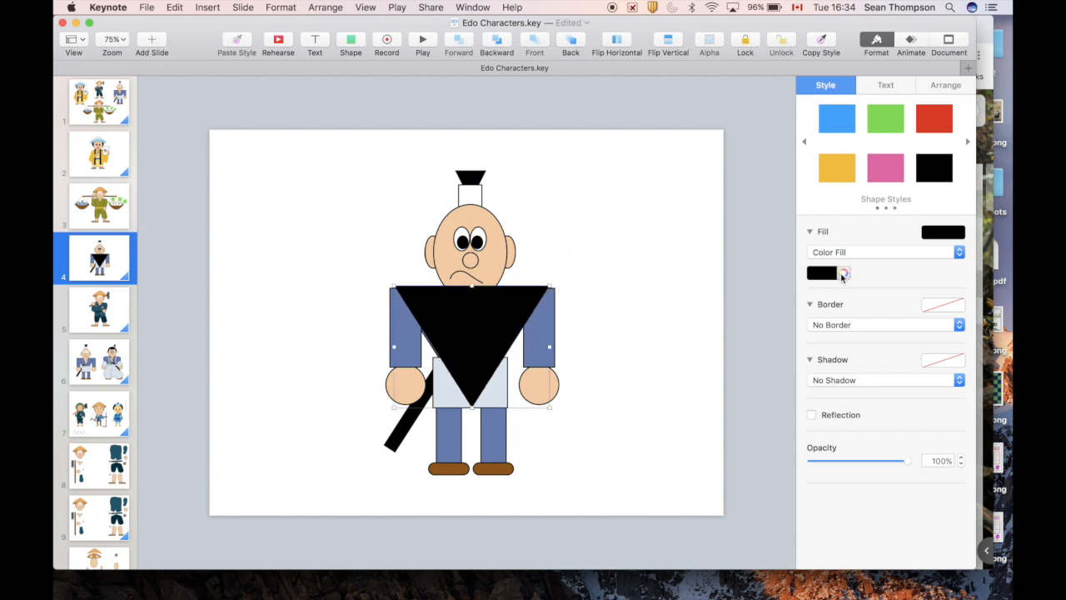
# Step: Fill the torso triangle with the blue sampled from the reference sleeve and give it a line border
pyautogui.click(843, 274)
pyautogui.click(427, 563)
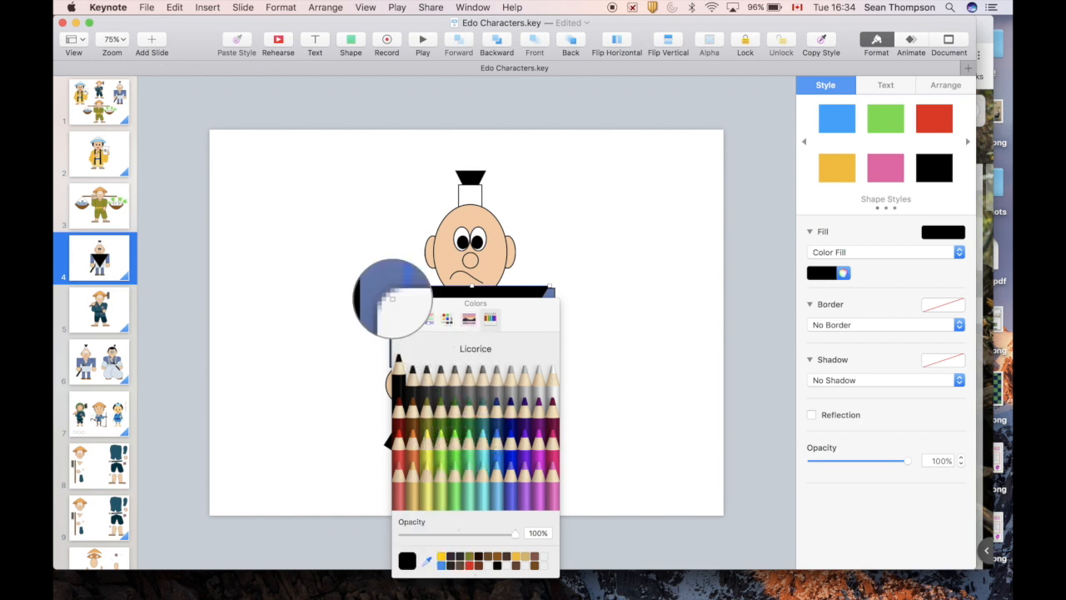
pyautogui.click(387, 298)
pyautogui.click(398, 304)
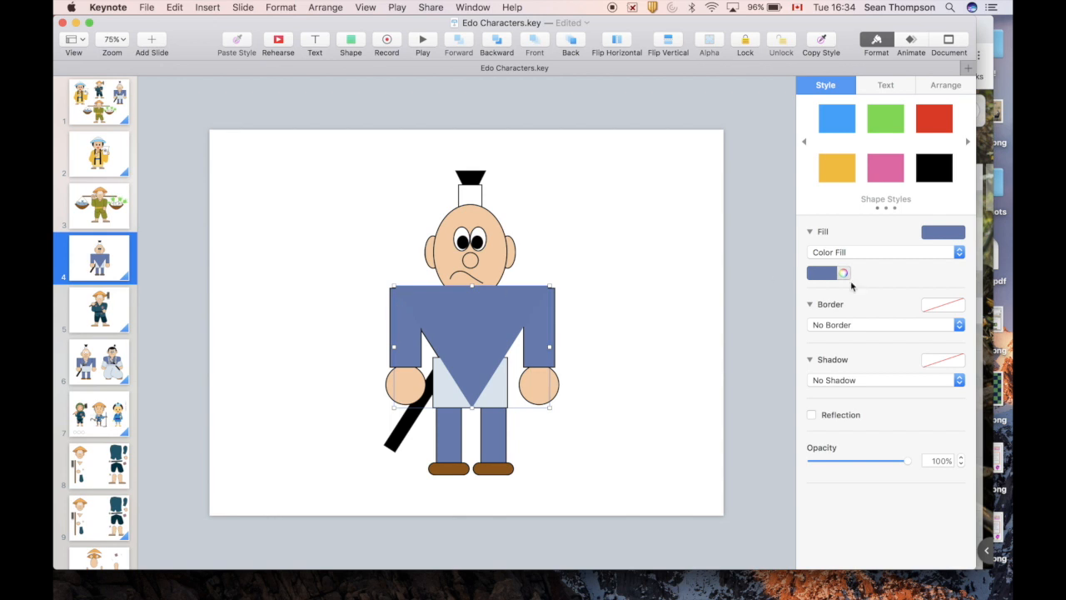
pyautogui.click(866, 324)
pyautogui.click(863, 336)
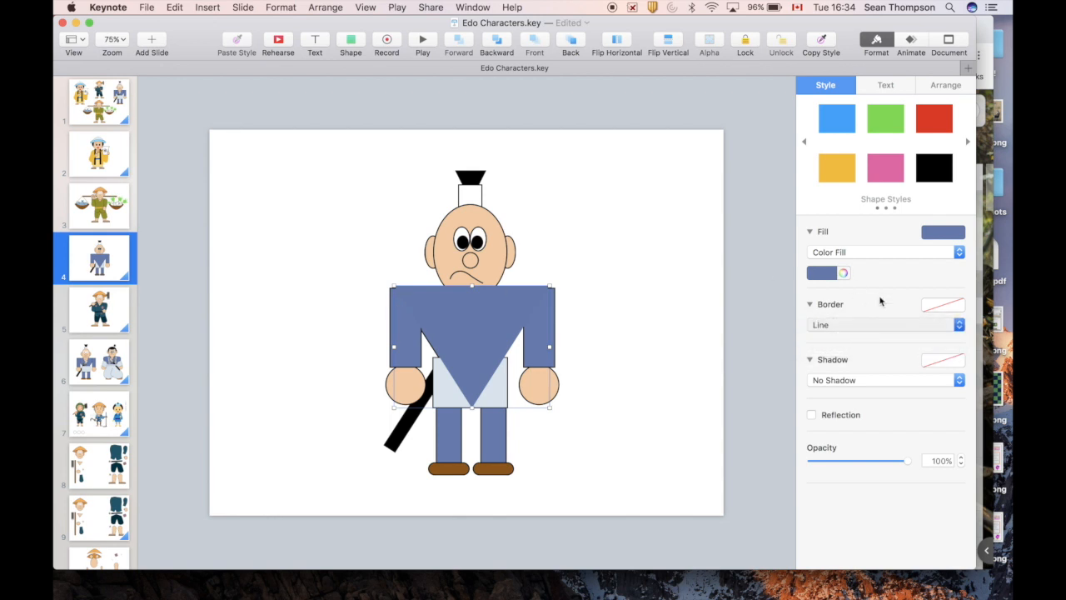
# Step: Save the torso triangle's blue outlined look as a new shape style and send the triangle to the back
pyautogui.click(967, 143)
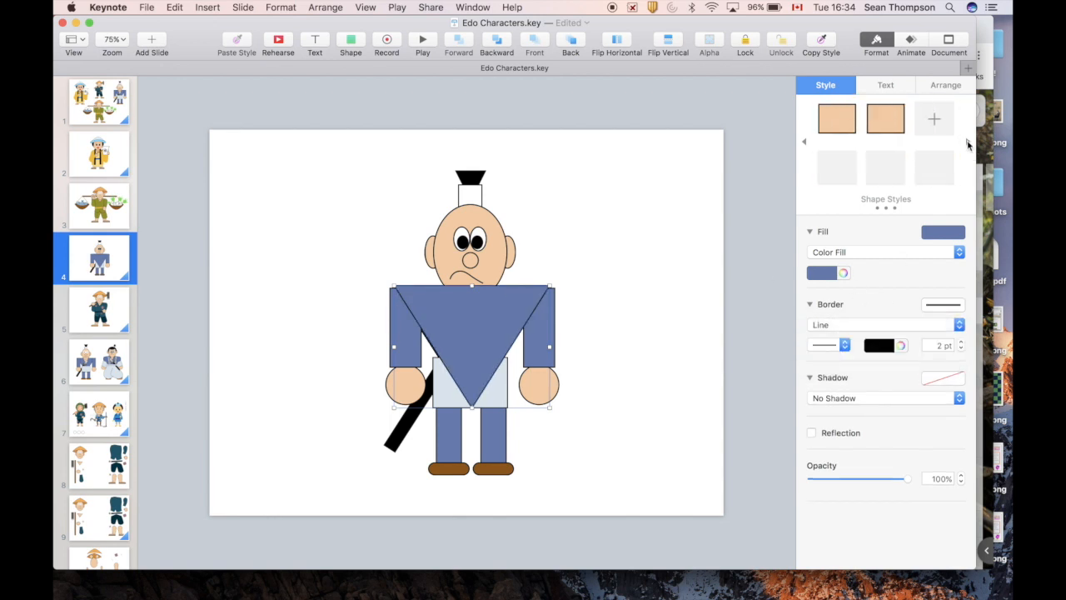
pyautogui.click(935, 120)
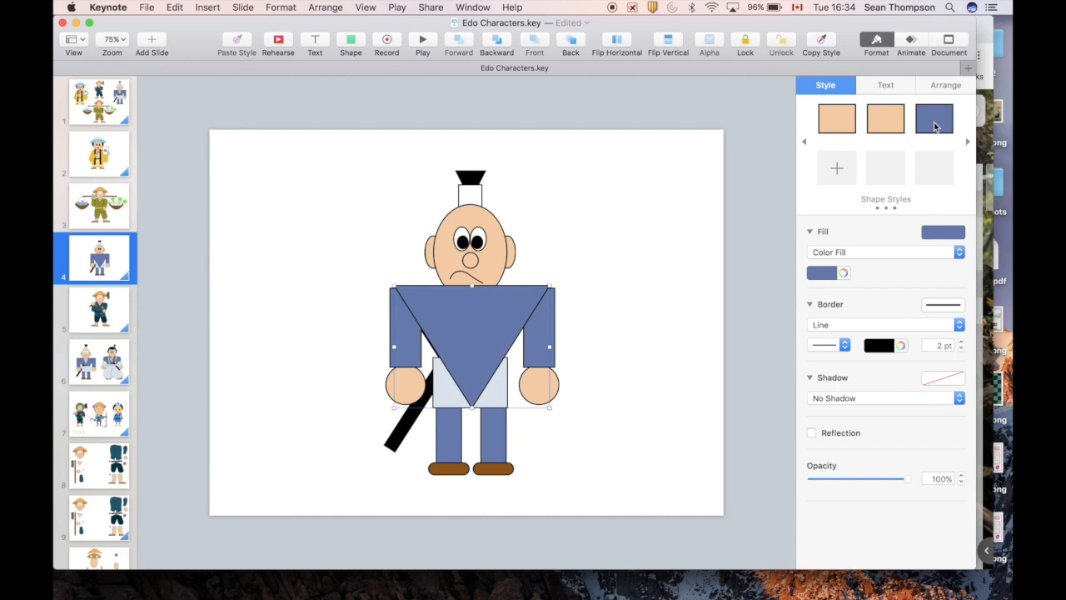
pyautogui.click(638, 171)
pyautogui.click(498, 324)
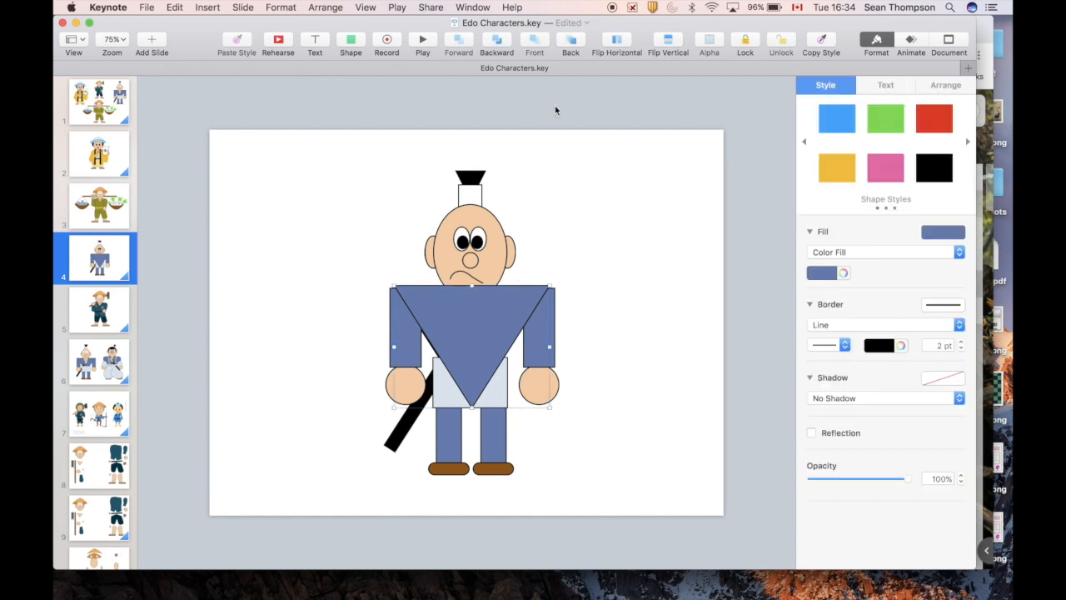
pyautogui.click(572, 41)
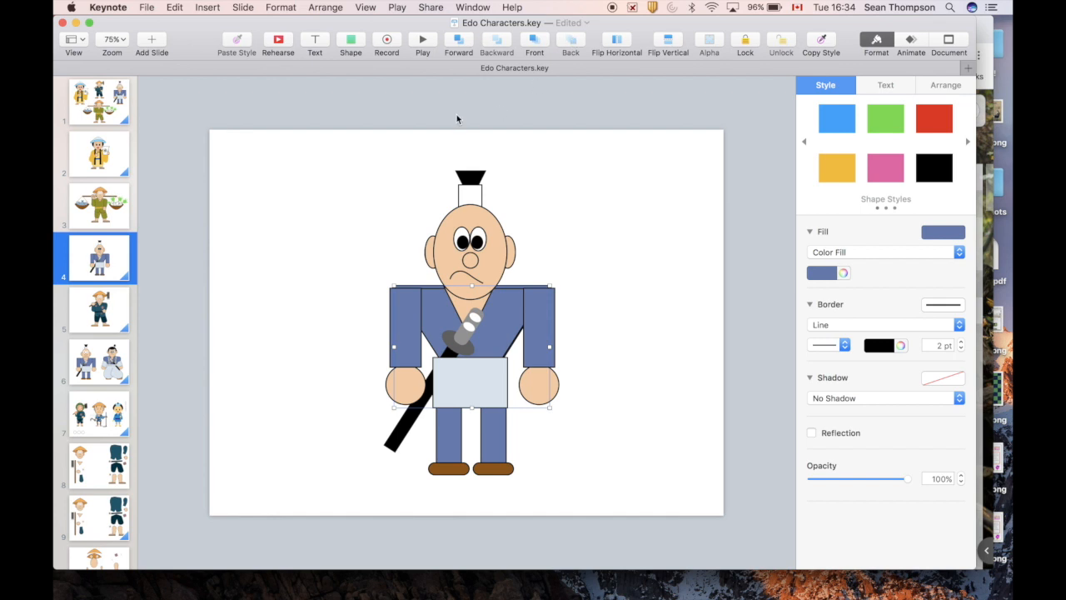
# Step: Duplicate the topknot triangle as a skin-toned V-neckline below the chin and layer it just in front of the blue torso
pyautogui.click(468, 174)
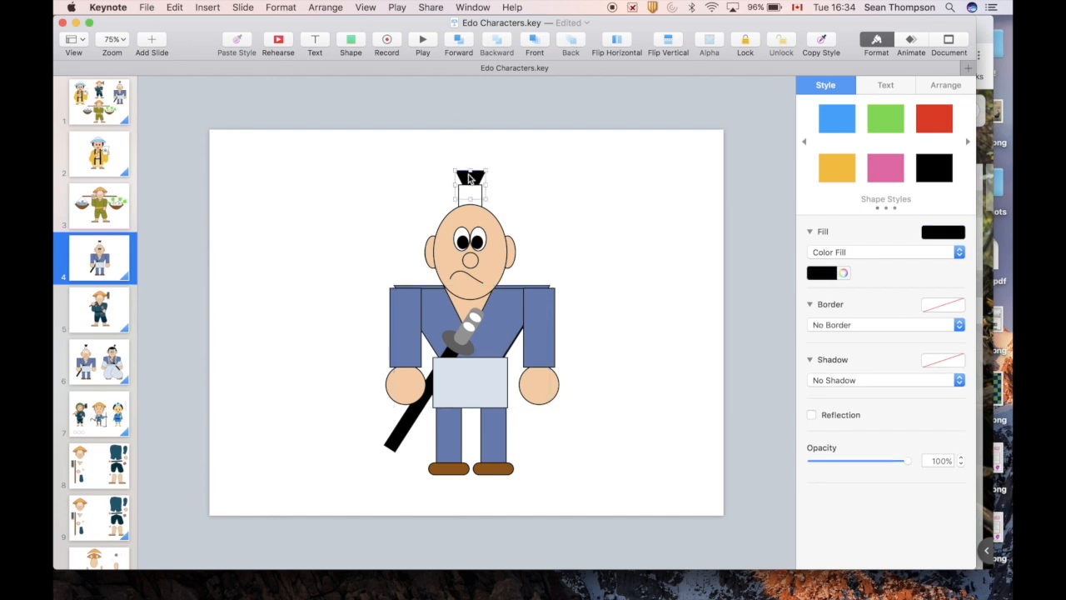
pyautogui.moveTo(468, 174); pyautogui.dragTo(492, 330)
pyautogui.click(966, 145)
pyautogui.click(881, 116)
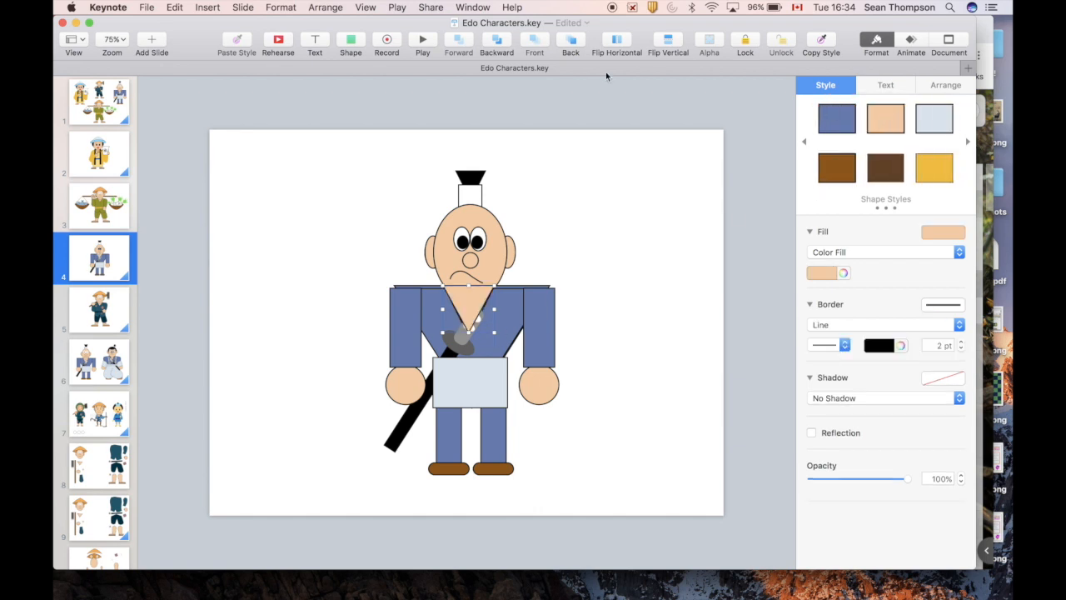
pyautogui.click(567, 47)
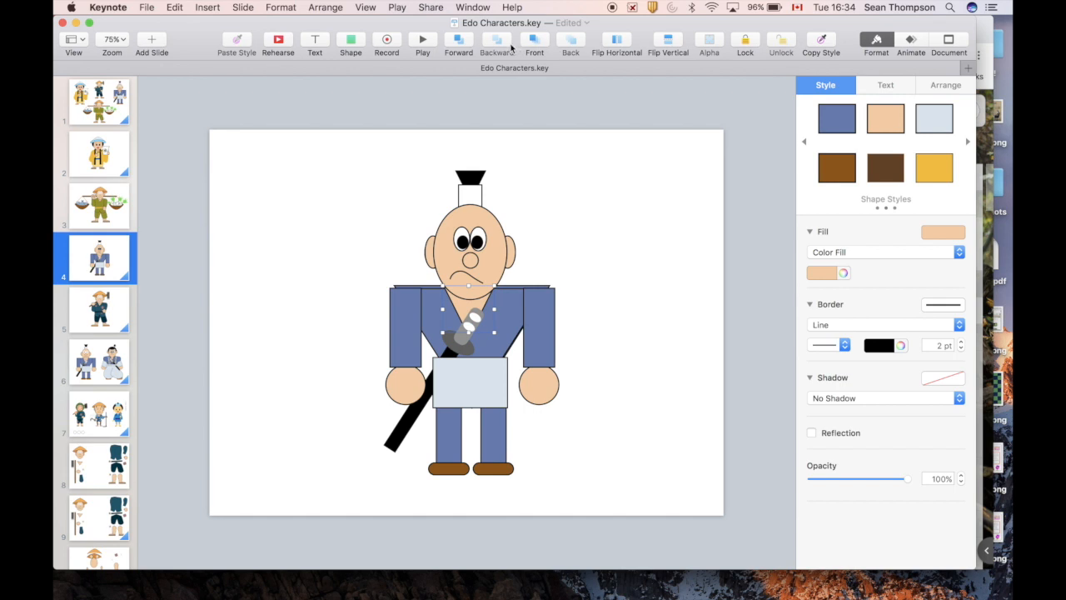
pyautogui.click(456, 44)
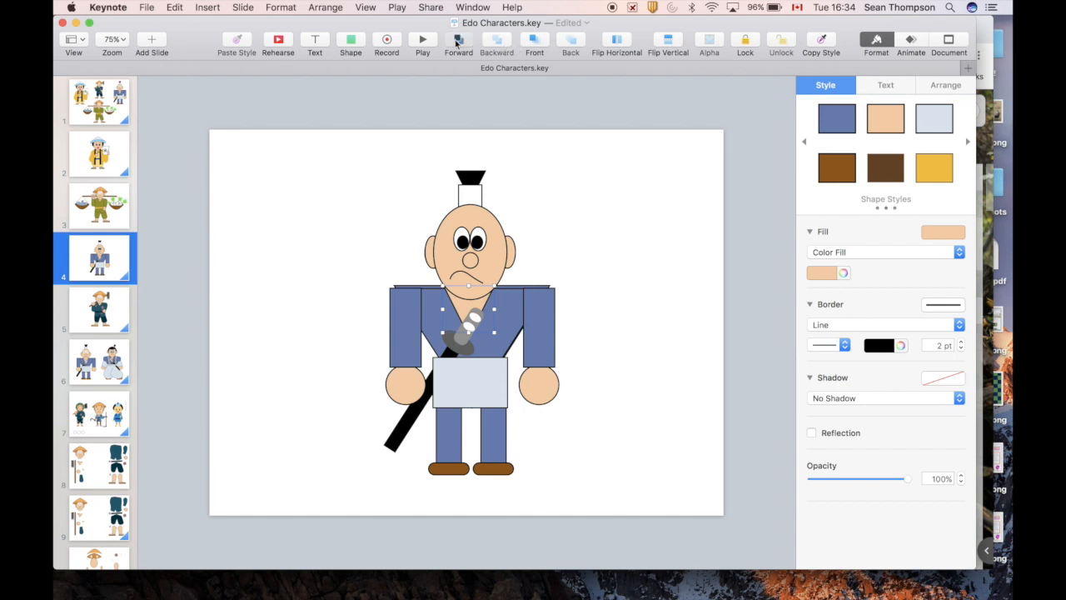
# Step: Remove the reference figure to check the traced head and torso together, and undo the deletion
pyautogui.click(459, 399)
pyautogui.press('Delete')
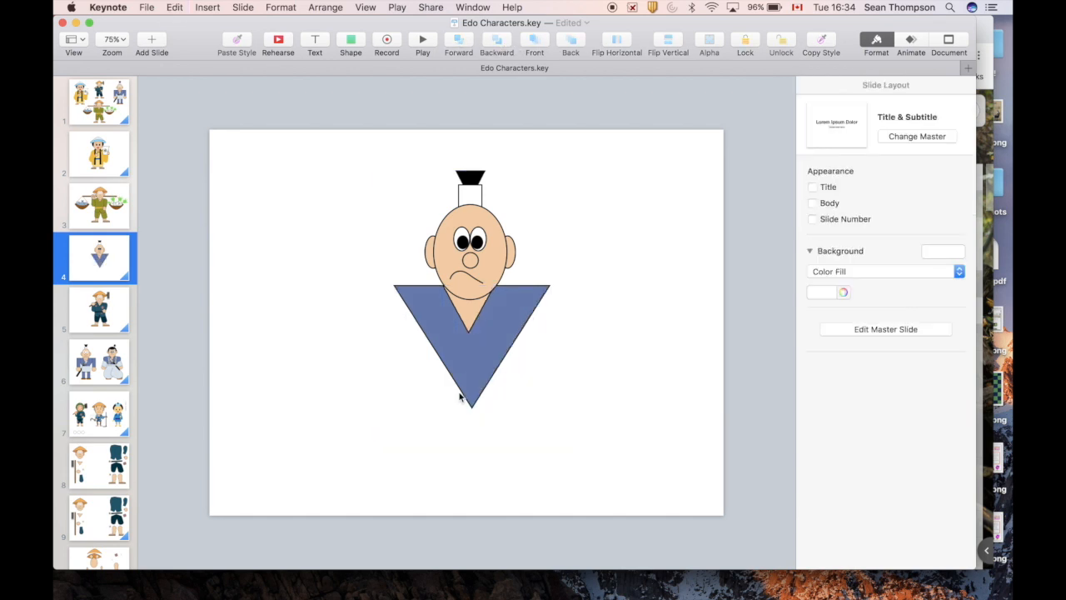
pyautogui.press('super+z')
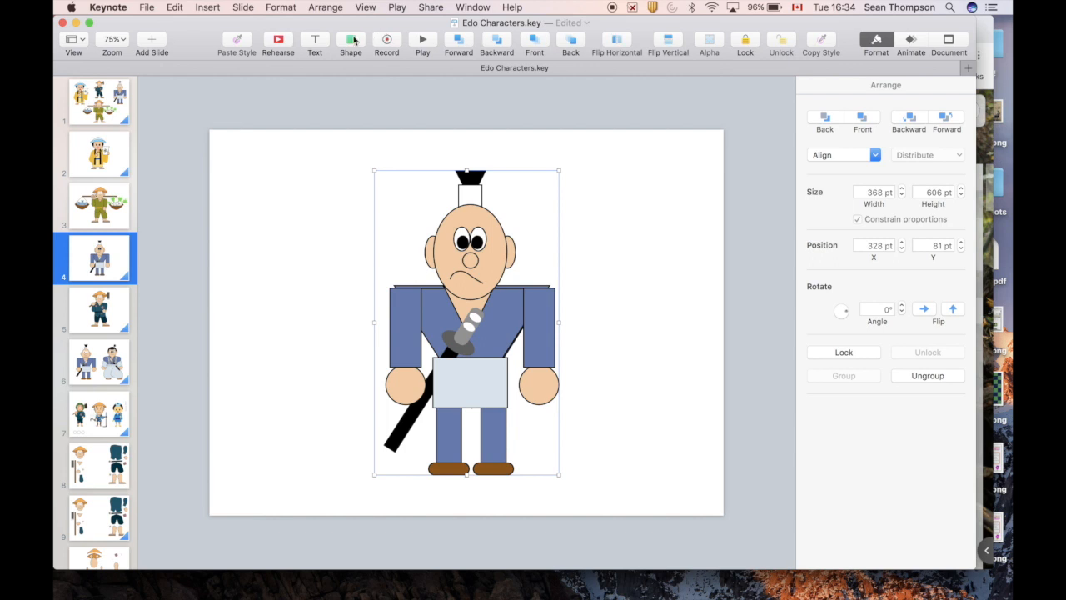
# Step: Insert a square, stretch it over the reference's left sleeve and apply the saved blue shape style
pyautogui.click(353, 40)
pyautogui.click(359, 147)
pyautogui.moveTo(461, 323); pyautogui.dragTo(421, 366)
pyautogui.click(805, 142)
pyautogui.click(805, 141)
pyautogui.click(941, 119)
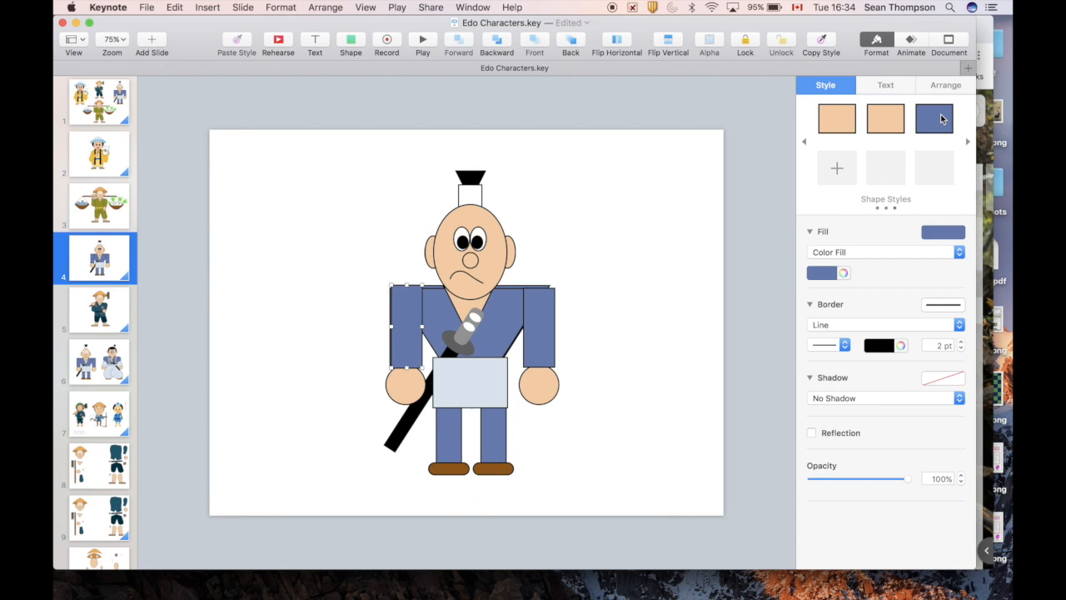
# Step: Duplicate the nose, enlarge the copy to about 78 pt wide as the left hand behind the sleeve, and group both
pyautogui.click(473, 265)
pyautogui.press('super+d')
pyautogui.moveTo(473, 265); pyautogui.dragTo(404, 399)
pyautogui.click(501, 43)
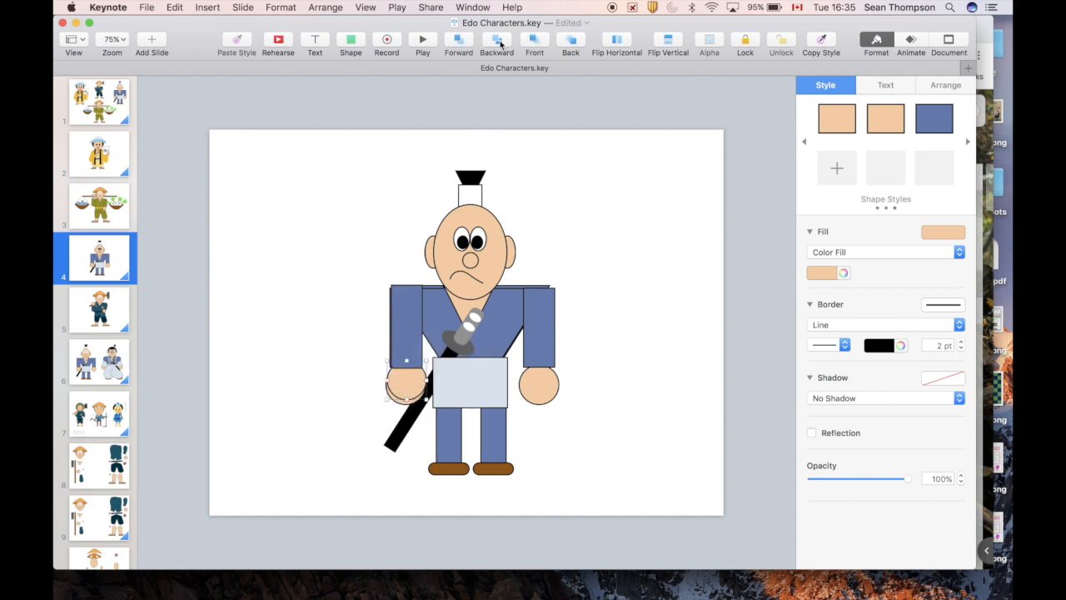
pyautogui.keyDown('shift'); pyautogui.click(404, 304); pyautogui.keyUp('shift')
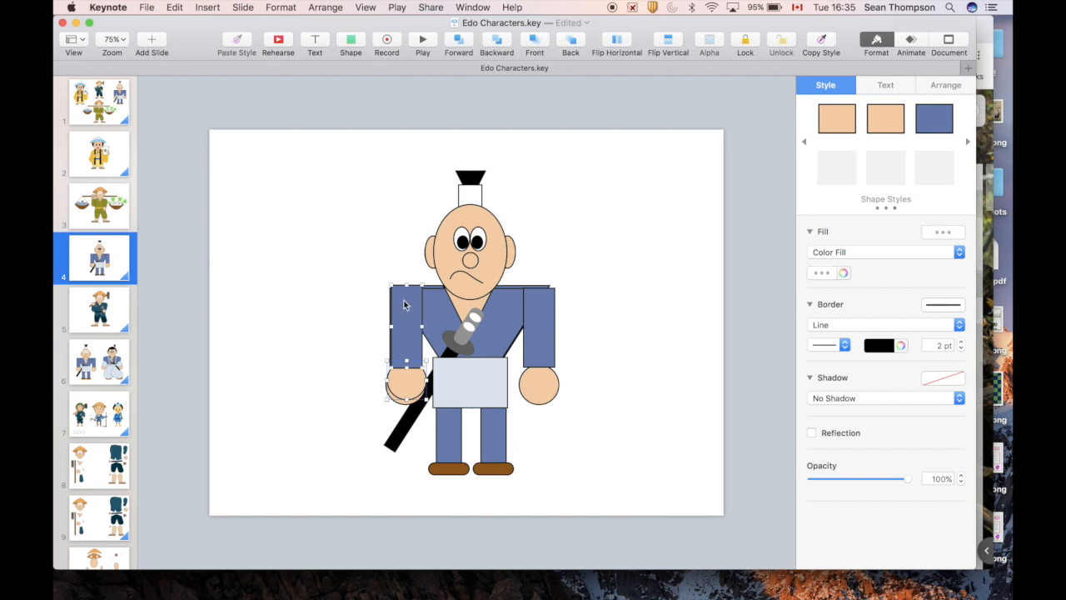
pyautogui.press('super+alt+g')
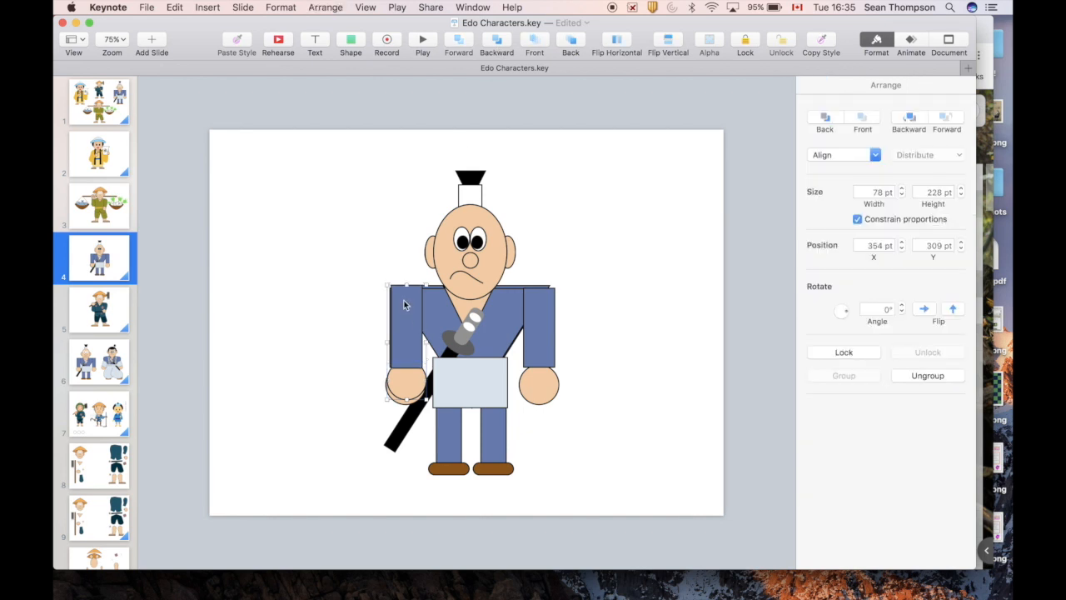
# Step: Place a copy of the grouped sleeve and hand over the reference figure's right arm, at about X 618 pt
pyautogui.moveTo(404, 302); pyautogui.dragTo(535, 311)
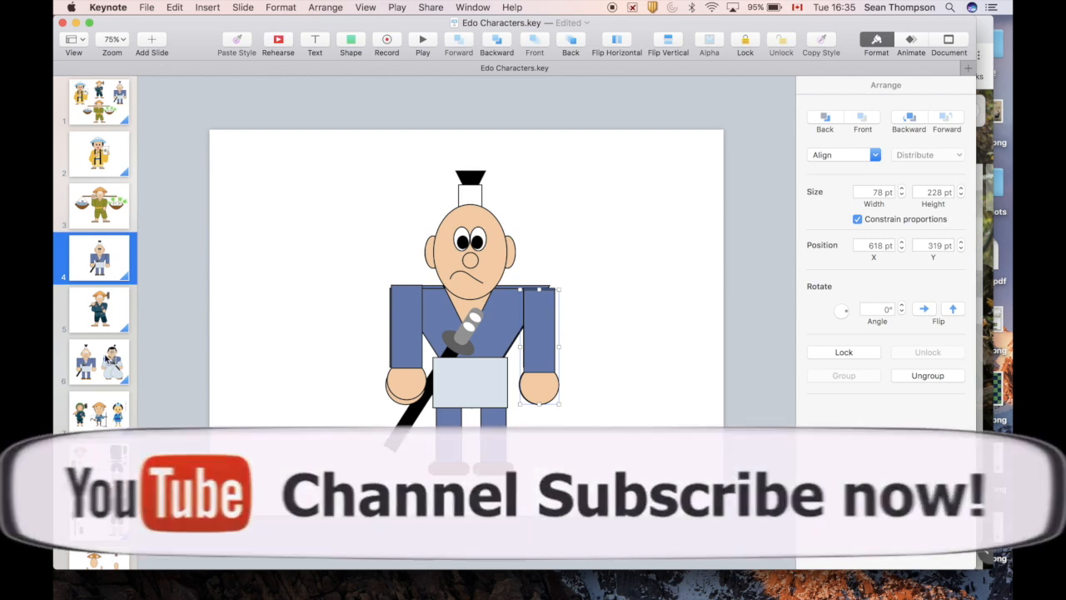
pyautogui.click(109, 358)
pyautogui.click(576, 334)
pyautogui.click(94, 263)
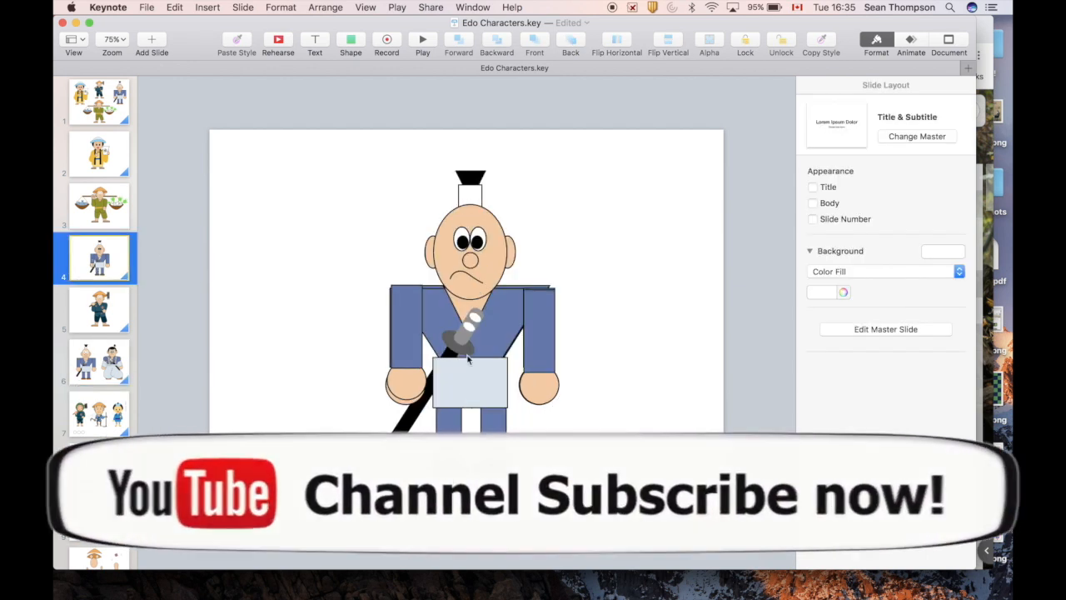
# Step: Copy the blue sleeve rectangle out of the left arm group and fit the copy over the reference's waist panel
pyautogui.click(411, 339)
pyautogui.click(409, 340)
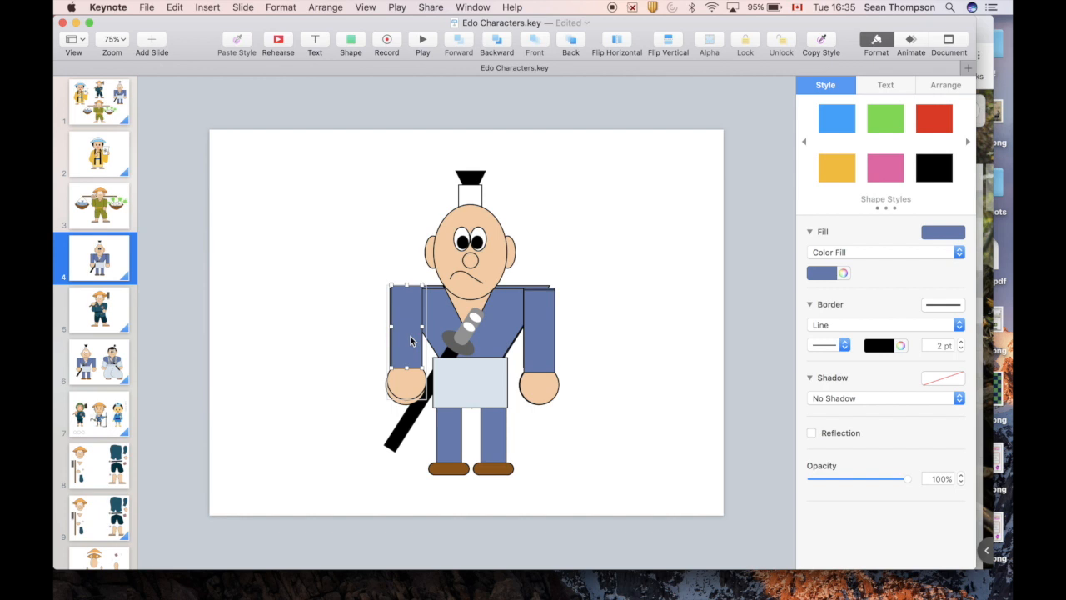
pyautogui.click(344, 340)
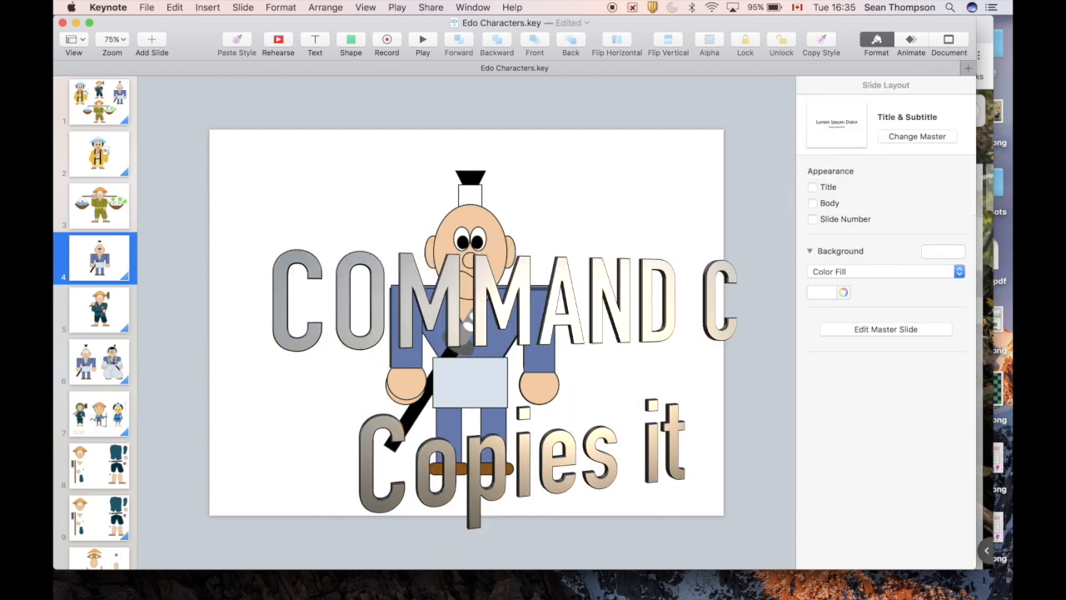
pyautogui.click(415, 340)
pyautogui.press('super+c')
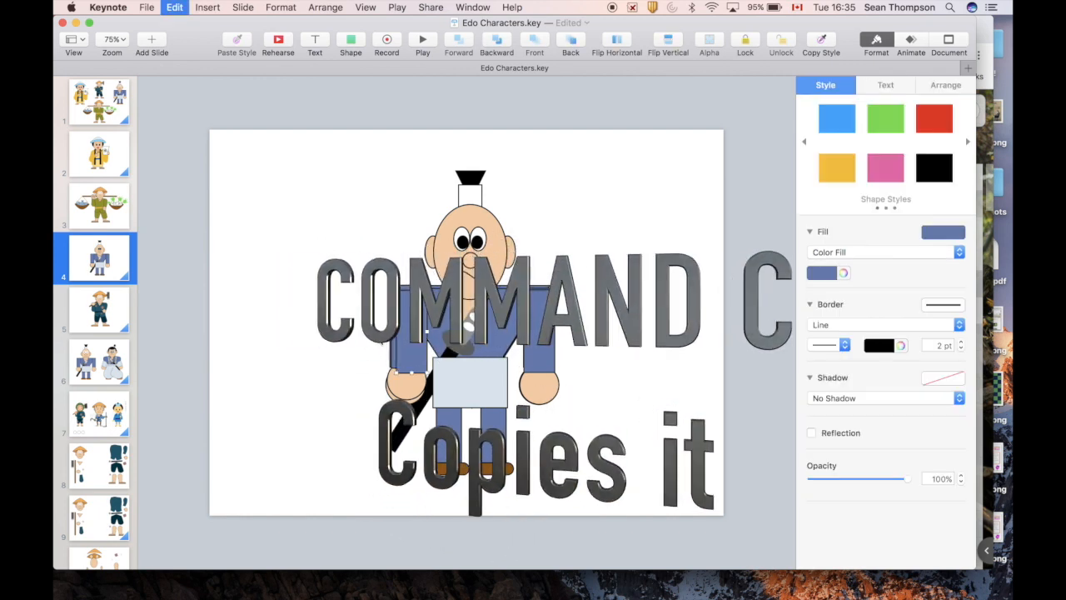
pyautogui.press('super+v')
pyautogui.moveTo(415, 340); pyautogui.dragTo(507, 358)
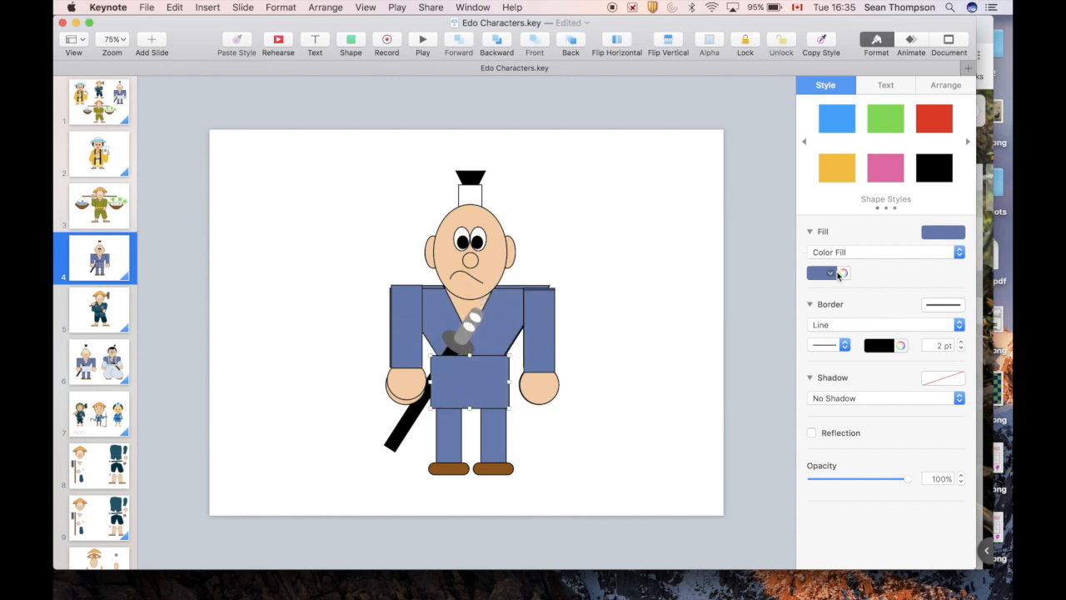
# Step: Fill the waist rectangle with the light gray Mercury colour
pyautogui.click(843, 273)
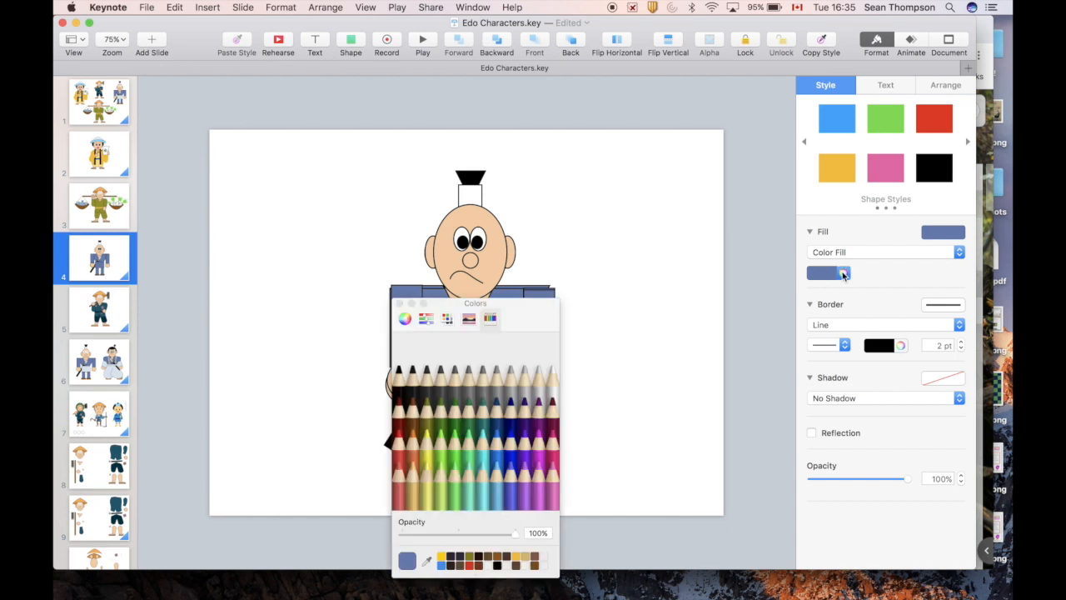
pyautogui.click(535, 387)
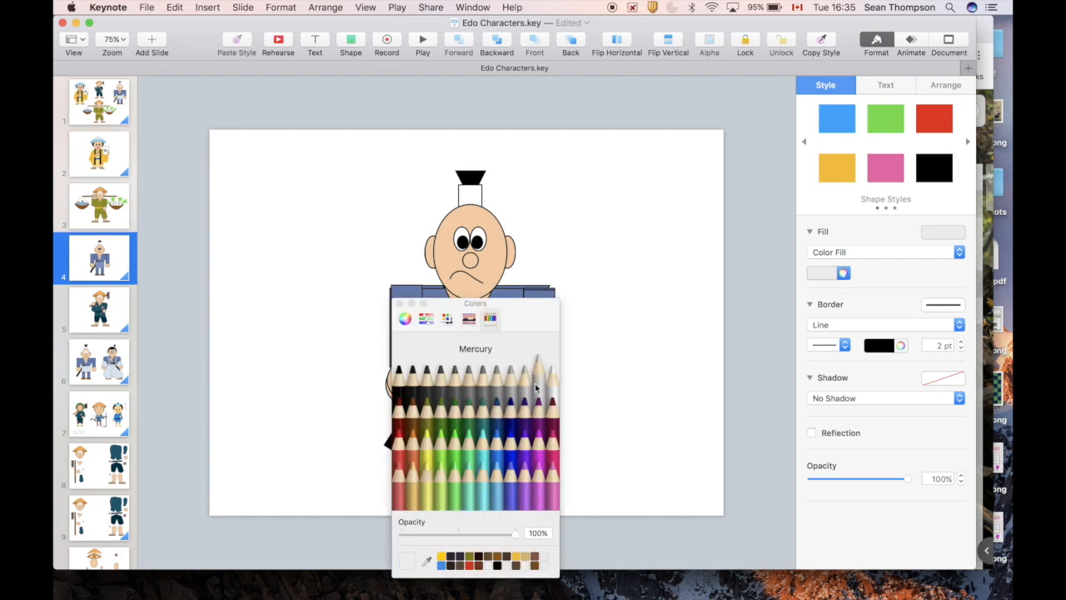
pyautogui.click(399, 304)
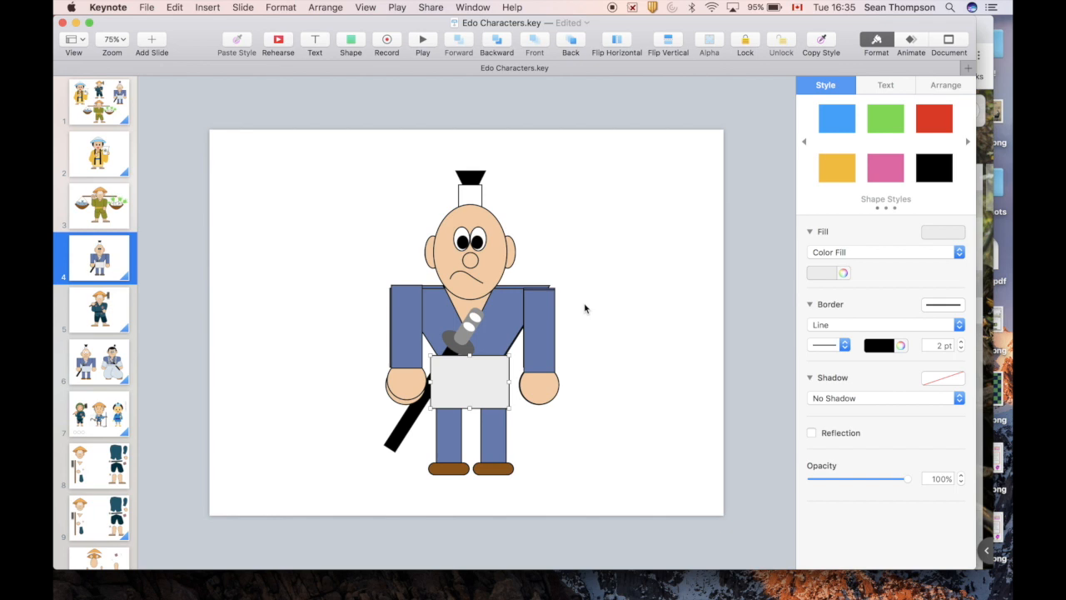
# Step: Remove the reference figure temporarily and level the right arm with the left one at Y 309 pt
pyautogui.click(457, 442)
pyautogui.press('Delete')
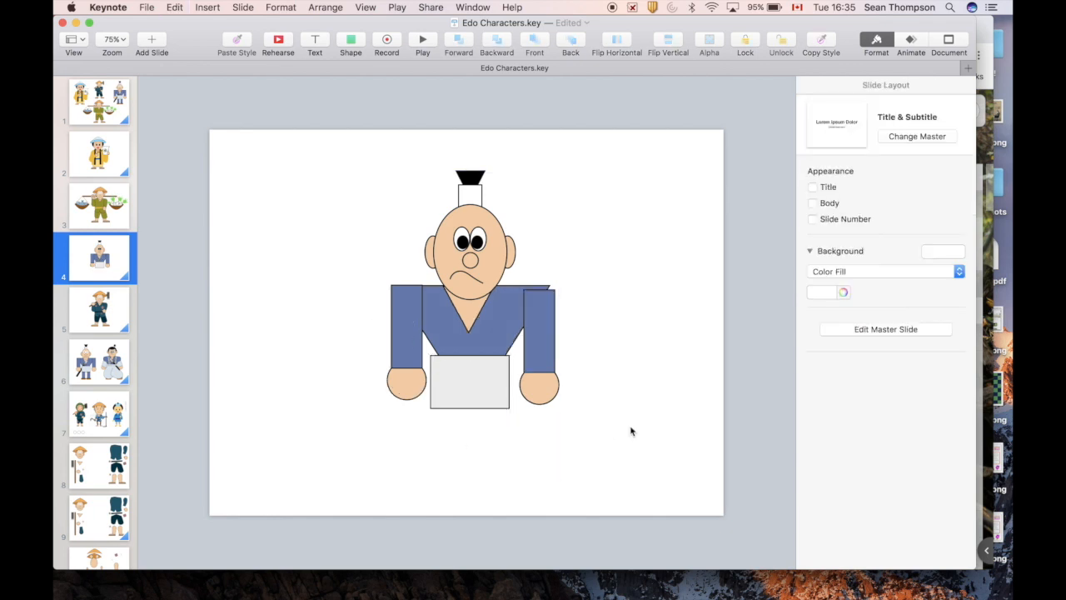
pyautogui.click(544, 353)
# Step: Restore the reference figure and send it behind the traced shapes
pyautogui.press('super+z')
pyautogui.press('super+z')
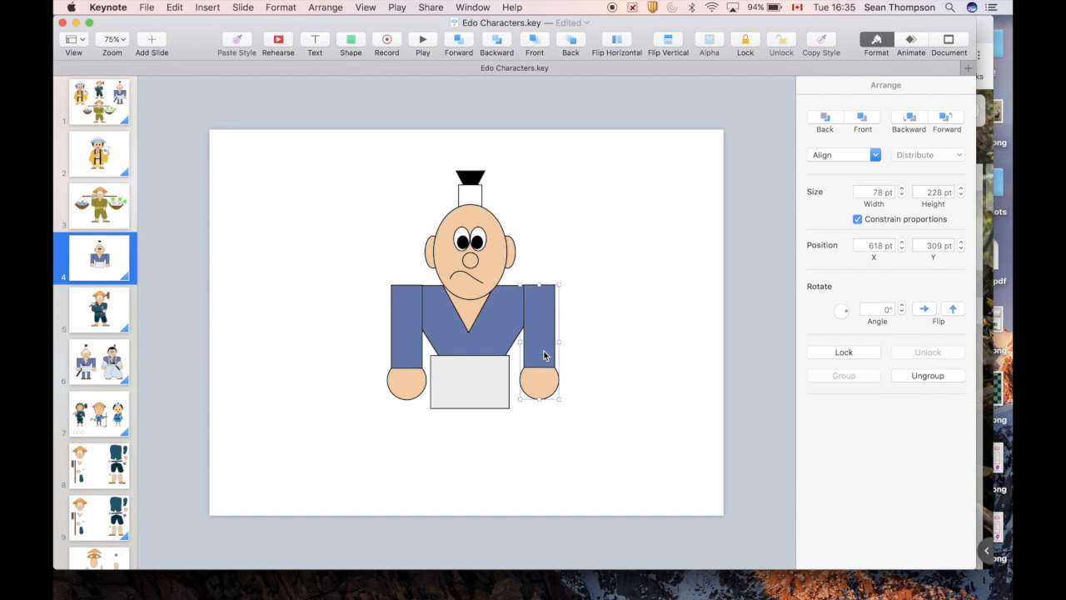
pyautogui.click(570, 41)
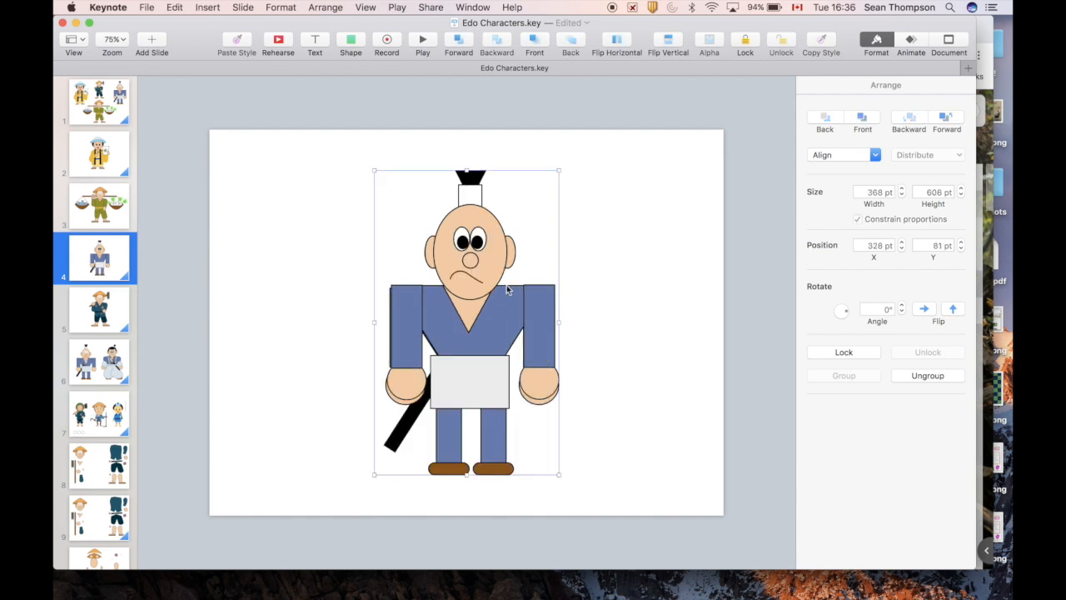
# Step: Make another copy of the blue sleeve rectangle and fit it over the reference's left leg
pyautogui.click(411, 339)
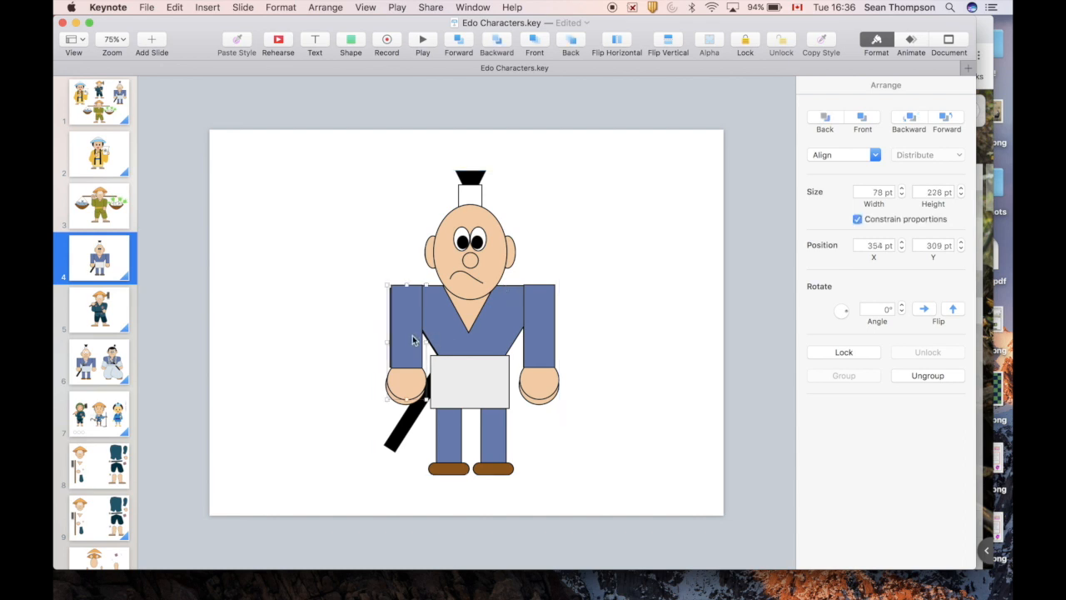
pyautogui.click(411, 339)
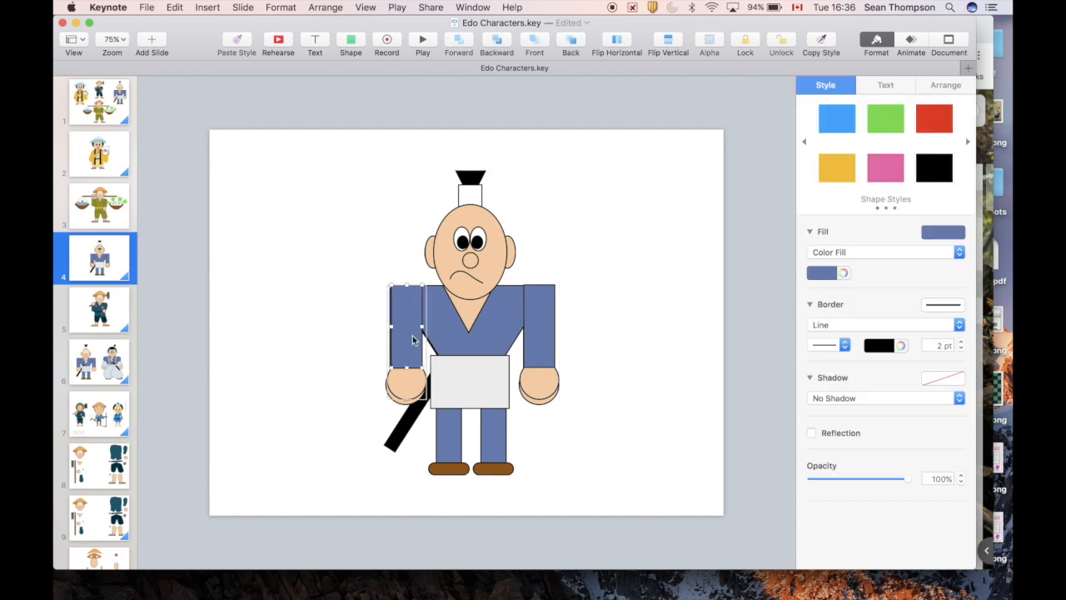
pyautogui.click(342, 343)
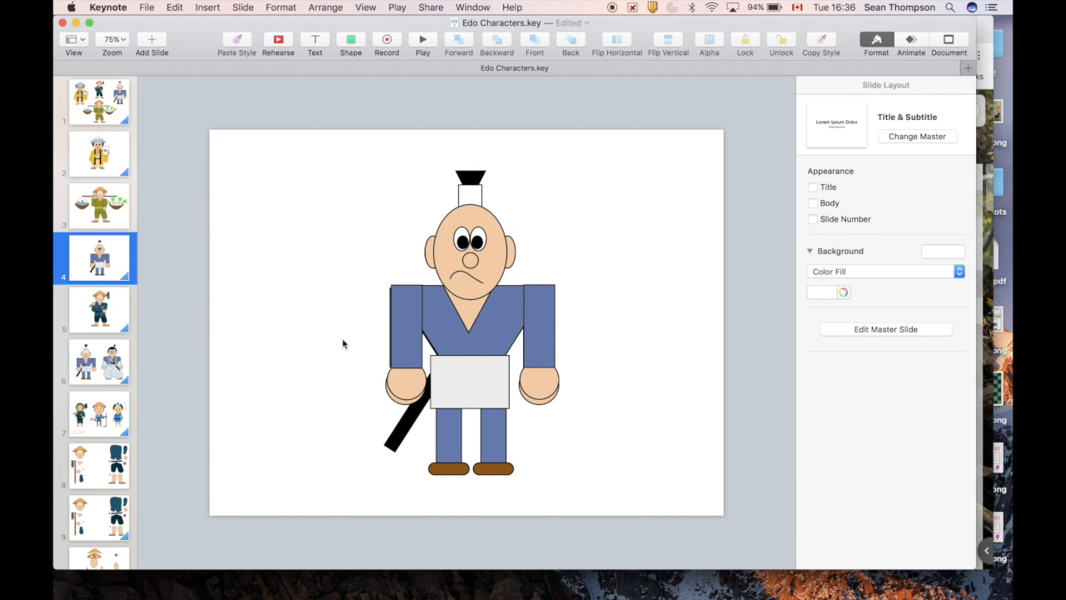
pyautogui.press('super+v')
pyautogui.moveTo(412, 335); pyautogui.dragTo(462, 423)
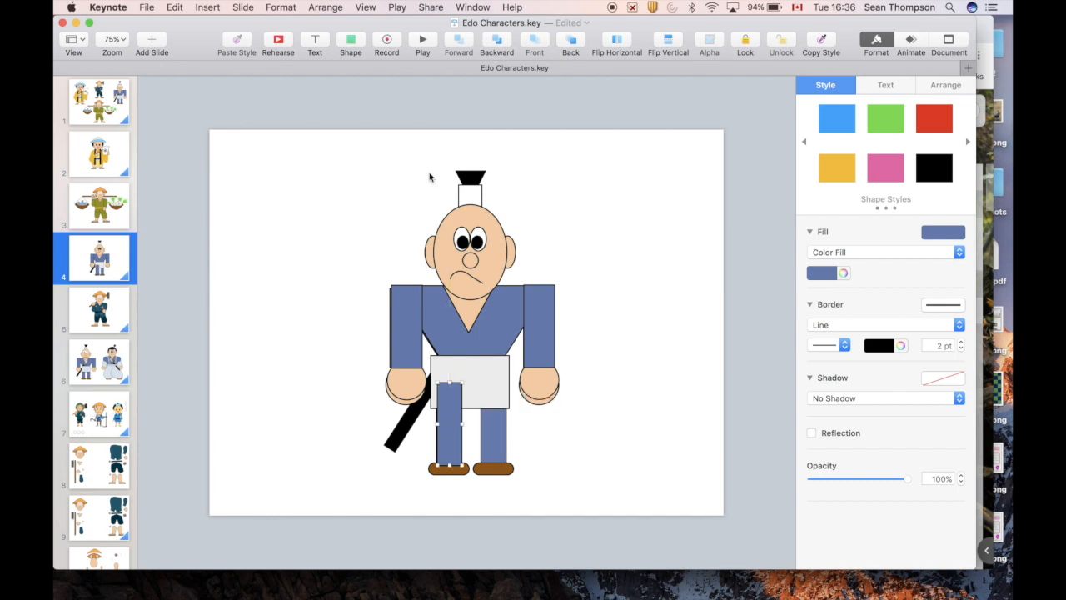
# Step: Insert a rounded rectangle and resize it over the reference's left foot as a shoe
pyautogui.click(352, 41)
pyautogui.click(403, 148)
pyautogui.moveTo(455, 335); pyautogui.dragTo(469, 460)
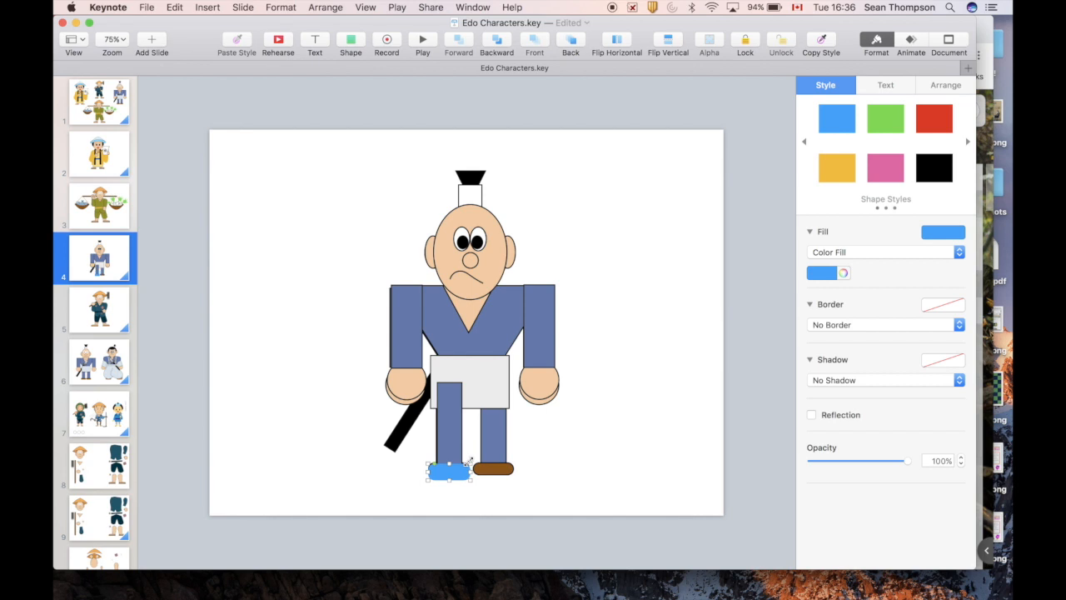
# Step: Fill the shoe with the brown Mocha colour and give it a line border
pyautogui.click(843, 273)
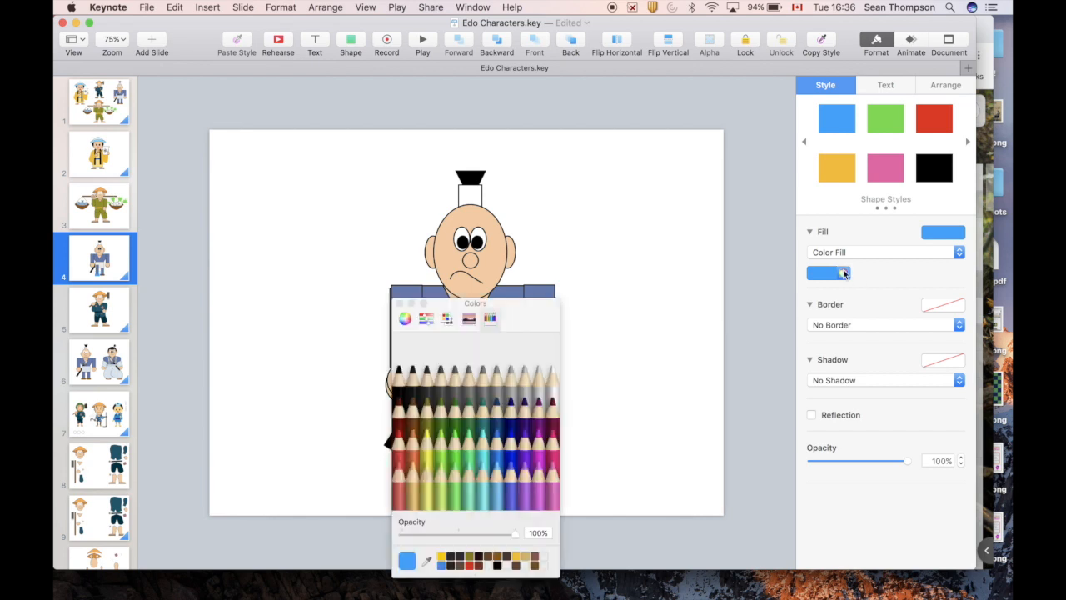
pyautogui.click(412, 417)
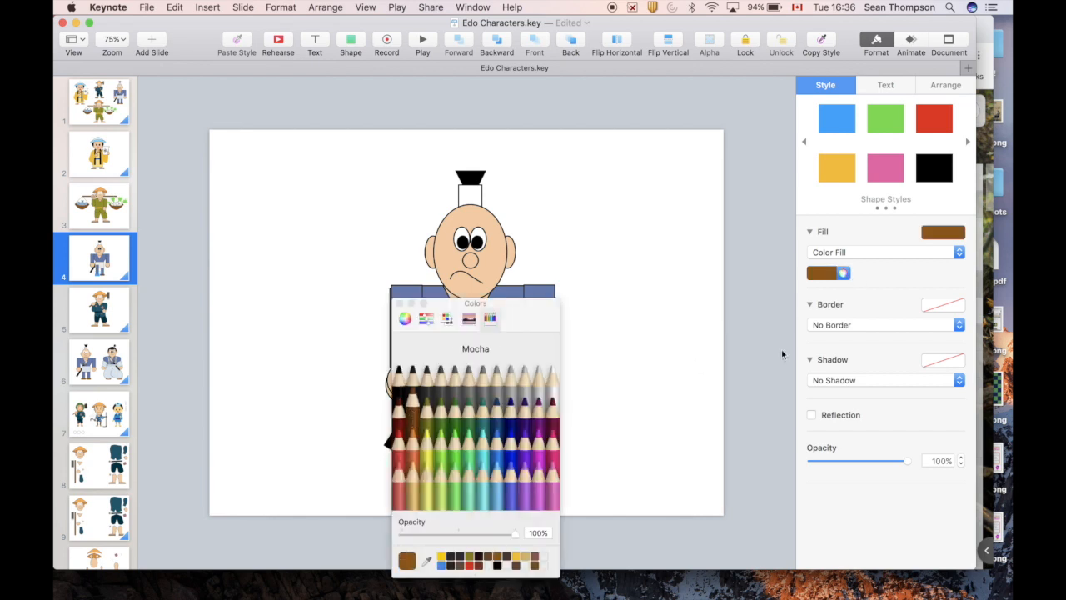
pyautogui.click(827, 326)
pyautogui.click(827, 337)
pyautogui.click(399, 306)
# Step: Group the left leg with its shoe, duplicate the group and place the copy over the reference's right leg
pyautogui.keyDown('shift'); pyautogui.click(445, 427); pyautogui.keyUp('shift')
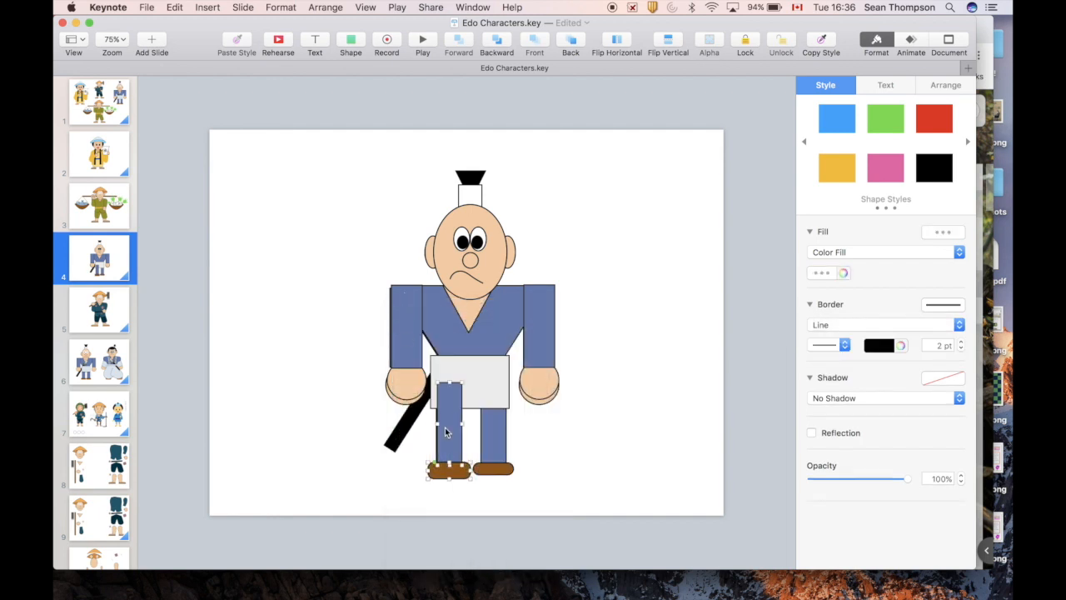
pyautogui.press('super+alt+g')
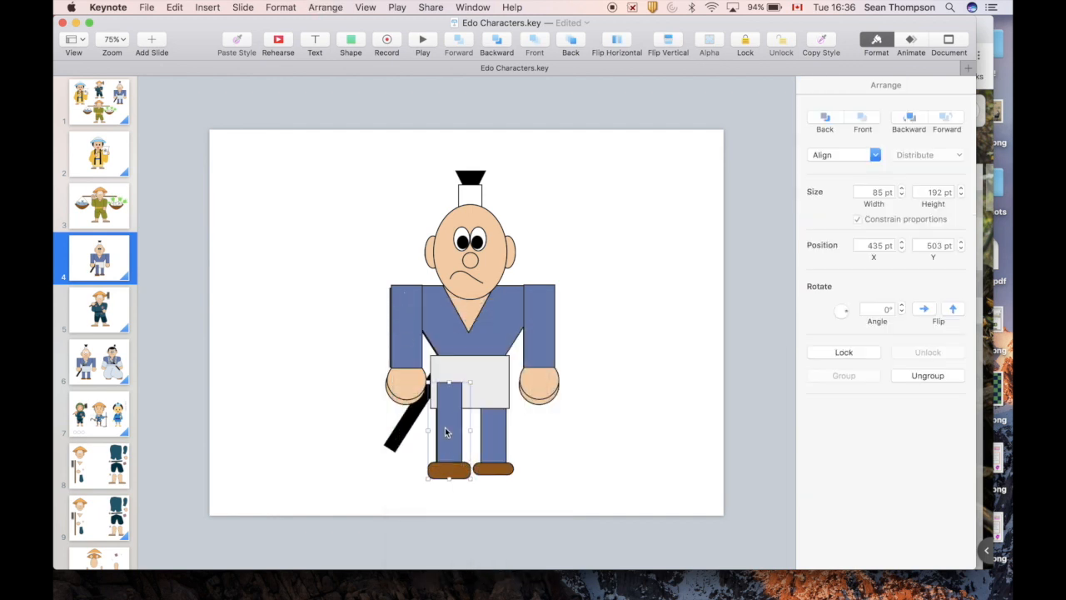
pyautogui.press('super+d')
pyautogui.moveTo(447, 432); pyautogui.dragTo(487, 429)
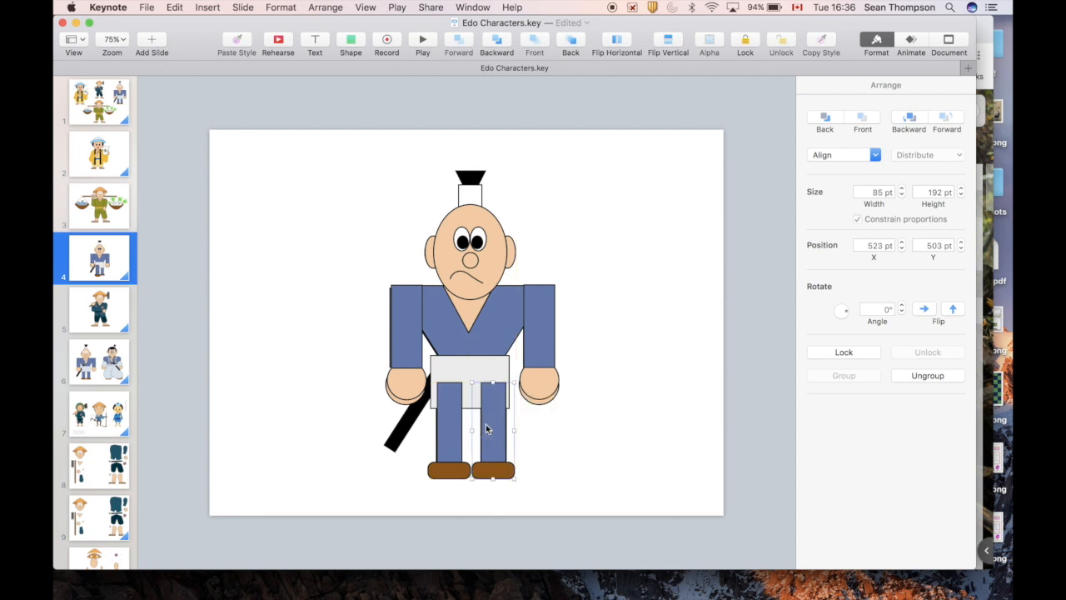
# Step: Group both legs together and send them to the back, behind the waist rectangle
pyautogui.keyDown('shift'); pyautogui.click(446, 431); pyautogui.keyUp('shift')
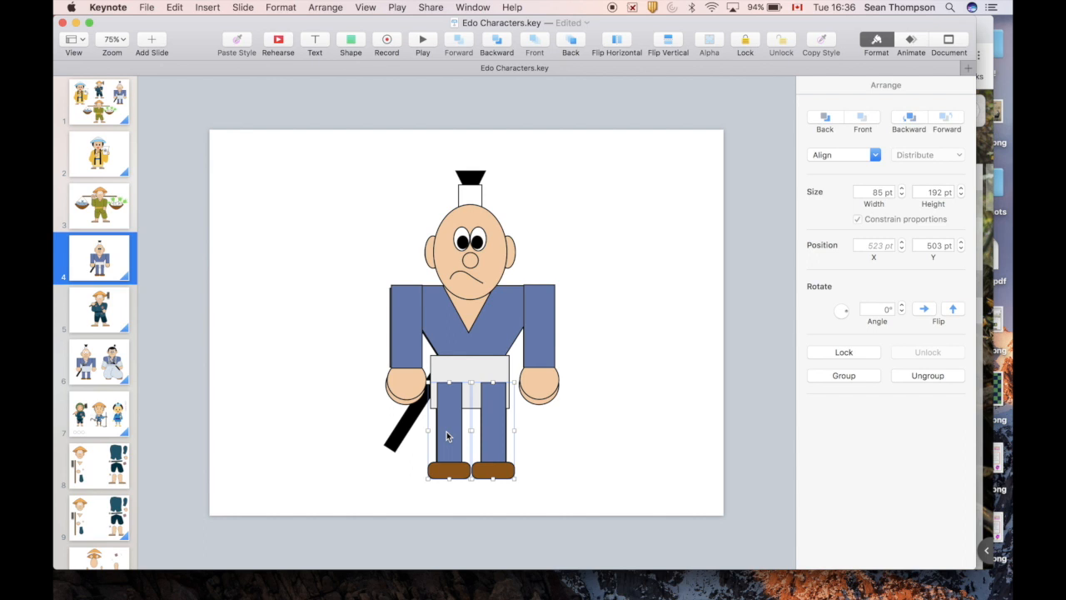
pyautogui.press('super+alt+g')
pyautogui.click(573, 42)
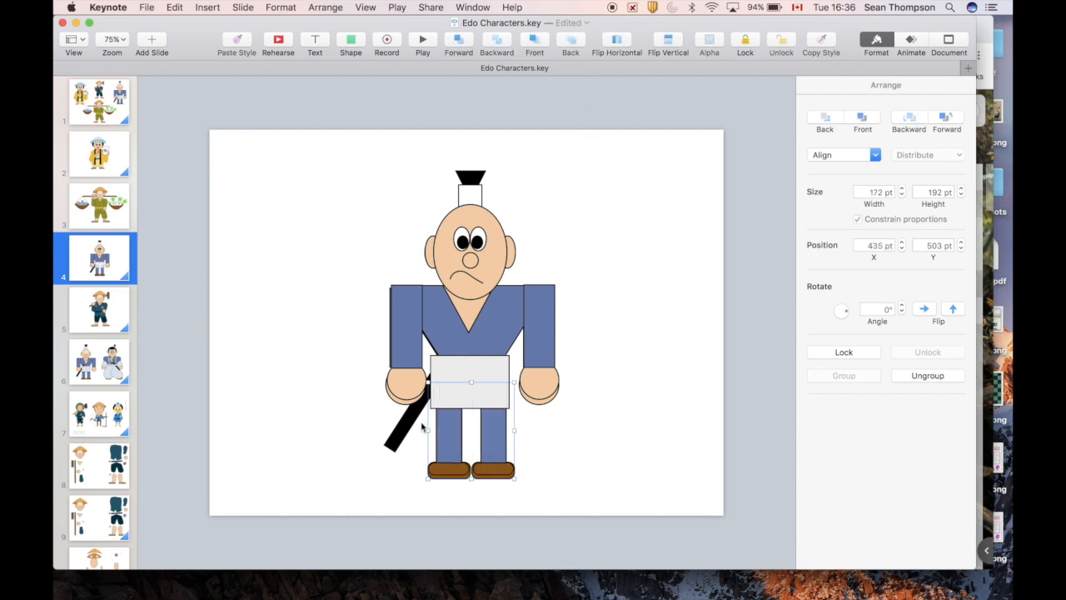
# Step: Bring the reference figure to the front and move it up to the right of the traced samurai, at about X 650 pt
pyautogui.click(395, 429)
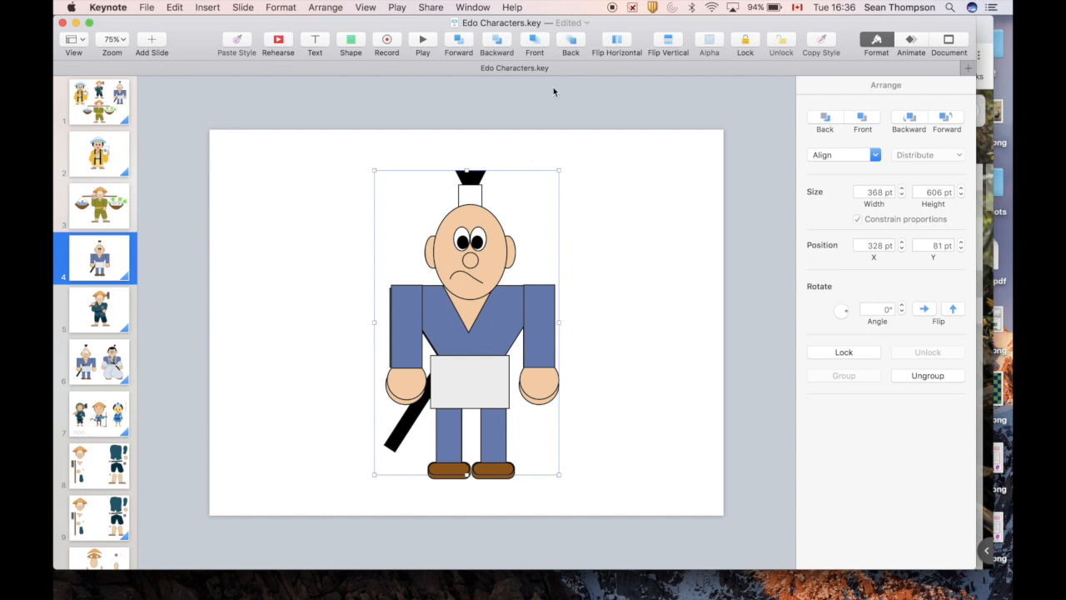
pyautogui.click(540, 44)
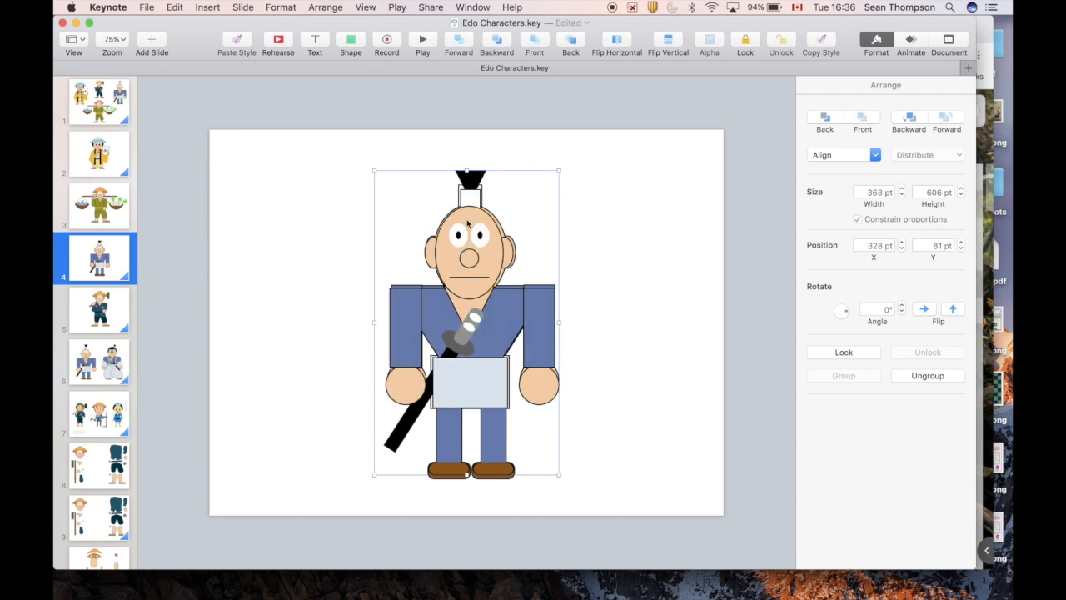
pyautogui.moveTo(463, 242); pyautogui.dragTo(624, 188)
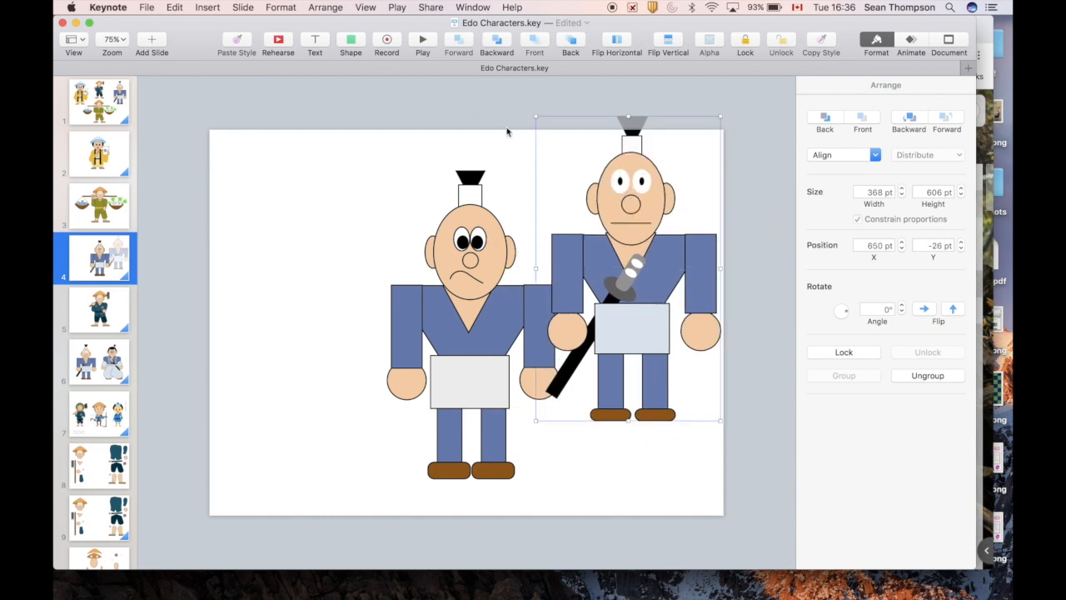
# Step: Insert a square beside the traced samurai, stretch it into a narrow vertical bar as the sword's scabbard and make it black
pyautogui.click(351, 41)
pyautogui.click(347, 146)
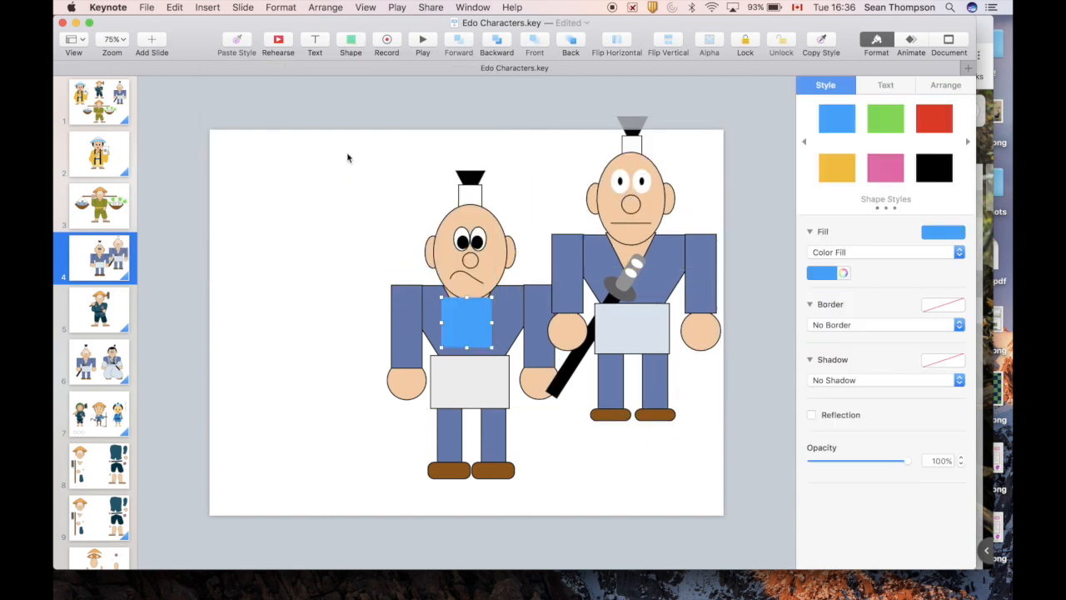
pyautogui.moveTo(473, 313); pyautogui.dragTo(317, 290)
pyautogui.moveTo(333, 326); pyautogui.dragTo(302, 418)
pyautogui.click(936, 175)
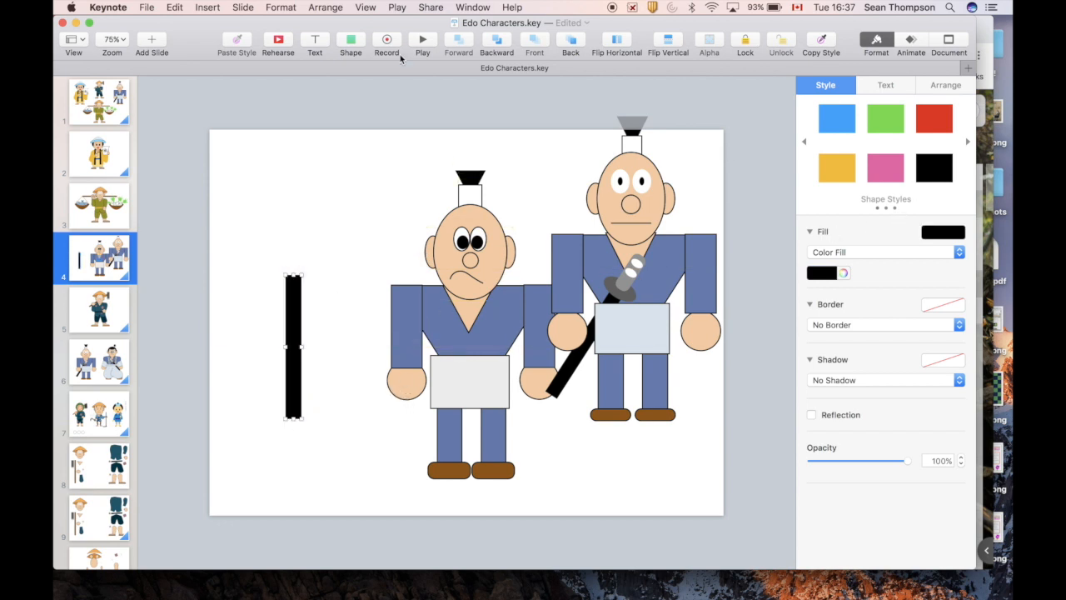
# Step: Add a circle at the upper end of the black bar, flattened into an oval sword guard and filled dark gray
pyautogui.click(352, 46)
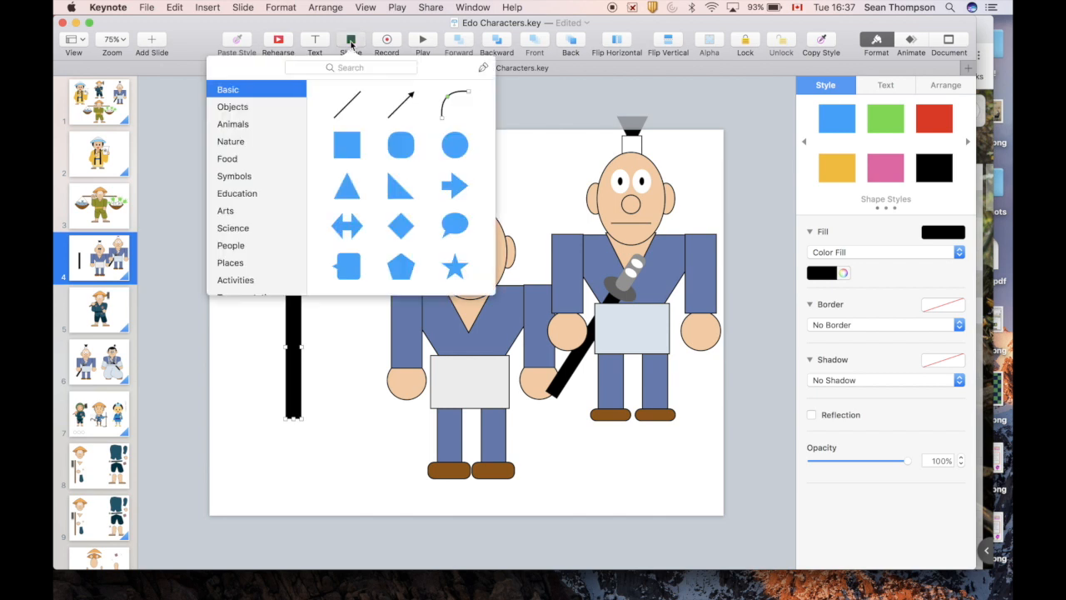
pyautogui.click(455, 144)
pyautogui.moveTo(467, 313); pyautogui.dragTo(293, 265)
pyautogui.moveTo(293, 258); pyautogui.dragTo(293, 260)
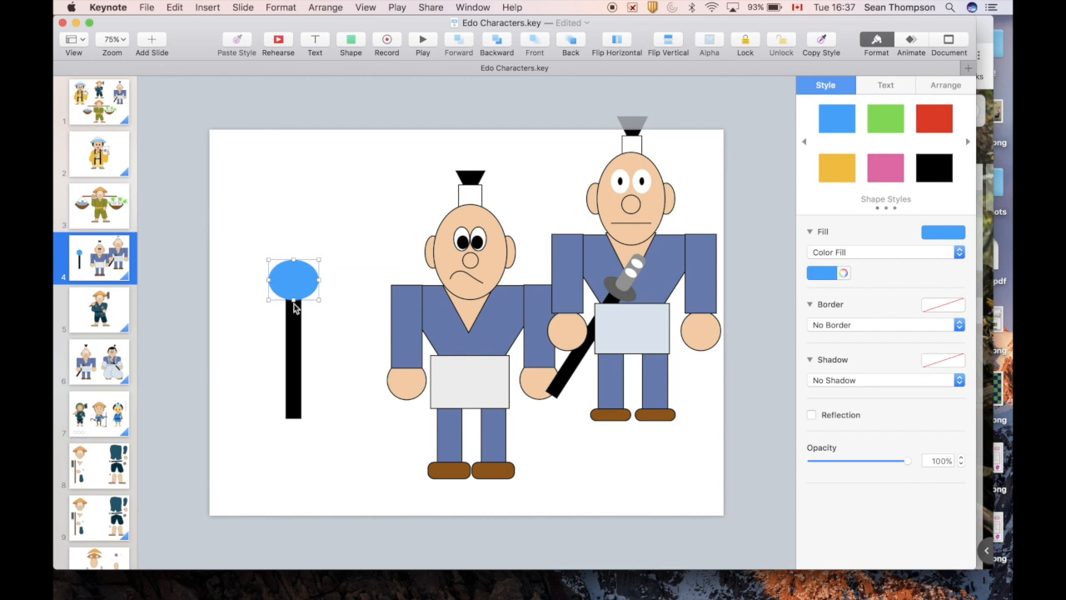
pyautogui.moveTo(293, 301); pyautogui.dragTo(294, 288)
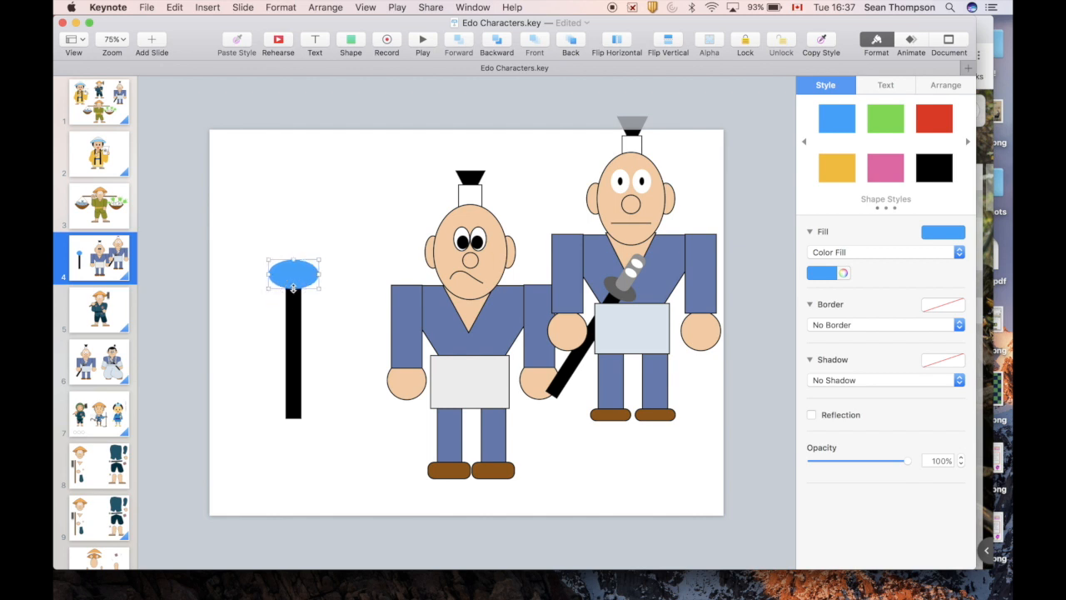
pyautogui.click(830, 273)
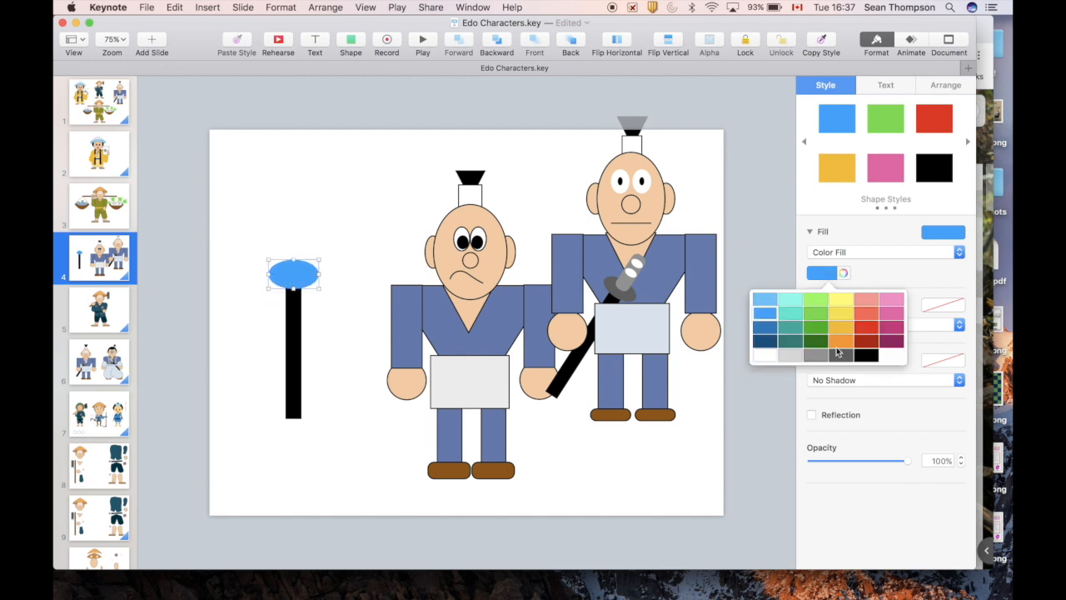
pyautogui.click(839, 357)
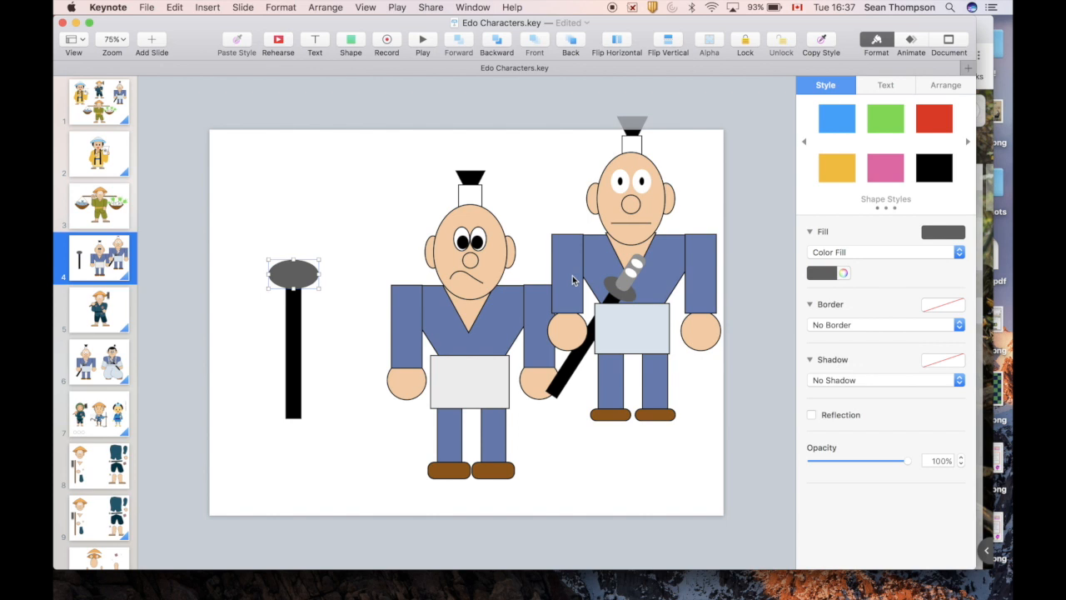
# Step: Add a rounded square above the sword guard, narrow it into a round-ended vertical handle and fill it medium gray
pyautogui.click(351, 42)
pyautogui.click(402, 149)
pyautogui.moveTo(460, 299); pyautogui.dragTo(333, 248)
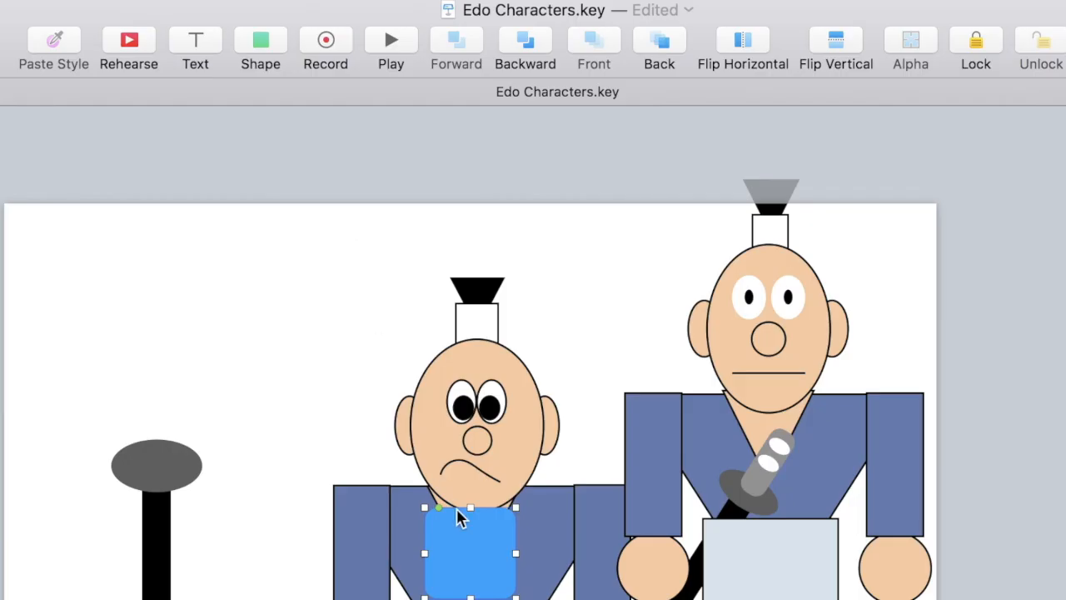
pyautogui.moveTo(229, 419); pyautogui.dragTo(191, 419)
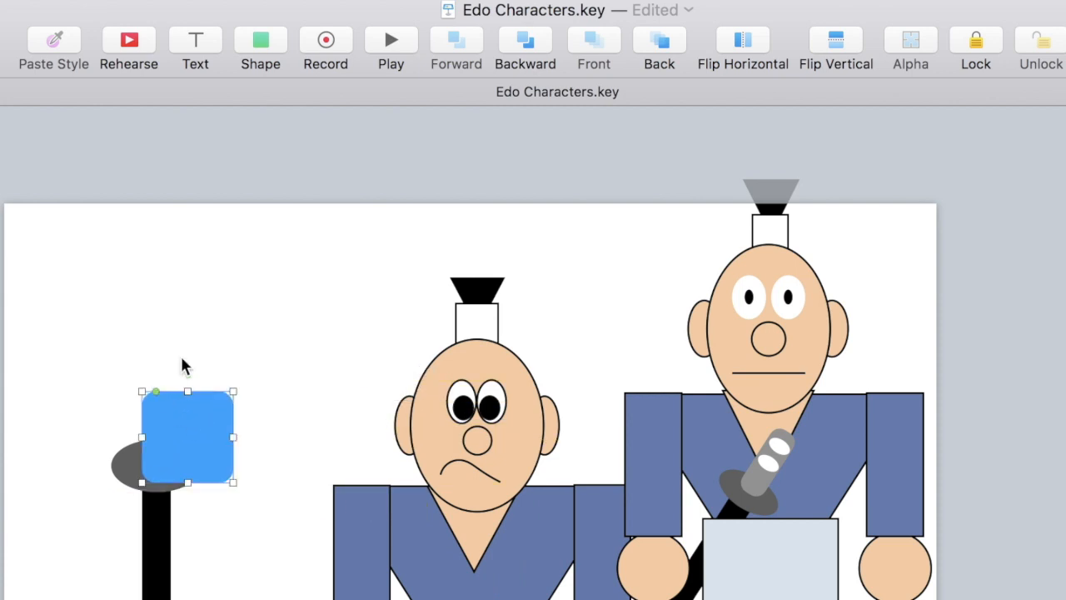
pyautogui.moveTo(153, 393); pyautogui.dragTo(173, 390)
pyautogui.moveTo(233, 436); pyautogui.dragTo(174, 436)
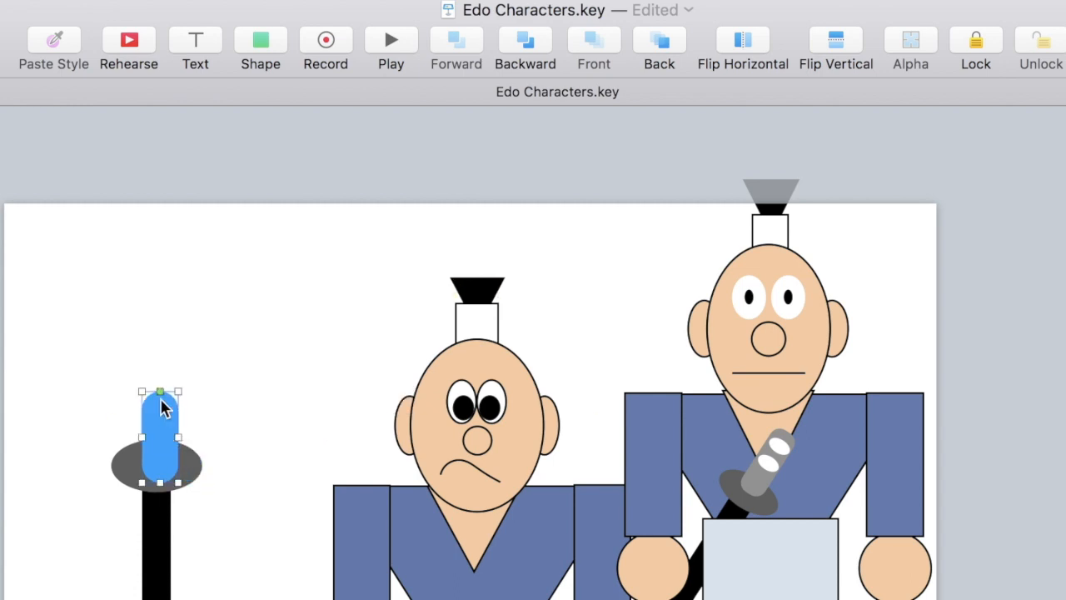
pyautogui.moveTo(151, 390); pyautogui.dragTo(154, 389)
pyautogui.moveTo(159, 433); pyautogui.dragTo(159, 424)
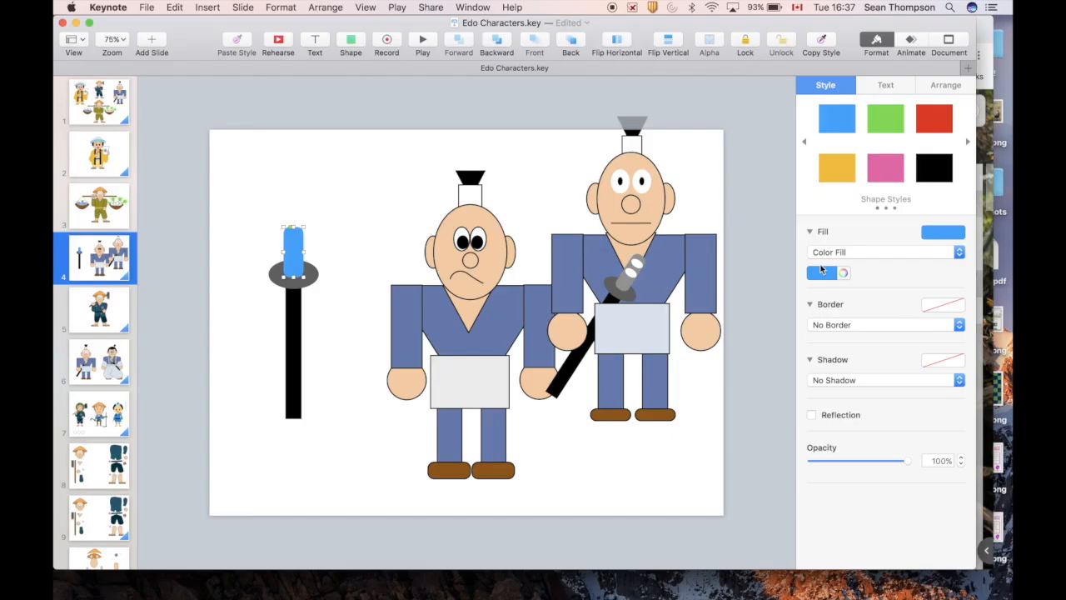
pyautogui.click(833, 275)
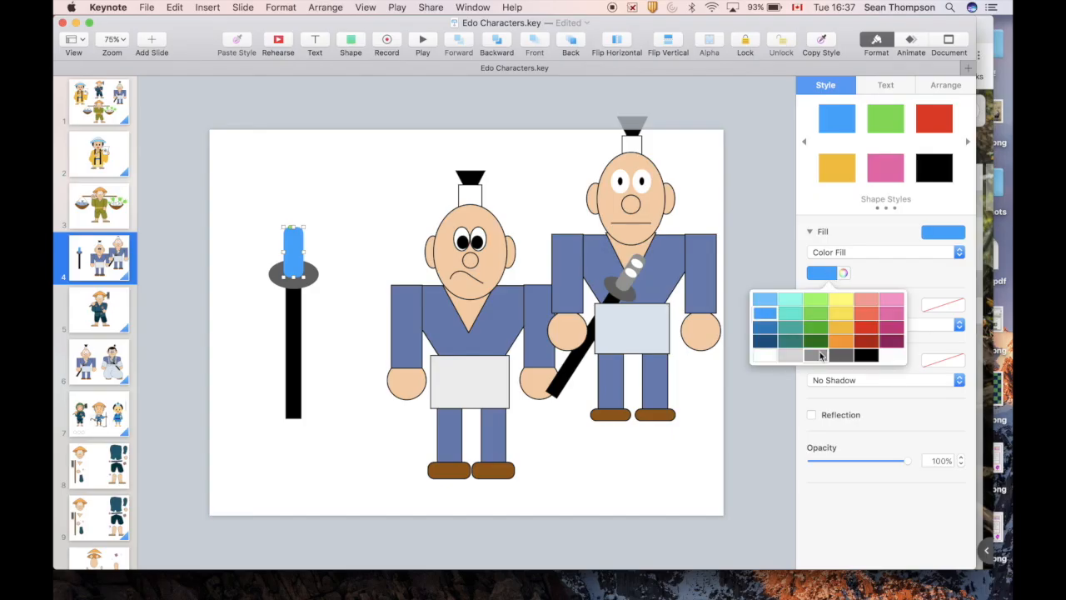
pyautogui.click(821, 356)
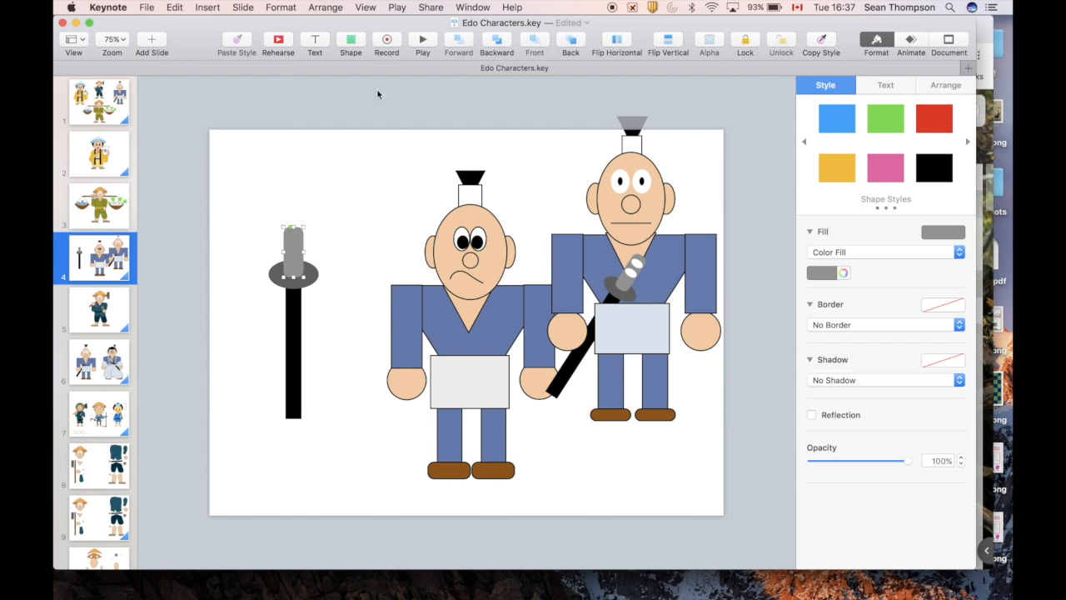
# Step: Add a small flattened white oval near the upper end of the sword handle and duplicate it down the handle for three in a row
pyautogui.click(351, 42)
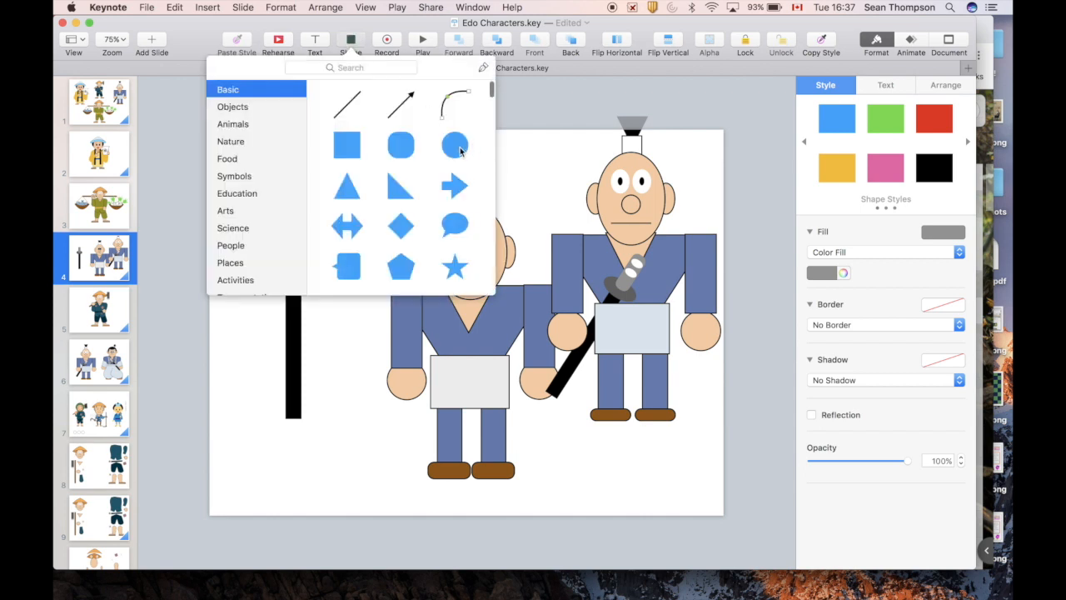
pyautogui.click(461, 146)
pyautogui.moveTo(474, 328); pyautogui.dragTo(319, 271)
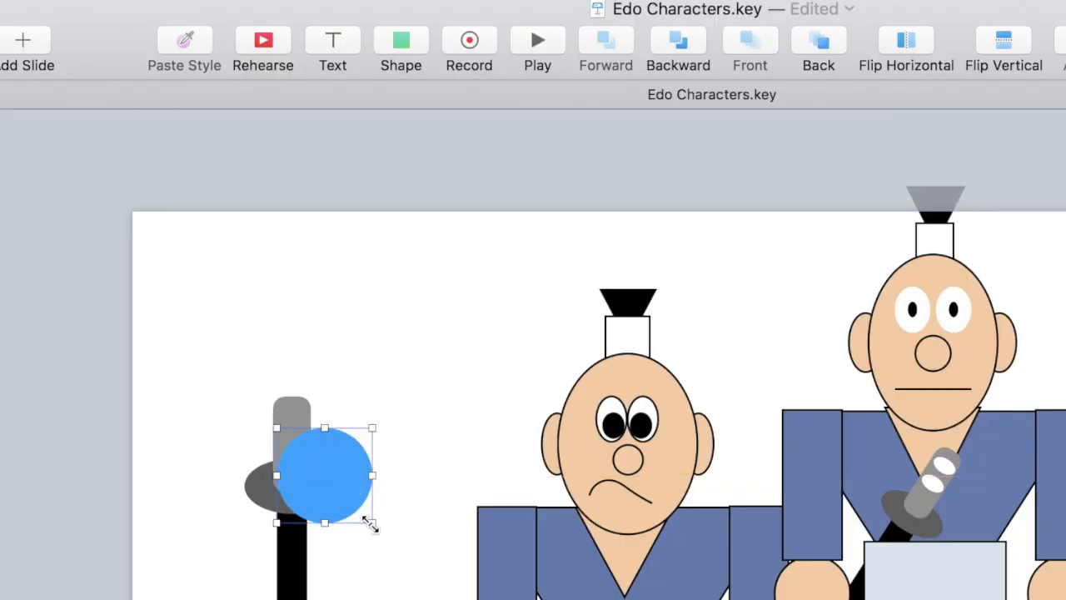
pyautogui.moveTo(369, 522); pyautogui.dragTo(302, 440)
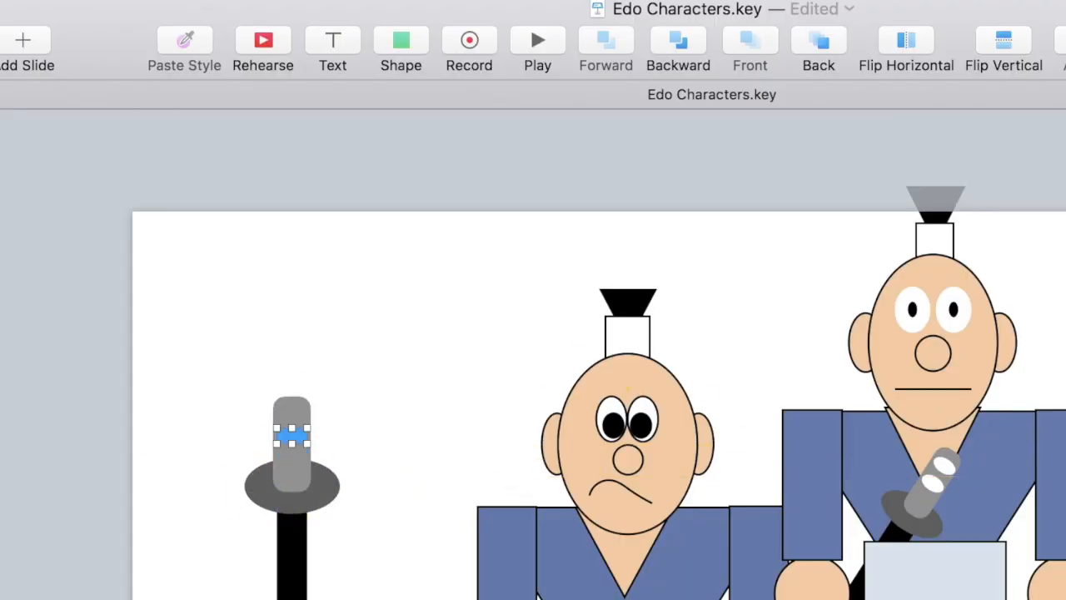
pyautogui.press('Up')
pyautogui.press('Up')
pyautogui.press('Up')
pyautogui.press('Up')
pyautogui.press('Up')
pyautogui.press('Up')
pyautogui.press('Up')
pyautogui.press('Up')
pyautogui.press('Up')
pyautogui.press('Up')
pyautogui.press('Up')
pyautogui.press('Up')
pyautogui.press('Up')
pyautogui.press('Up')
pyautogui.press('Up')
pyautogui.press('Up')
pyautogui.press('Up')
pyautogui.press('Up')
pyautogui.press('Up')
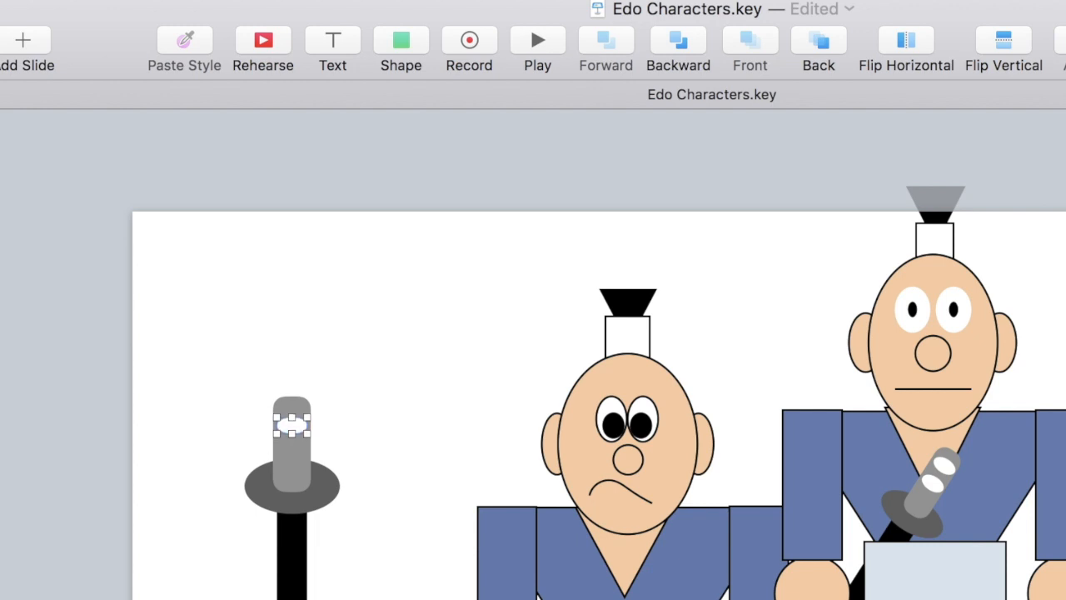
pyautogui.press('super+d')
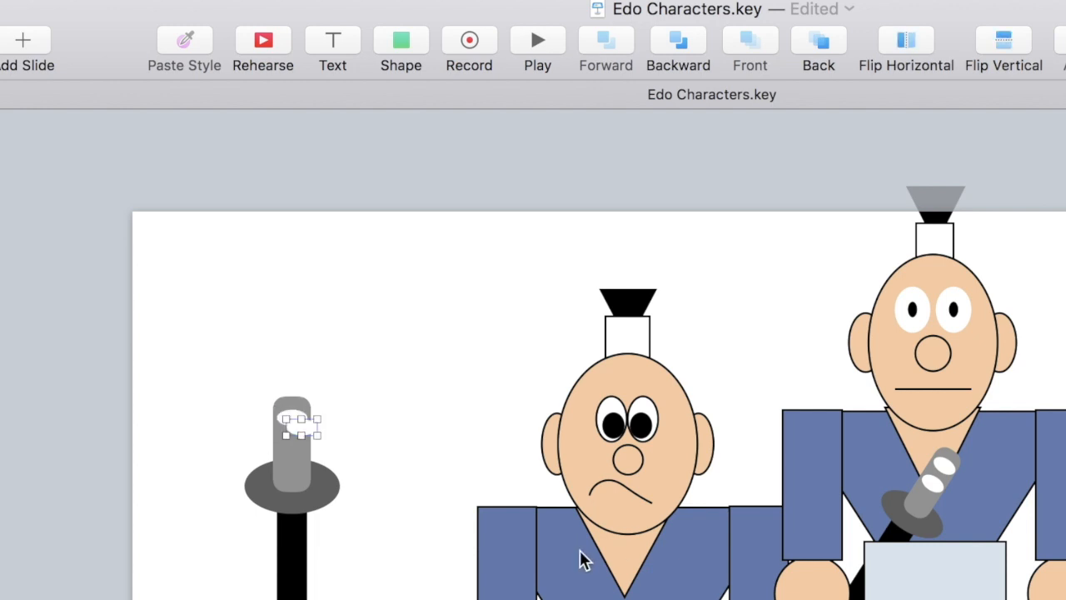
pyautogui.moveTo(306, 430); pyautogui.dragTo(292, 471)
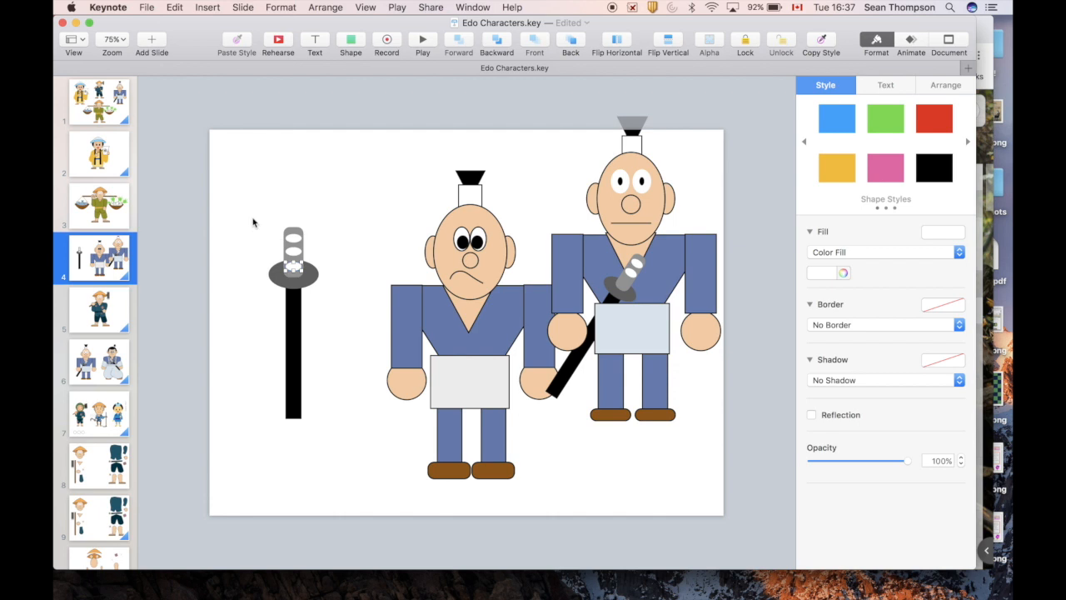
# Step: Group all the sword parts, place the sword diagonally across the samurai's body and rotate it to 321.1°
pyautogui.moveTo(253, 222); pyautogui.dragTo(320, 478)
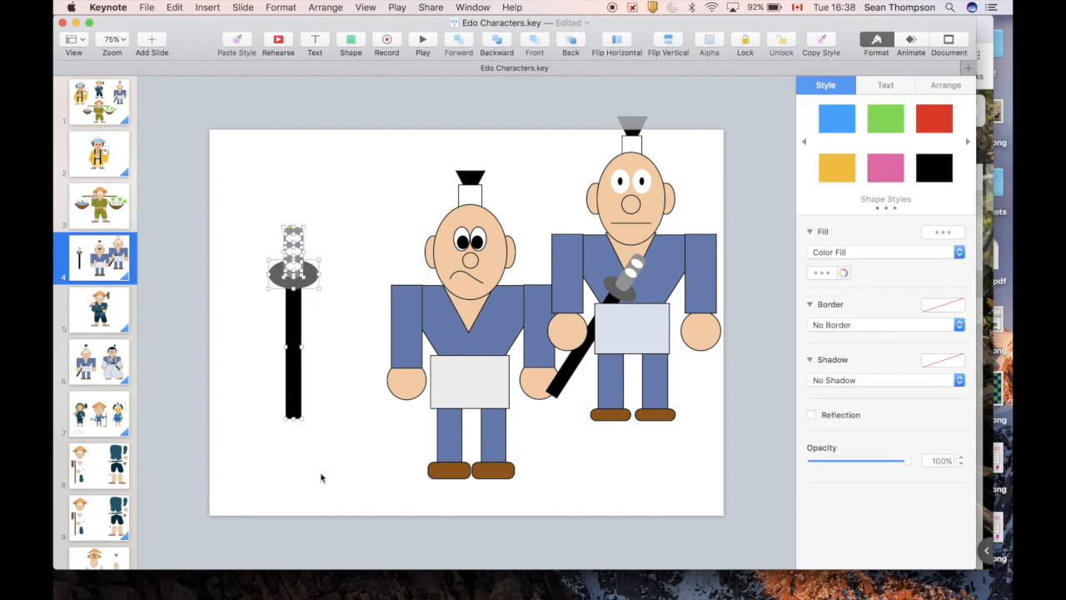
pyautogui.press('super+alt+g')
pyautogui.moveTo(301, 343); pyautogui.dragTo(456, 392)
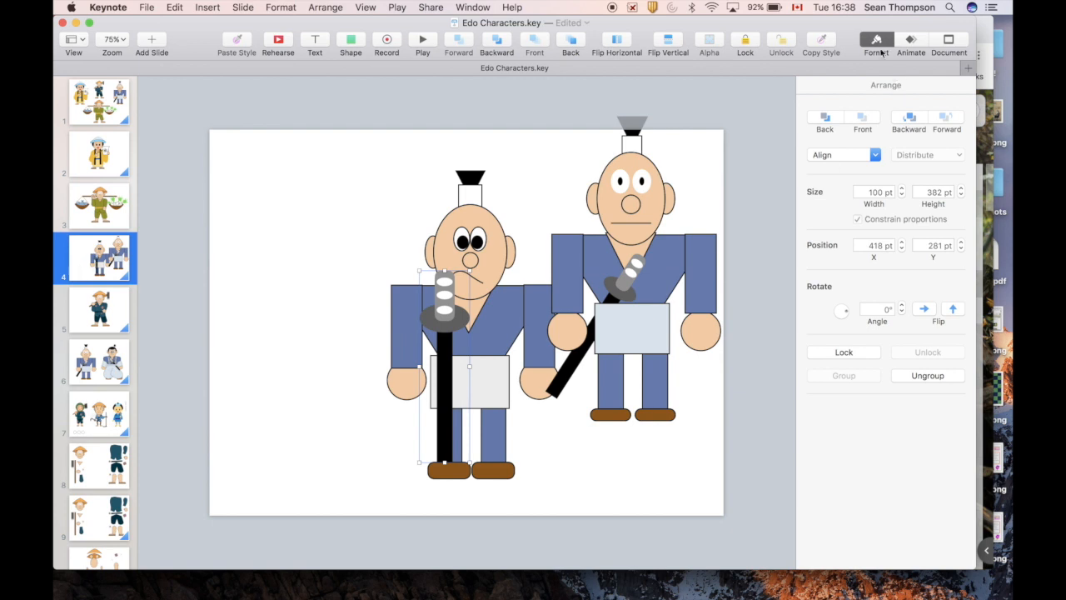
pyautogui.moveTo(848, 314)
pyautogui.mouseDown()
pyautogui.moveTo(835, 315)
pyautogui.moveTo(847, 318)
pyautogui.mouseUp()
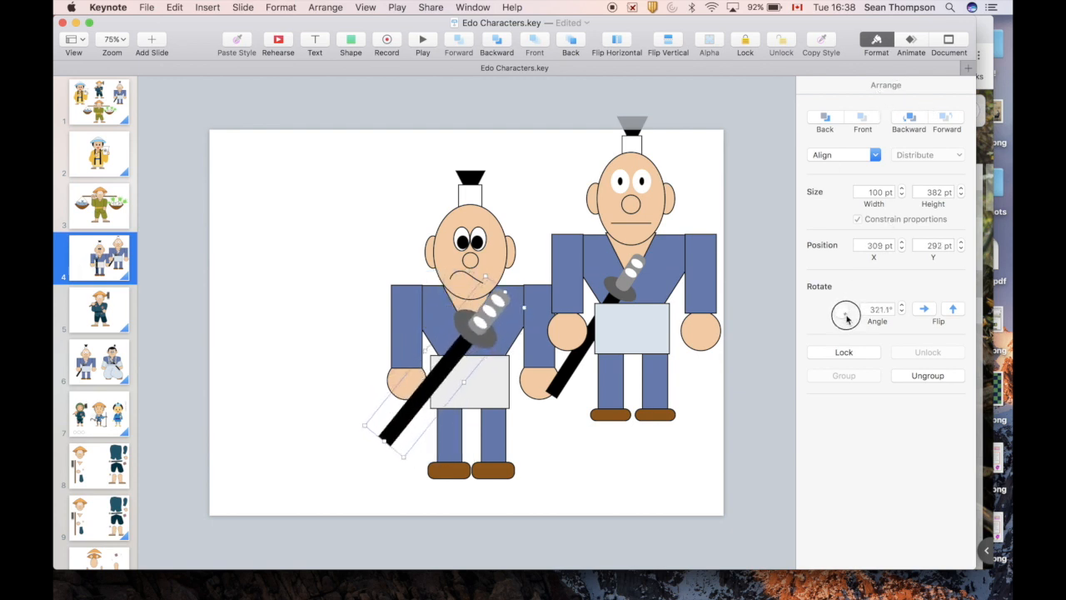
# Step: Send the sword backward behind the waist rectangle and bring the arm that crosses the scabbard to the front
pyautogui.click(499, 41)
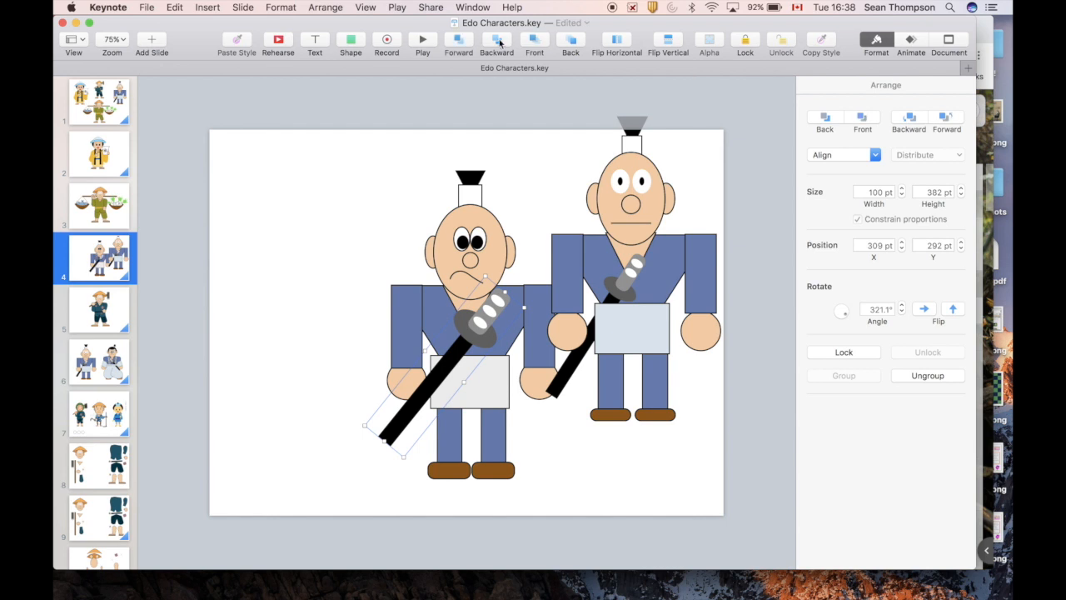
pyautogui.click(499, 42)
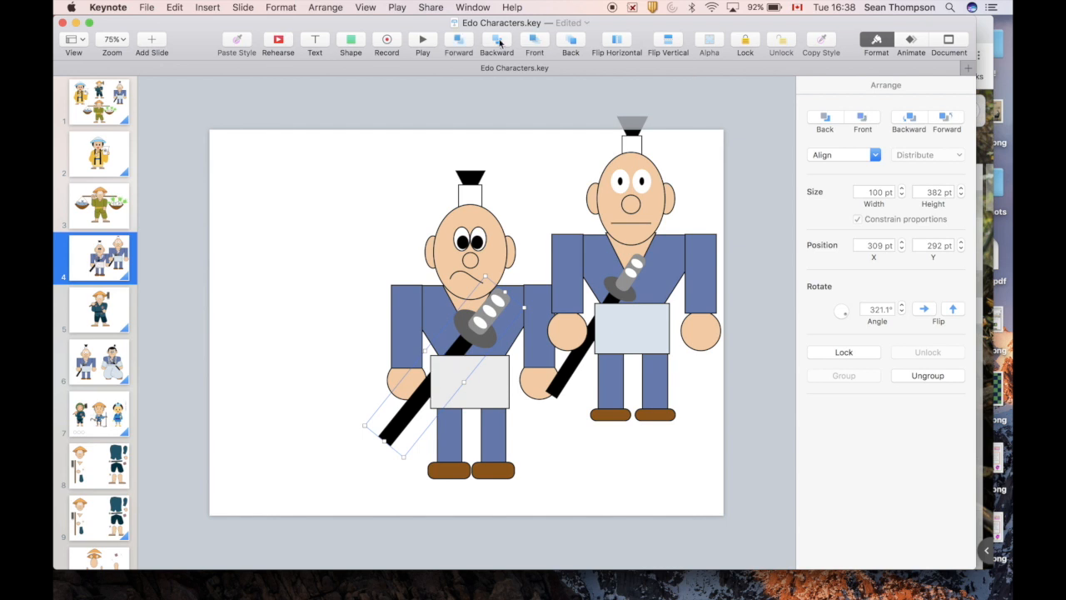
pyautogui.click(414, 300)
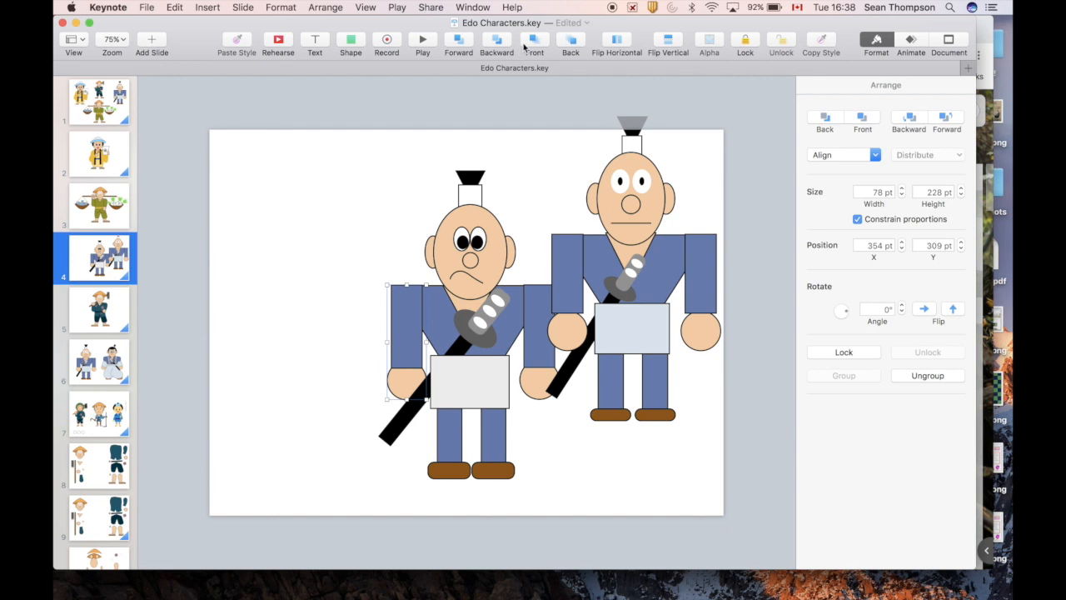
pyautogui.click(535, 41)
# Step: Delete the finished reference figure beside the traced samurai
pyautogui.click(631, 246)
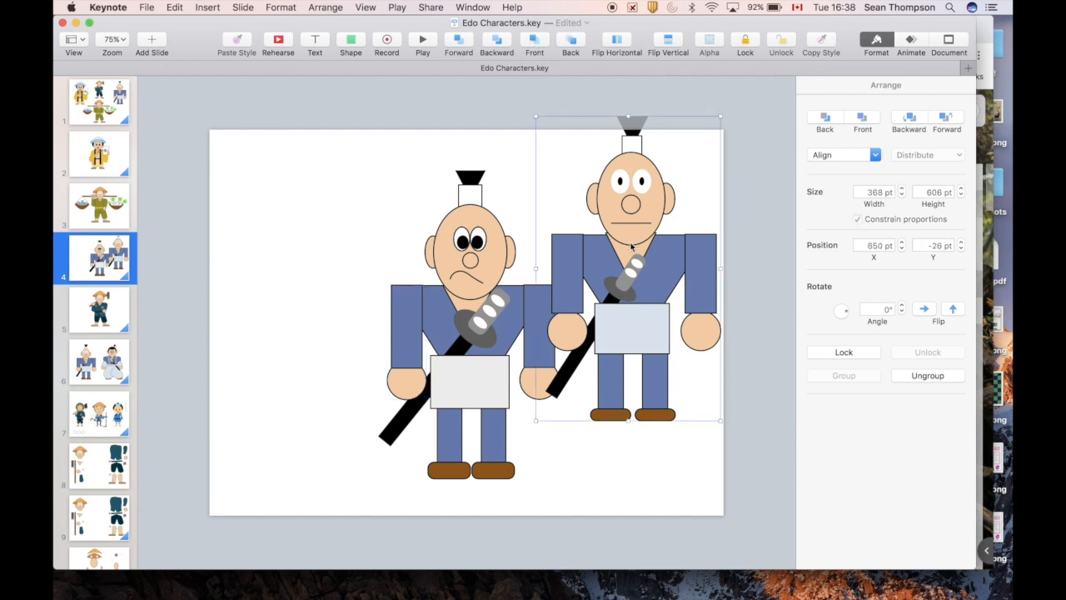
pyautogui.press('Delete')
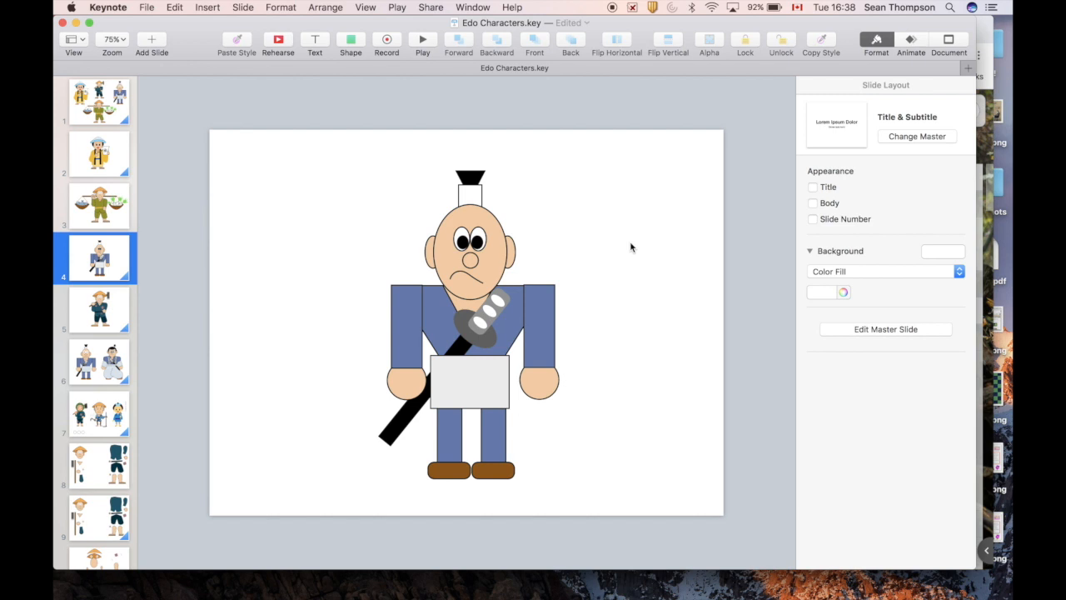
pyautogui.moveTo(348, 145); pyautogui.dragTo(595, 497)
pyautogui.press('super+v')
pyautogui.moveTo(483, 379); pyautogui.dragTo(388, 369)
pyautogui.press('BackSpace')
pyautogui.click(96, 364)
pyautogui.moveTo(560, 363)
pyautogui.mouseDown()
pyautogui.moveTo(551, 381)
pyautogui.moveTo(551, 368)
pyautogui.mouseUp()
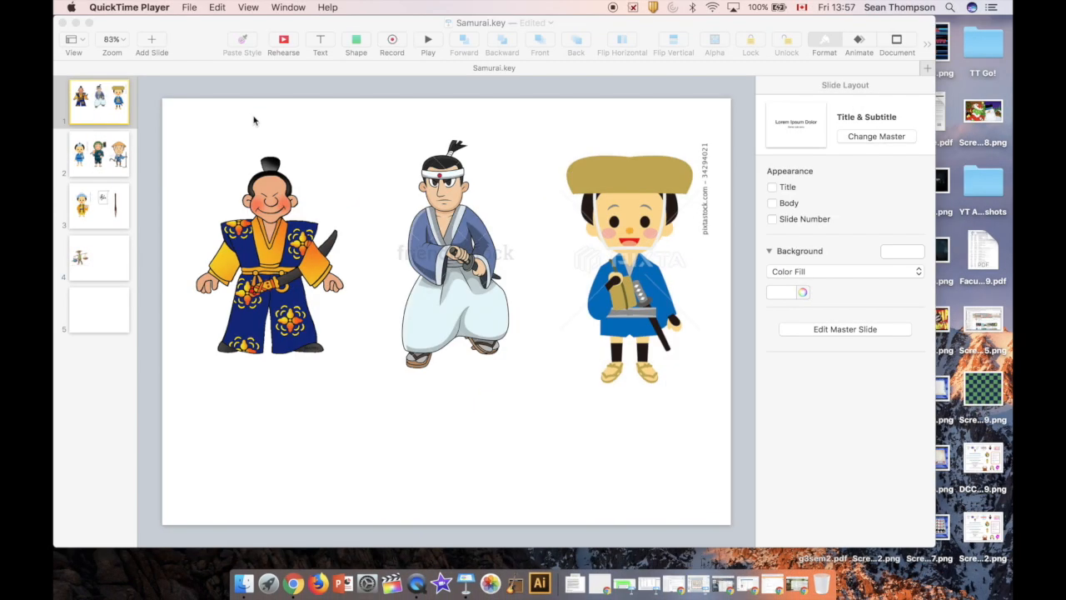
pyautogui.click(447, 234)
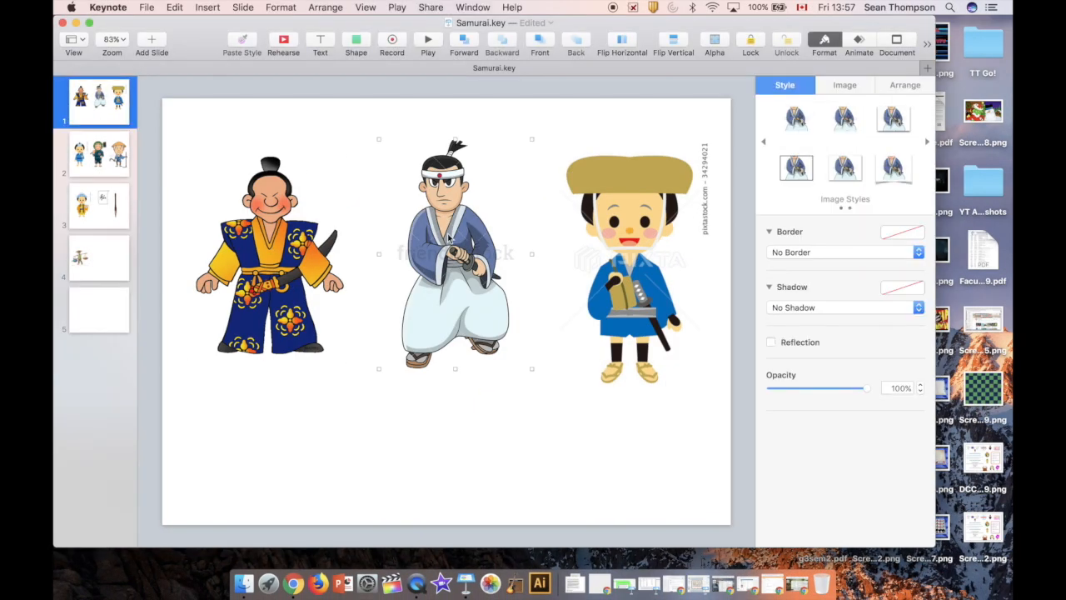
pyautogui.click(639, 229)
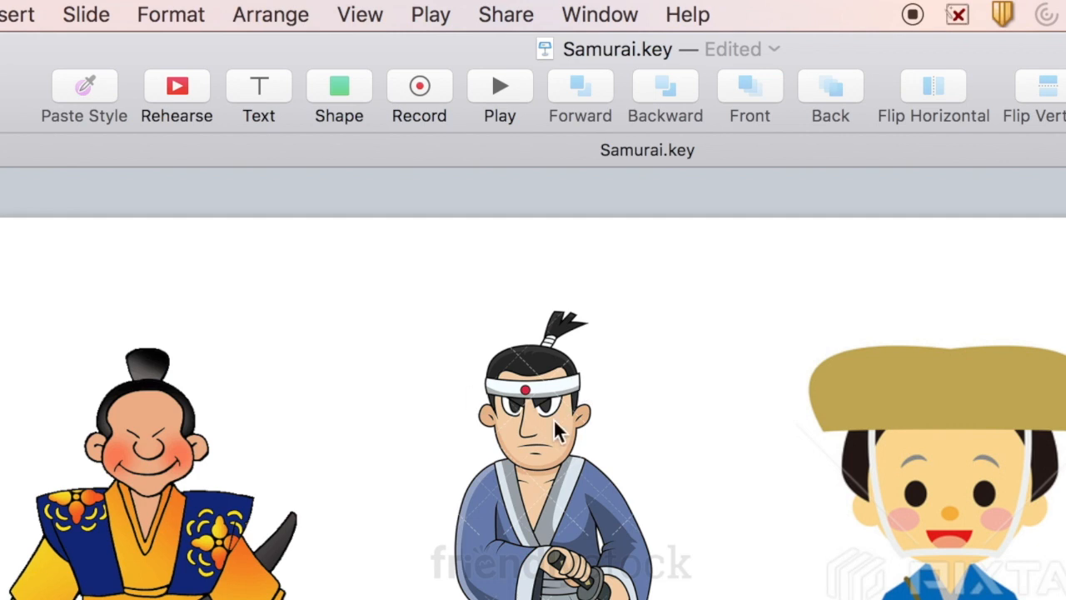
# Step: Draw a closed six-point head outline around the middle samurai's head on slide 1 of Samurai.key with the Pen tool, using curved points
pyautogui.click(346, 102)
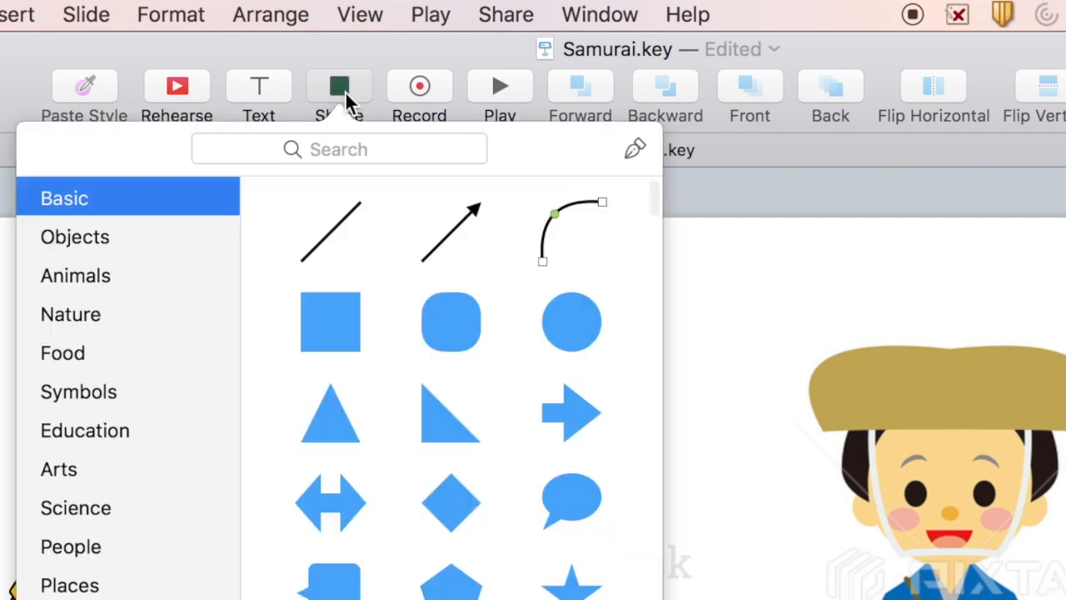
pyautogui.click(635, 152)
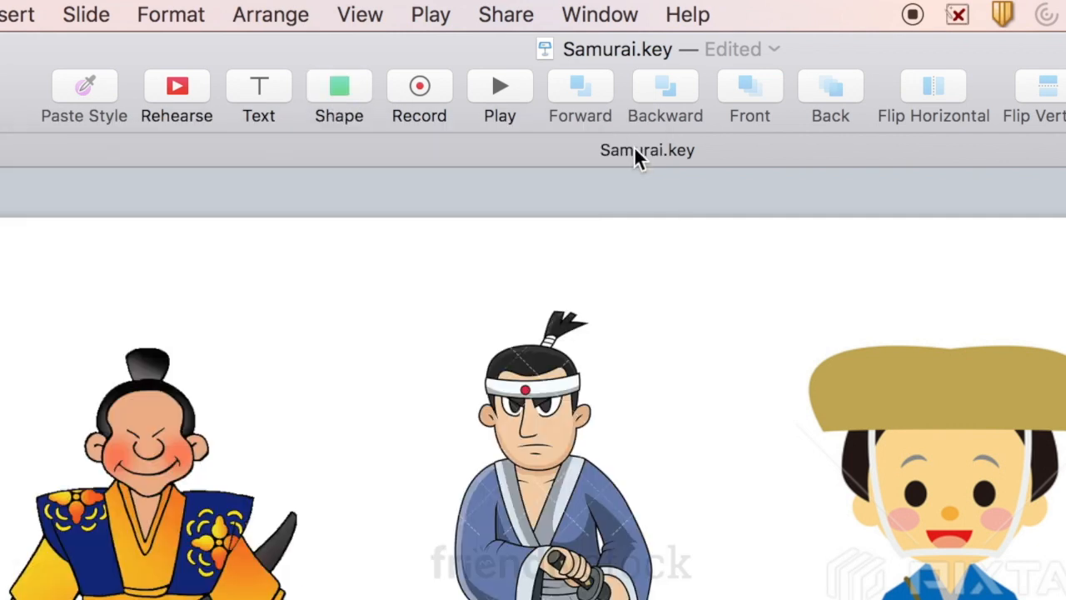
pyautogui.click(531, 344)
pyautogui.click(471, 371)
pyautogui.click(489, 468)
pyautogui.click(546, 486)
pyautogui.click(591, 467)
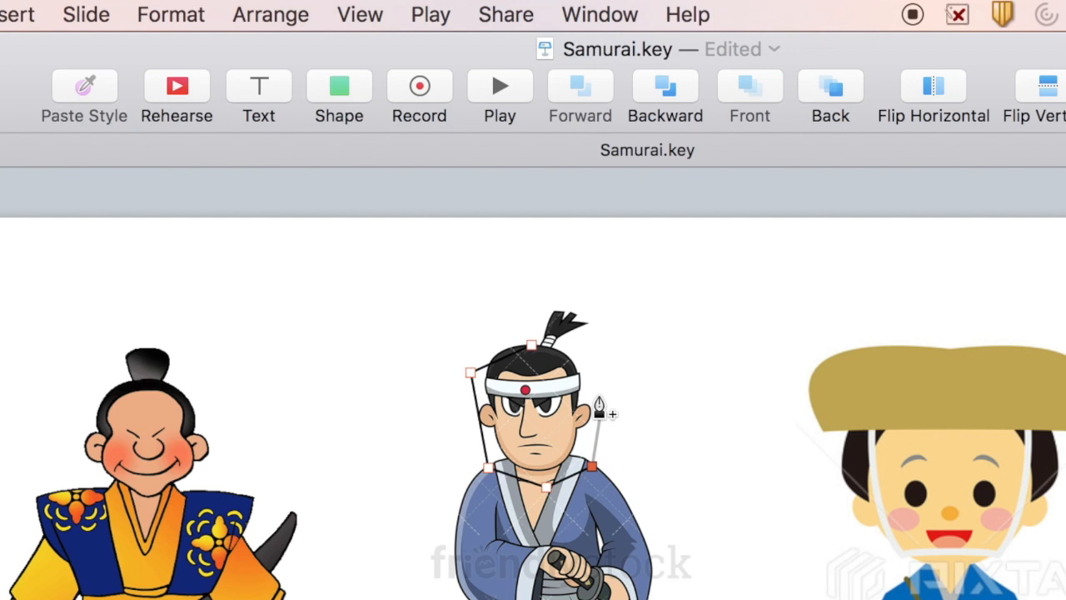
pyautogui.click(605, 382)
pyautogui.click(531, 344)
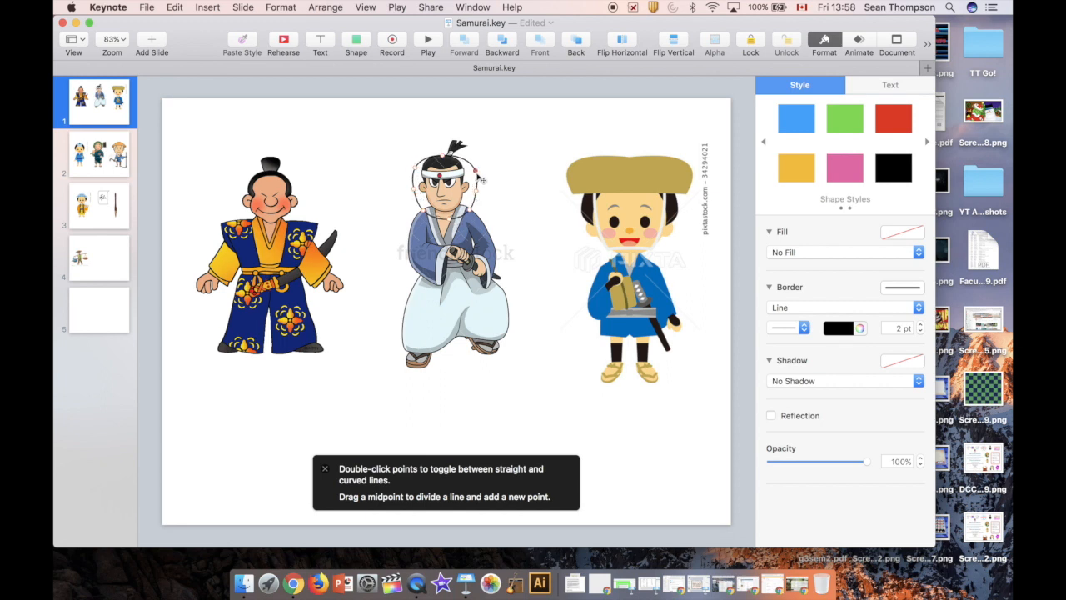
pyautogui.click(508, 181)
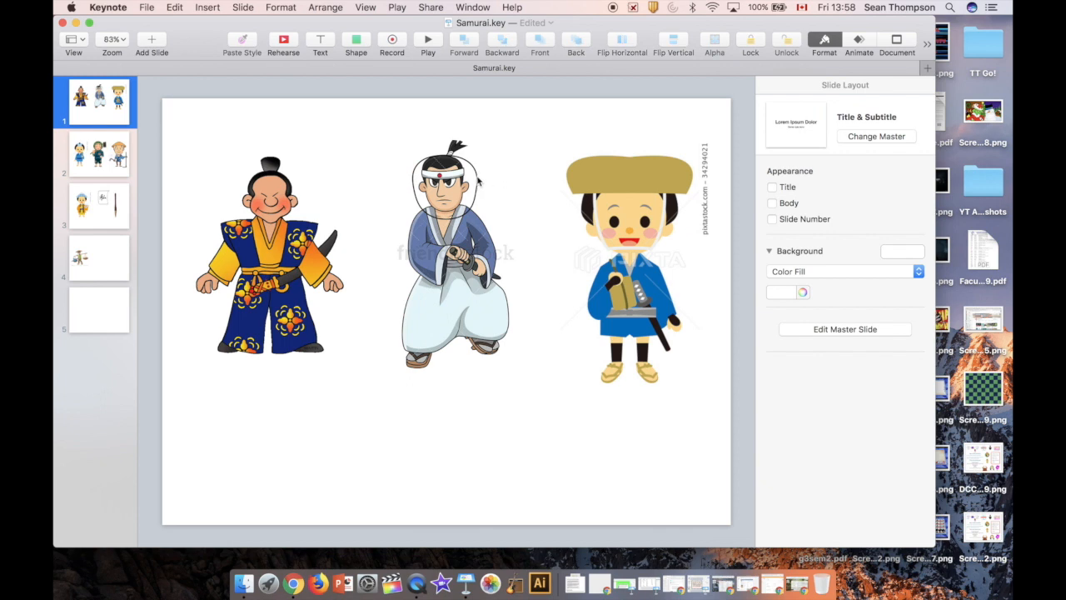
# Step: Stretch the head outline slightly taller and move it up and left into the empty space beside the middle samurai's head
pyautogui.click(479, 181)
pyautogui.moveTo(444, 215); pyautogui.dragTo(445, 225)
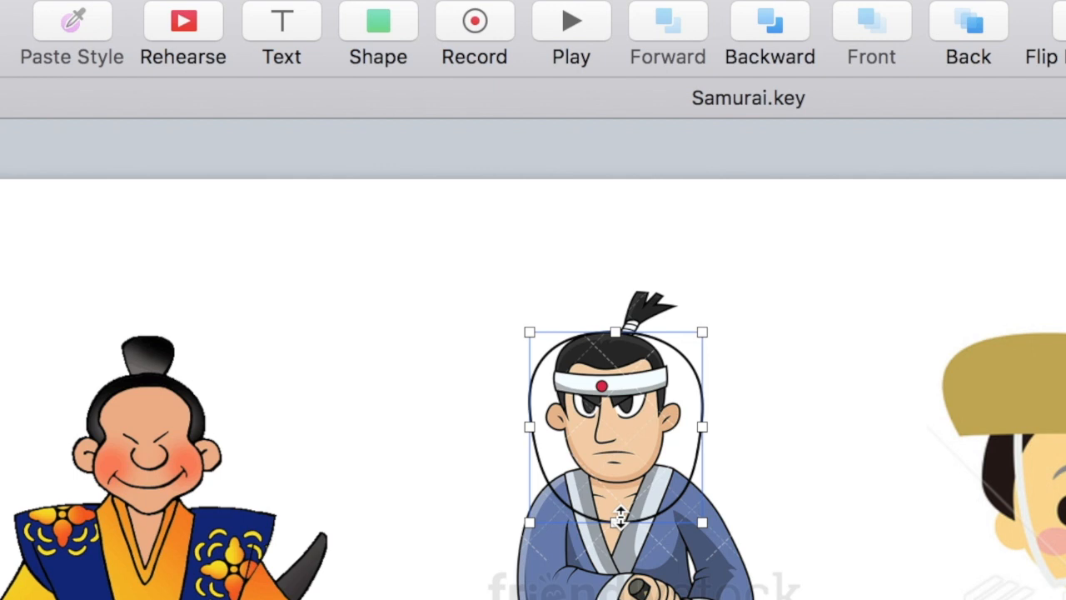
pyautogui.press('Up')
pyautogui.press('Up')
pyautogui.press('Up')
pyautogui.press('Up')
pyautogui.press('Up')
pyautogui.press('Up')
pyautogui.press('Up')
pyautogui.press('Up')
pyautogui.press('Up')
pyautogui.press('Up')
pyautogui.press('Up')
pyautogui.press('Up')
pyautogui.press('Up')
pyautogui.press('Up')
pyautogui.press('Up')
pyautogui.press('Up')
pyautogui.press('Up')
pyautogui.press('Up')
pyautogui.press('Up')
pyautogui.press('Up')
pyautogui.press('Left')
pyautogui.press('Left')
pyautogui.press('Left')
pyautogui.press('Left')
pyautogui.press('Left')
pyautogui.press('Left')
pyautogui.press('Left')
pyautogui.press('Left')
pyautogui.press('Left')
pyautogui.press('Left')
pyautogui.press('Left')
pyautogui.press('Left')
pyautogui.press('Left')
pyautogui.press('Left')
pyautogui.press('Left')
pyautogui.press('Left')
pyautogui.press('Left')
pyautogui.press('Left')
pyautogui.press('Left')
pyautogui.press('Left')
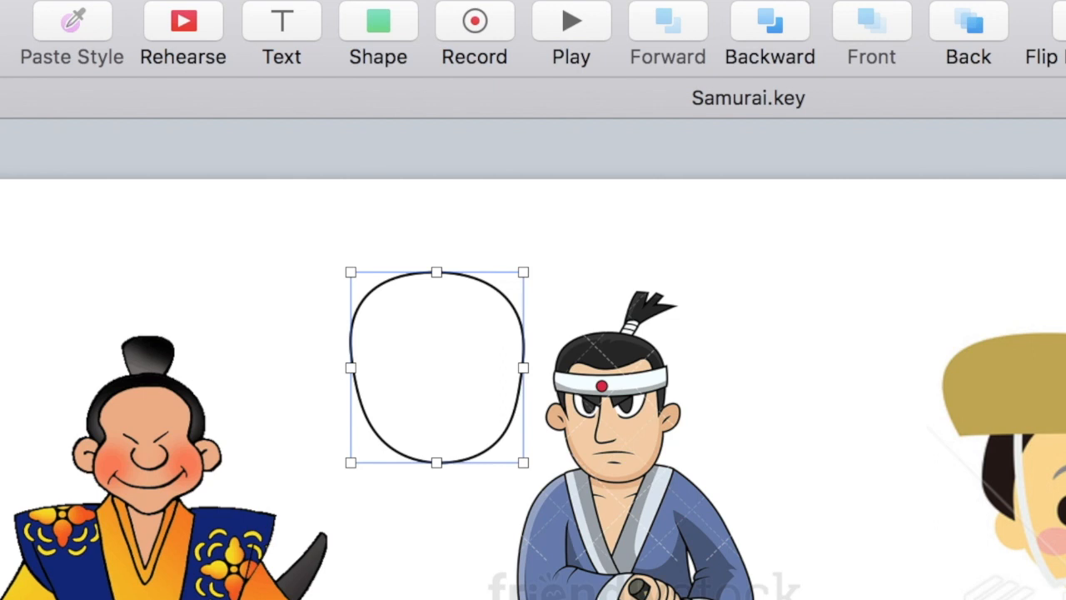
# Step: Fill the head shape with a light peach skin color from the color picker
pyautogui.press('shift+super+c')
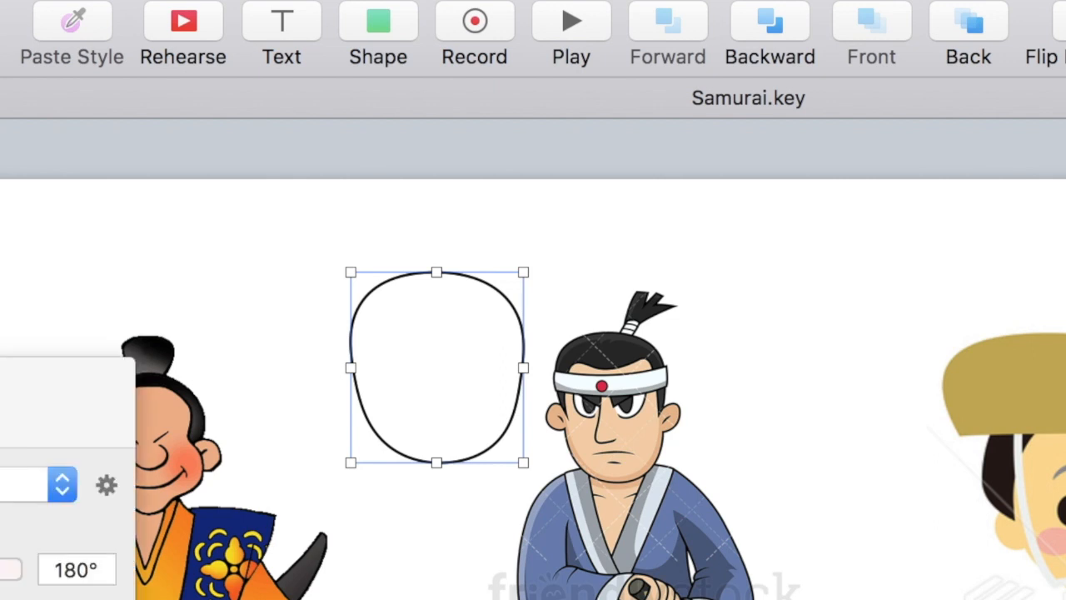
pyautogui.click(618, 494)
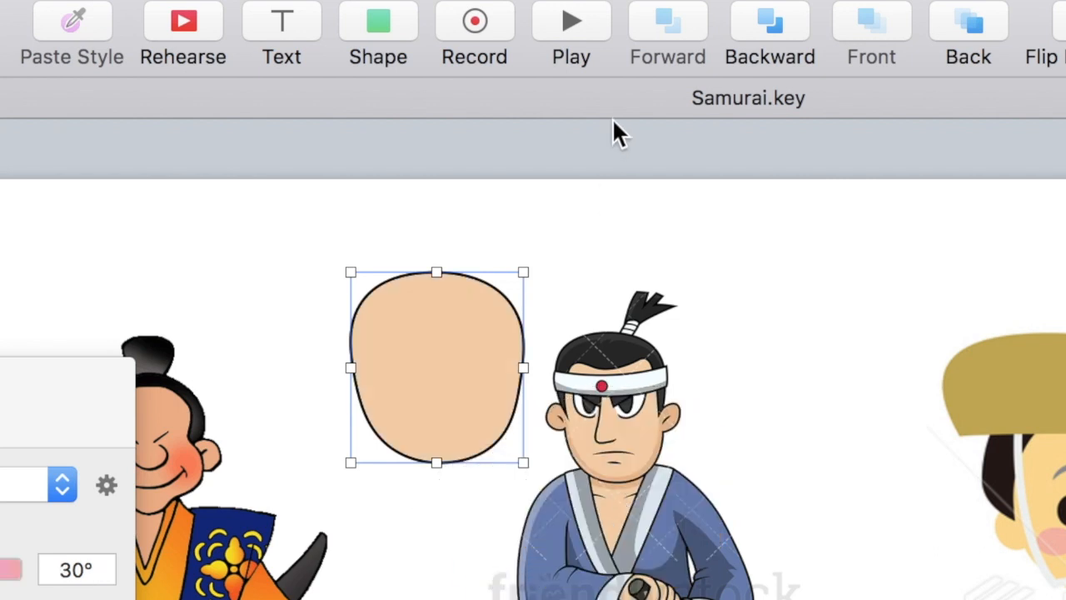
# Step: Draw a closed five-point ear shape against the head's edge facing the reference samurai with the Pen tool, using curved points
pyautogui.click(388, 20)
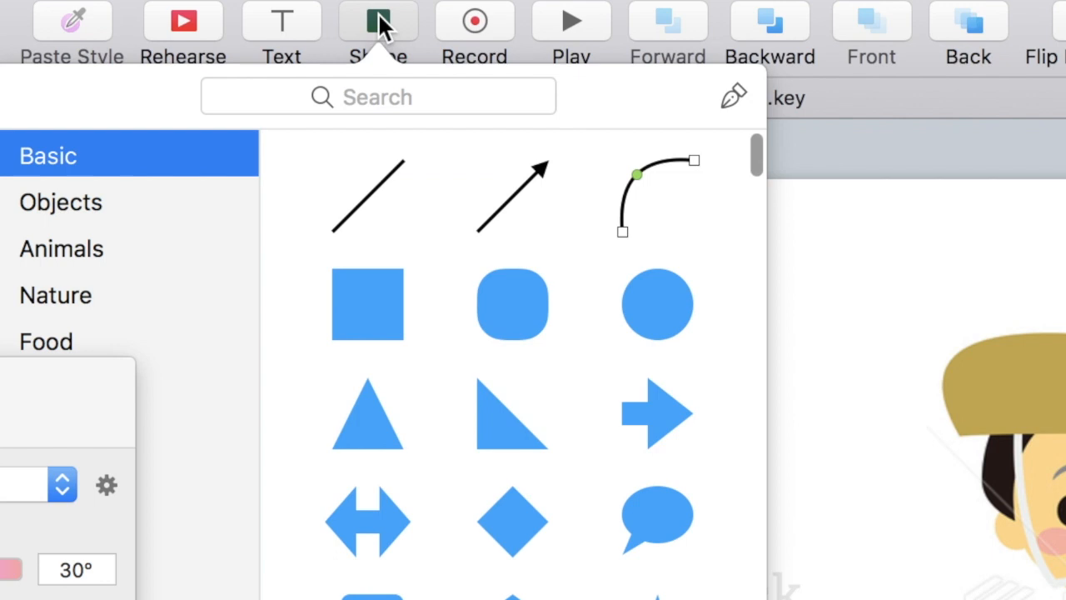
pyautogui.click(733, 93)
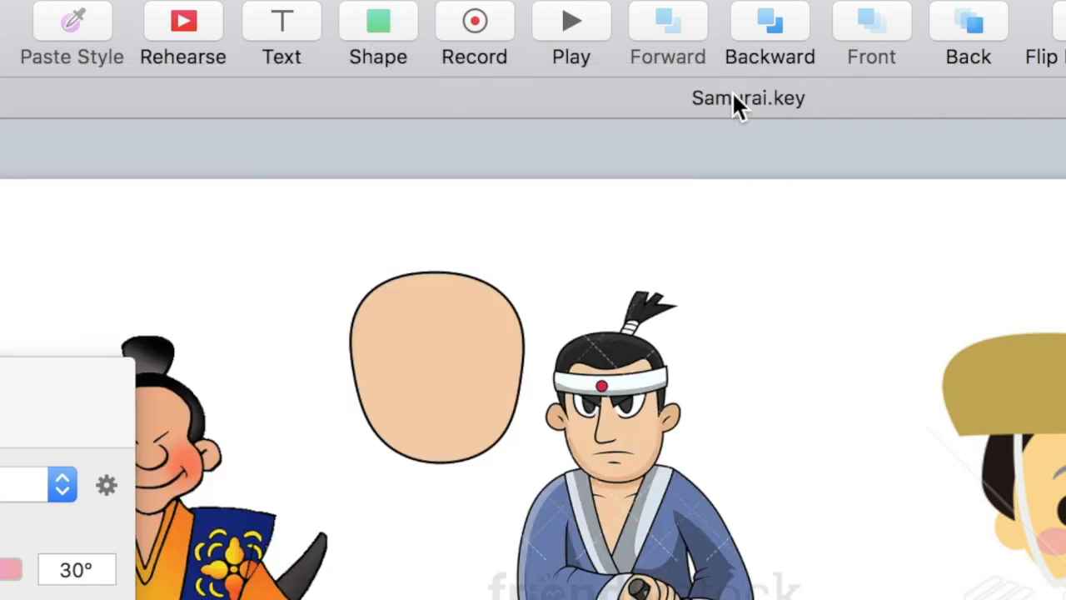
pyautogui.click(553, 330)
pyautogui.click(565, 370)
pyautogui.click(549, 397)
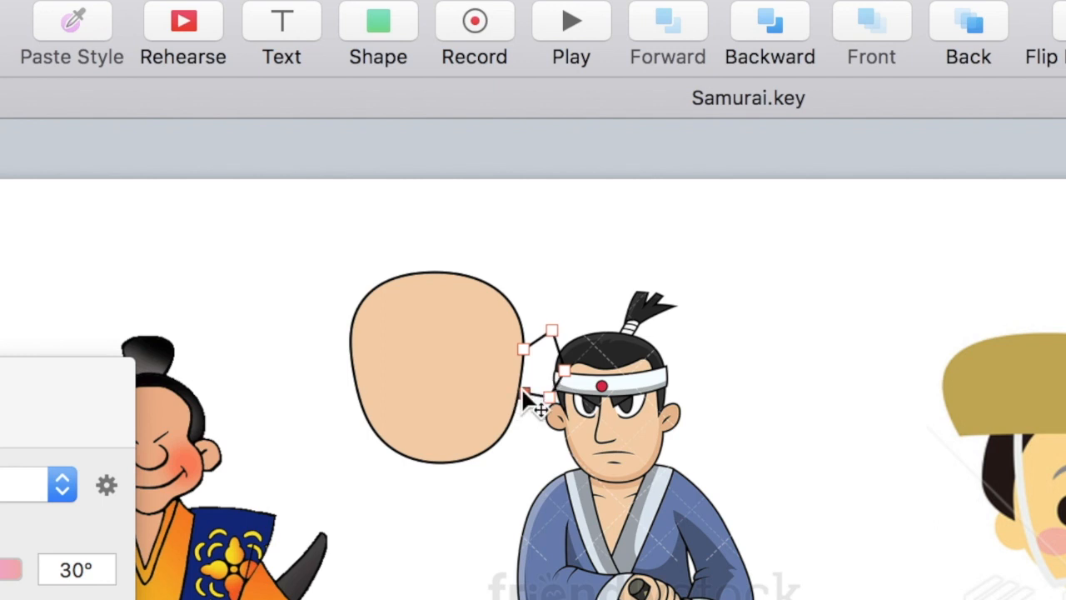
pyautogui.doubleClick(551, 330)
pyautogui.press('Return')
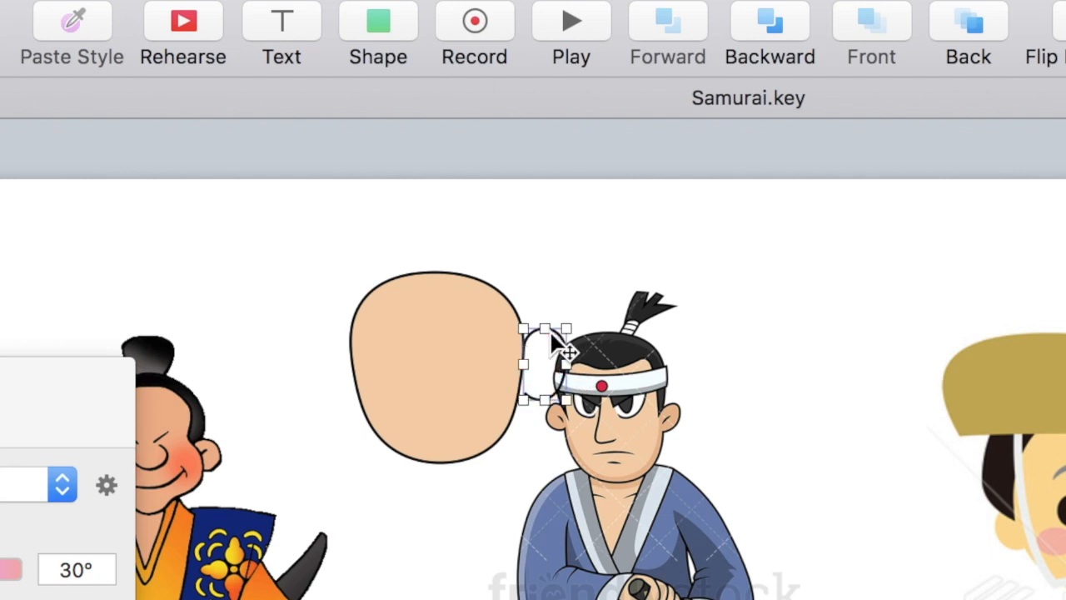
# Step: Copy the head shape's style and paste it onto the ear
pyautogui.click(505, 339)
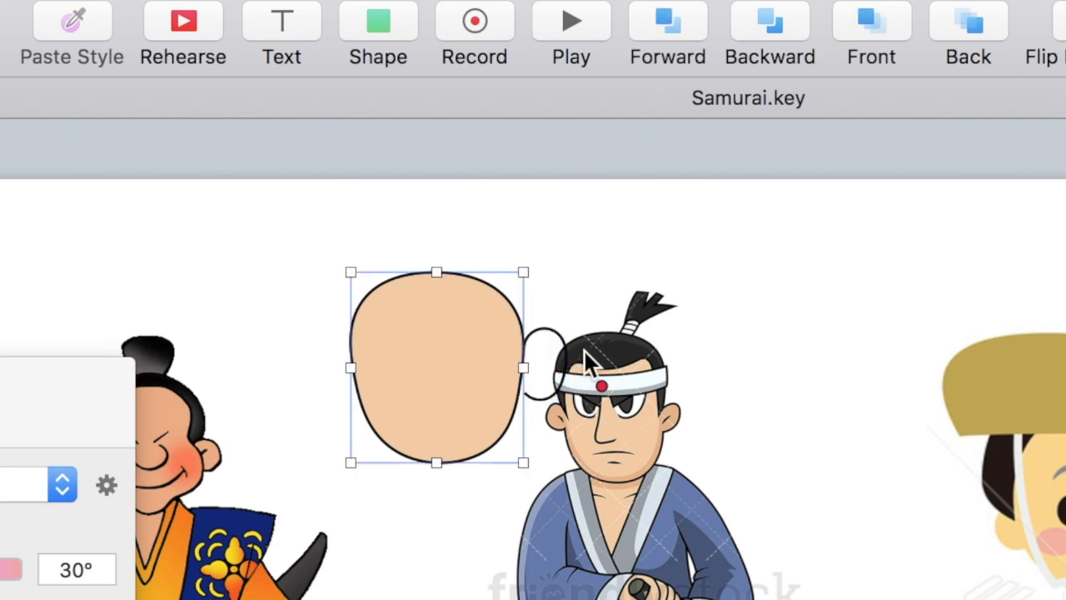
pyautogui.click(557, 334)
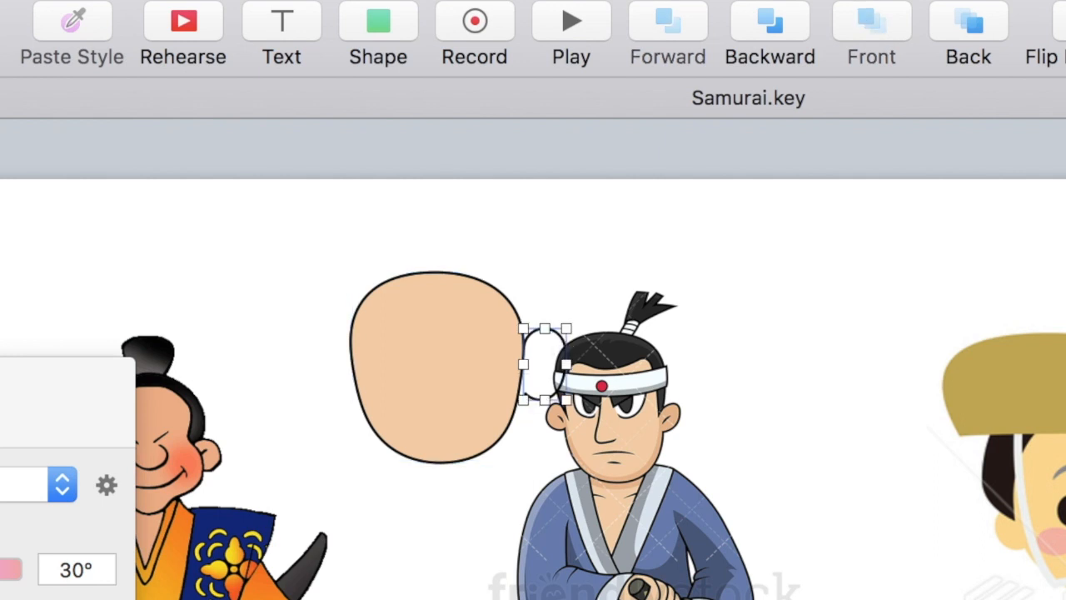
pyautogui.press('alt+super+v')
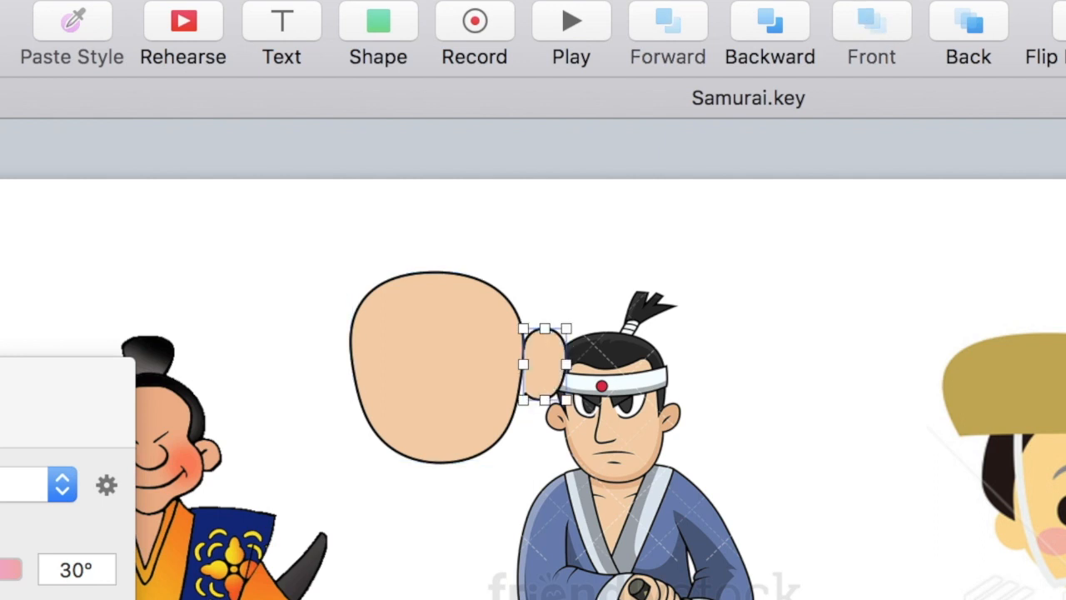
# Step: Tuck the ear behind the head's edge and shrink it to about 22 × 38 pt
pyautogui.press('Left')
pyautogui.press('Left')
pyautogui.press('Left')
pyautogui.press('Left')
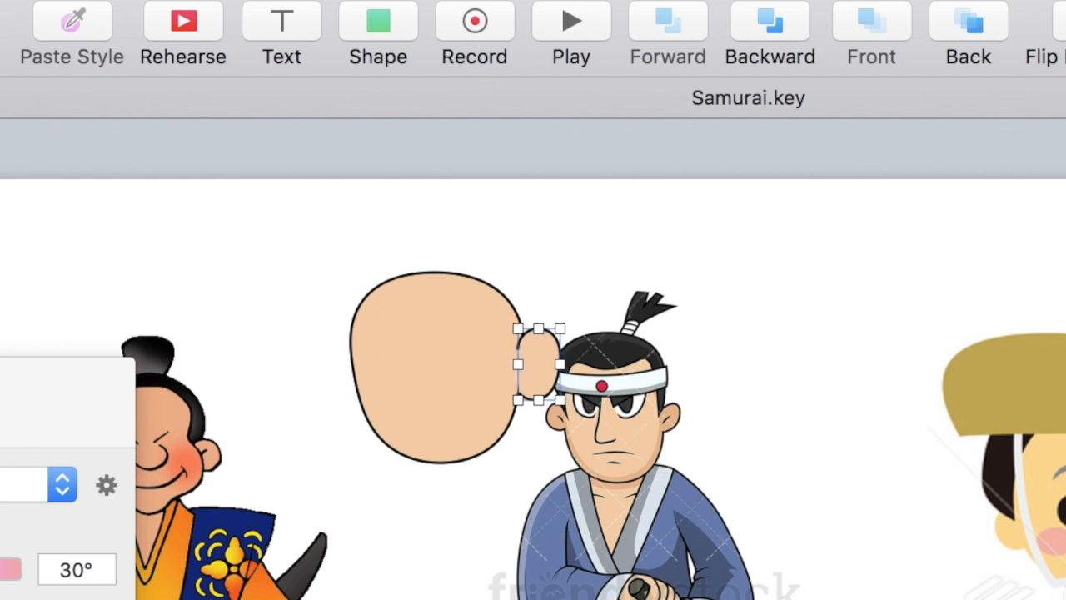
pyautogui.click(767, 32)
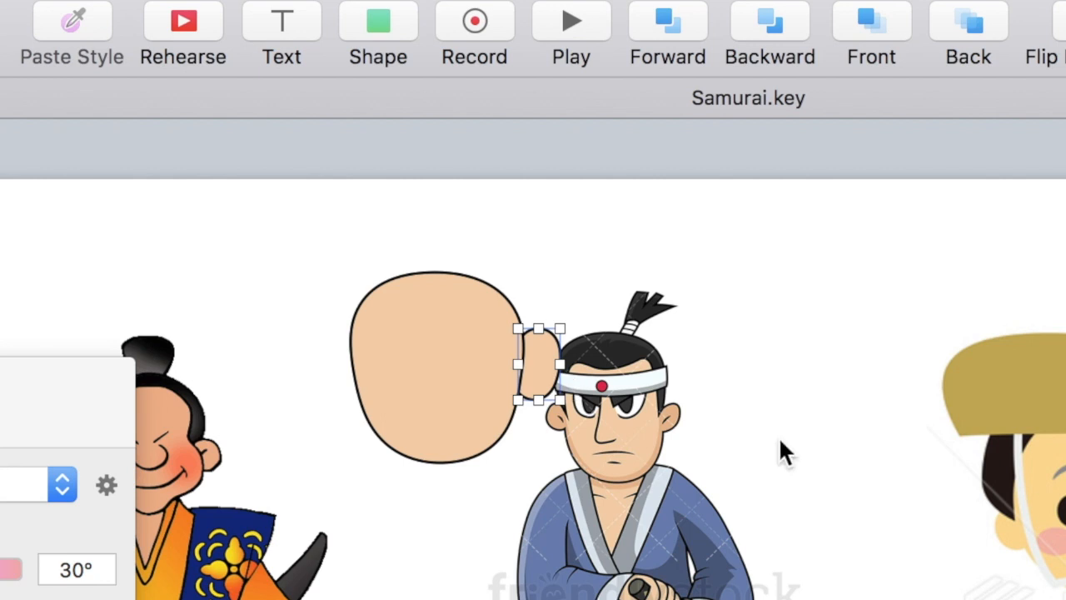
pyautogui.moveTo(559, 366); pyautogui.dragTo(550, 366)
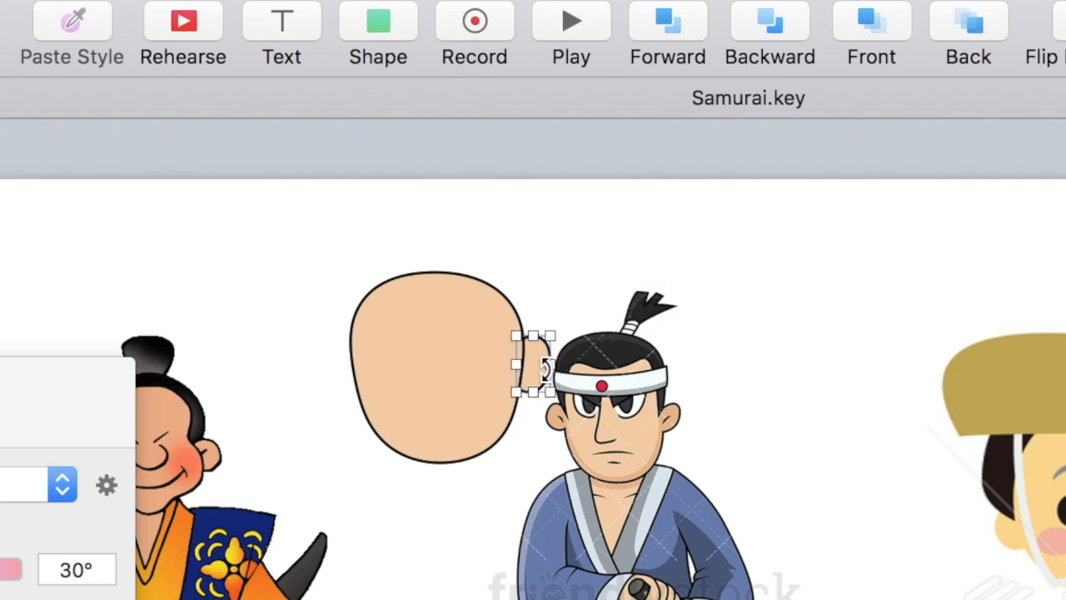
# Step: Duplicate the ear, place the mirrored copy on the opposite side of the head, and send it behind the head
pyautogui.press('super+d')
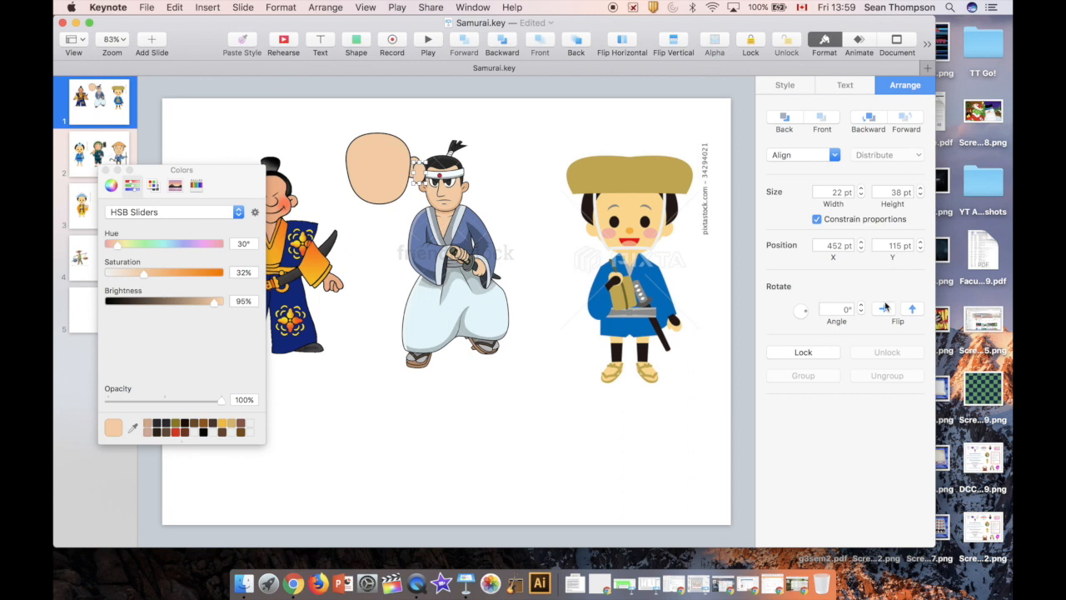
pyautogui.moveTo(422, 178); pyautogui.dragTo(348, 173)
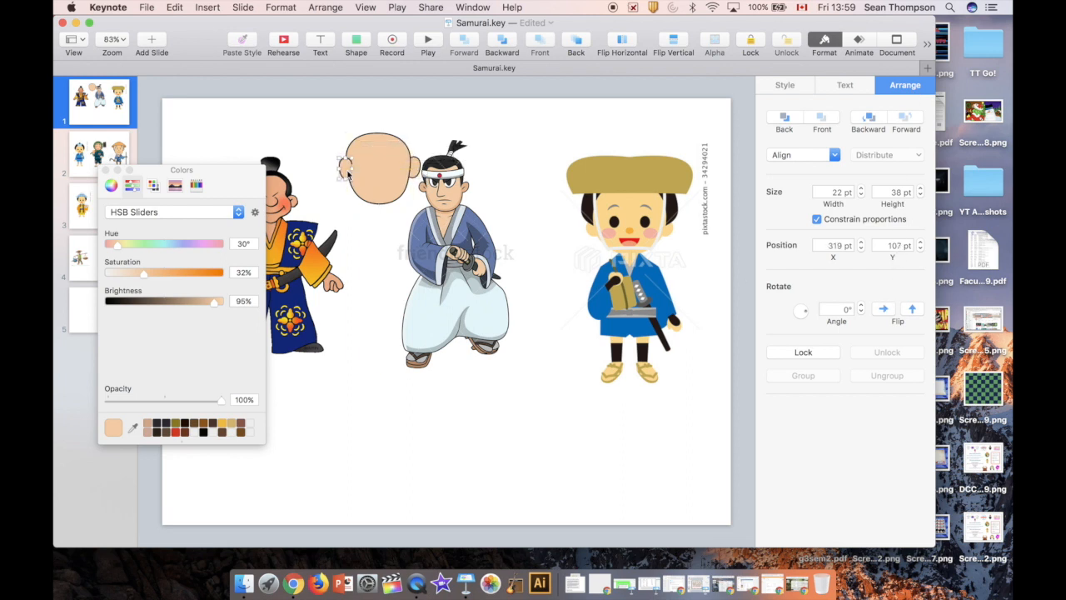
pyautogui.click(509, 52)
# Step: Group the head with both ears and move the group up and left, away from the reference samurai
pyautogui.click(414, 165)
pyautogui.keyDown('shift'); pyautogui.click(361, 164); pyautogui.keyUp('shift')
pyautogui.keyDown('shift'); pyautogui.click(341, 169); pyautogui.keyUp('shift')
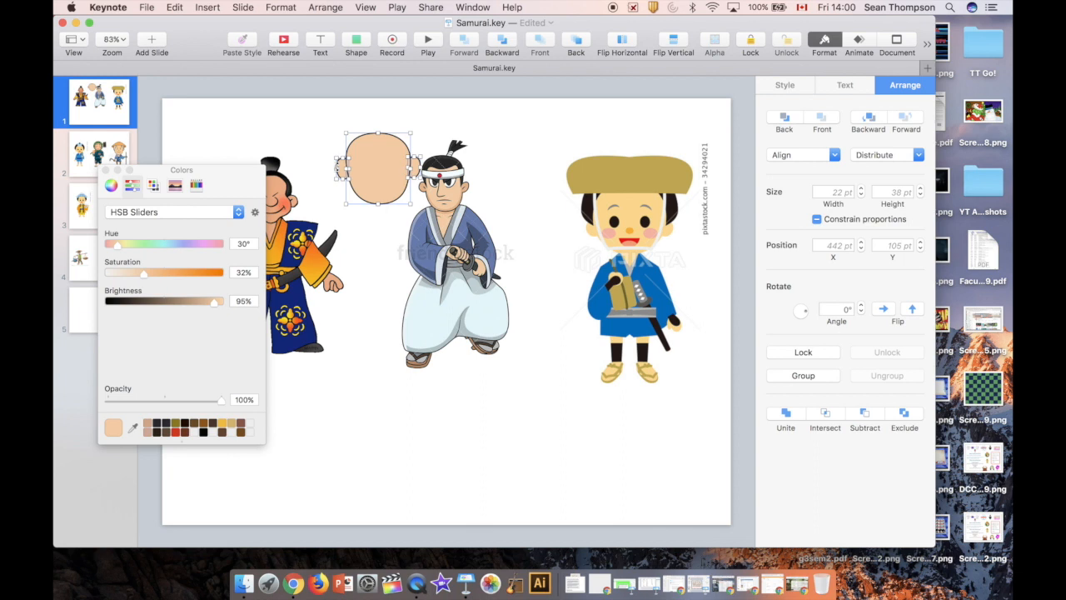
pyautogui.press('super+alt+g')
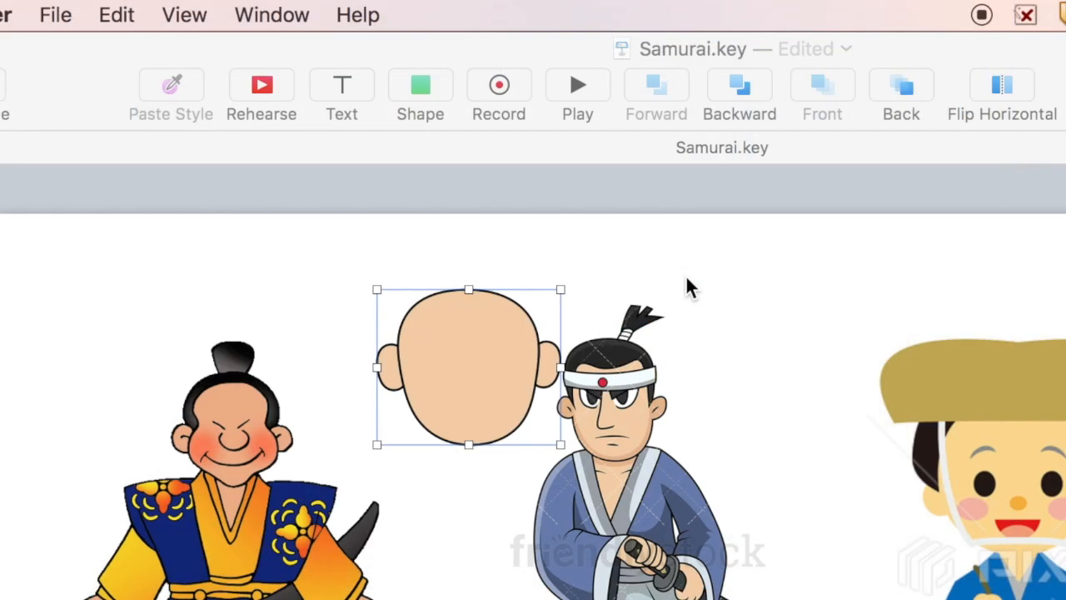
pyautogui.click(523, 319)
pyautogui.moveTo(515, 306); pyautogui.dragTo(479, 296)
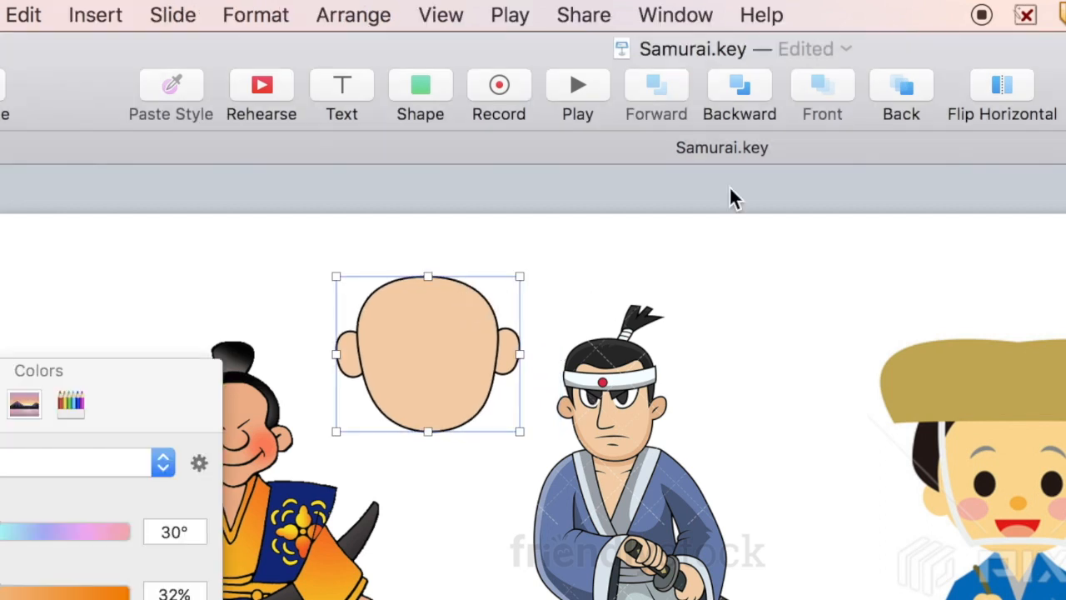
# Step: Draw a closed hair shape about 124 × 76 pt over the top of the head with the Pen tool and apply the black shape style
pyautogui.click(426, 87)
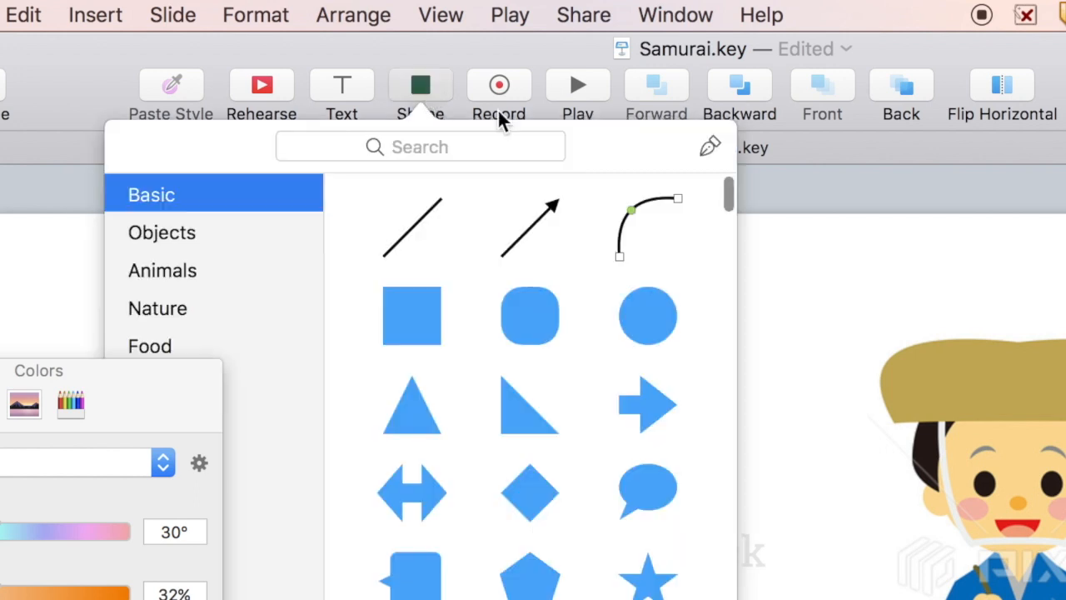
pyautogui.click(708, 149)
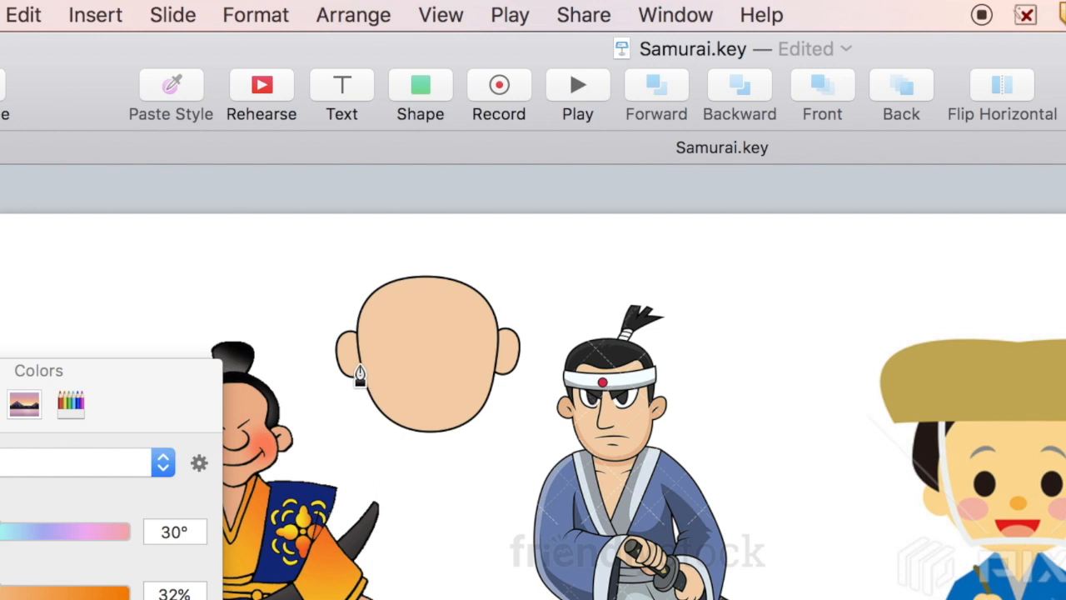
pyautogui.click(379, 308)
pyautogui.click(422, 317)
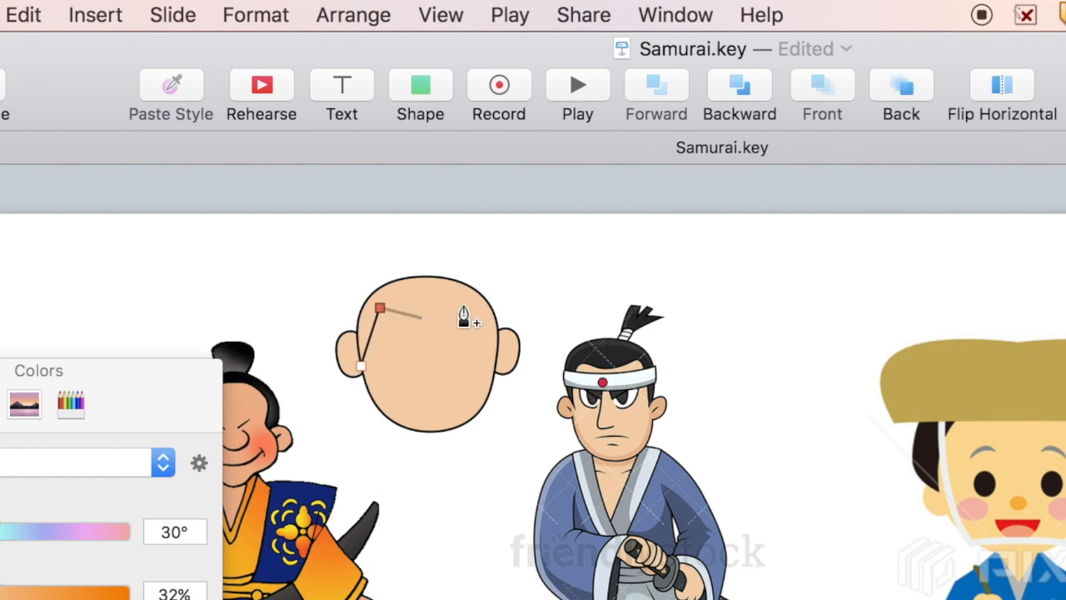
pyautogui.click(475, 306)
pyautogui.click(493, 301)
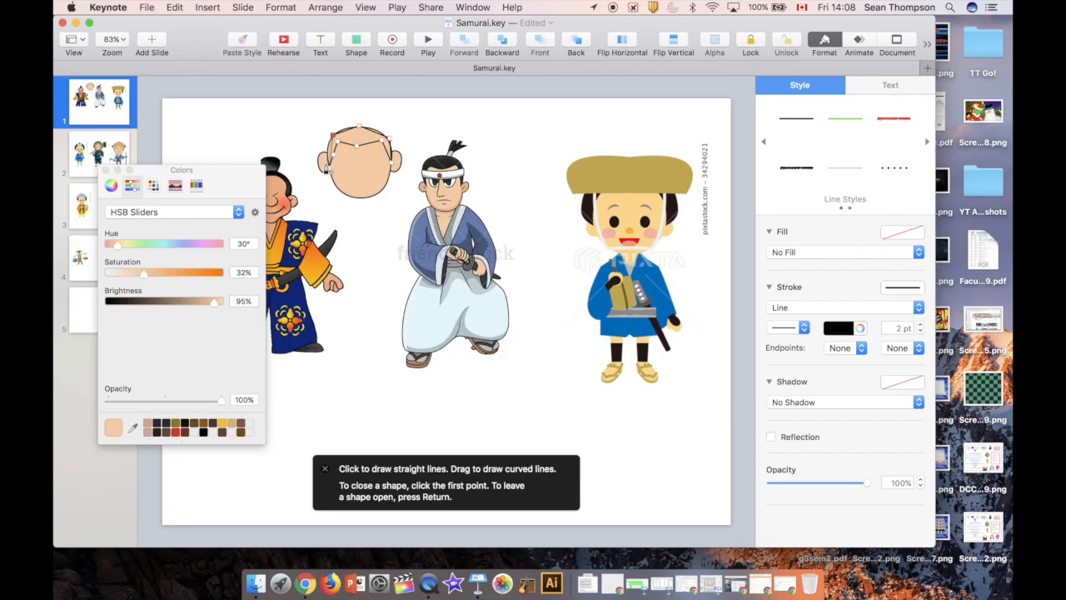
pyautogui.click(327, 167)
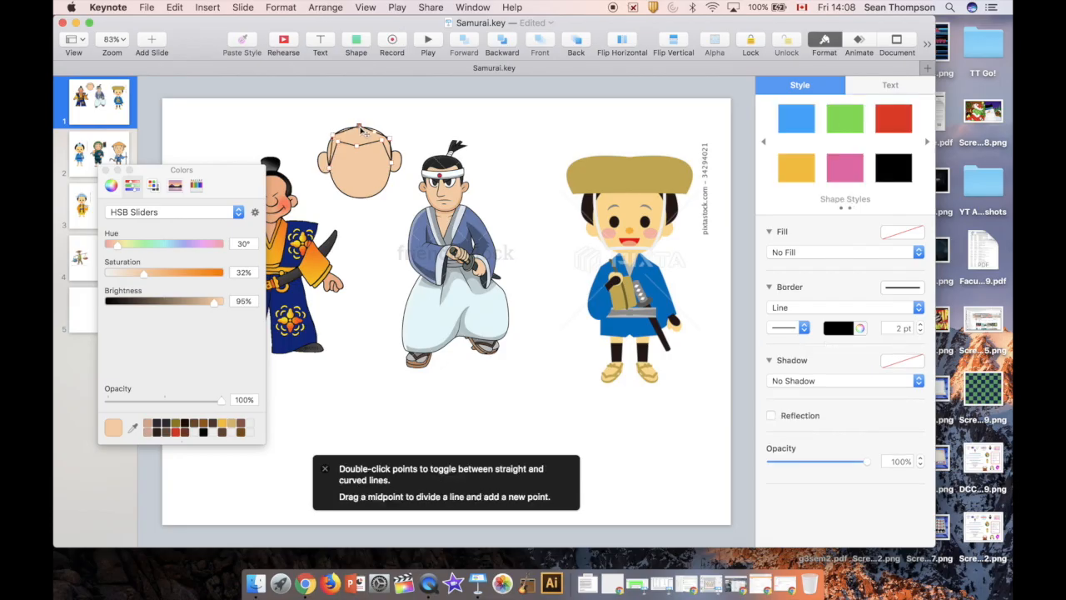
pyautogui.moveTo(358, 145); pyautogui.dragTo(361, 152)
pyautogui.press('Return')
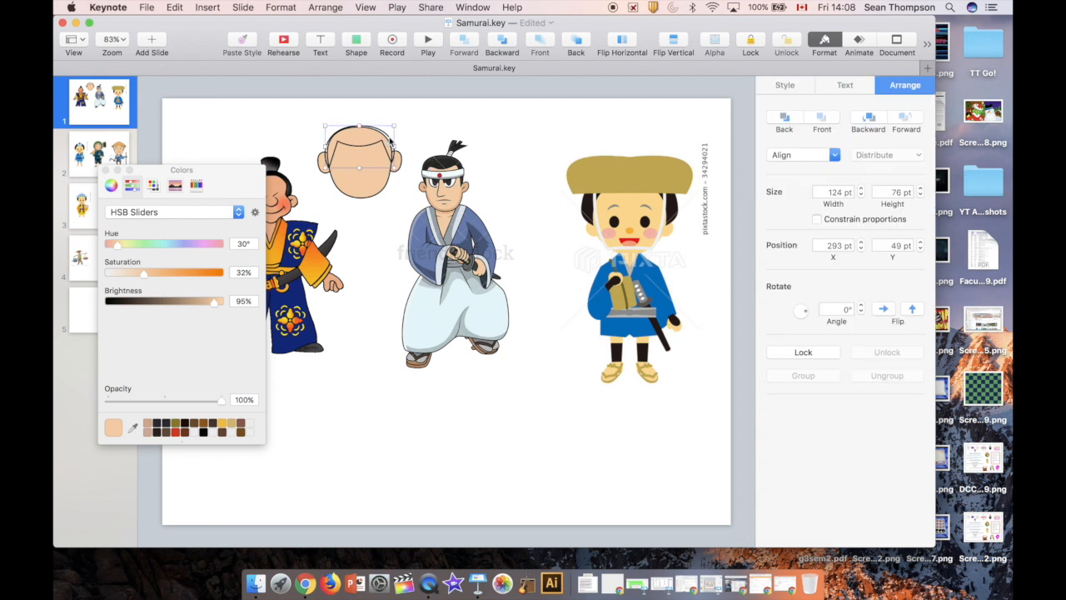
pyautogui.click(788, 86)
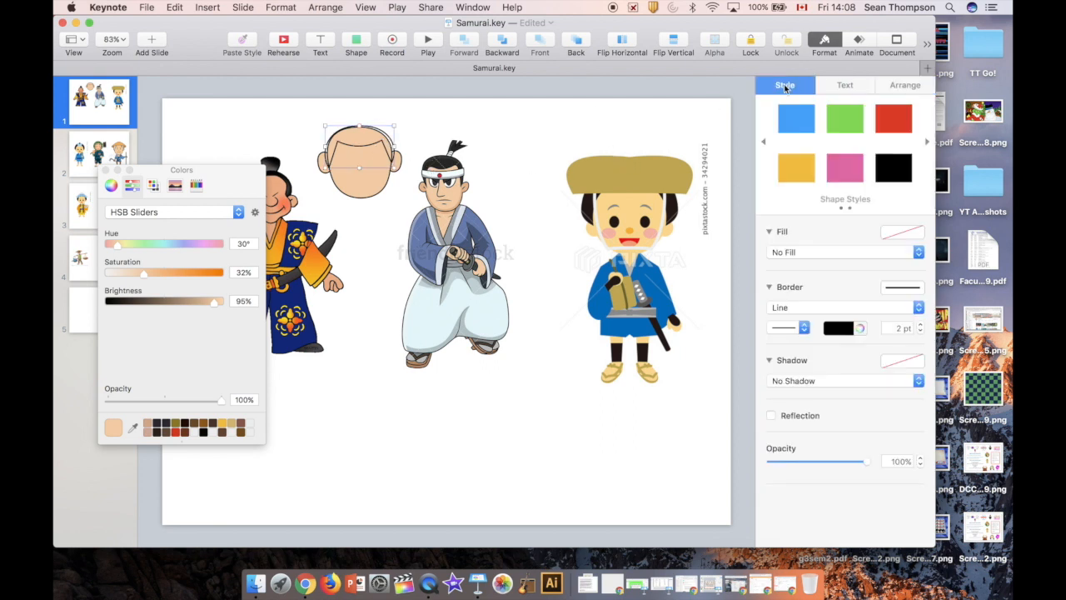
pyautogui.click(894, 169)
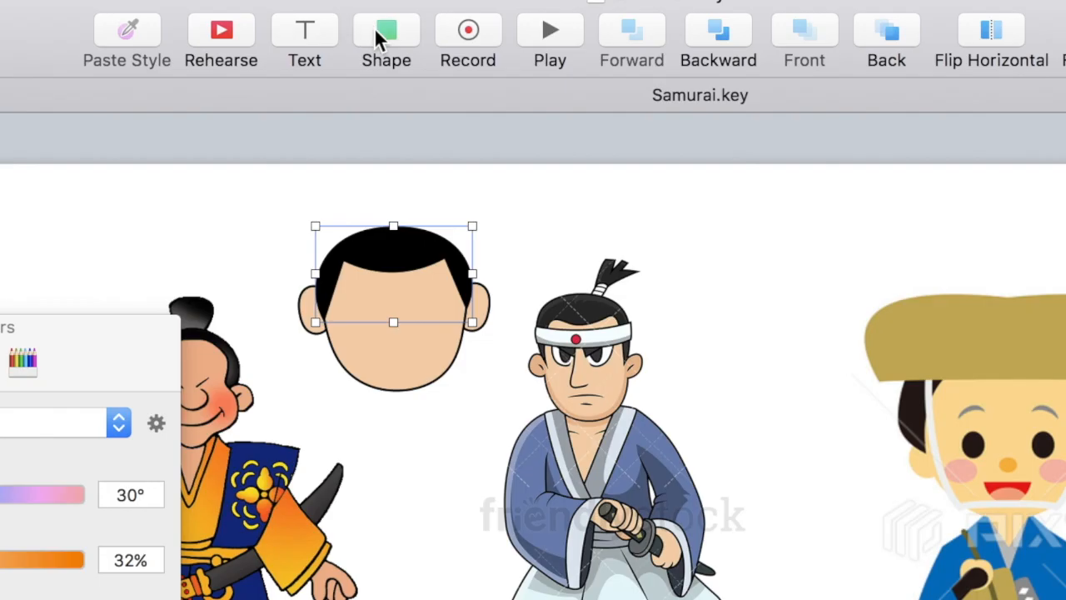
# Step: Draw a small closed four-point hair tie on top of the hair with the Pen tool
pyautogui.click(379, 35)
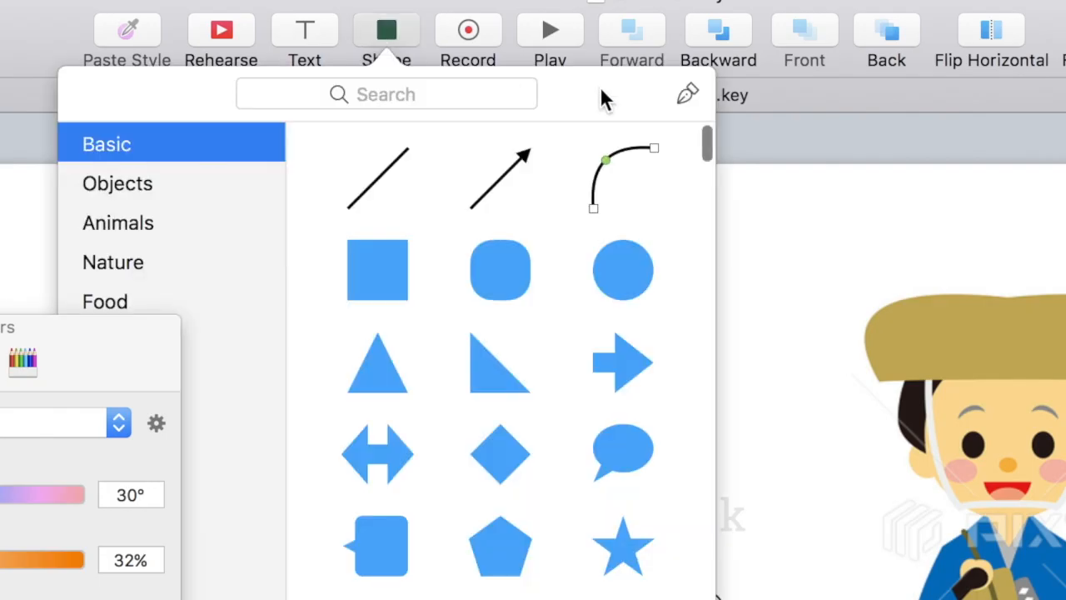
pyautogui.click(687, 94)
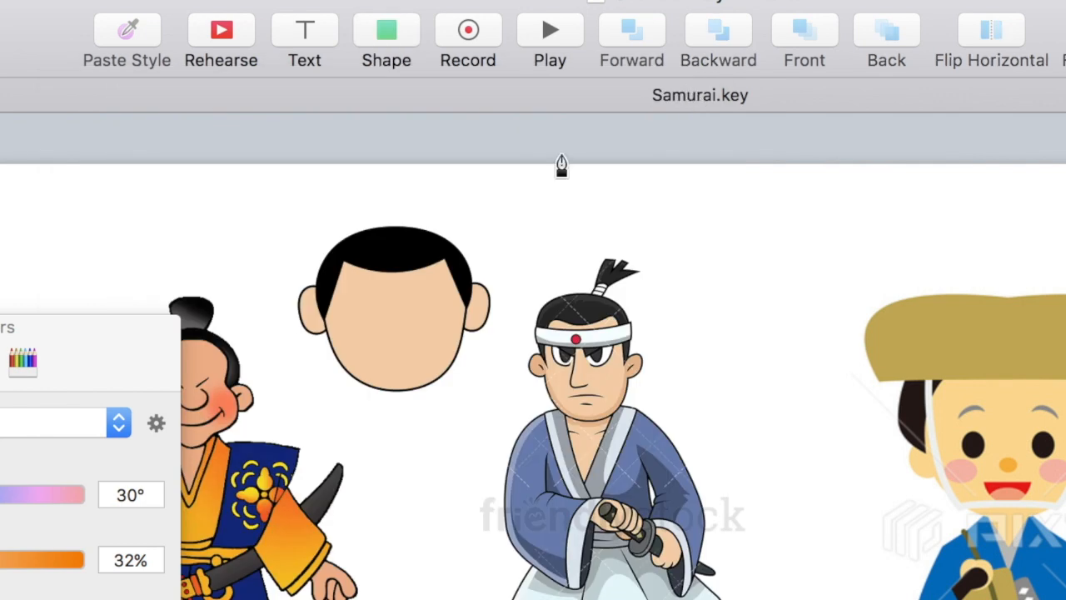
pyautogui.click(409, 239)
pyautogui.click(421, 215)
pyautogui.click(442, 221)
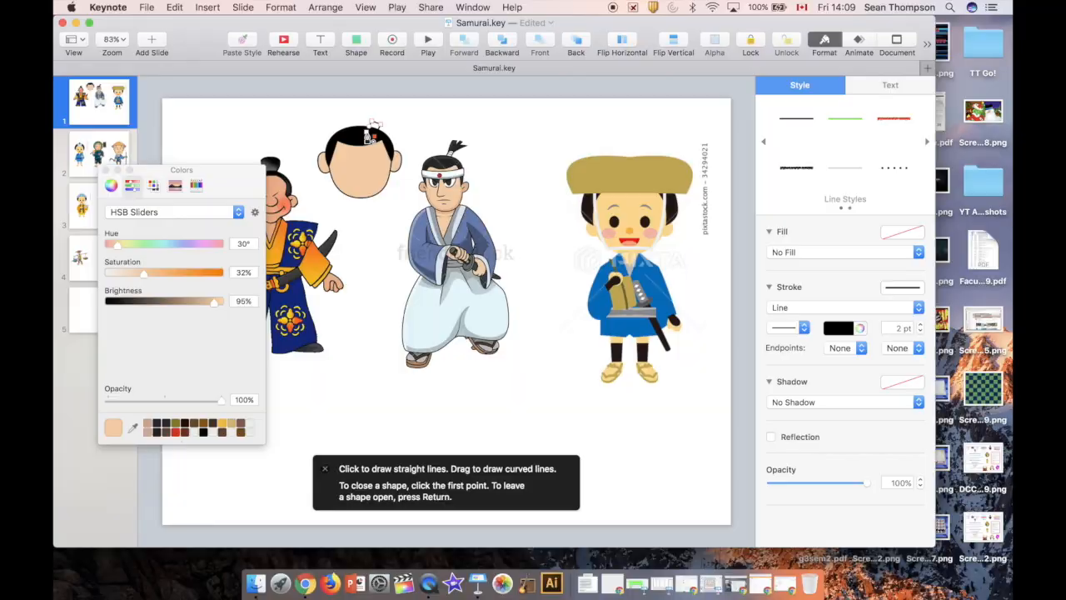
pyautogui.click(409, 240)
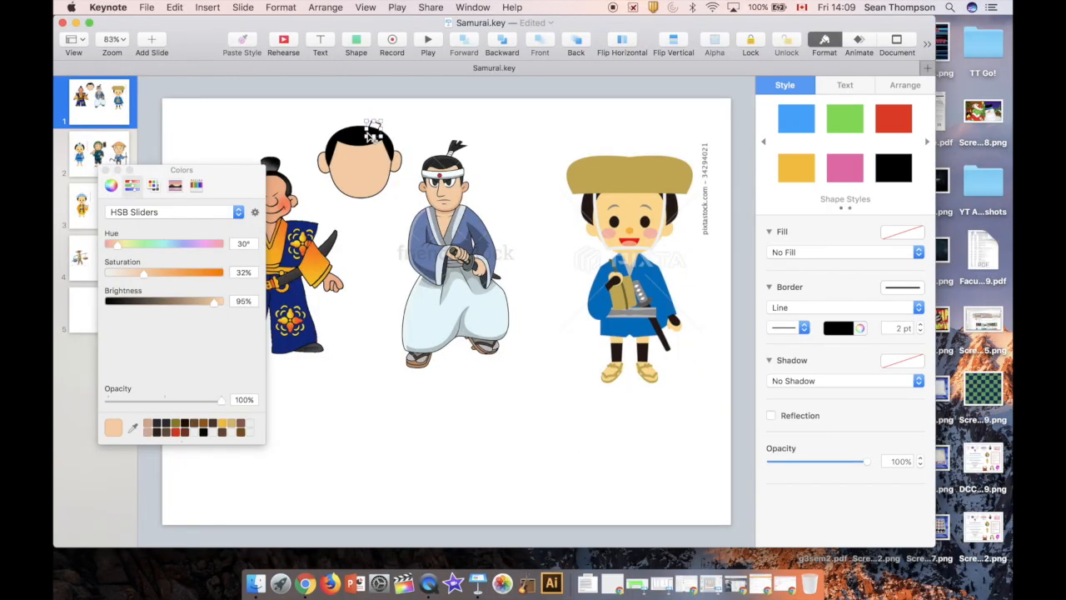
# Step: Give the hair tie a white color fill and send it to the back
pyautogui.click(796, 252)
pyautogui.click(797, 265)
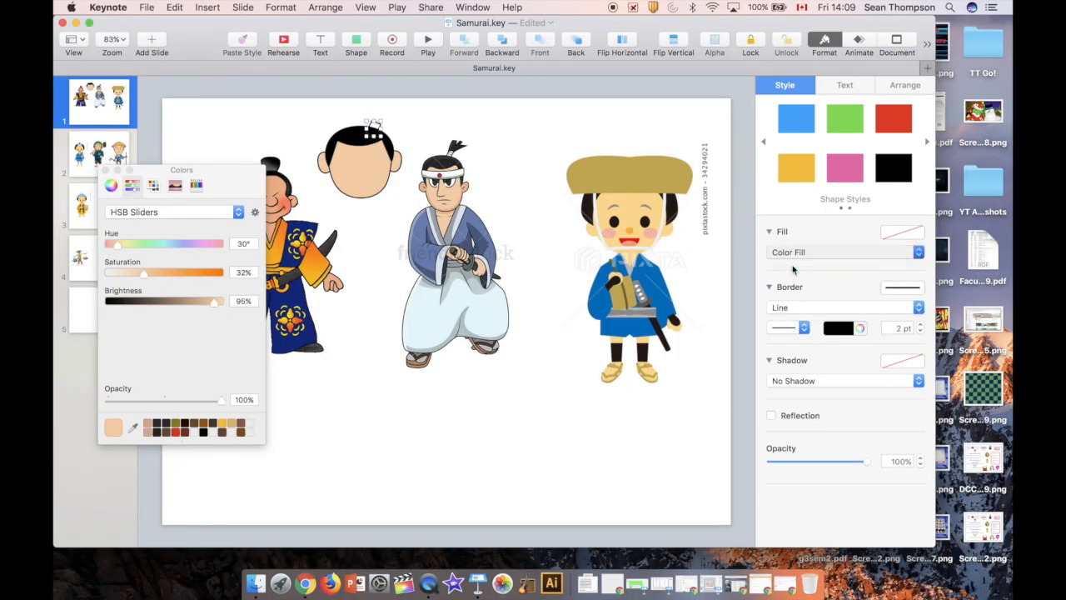
pyautogui.click(577, 41)
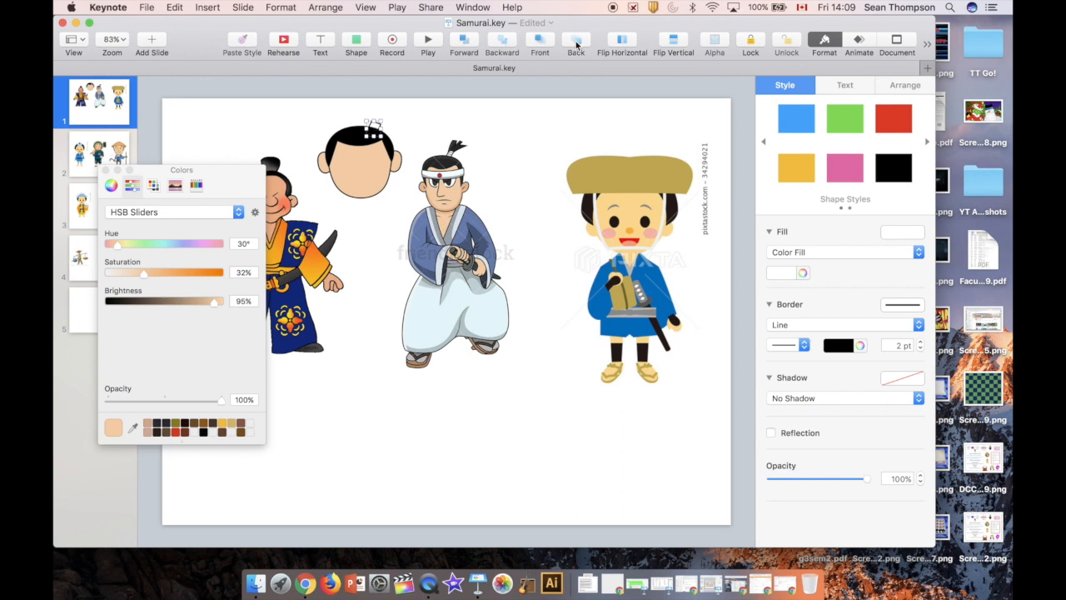
# Step: Draw a jagged closed topknot above the hair tie with the Pen tool and apply the black shape style
pyautogui.click(357, 44)
pyautogui.click(490, 68)
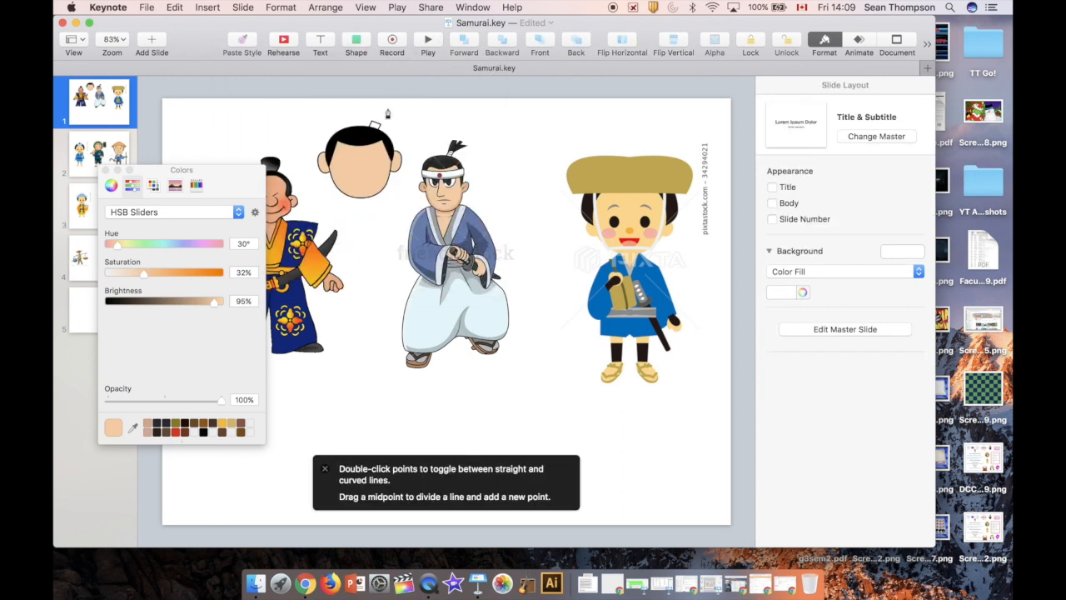
pyautogui.click(371, 121)
pyautogui.click(376, 110)
pyautogui.click(387, 112)
pyautogui.click(385, 119)
pyautogui.click(395, 117)
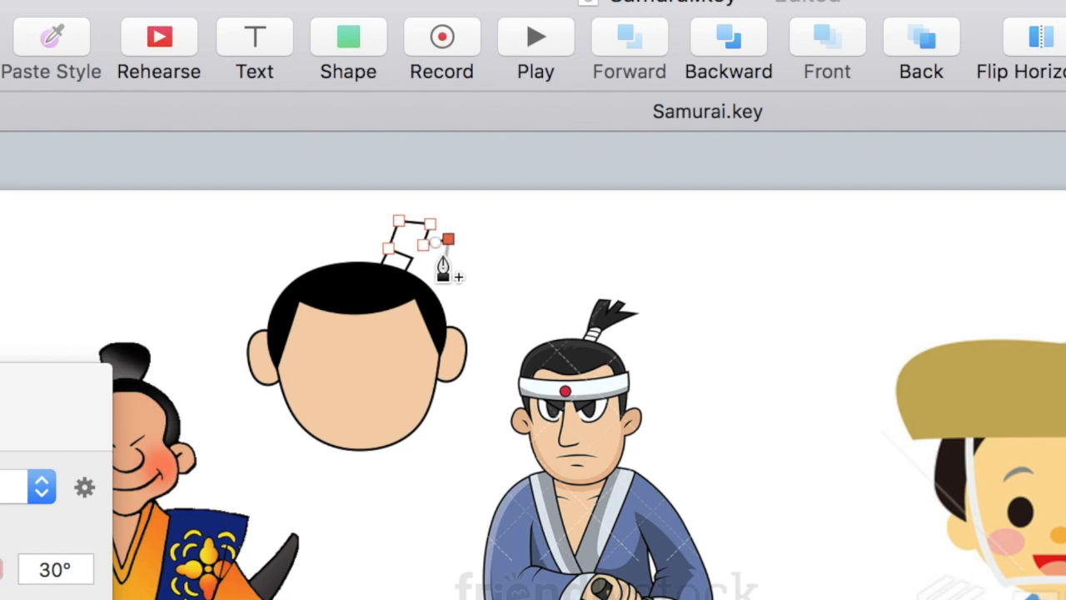
pyautogui.click(409, 262)
pyautogui.click(388, 248)
pyautogui.press('Return')
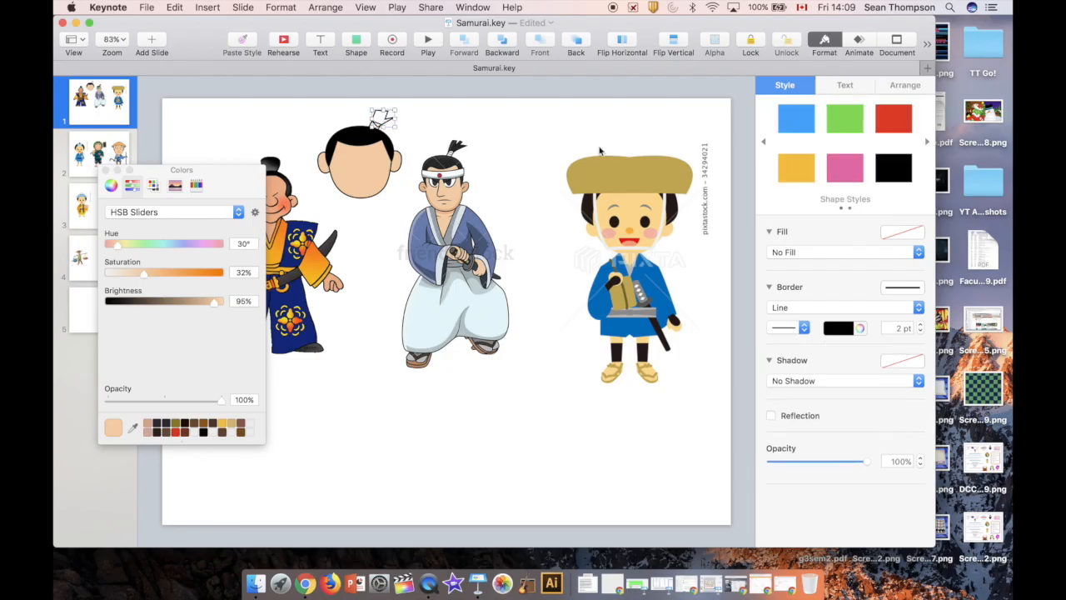
pyautogui.click(880, 171)
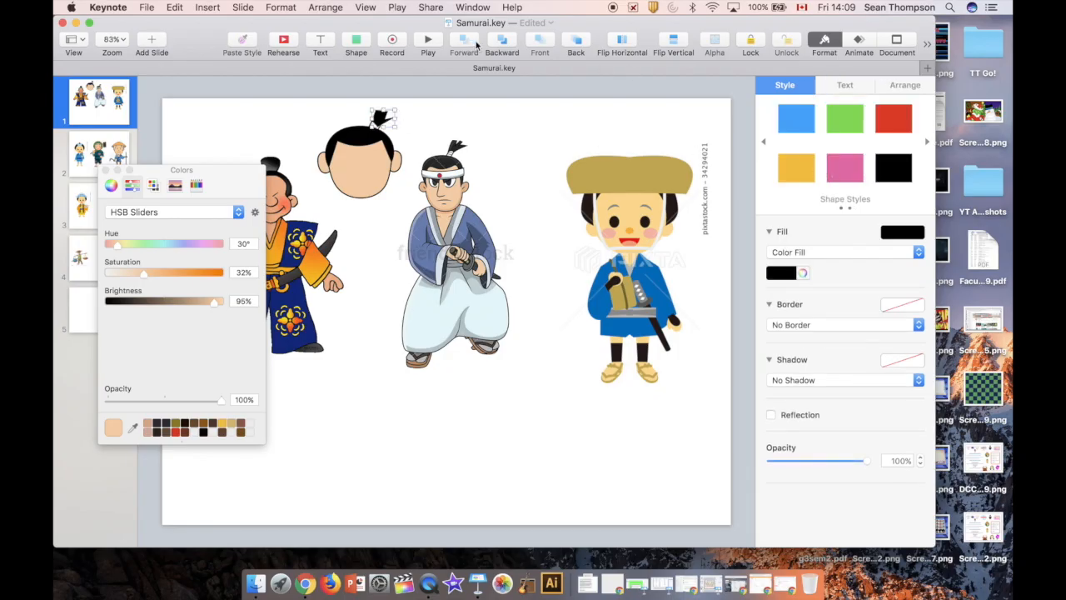
# Step: Send the topknot to the back and group it with the hair tie, hair and head
pyautogui.click(569, 44)
pyautogui.moveTo(323, 115); pyautogui.dragTo(395, 187)
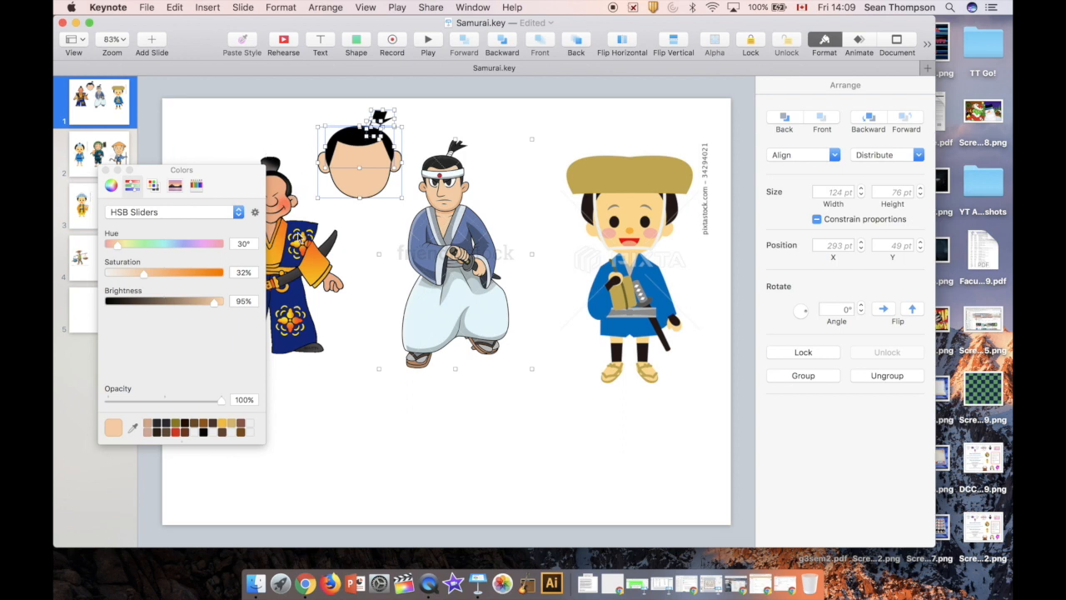
pyautogui.press('alt+super+g')
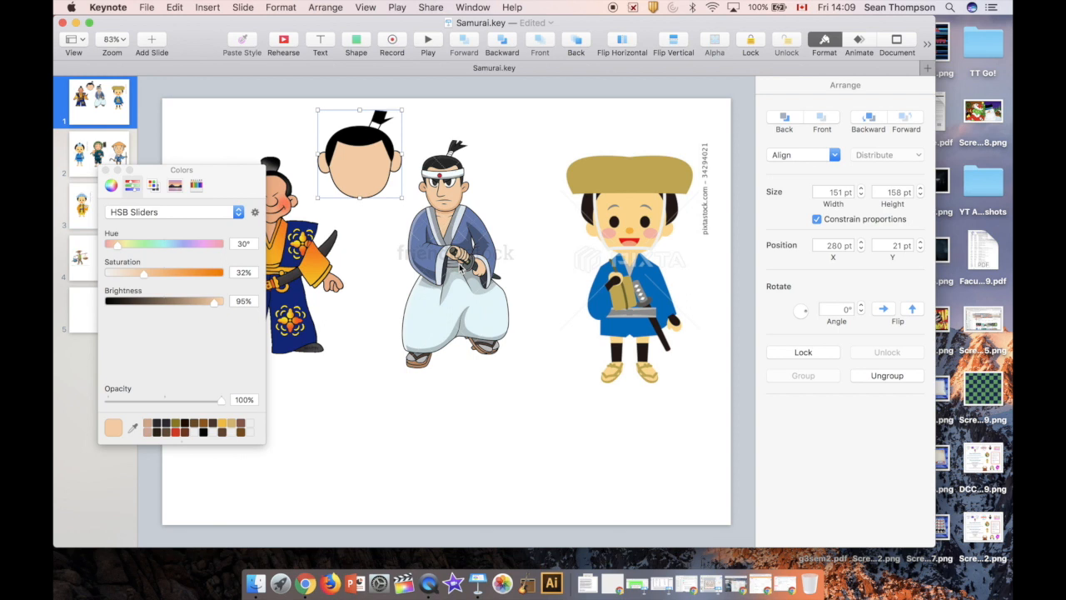
# Step: Draw an open three-point downturned mouth line on the lower face with the Pen tool
pyautogui.click(359, 47)
pyautogui.click(488, 66)
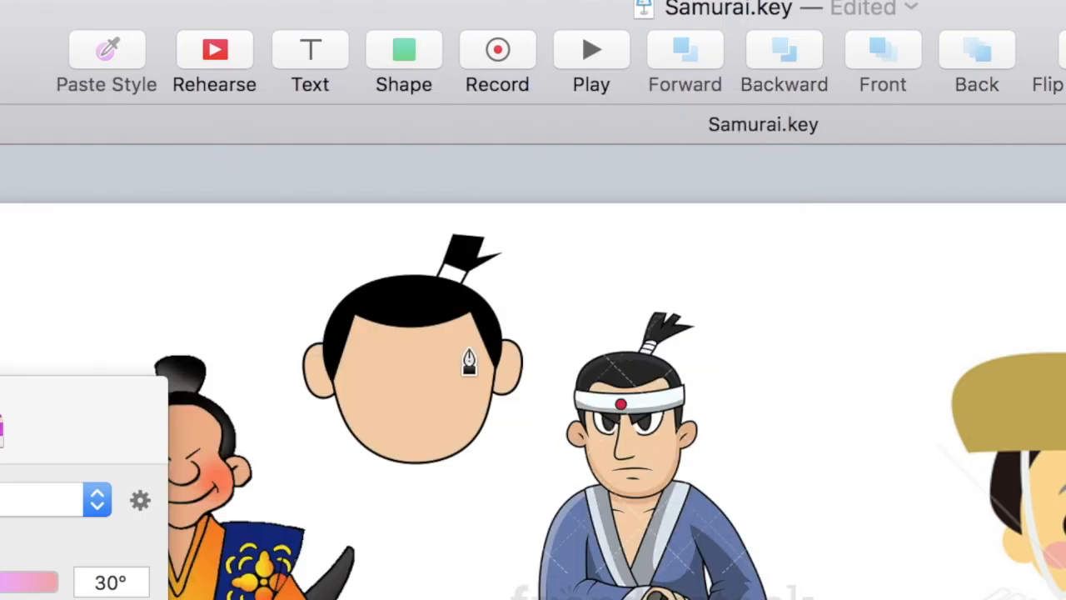
pyautogui.click(379, 416)
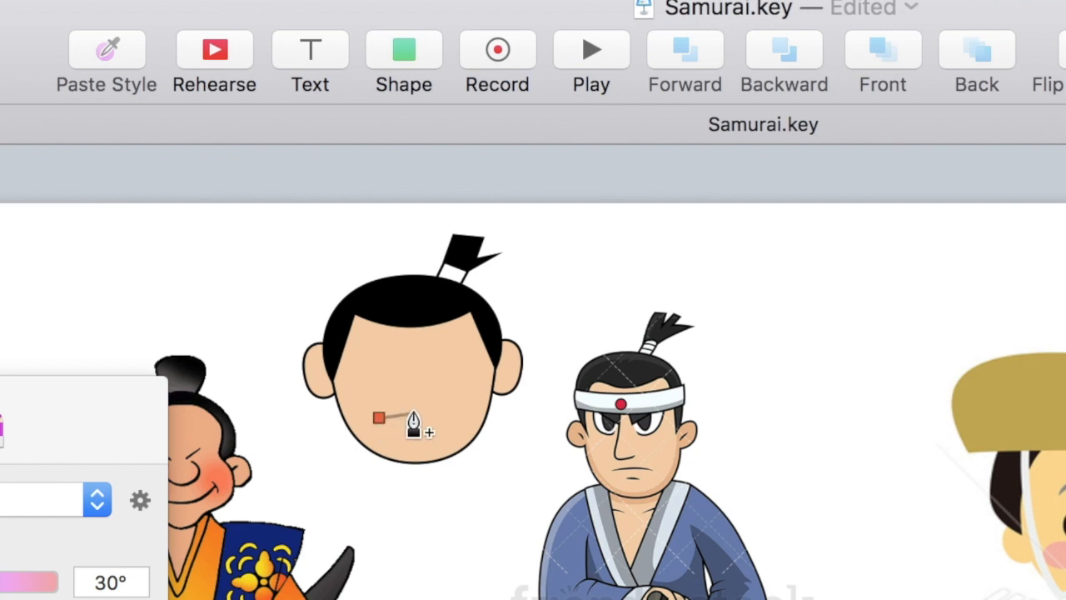
pyautogui.click(416, 411)
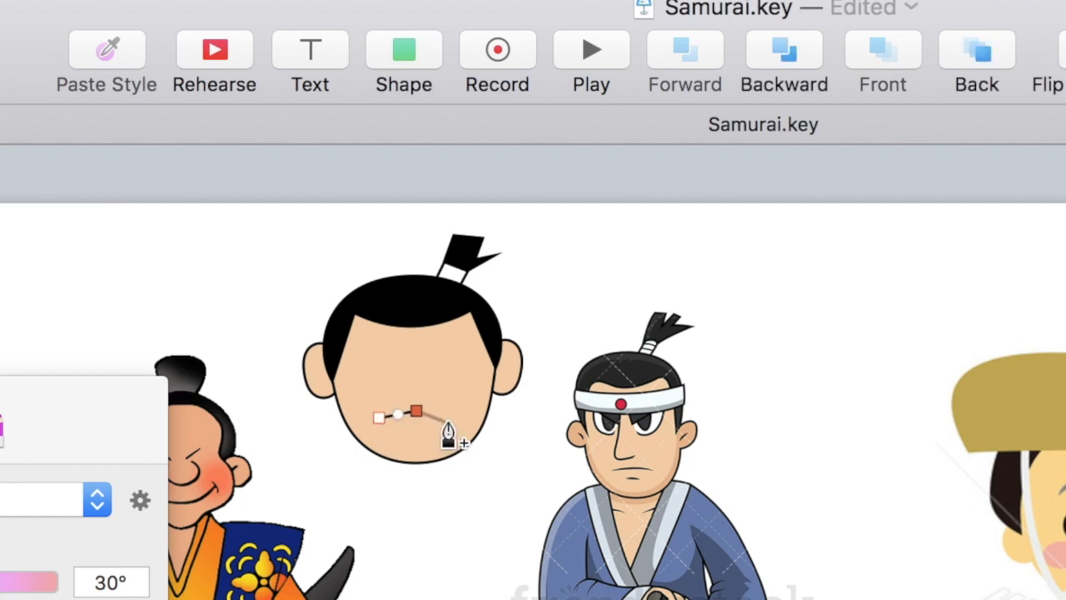
pyautogui.click(448, 422)
pyautogui.press('Escape')
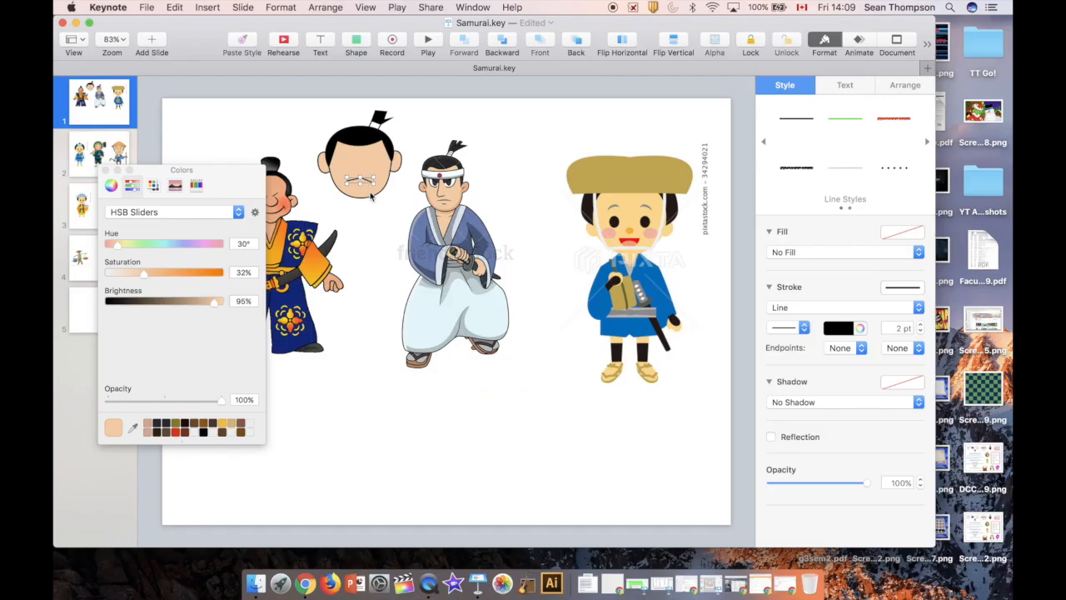
# Step: Enlarge the head group to about 157 pt wide, then stretch it to about 187 pt high with proportions unconstrained
pyautogui.click(372, 197)
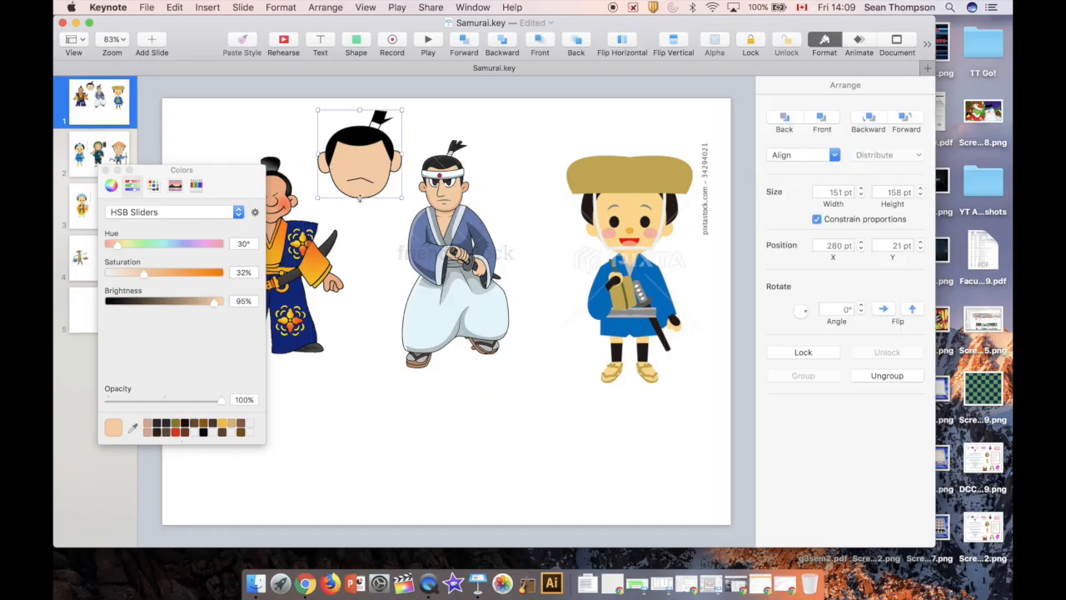
pyautogui.moveTo(359, 200)
pyautogui.mouseDown()
pyautogui.moveTo(360, 213)
pyautogui.moveTo(361, 204)
pyautogui.mouseUp()
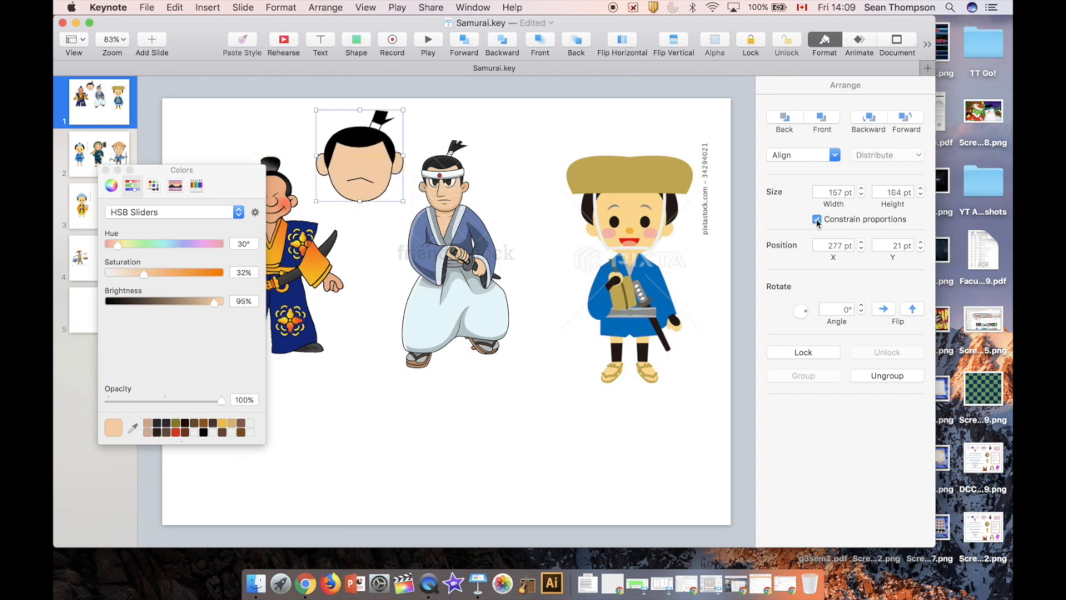
pyautogui.click(817, 220)
pyautogui.moveTo(359, 201); pyautogui.dragTo(360, 214)
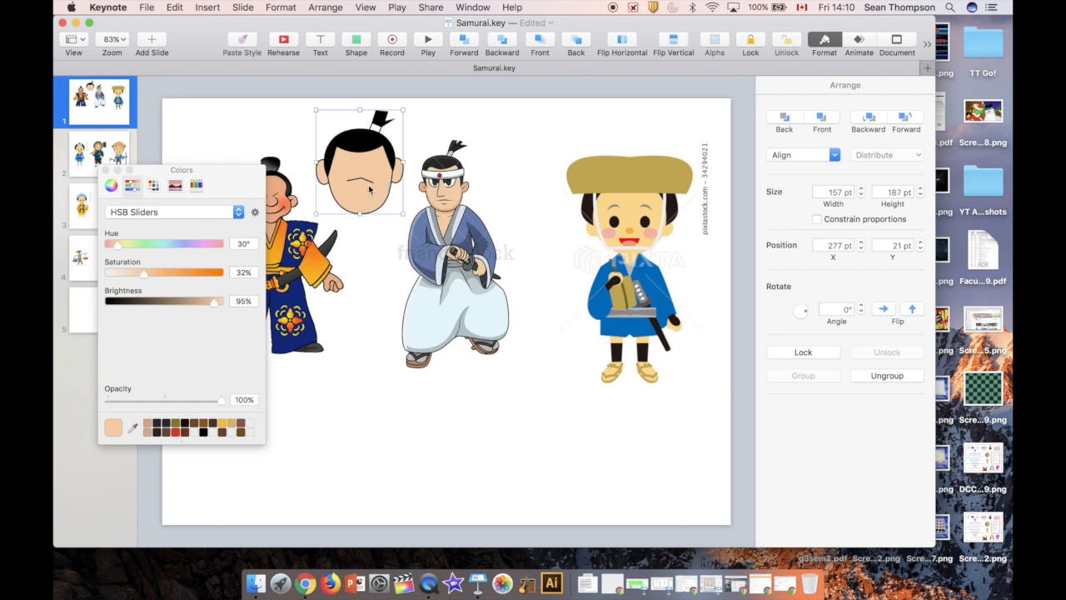
# Step: Curve the mouth line's middle point and move the mouth further down toward the chin
pyautogui.doubleClick(367, 182)
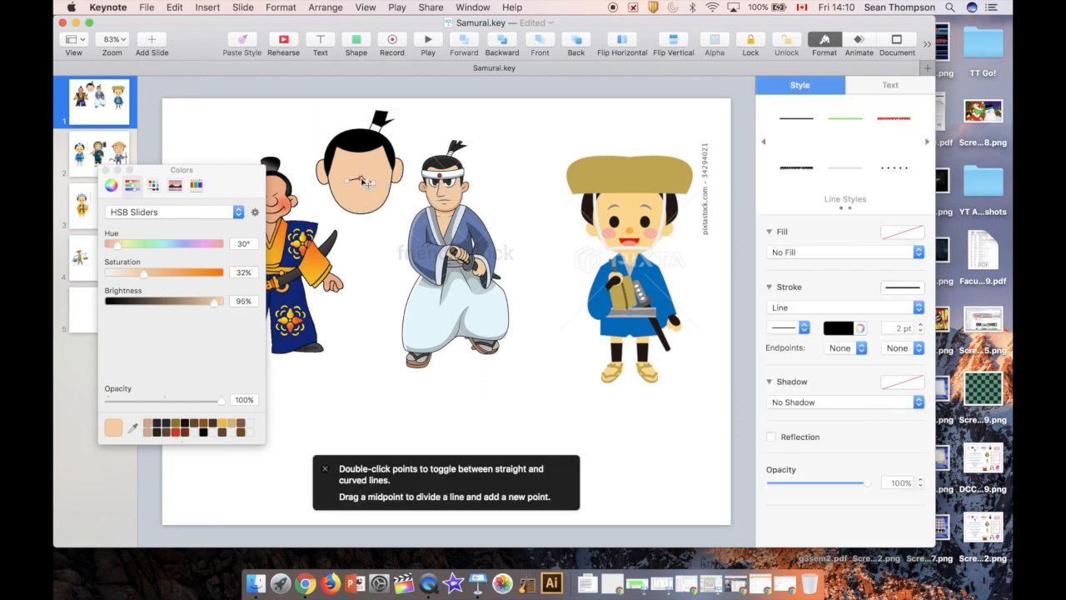
pyautogui.click(370, 182)
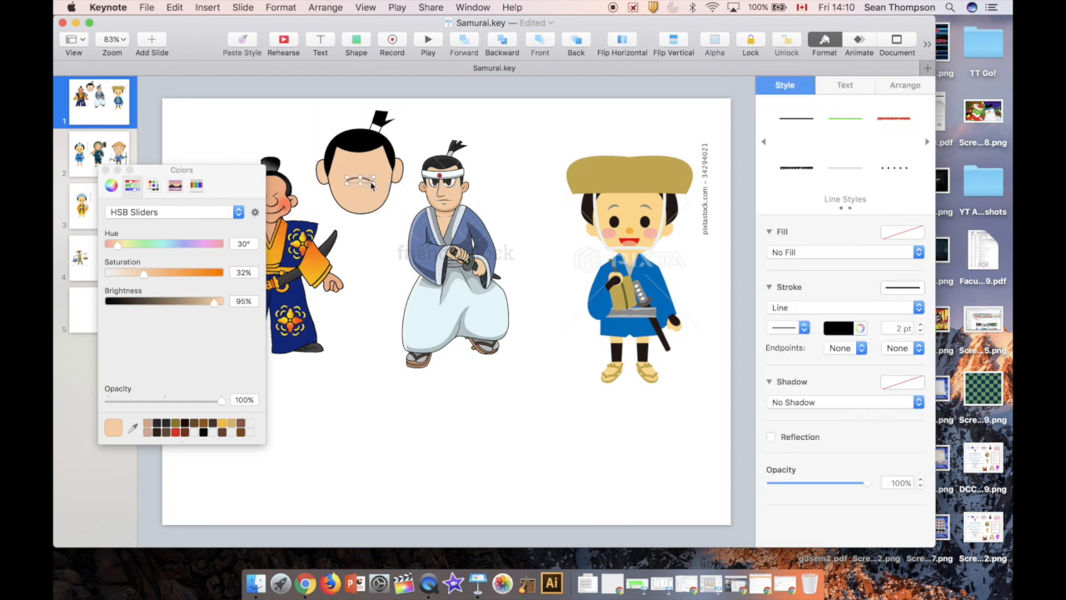
pyautogui.moveTo(368, 179); pyautogui.dragTo(369, 197)
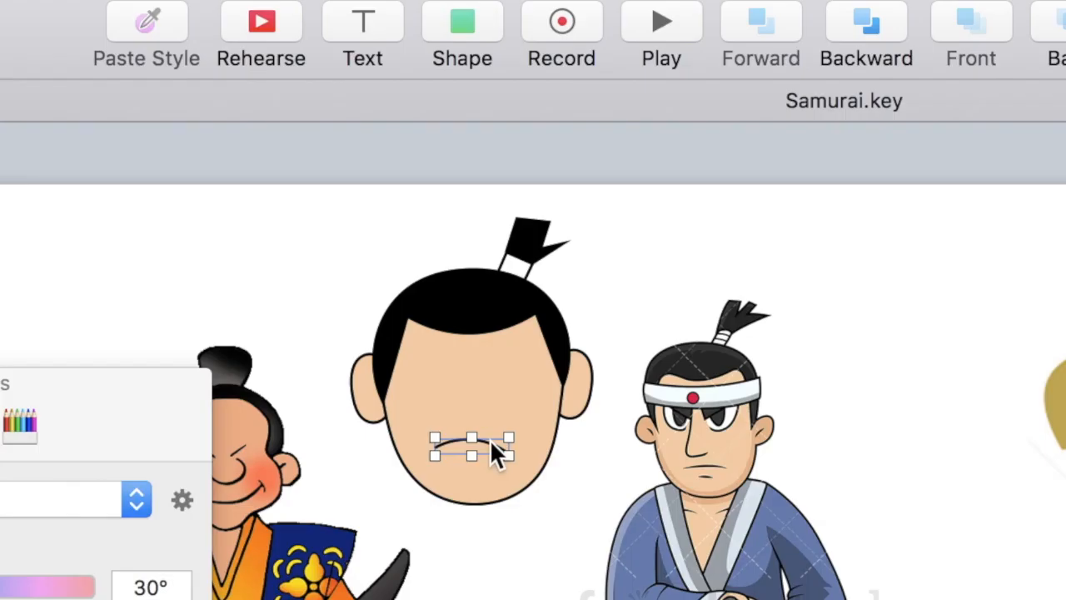
pyautogui.doubleClick(366, 190)
pyautogui.press('Escape')
# Step: Draw an open hooked nose line above the mouth with the Pen tool, about 28 by 32 pt
pyautogui.click(460, 26)
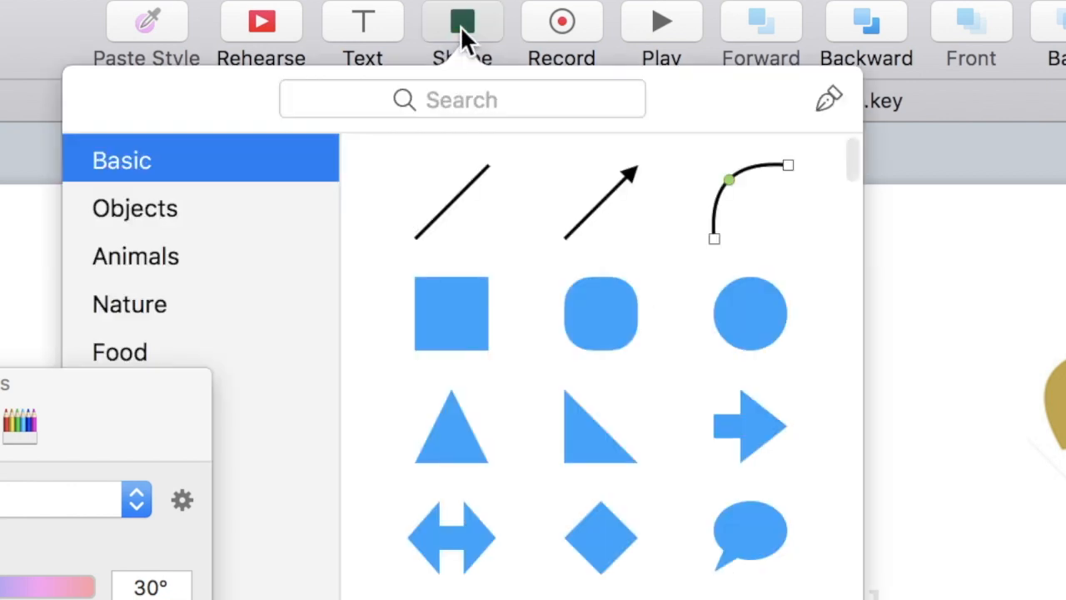
pyautogui.click(829, 98)
pyautogui.click(462, 369)
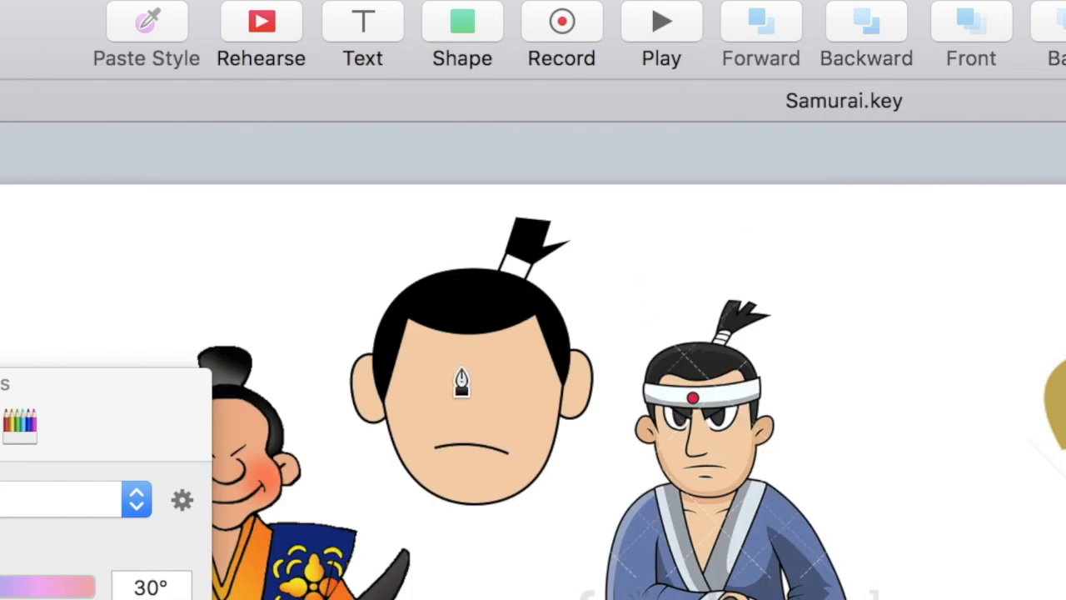
pyautogui.click(455, 396)
pyautogui.click(444, 414)
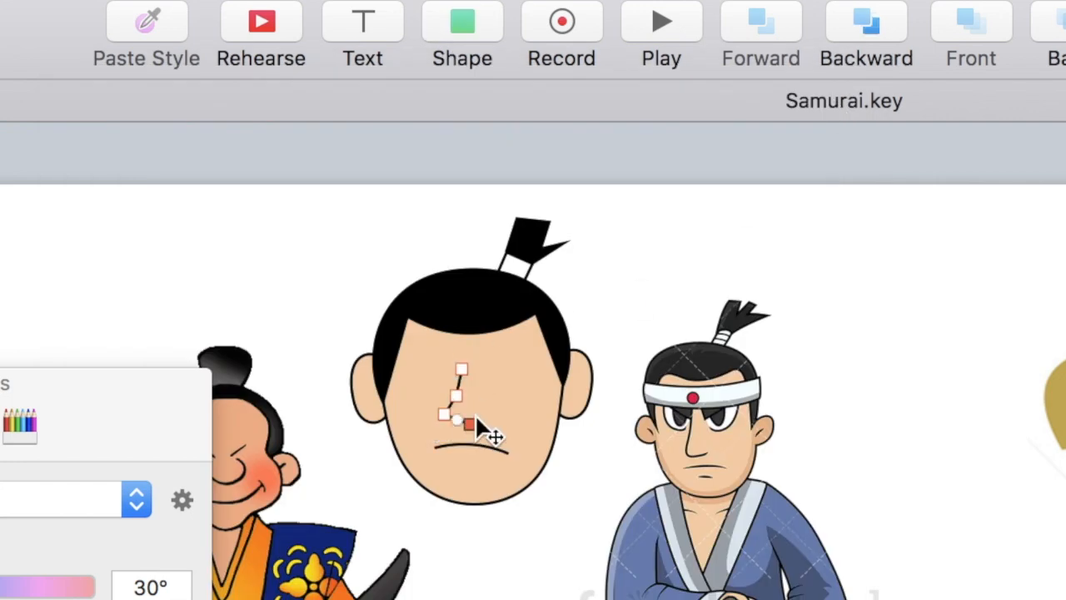
pyautogui.click(440, 408)
pyautogui.click(575, 376)
pyautogui.moveTo(468, 370); pyautogui.dragTo(466, 377)
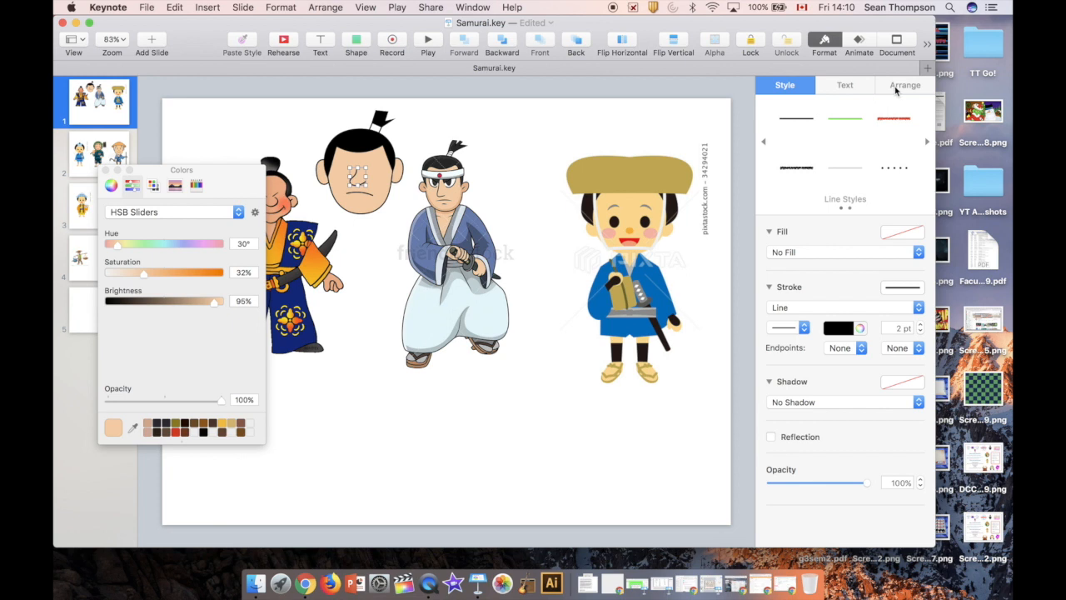
# Step: Constrain the nose's proportions, scale it down slightly and nudge it to the right
pyautogui.click(900, 86)
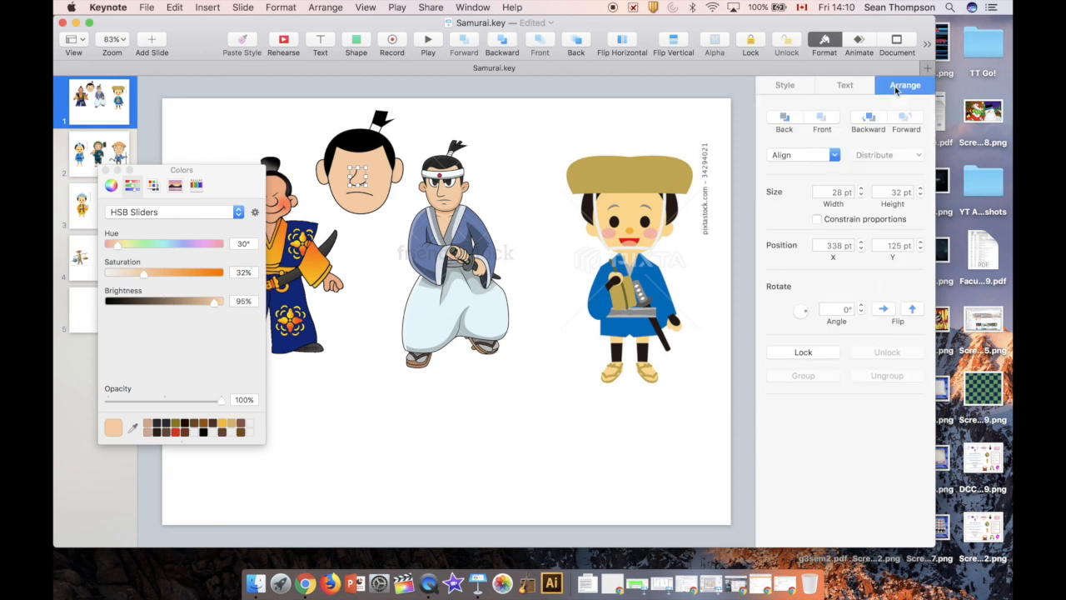
pyautogui.click(816, 221)
pyautogui.moveTo(366, 177); pyautogui.dragTo(364, 177)
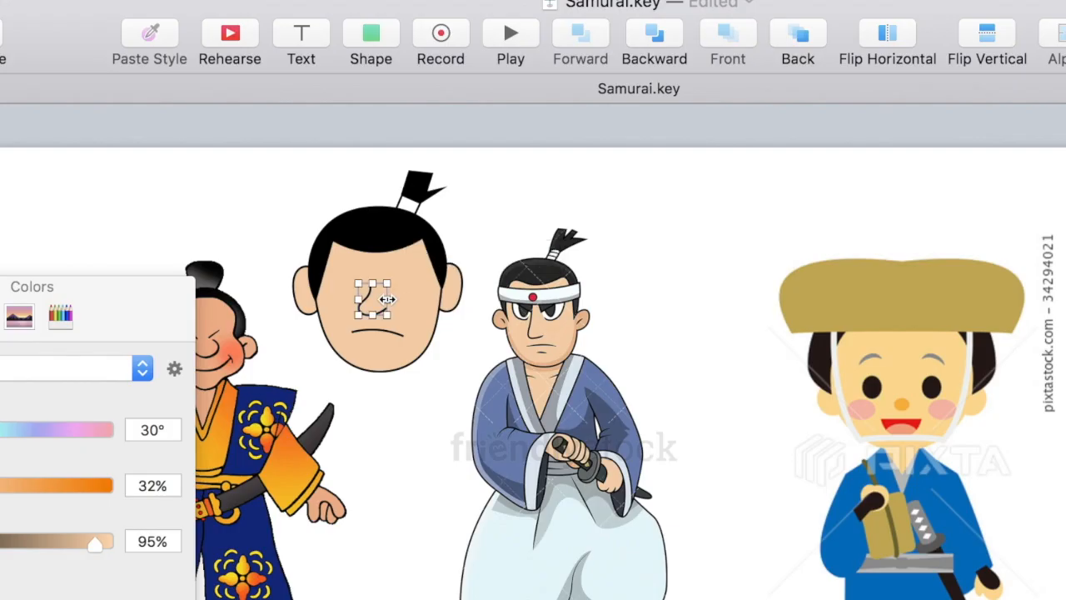
pyautogui.press('Right')
pyautogui.press('Right')
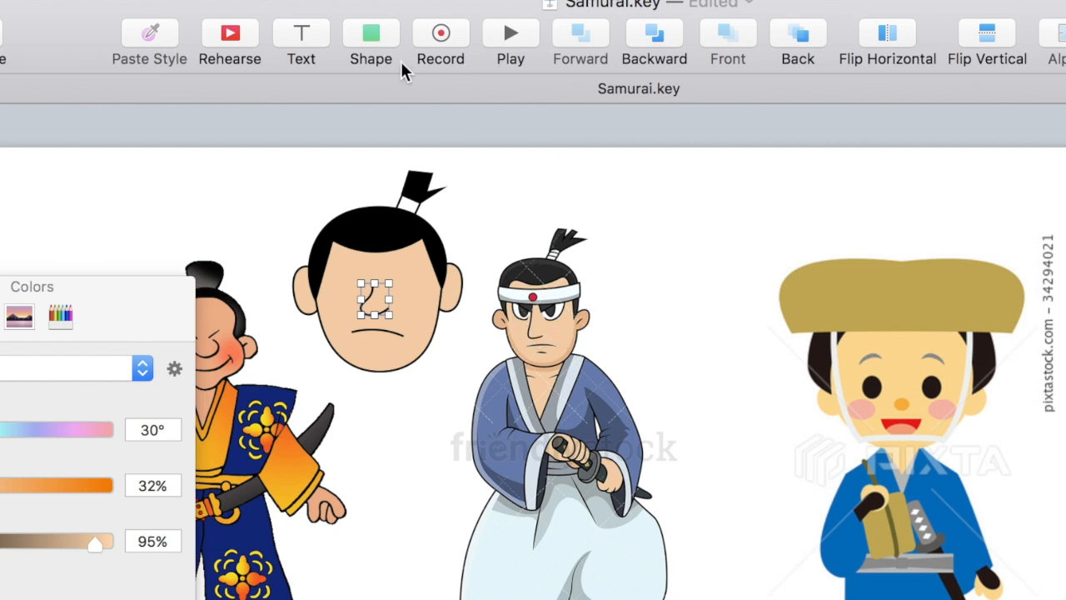
# Step: Draw a closed outline for both eyes on the blank area above the reference samurai with the Pen tool
pyautogui.click(374, 34)
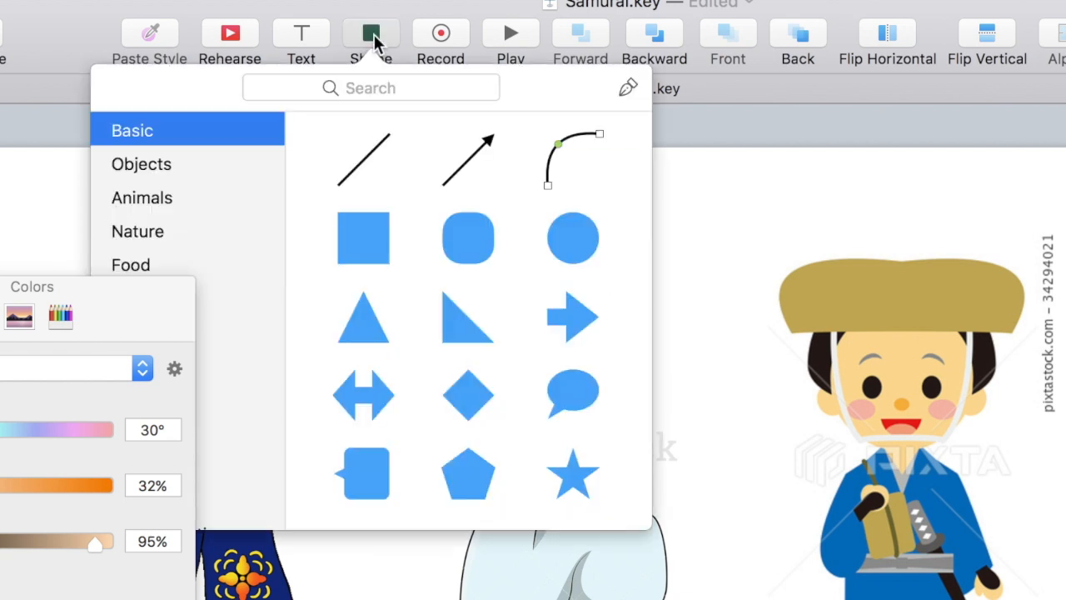
pyautogui.click(627, 86)
pyautogui.click(683, 179)
pyautogui.click(731, 190)
pyautogui.click(787, 181)
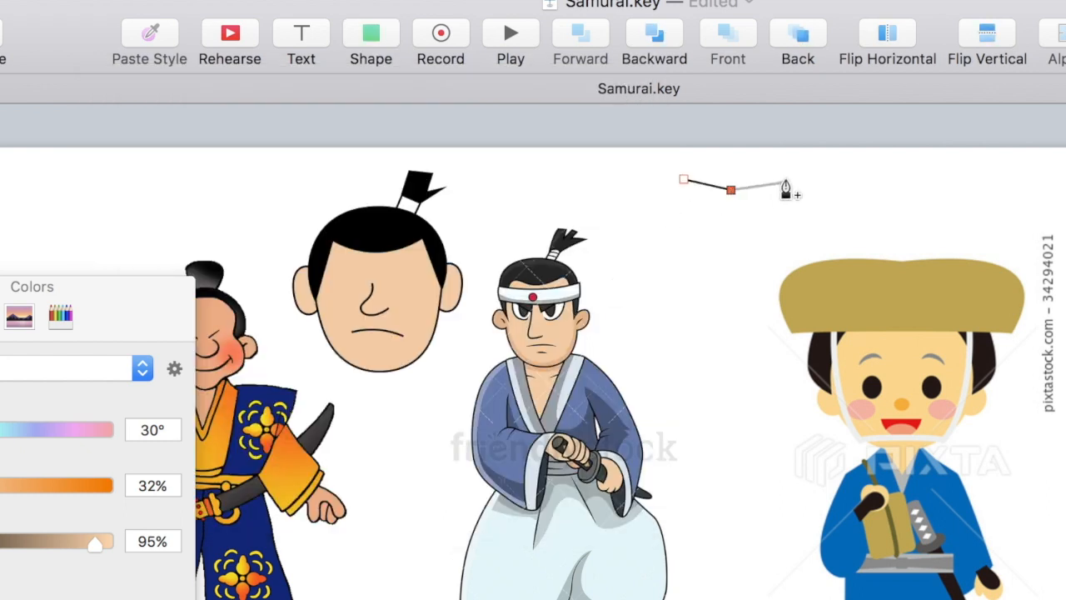
pyautogui.click(747, 242)
pyautogui.click(727, 208)
pyautogui.click(704, 238)
pyautogui.click(683, 179)
# Step: Curve the lower points of the eye outline and adjust its points into two rounded eyes, about 102 by 46 pt overall
pyautogui.doubleClick(704, 237)
pyautogui.doubleClick(748, 241)
pyautogui.moveTo(673, 218); pyautogui.dragTo(688, 224)
pyautogui.moveTo(792, 222); pyautogui.dragTo(775, 226)
pyautogui.moveTo(704, 237); pyautogui.dragTo(710, 231)
pyautogui.moveTo(747, 240); pyautogui.dragTo(773, 221)
pyautogui.moveTo(710, 230); pyautogui.dragTo(710, 224)
pyautogui.moveTo(688, 222); pyautogui.dragTo(686, 215)
pyautogui.press('Return')
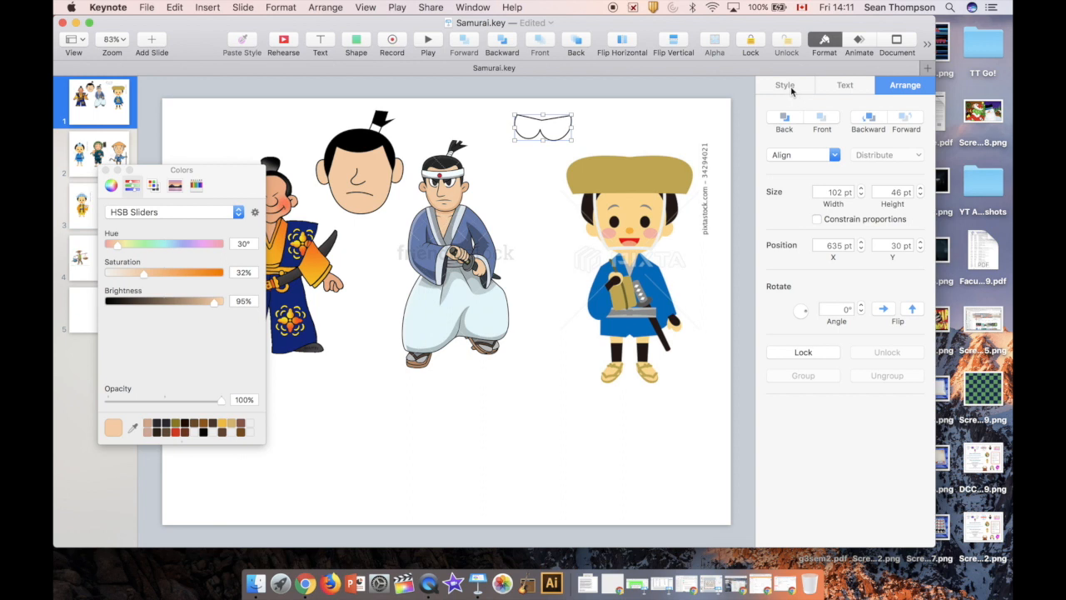
# Step: Give the eye shape a white color fill and place it on the face above the nose
pyautogui.click(790, 86)
pyautogui.click(796, 253)
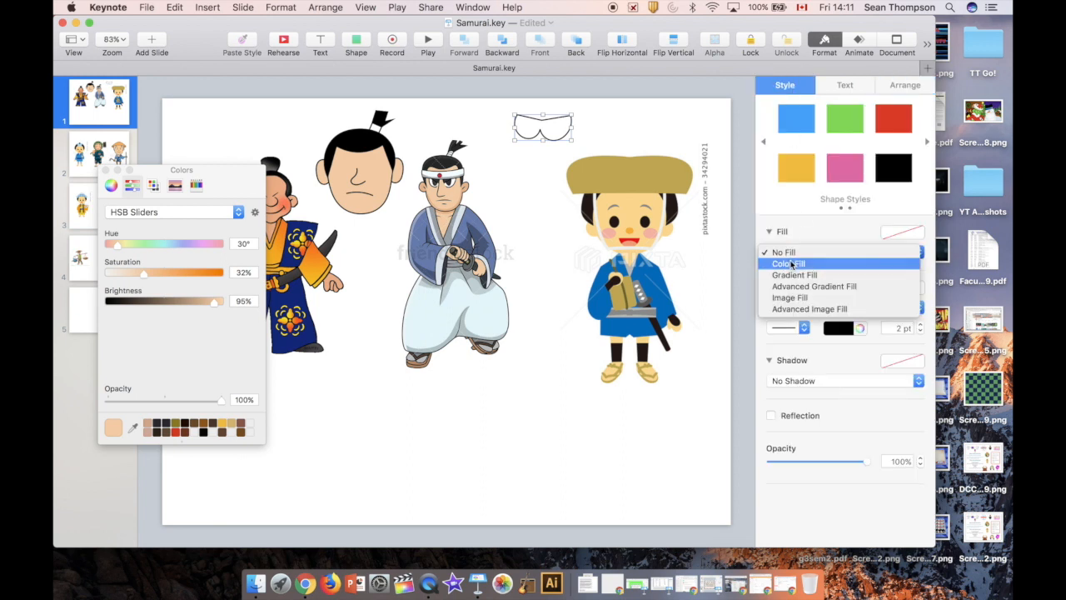
pyautogui.click(790, 262)
pyautogui.moveTo(554, 131); pyautogui.dragTo(377, 173)
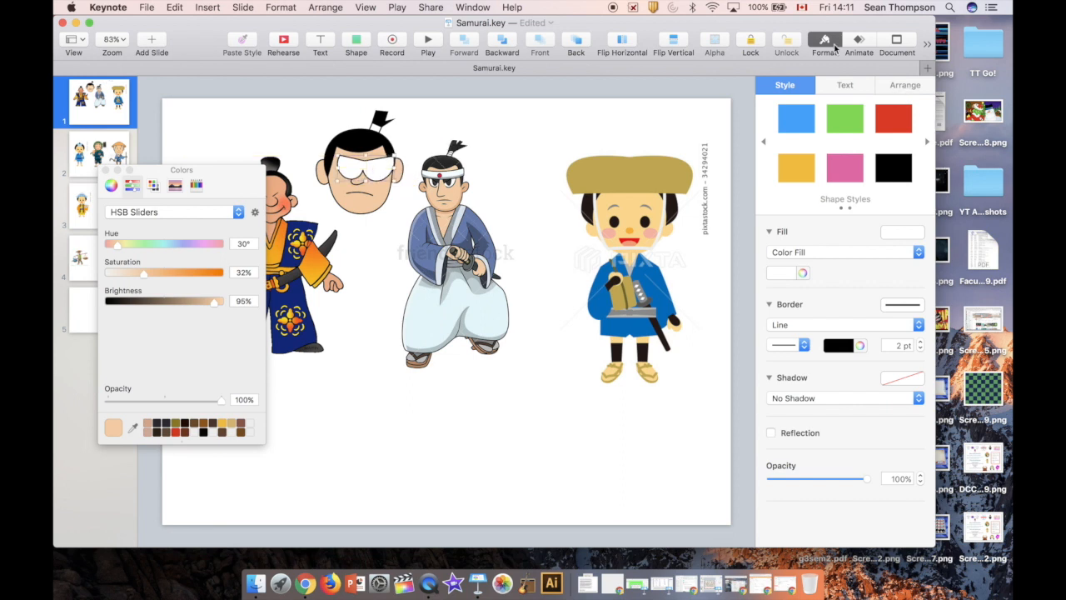
# Step: Constrain the eye shape's proportions and scale it down to about 80 by 36 pt
pyautogui.click(900, 86)
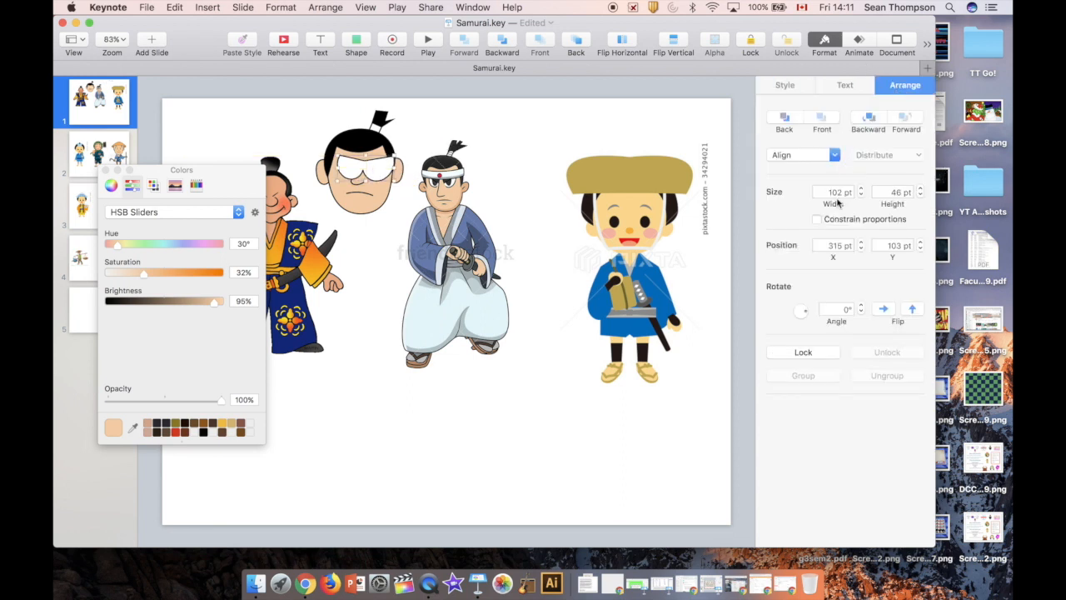
pyautogui.click(818, 220)
pyautogui.moveTo(393, 170); pyautogui.dragTo(381, 169)
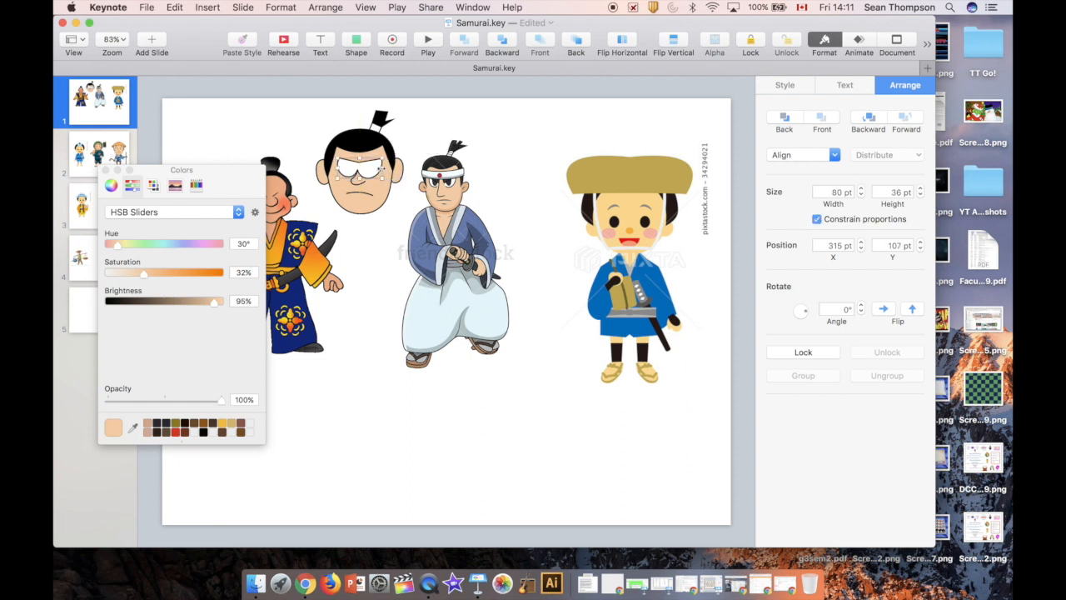
# Step: Insert a circle, apply the black shape style, and shrink it into a narrow oval pupil in one eye
pyautogui.click(356, 46)
pyautogui.click(460, 142)
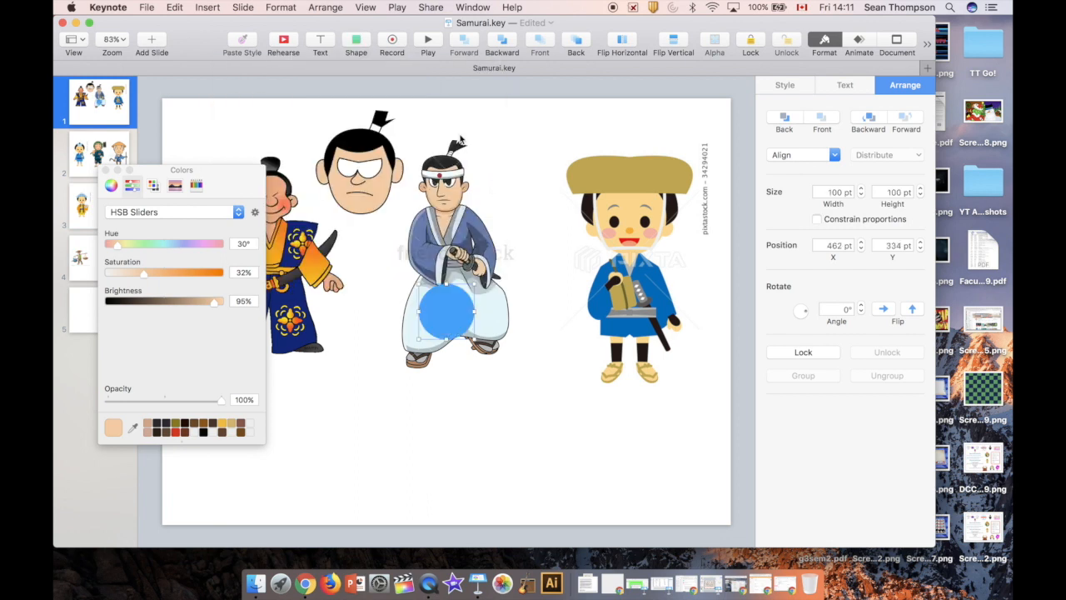
pyautogui.click(798, 87)
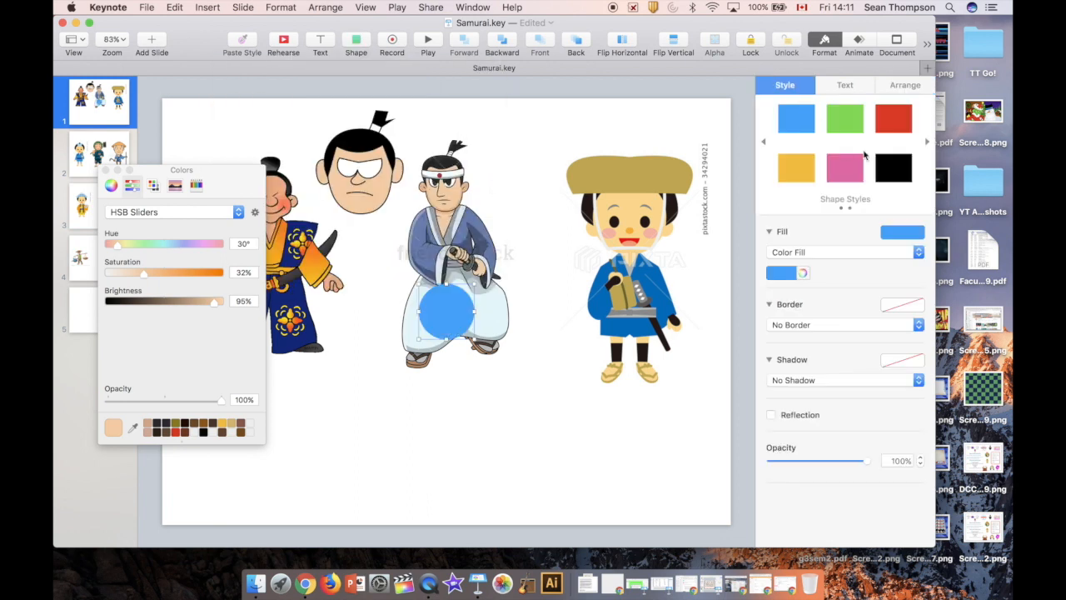
pyautogui.click(897, 170)
pyautogui.moveTo(464, 308); pyautogui.dragTo(367, 180)
pyautogui.moveTo(353, 181)
pyautogui.mouseDown()
pyautogui.moveTo(359, 159)
pyautogui.moveTo(364, 171)
pyautogui.mouseUp()
pyautogui.press('Escape')
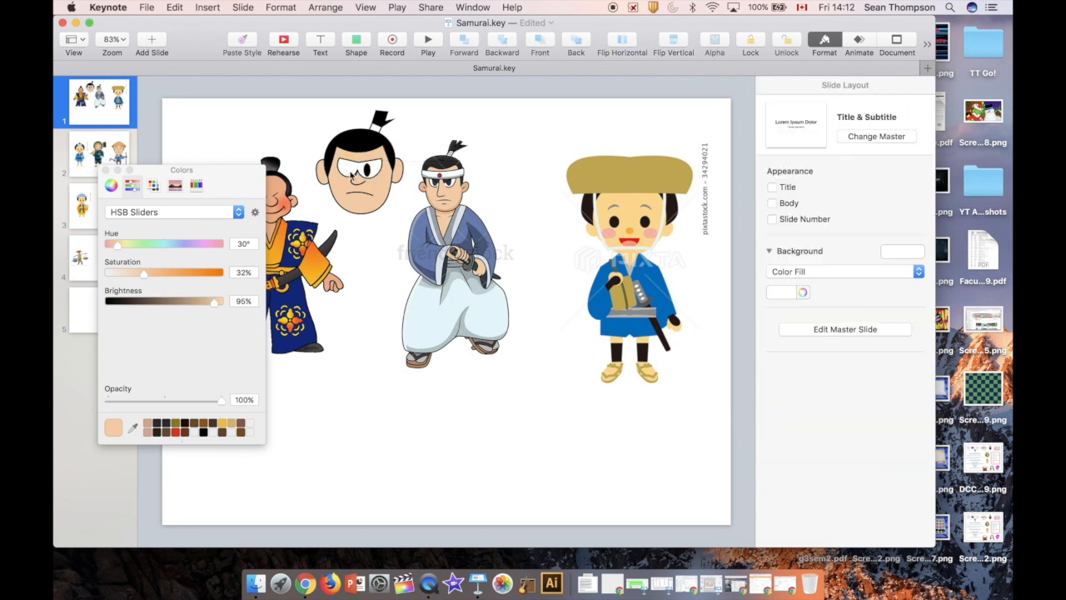
# Step: Duplicate the pupil into the other eye and group the eyes, nose and mouth with the head
pyautogui.click(368, 173)
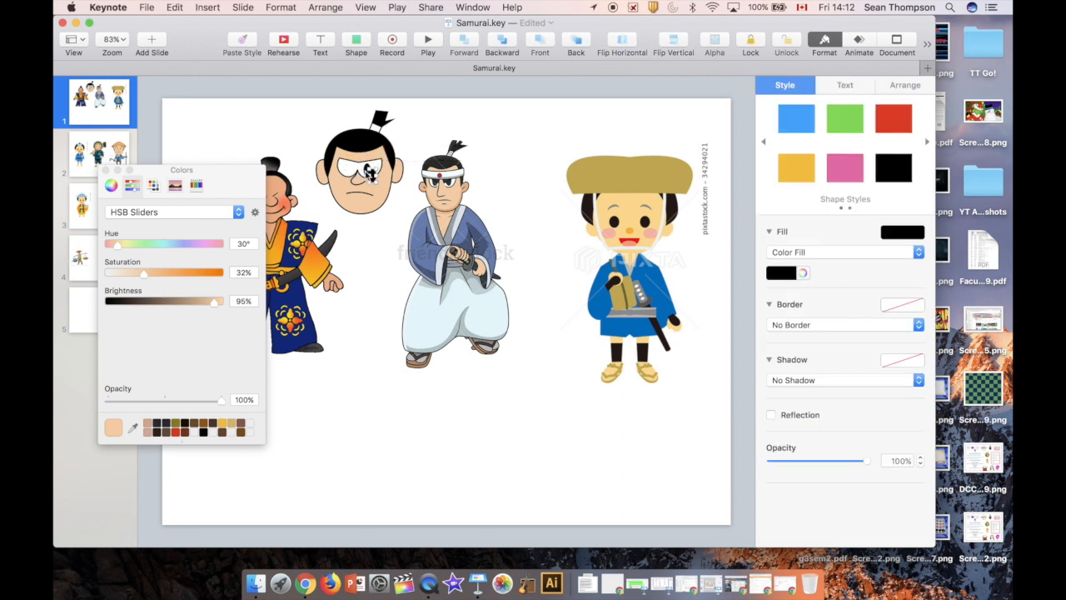
pyautogui.moveTo(371, 174); pyautogui.dragTo(354, 170)
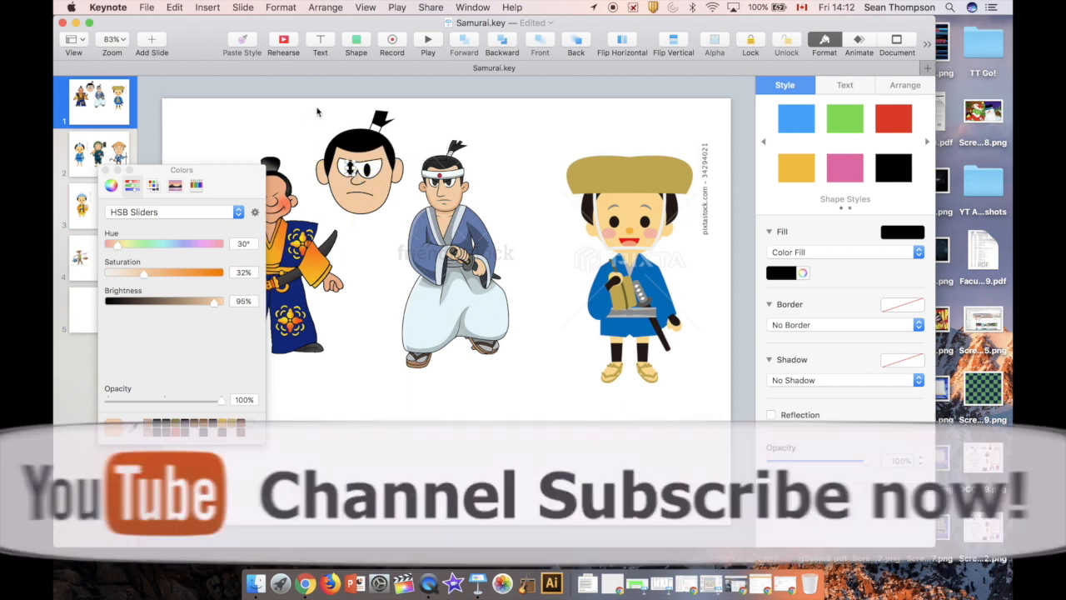
pyautogui.press('Escape')
pyautogui.click(354, 167)
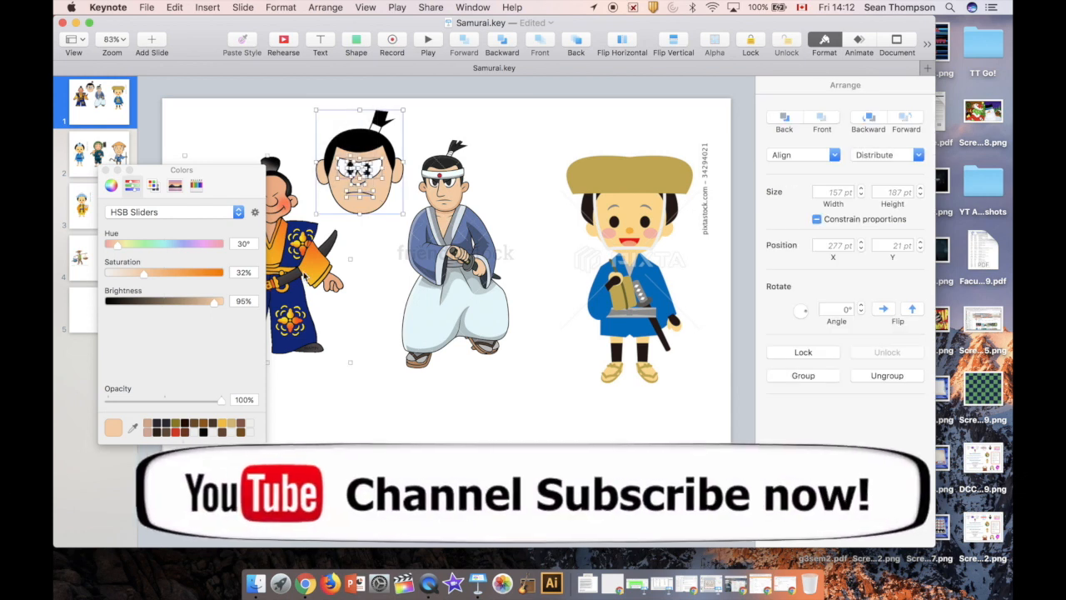
pyautogui.press('super+alt+g')
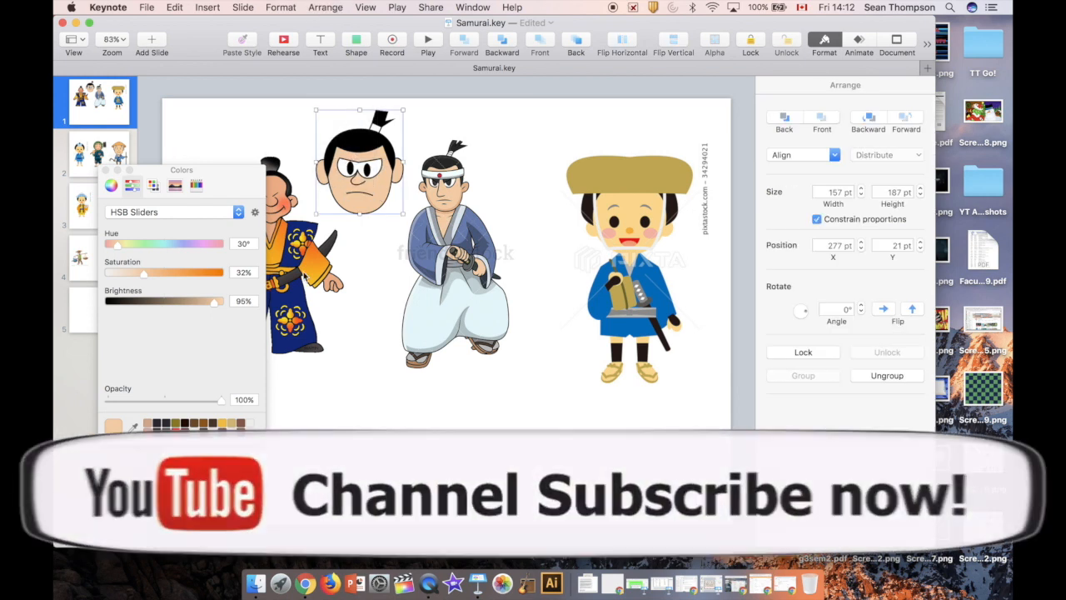
# Step: Close the color picker and space out the reference samurai, the first samurai and the new head to clear room for the body
pyautogui.moveTo(459, 293); pyautogui.dragTo(509, 385)
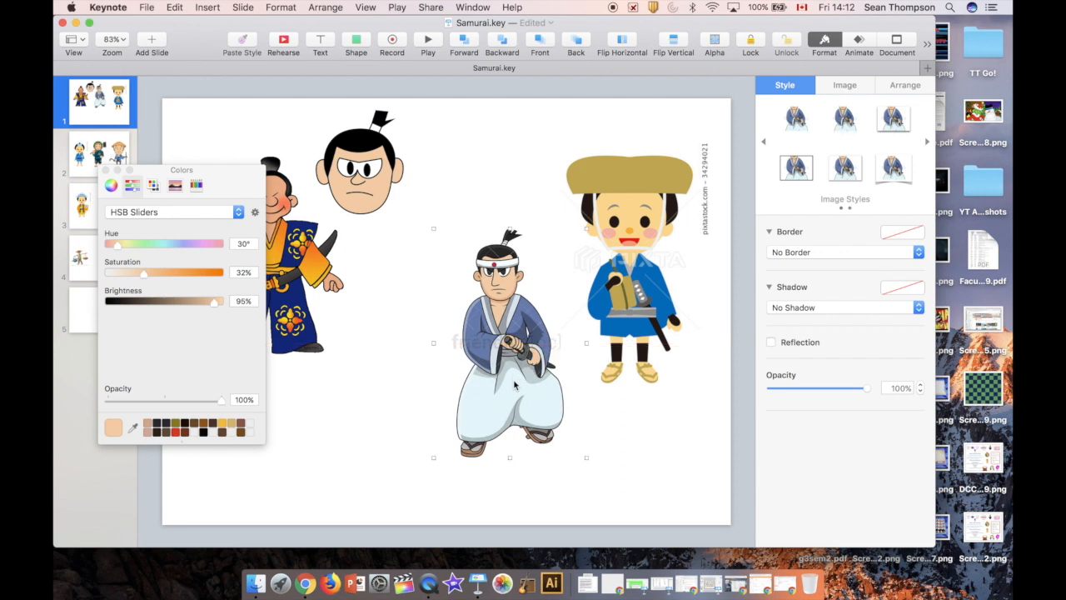
pyautogui.moveTo(369, 197); pyautogui.dragTo(396, 206)
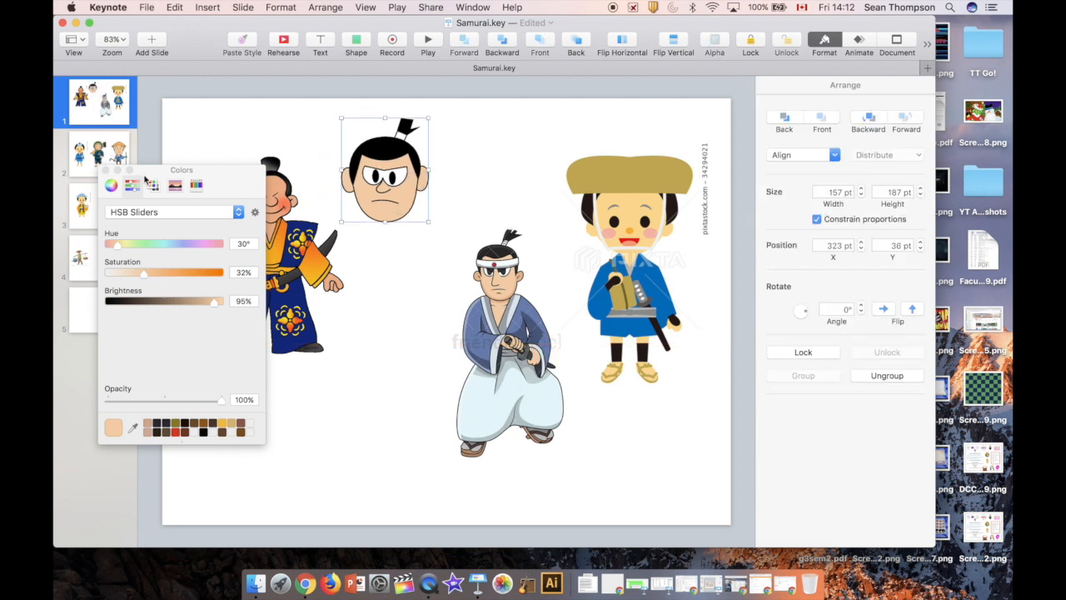
pyautogui.click(106, 170)
pyautogui.moveTo(223, 223); pyautogui.dragTo(209, 237)
pyautogui.moveTo(398, 210); pyautogui.dragTo(395, 228)
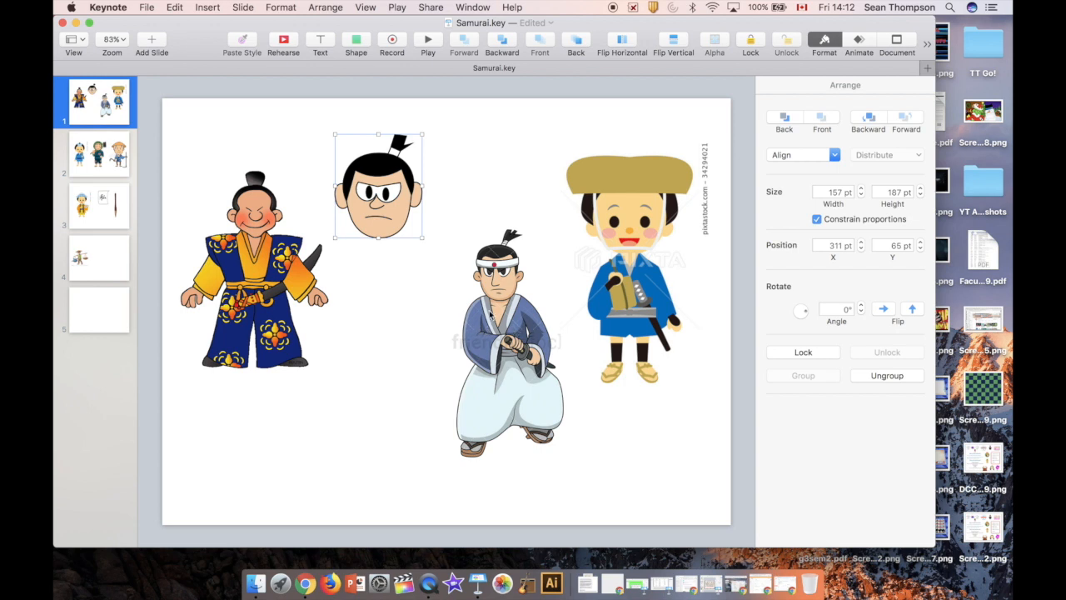
# Step: Draw a closed torso outline tapering toward the waist below the new samurai's head with the Pen tool
pyautogui.click(358, 41)
pyautogui.click(489, 68)
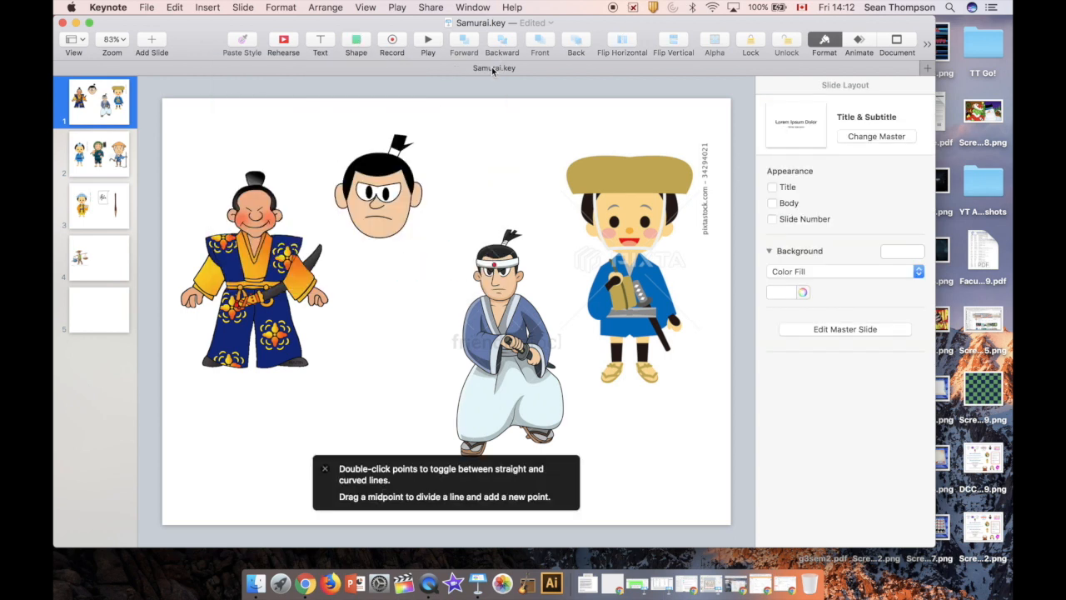
pyautogui.click(358, 232)
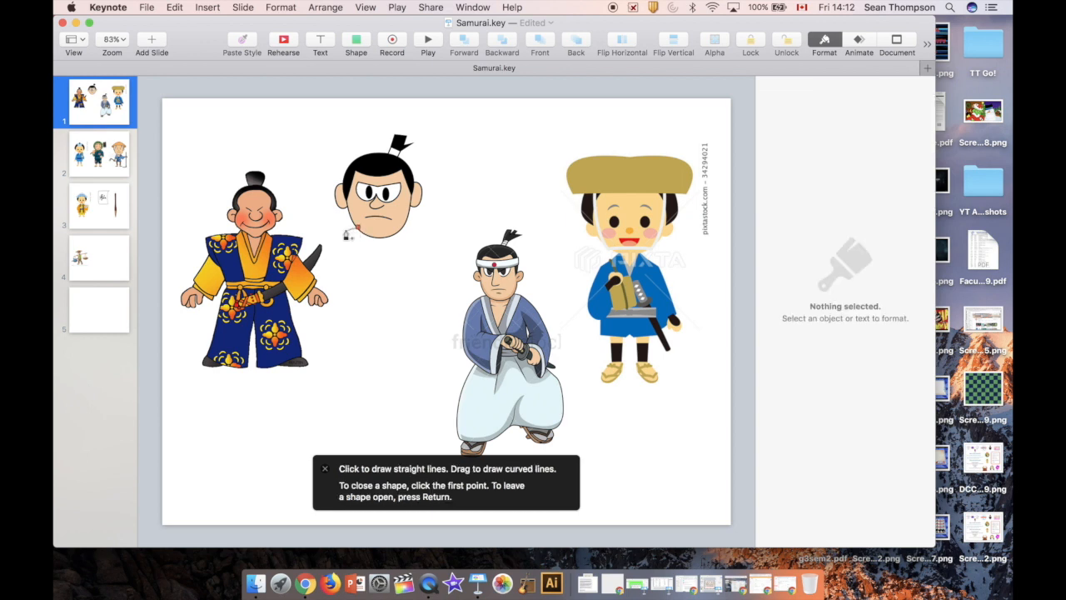
pyautogui.click(349, 282)
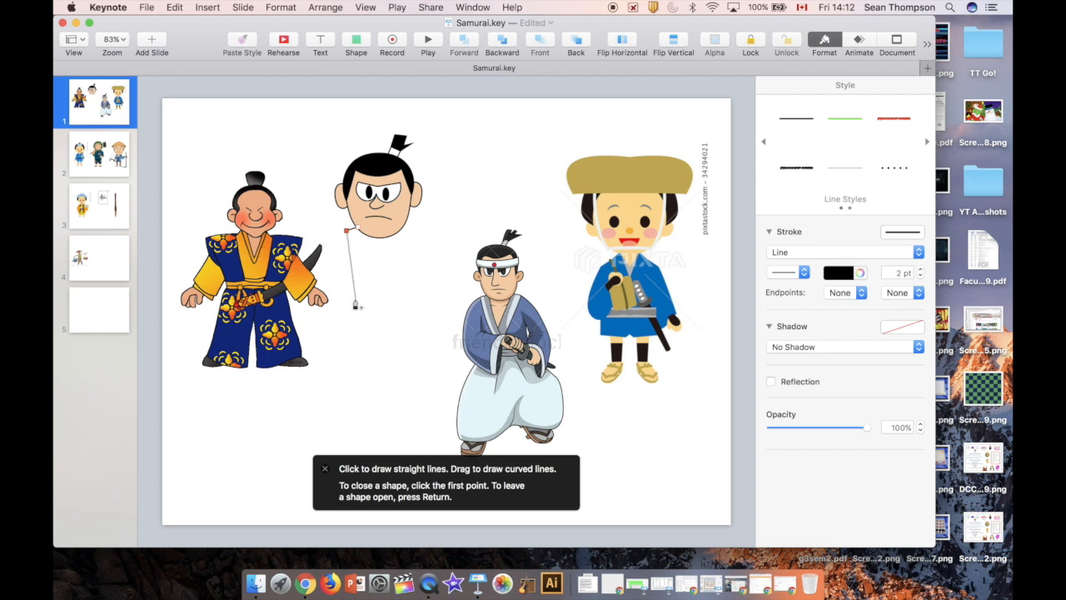
pyautogui.click(355, 302)
pyautogui.click(408, 300)
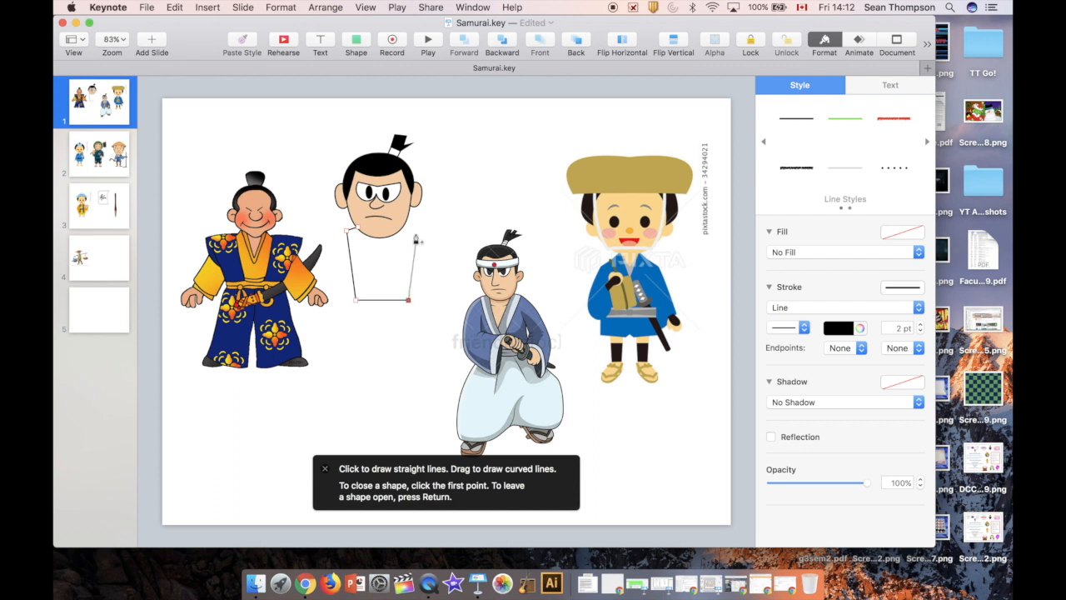
pyautogui.click(417, 237)
pyautogui.click(361, 232)
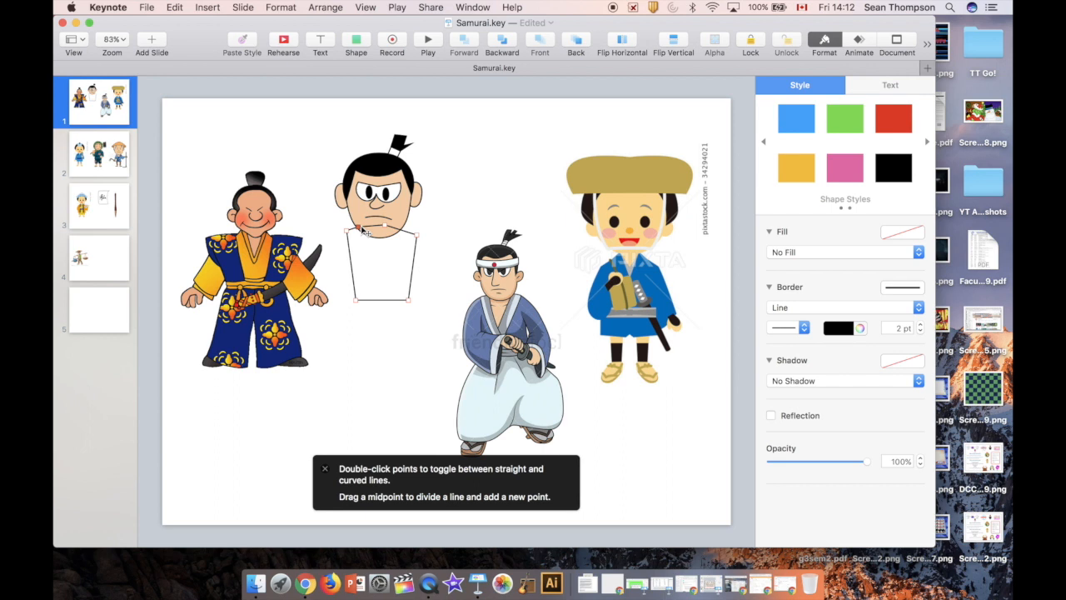
pyautogui.press('Return')
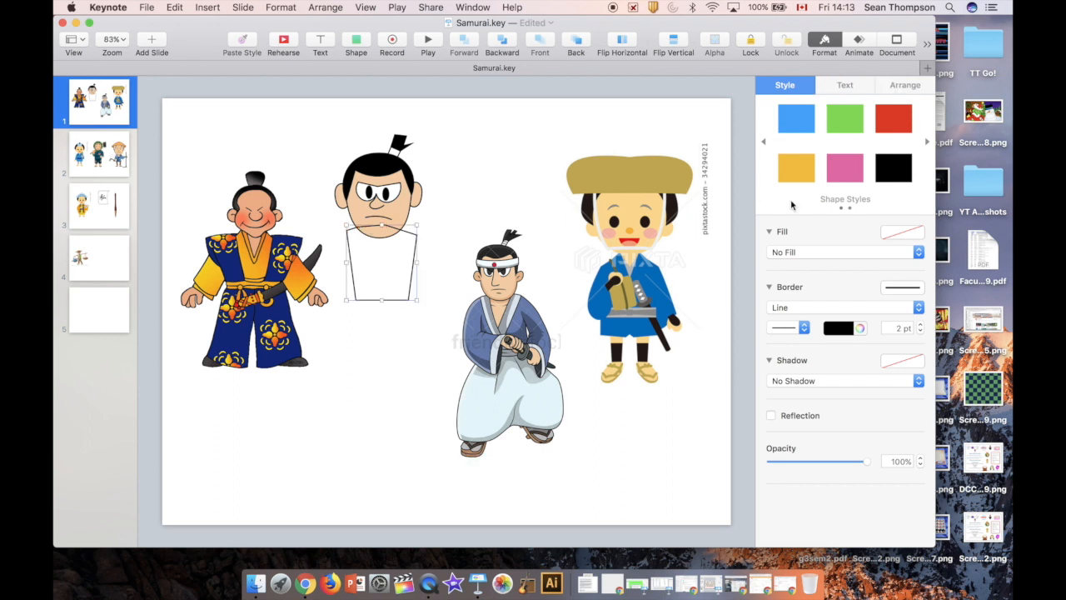
# Step: Give the torso a color fill sampled from the reference samurai's blue robe and send it behind the head
pyautogui.click(799, 253)
pyautogui.click(797, 263)
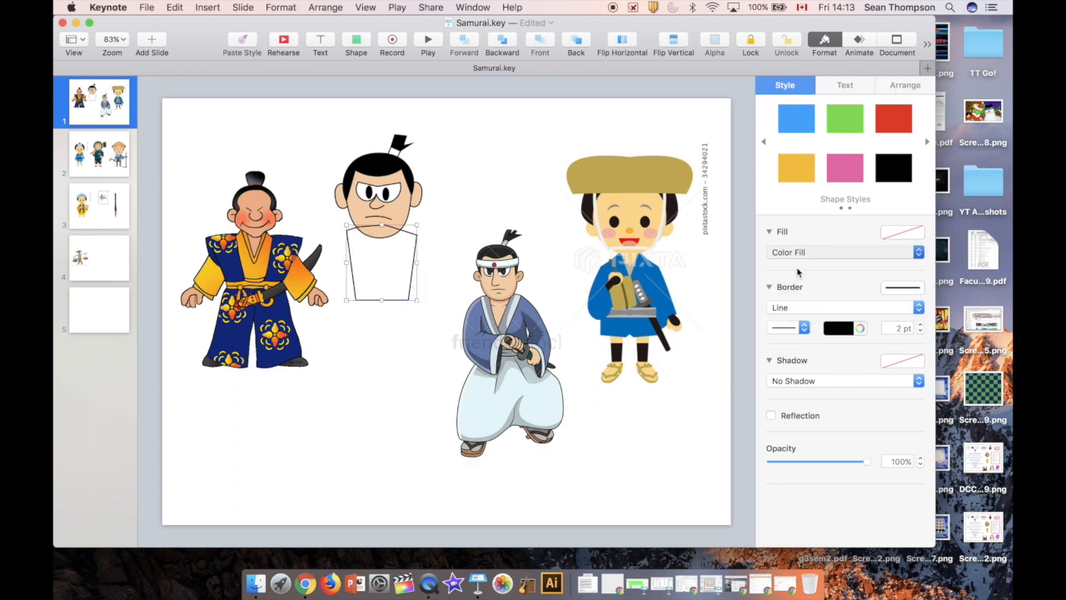
pyautogui.click(803, 275)
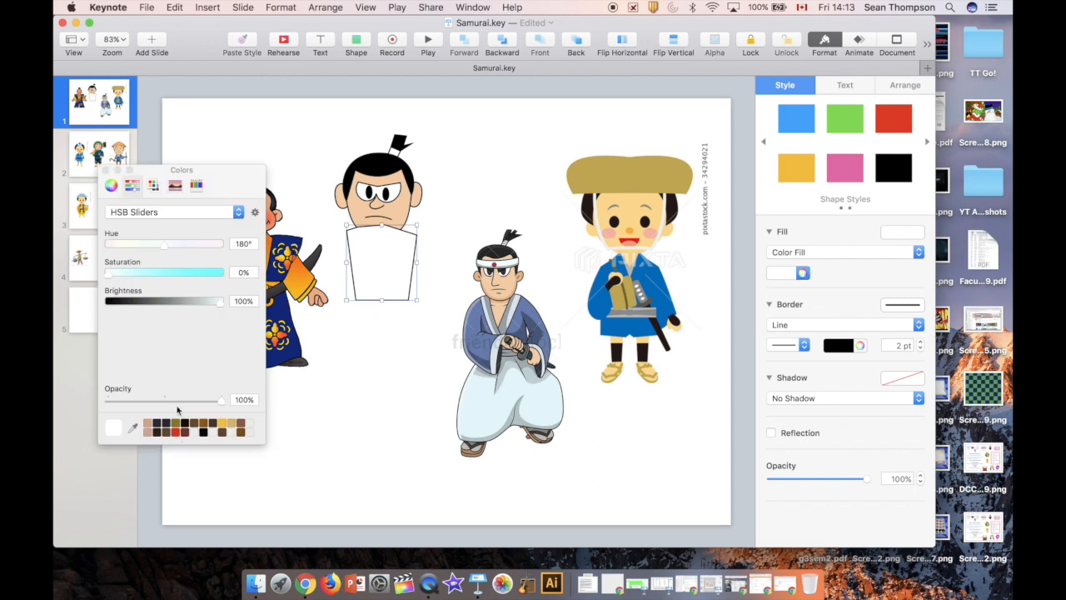
pyautogui.click(133, 432)
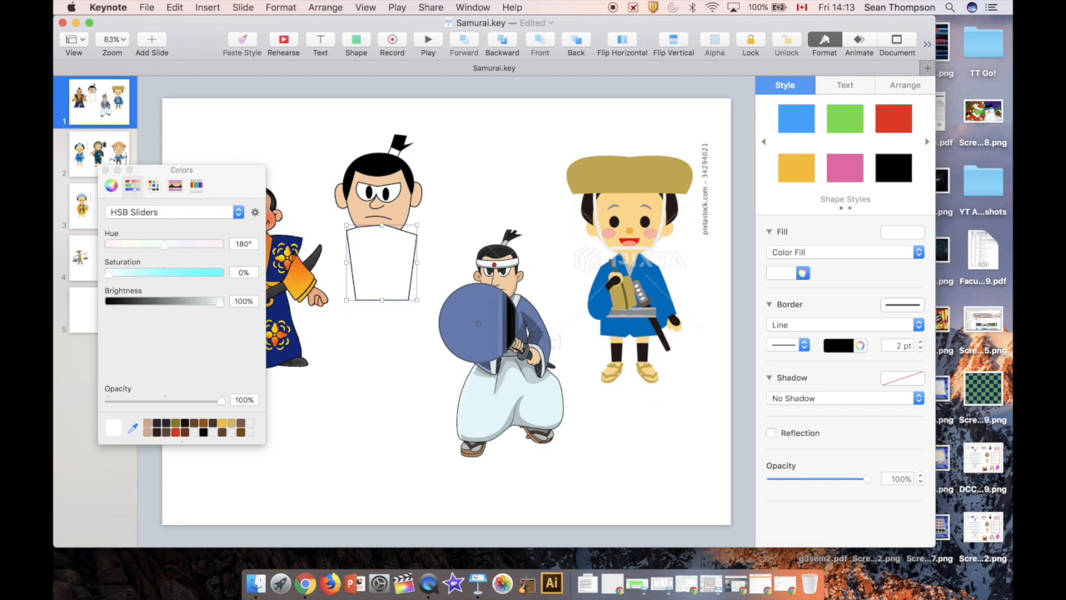
pyautogui.click(480, 326)
pyautogui.click(576, 45)
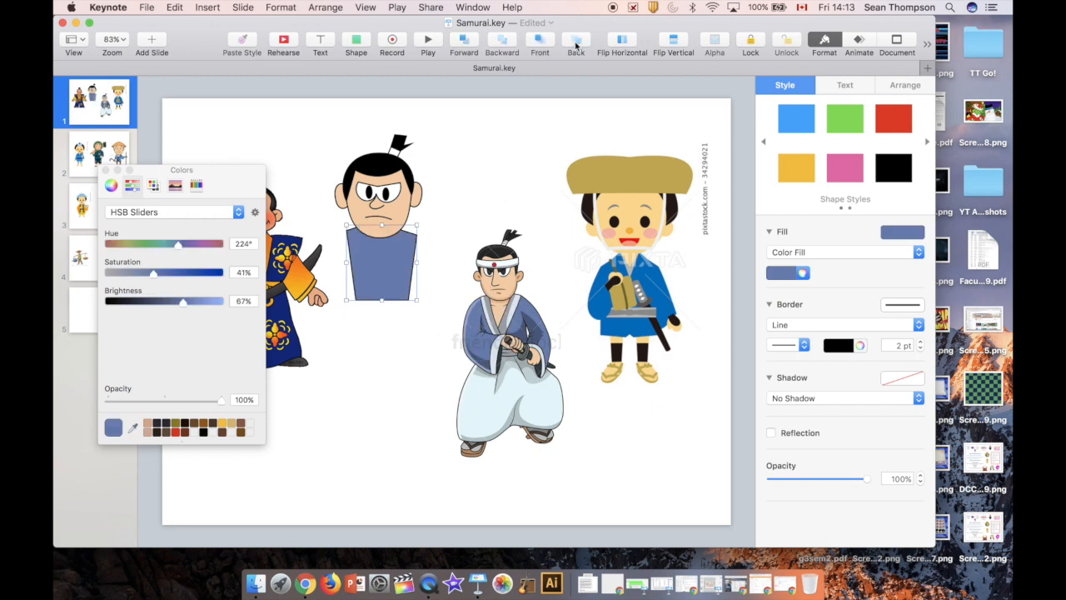
# Step: Draw a narrow slanted lapel strip along the torso's left edge with the Pen tool
pyautogui.click(356, 46)
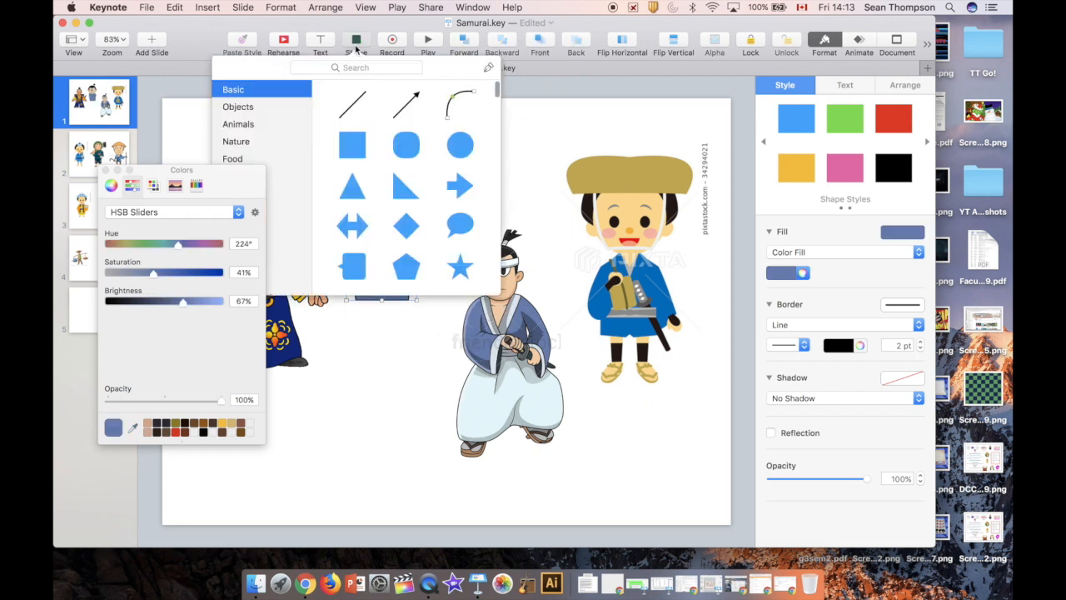
pyautogui.click(488, 67)
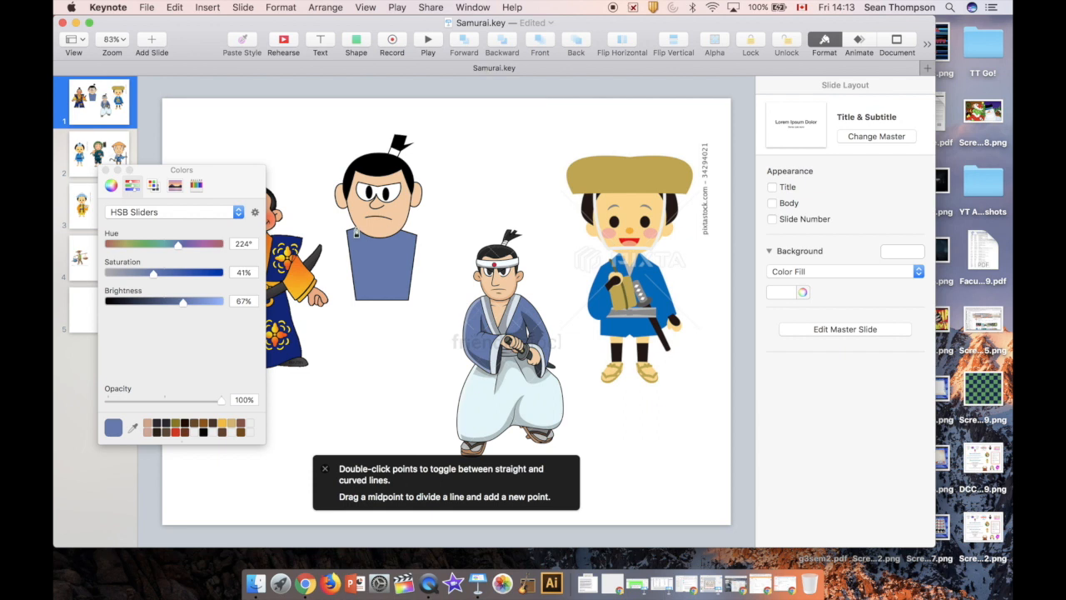
pyautogui.click(353, 230)
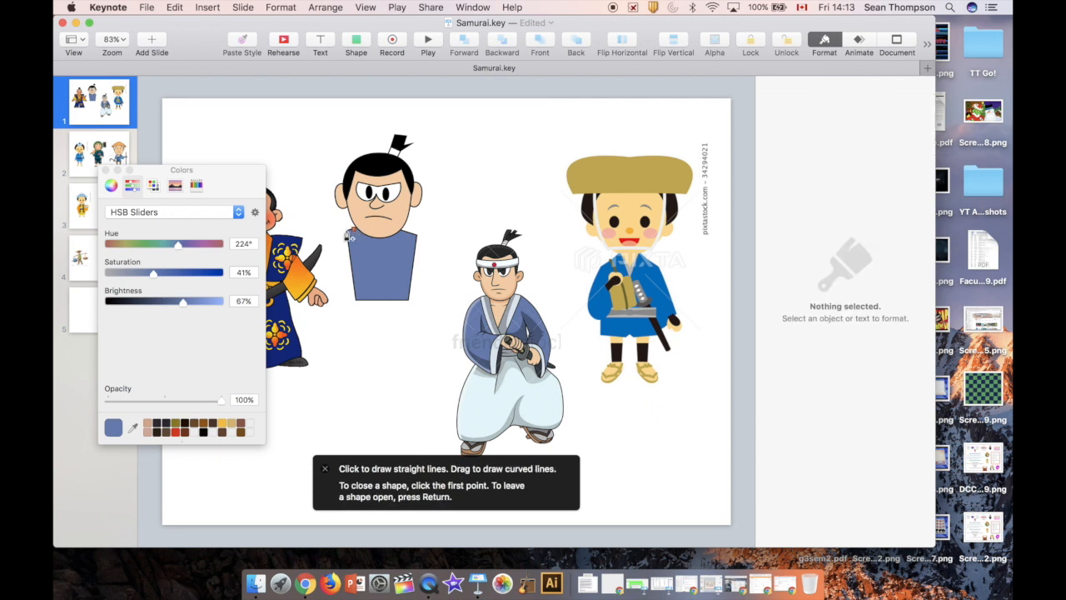
pyautogui.click(339, 232)
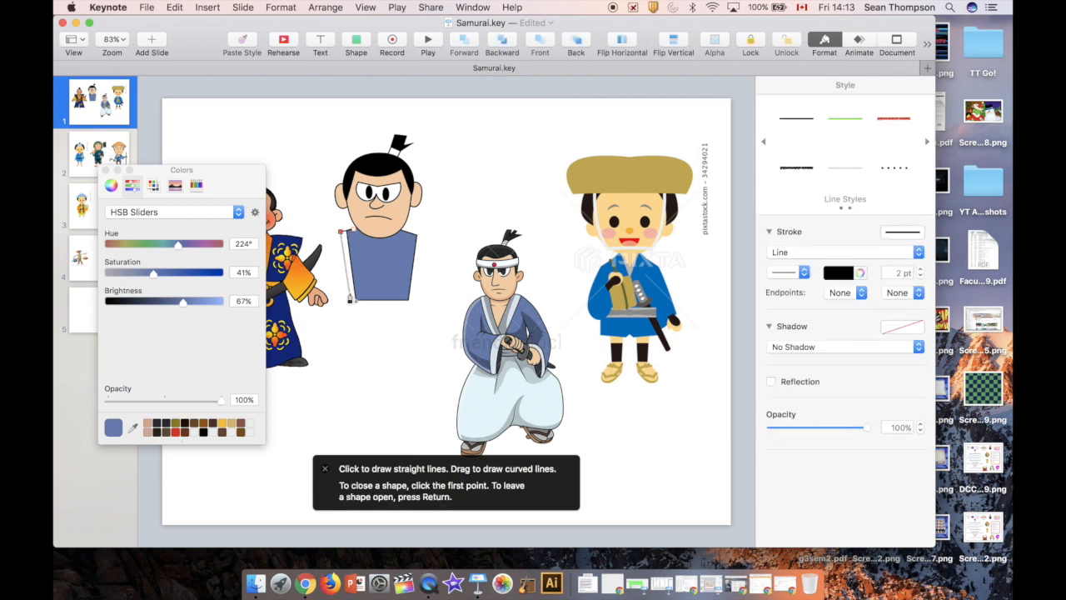
pyautogui.click(365, 302)
pyautogui.click(353, 230)
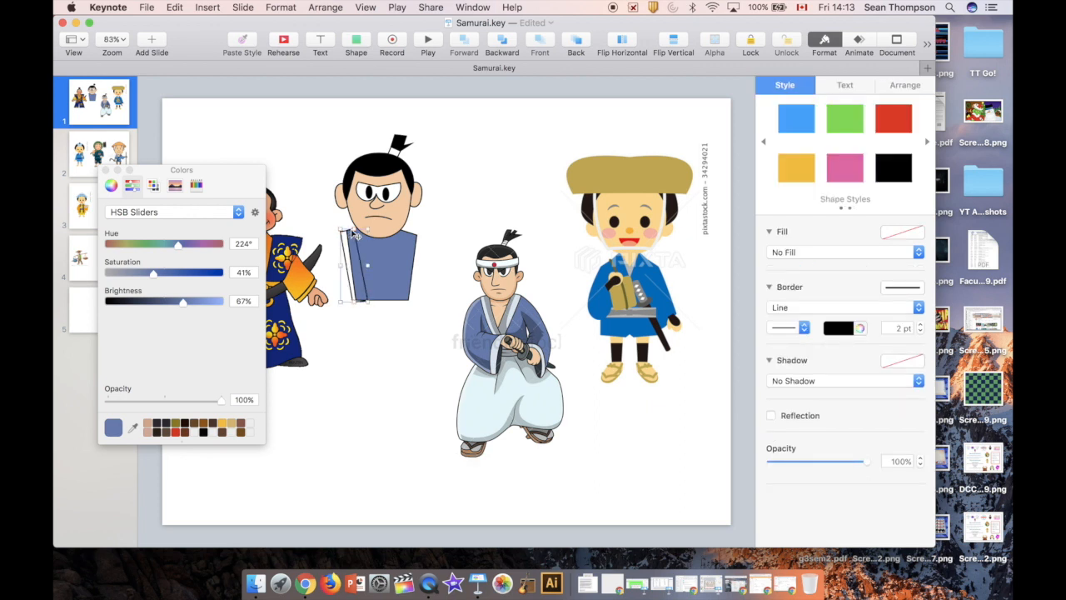
# Step: Fill the lapel strip with the grey sampled from the reference robe's collar, and narrow it to fit the torso's edge
pyautogui.click(808, 255)
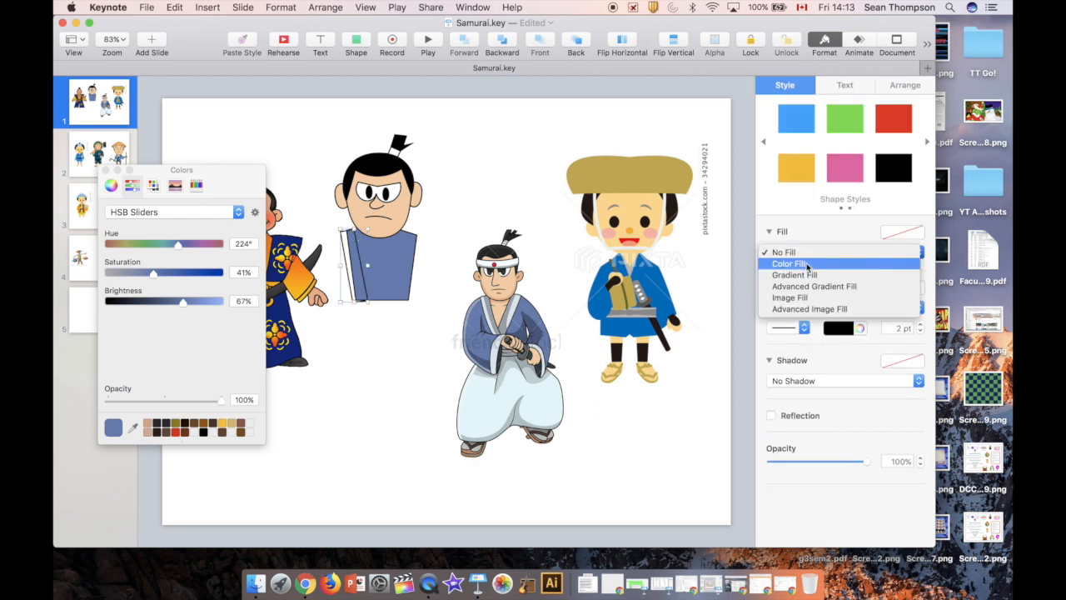
pyautogui.click(804, 265)
pyautogui.click(134, 426)
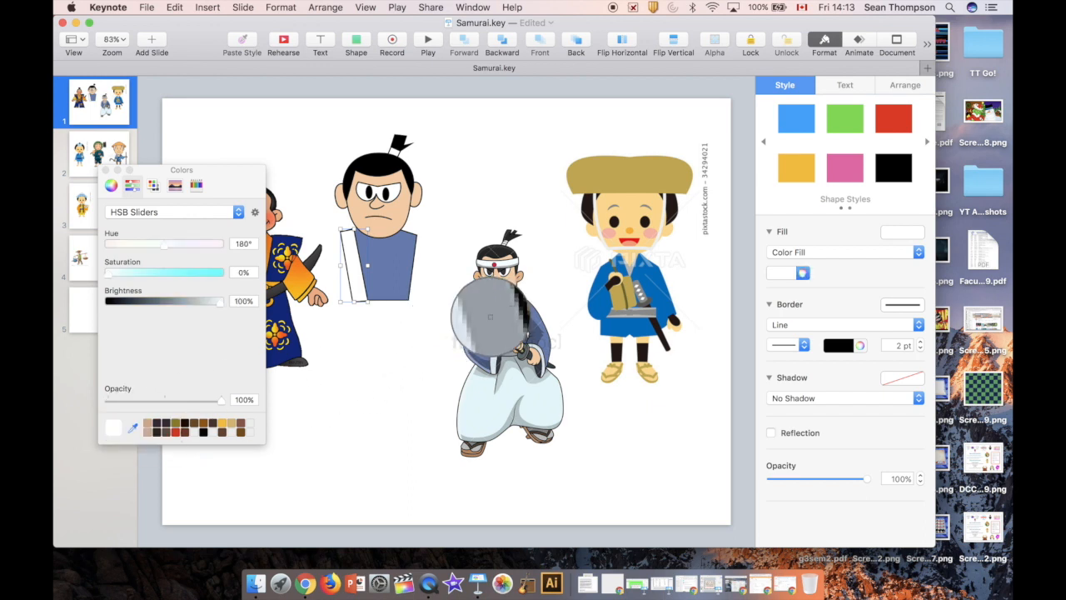
pyautogui.click(492, 318)
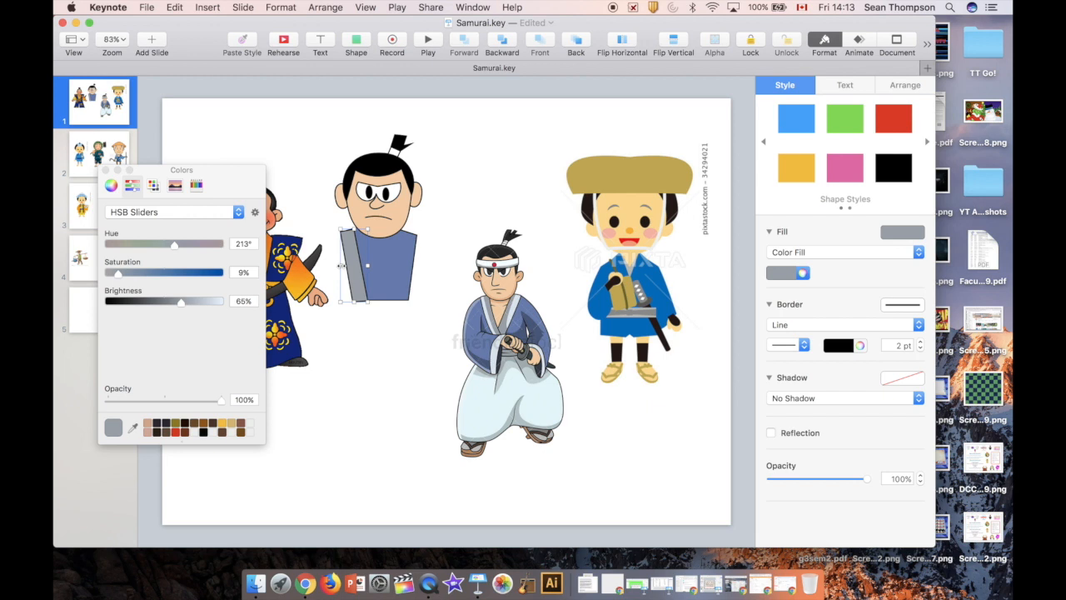
pyautogui.moveTo(340, 264); pyautogui.dragTo(348, 265)
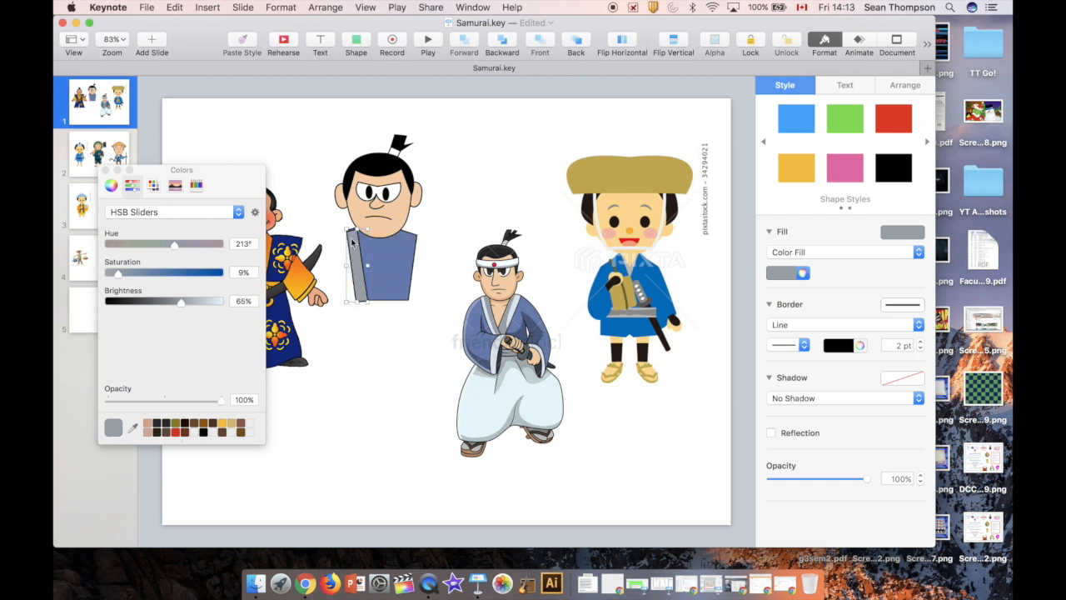
pyautogui.moveTo(356, 227); pyautogui.dragTo(355, 225)
# Step: Duplicate the grey strip, recolor the copy with pale blue sampled from the reference robe, and set it behind the grey strip's outer edge
pyautogui.press('super+d')
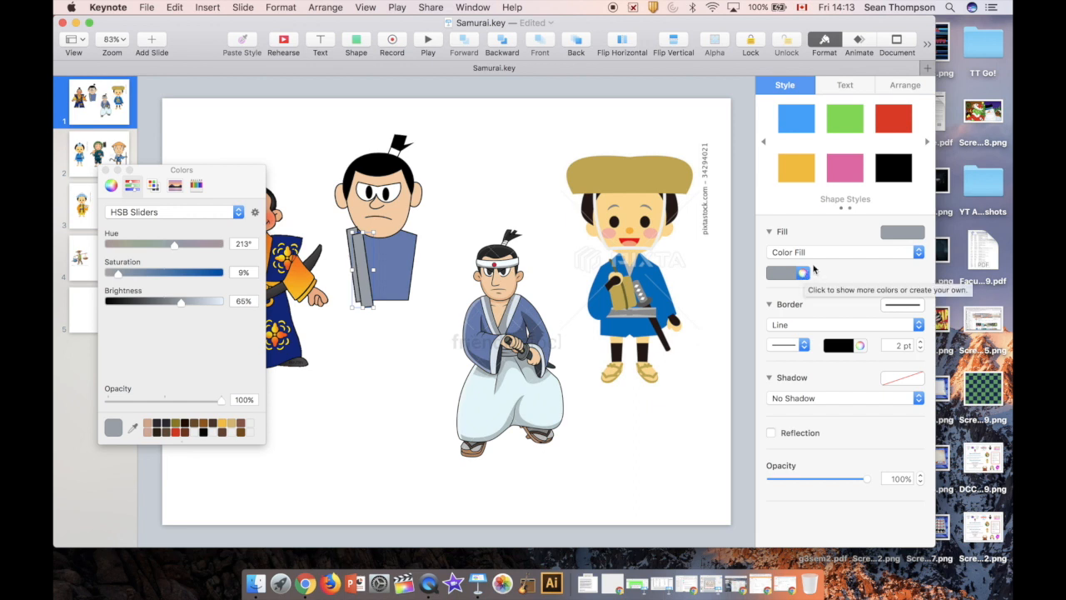
pyautogui.click(802, 273)
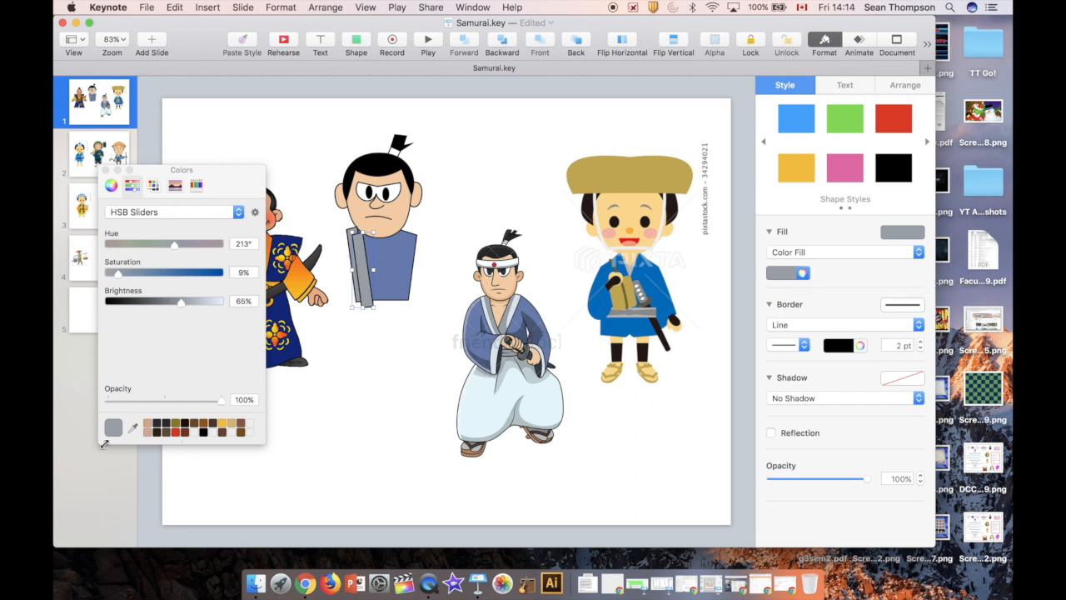
pyautogui.click(132, 431)
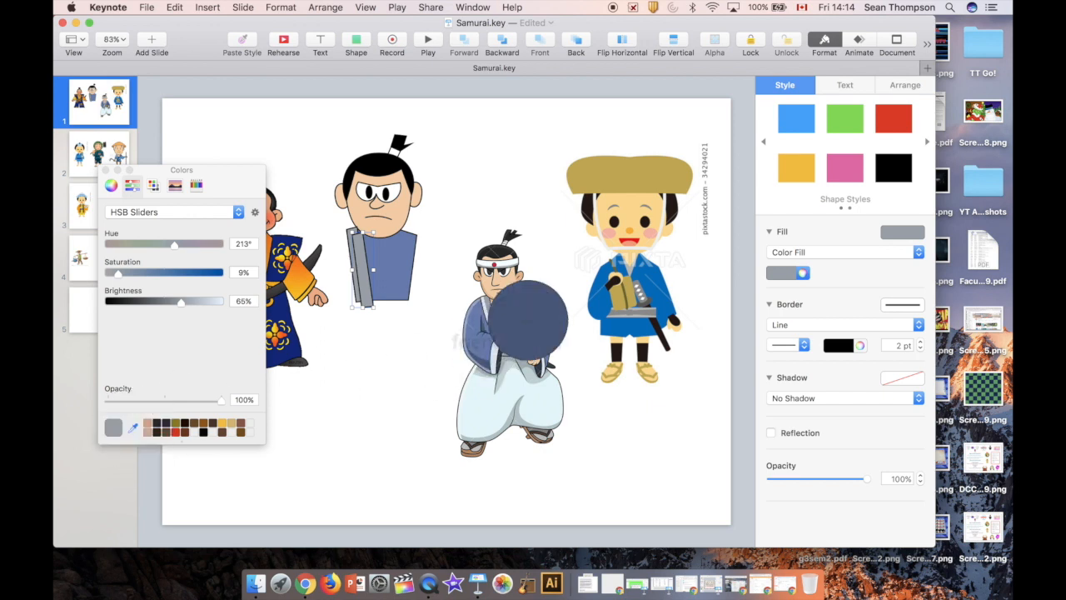
pyautogui.click(488, 322)
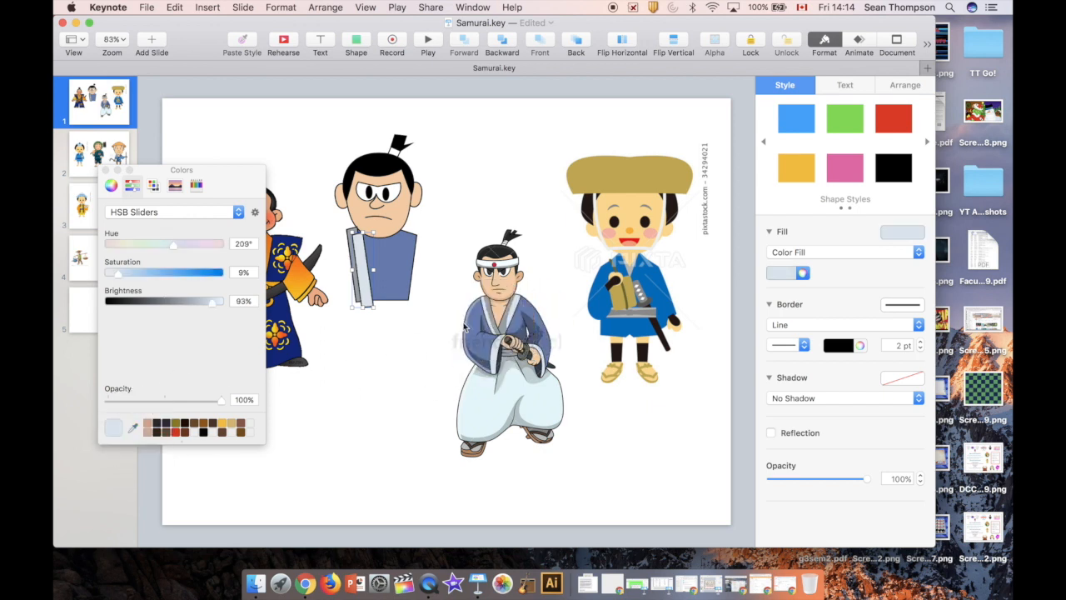
pyautogui.moveTo(367, 291); pyautogui.dragTo(356, 288)
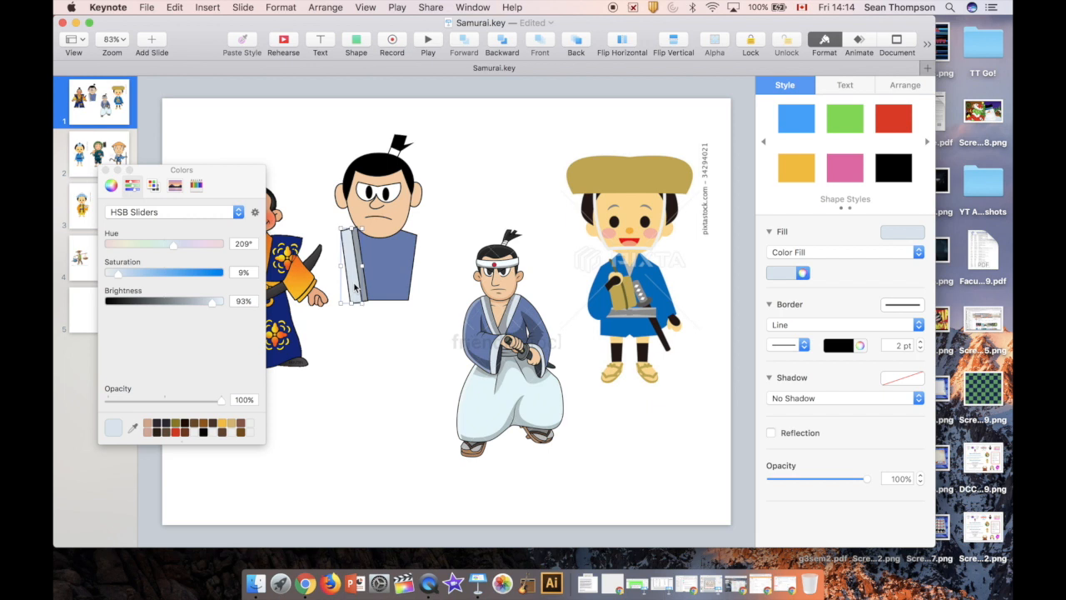
pyautogui.click(583, 41)
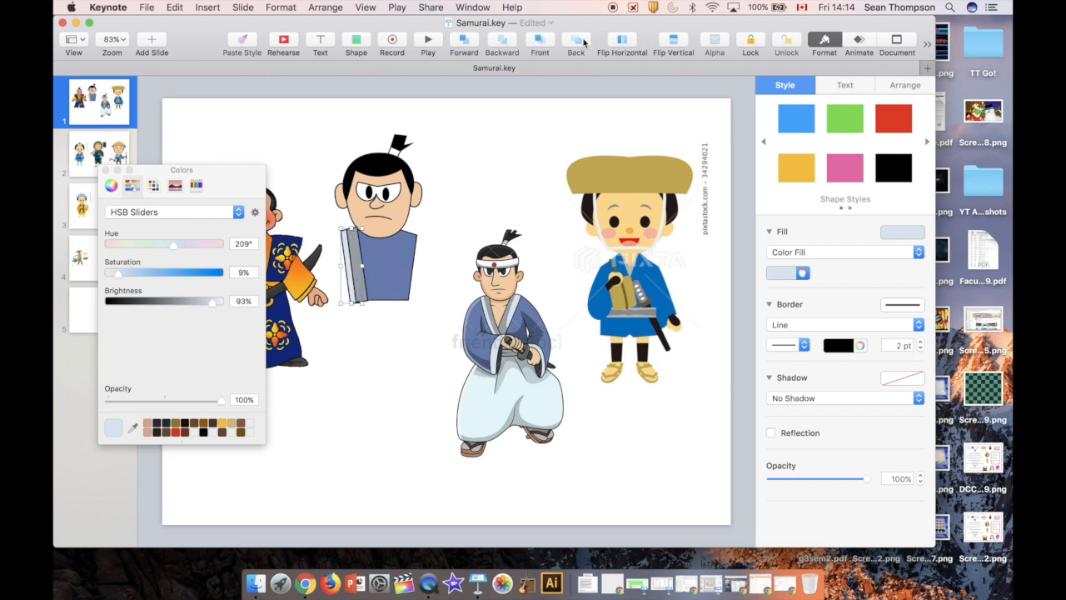
# Step: Group the two lapel strips and place a horizontally flipped duplicate along the torso's opposite edge
pyautogui.keyDown('shift'); pyautogui.click(366, 299); pyautogui.keyUp('shift')
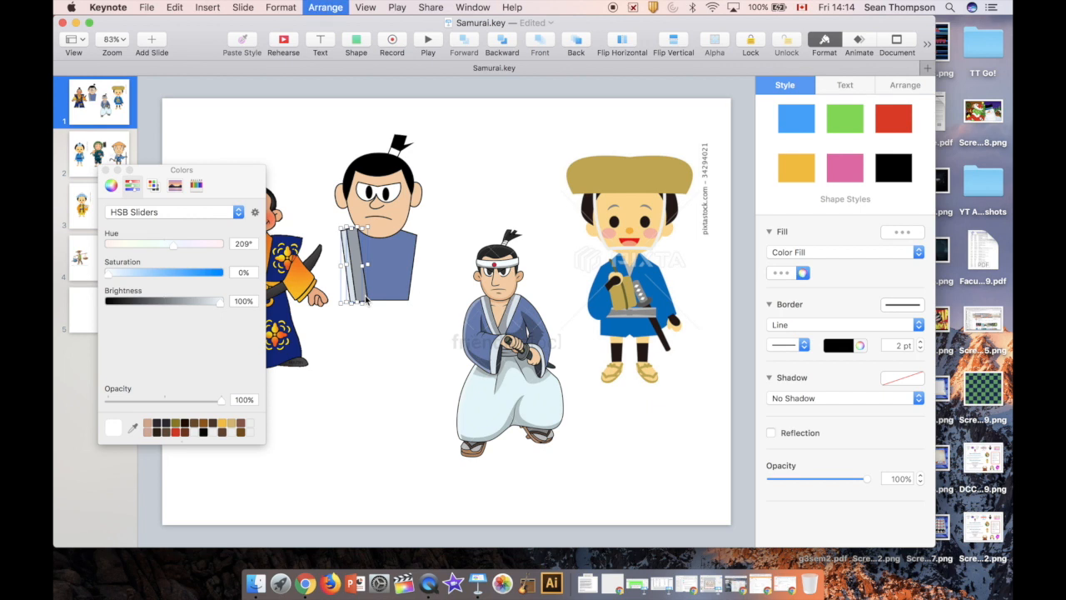
pyautogui.press('alt+super+g')
pyautogui.press('super+d')
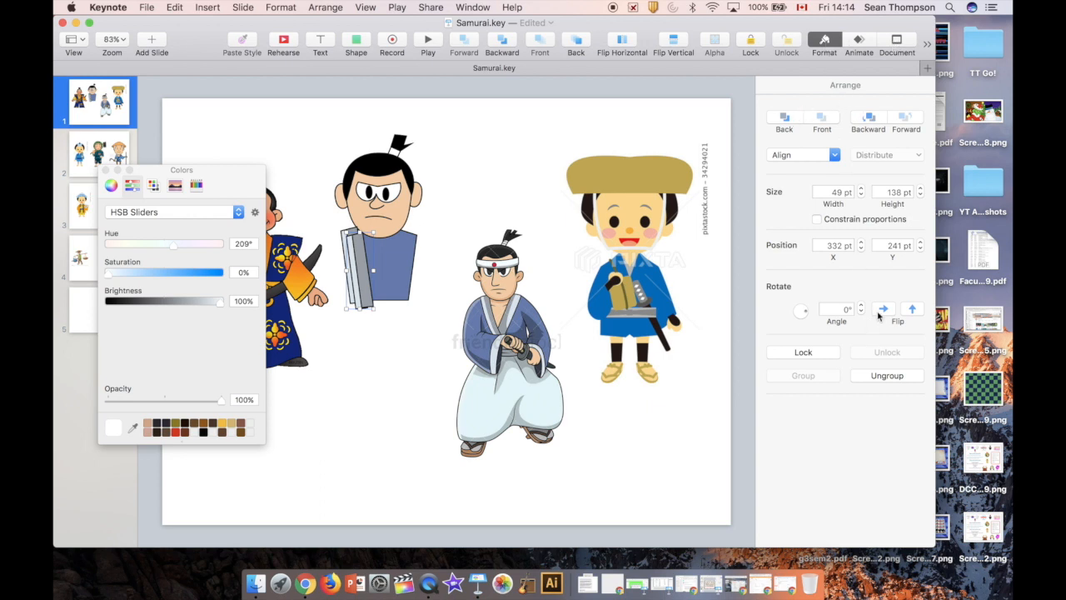
pyautogui.click(883, 309)
pyautogui.moveTo(363, 269); pyautogui.dragTo(404, 268)
pyautogui.click(386, 342)
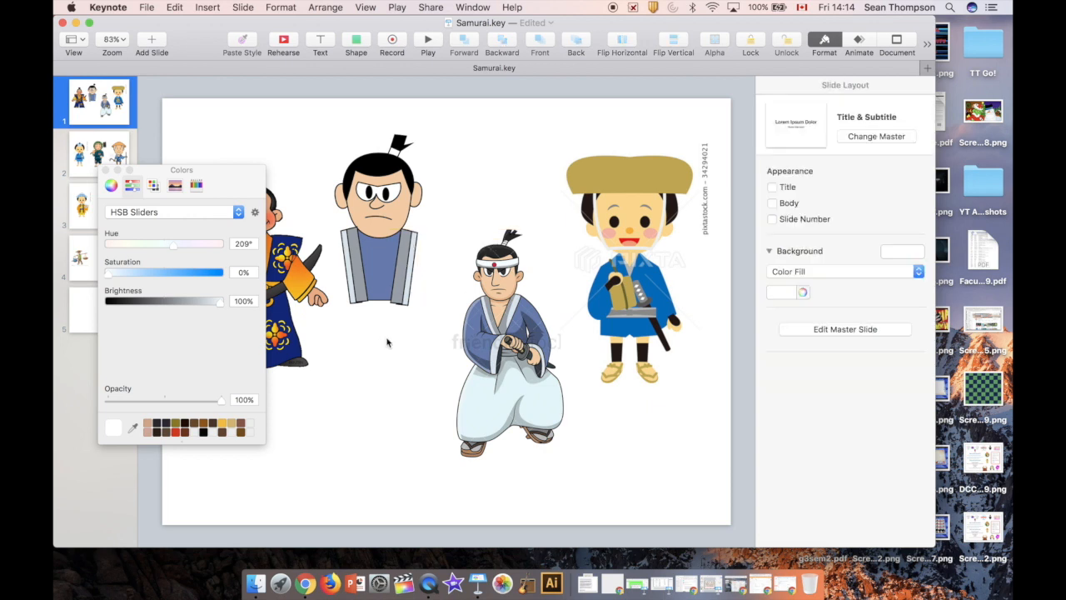
# Step: Move the first samurai to the slide's right side and crop the straw-hat samurai picture to its sword area, about 102 by 165 pt
pyautogui.moveTo(292, 249); pyautogui.dragTo(667, 333)
pyautogui.moveTo(633, 199); pyautogui.dragTo(385, 286)
pyautogui.doubleClick(379, 373)
pyautogui.moveTo(367, 228); pyautogui.dragTo(367, 364)
pyautogui.moveTo(293, 421); pyautogui.dragTo(360, 421)
pyautogui.moveTo(442, 477); pyautogui.dragTo(414, 455)
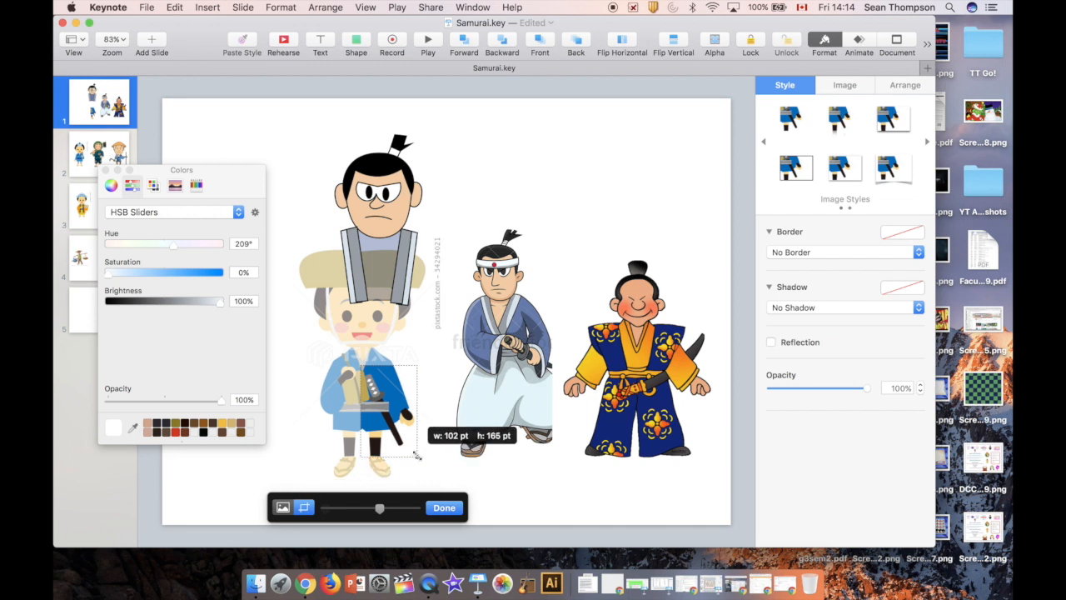
pyautogui.press('Return')
# Step: Move the cropped sword picture to the slide's upper-right corner and bring the new samurai's head in front of the lapels
pyautogui.moveTo(387, 420); pyautogui.dragTo(691, 177)
pyautogui.click(400, 221)
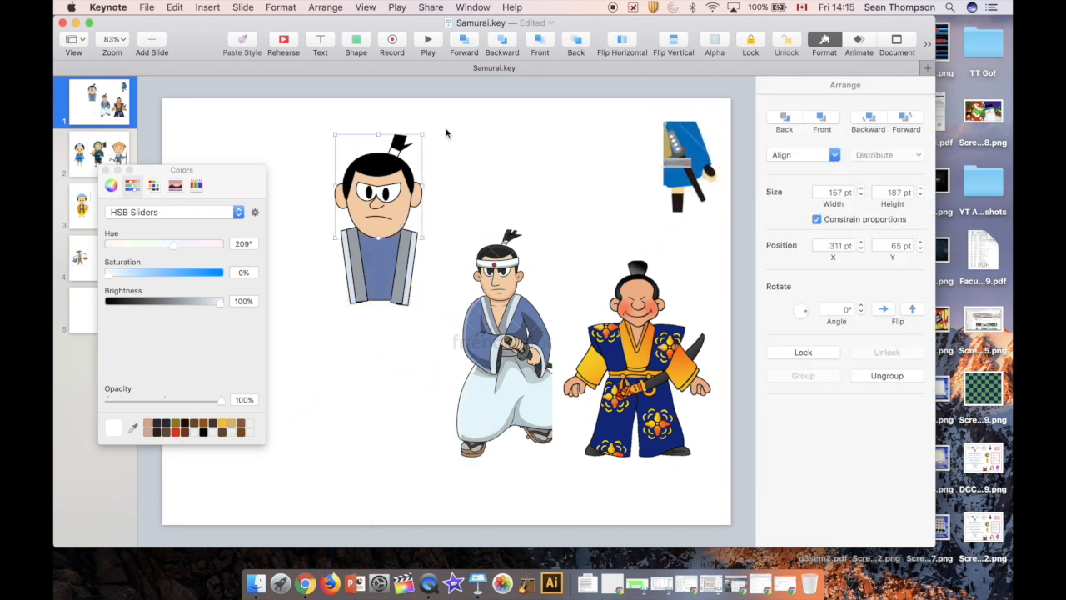
pyautogui.click(539, 44)
# Step: Draw a closed upper-sleeve shape about 118 by 135 pt beside the new samurai's torso with the Pen tool, curving its outer edge
pyautogui.click(356, 47)
pyautogui.click(488, 70)
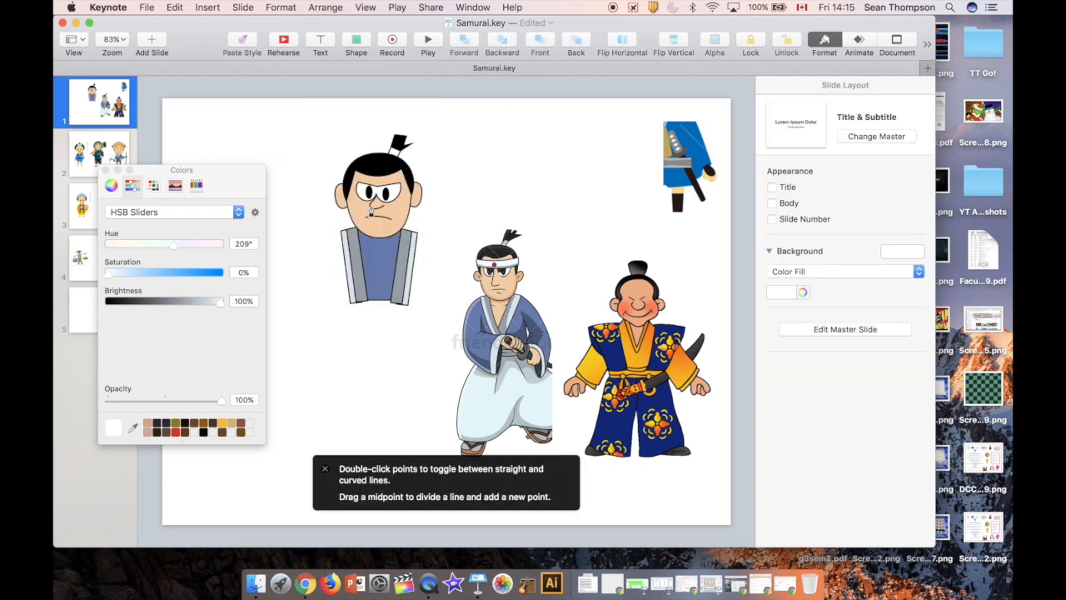
pyautogui.click(309, 236)
pyautogui.click(307, 267)
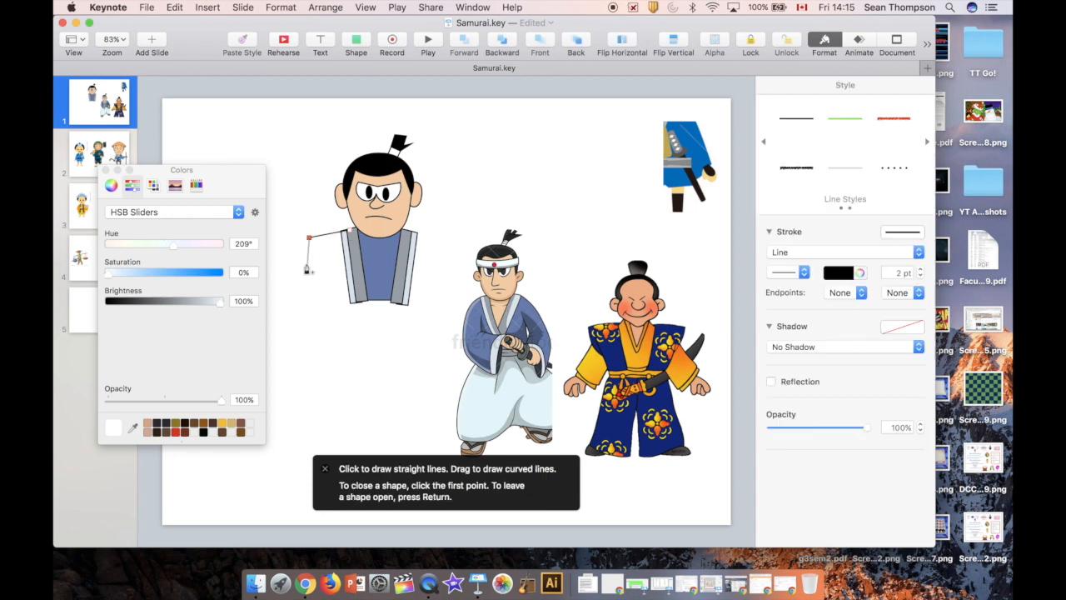
pyautogui.click(327, 274)
pyautogui.click(341, 309)
pyautogui.click(368, 301)
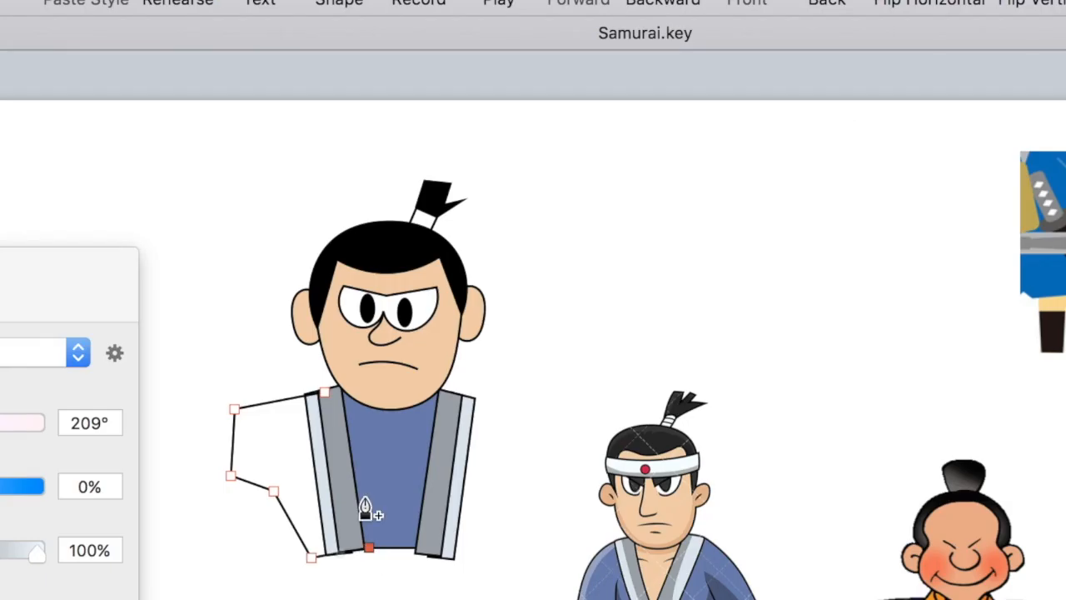
pyautogui.click(324, 394)
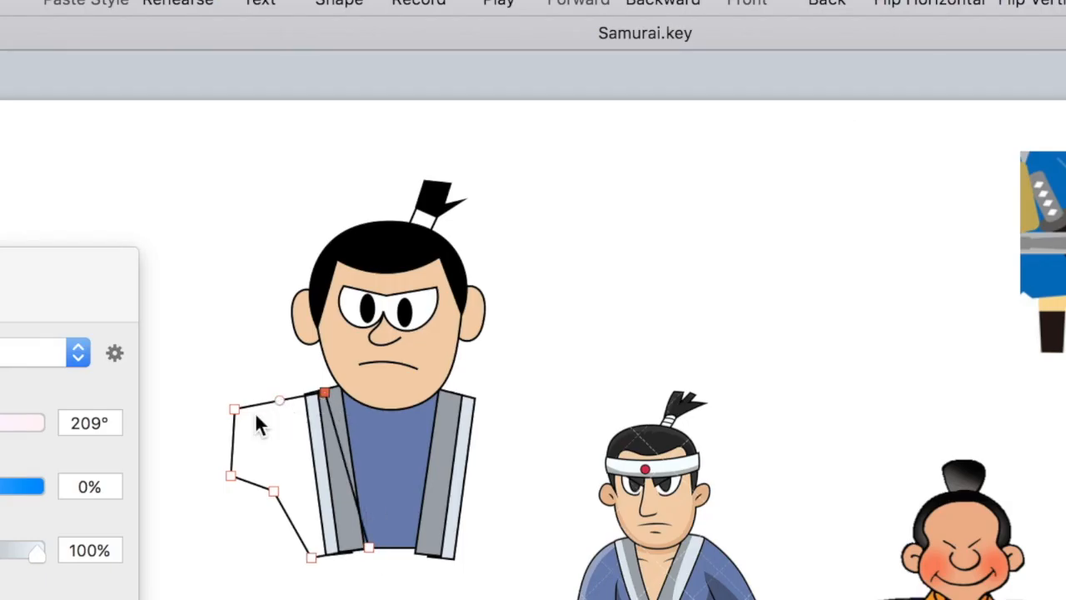
pyautogui.click(231, 440)
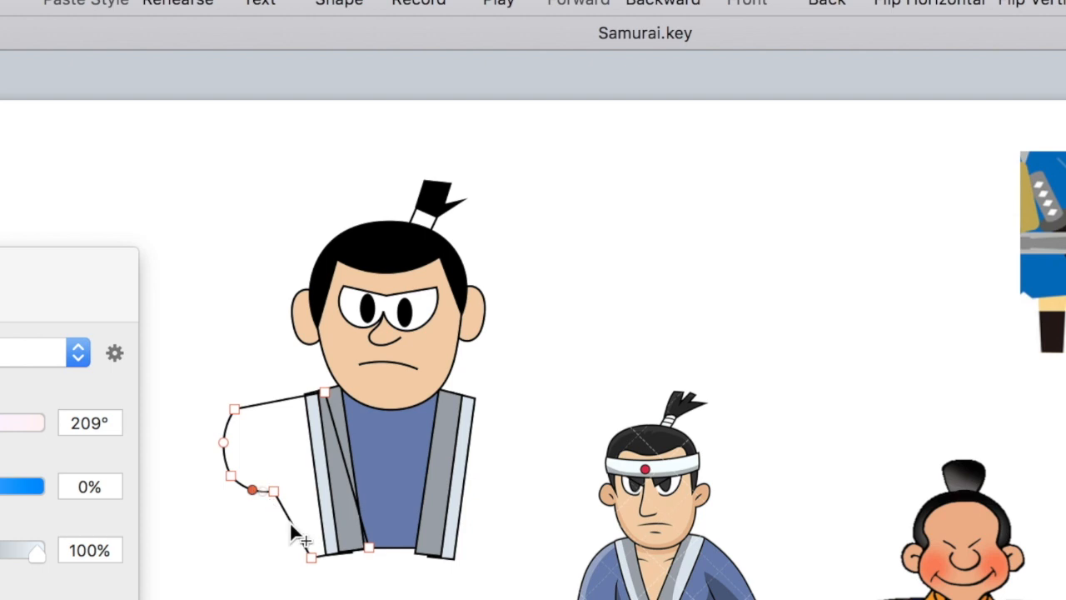
pyautogui.click(313, 556)
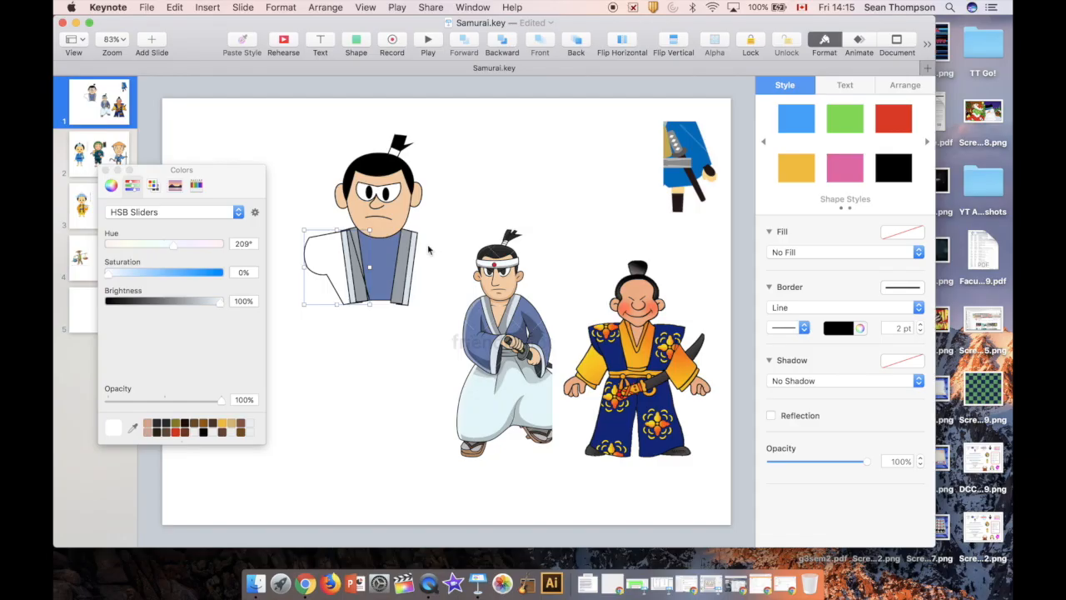
# Step: Save the torso's blue fill and black border as a new shape style
pyautogui.click(386, 259)
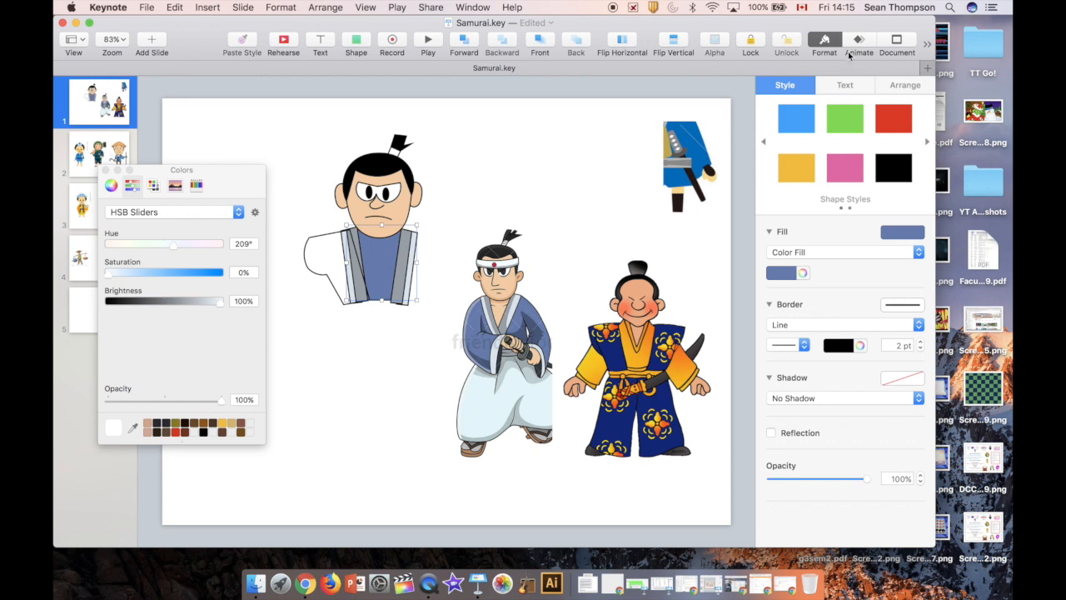
pyautogui.click(765, 143)
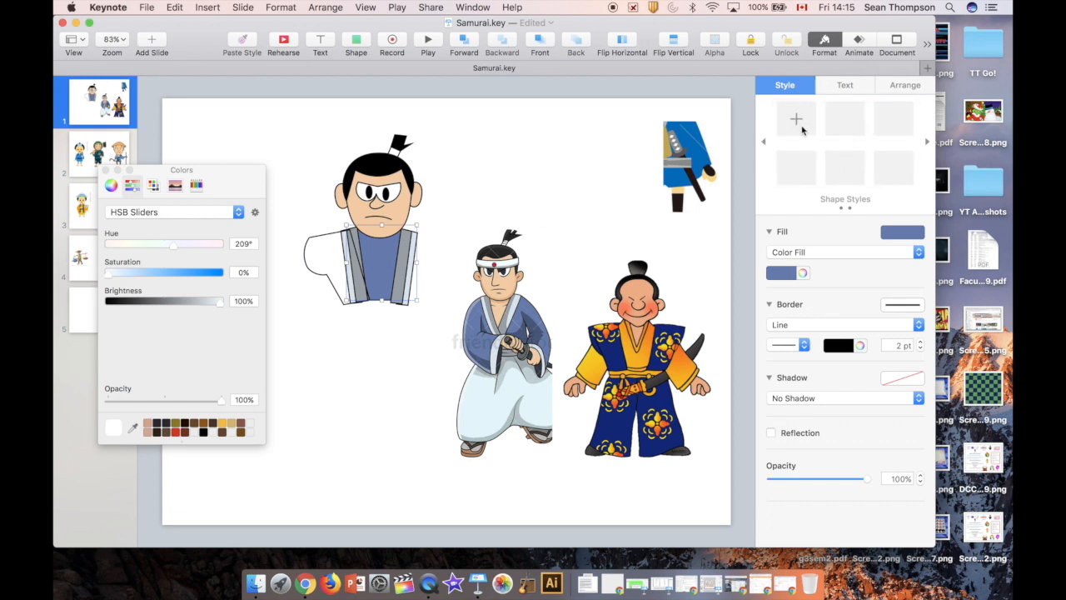
pyautogui.click(798, 125)
# Step: Apply the saved blue shape style to the upper sleeve and send the sleeve behind the torso and lapels
pyautogui.click(320, 243)
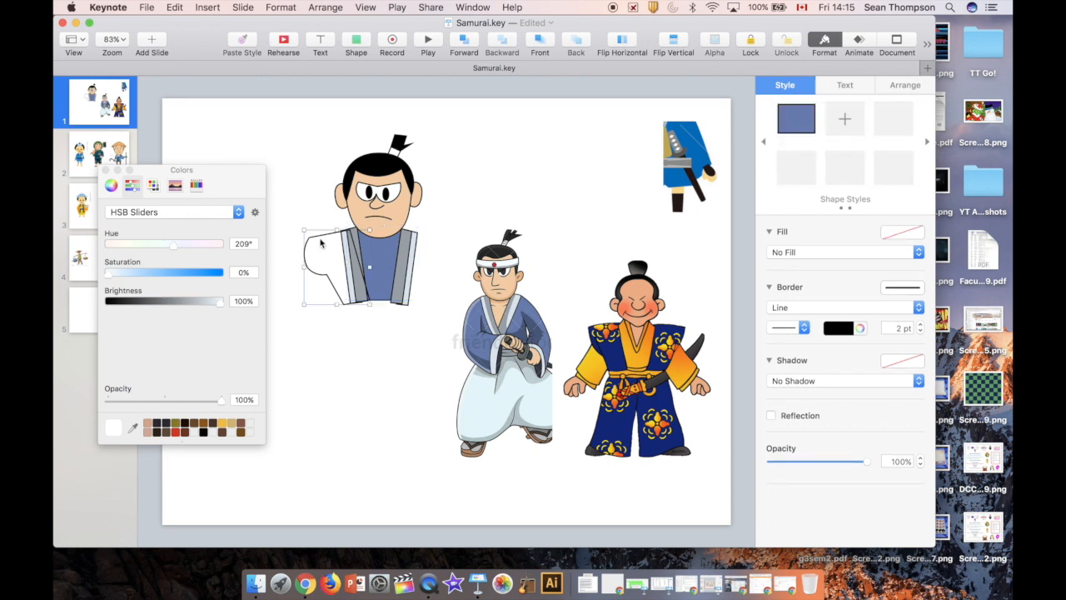
pyautogui.click(798, 125)
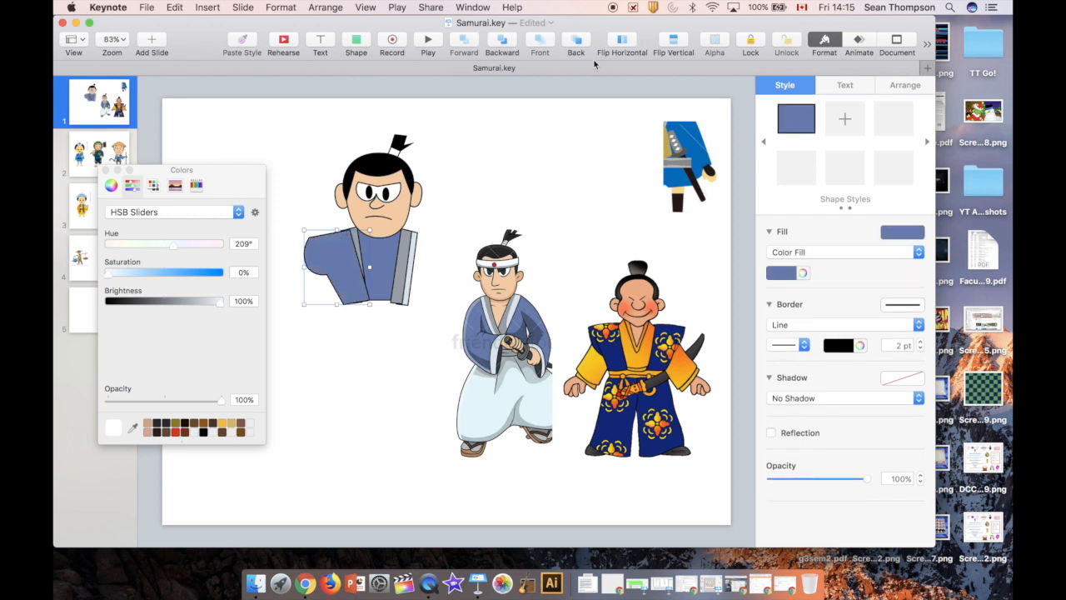
pyautogui.click(574, 43)
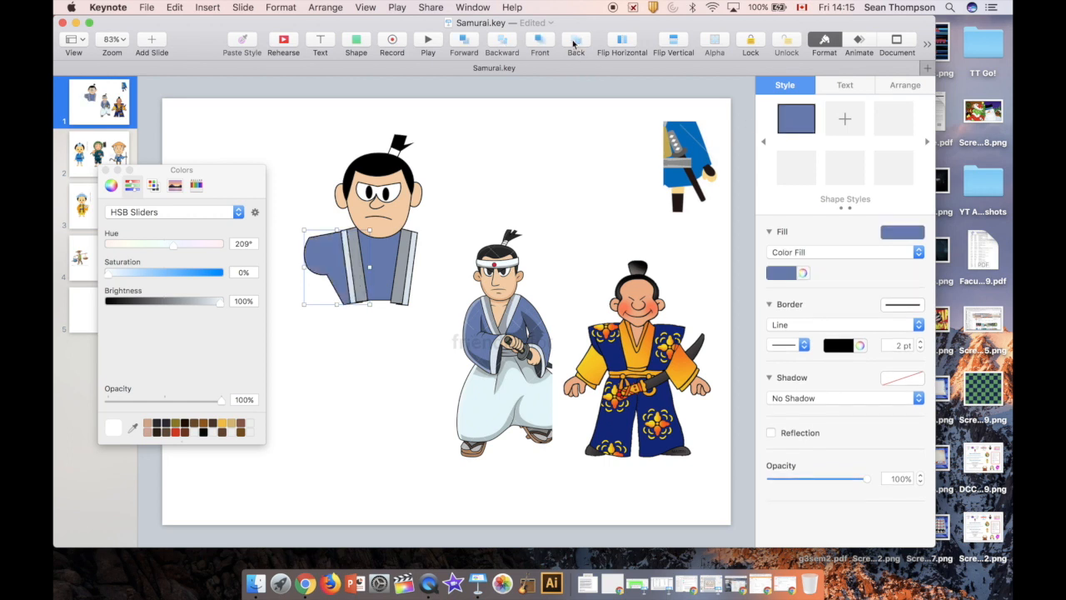
# Step: Place a horizontally flipped duplicate of the upper sleeve on the torso's opposite side and send it to the back
pyautogui.press('super+d')
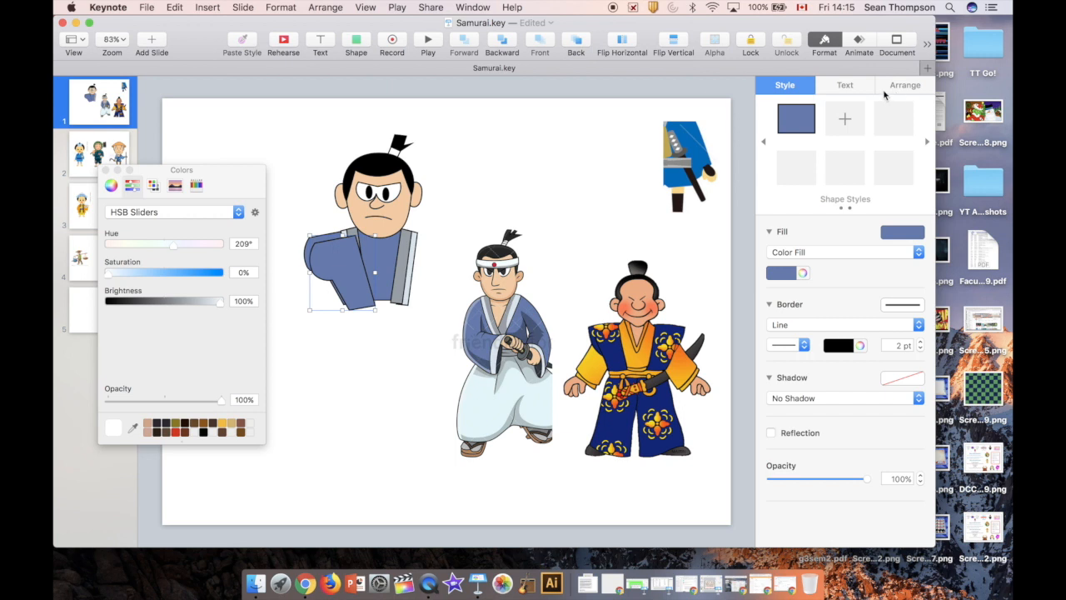
pyautogui.click(908, 86)
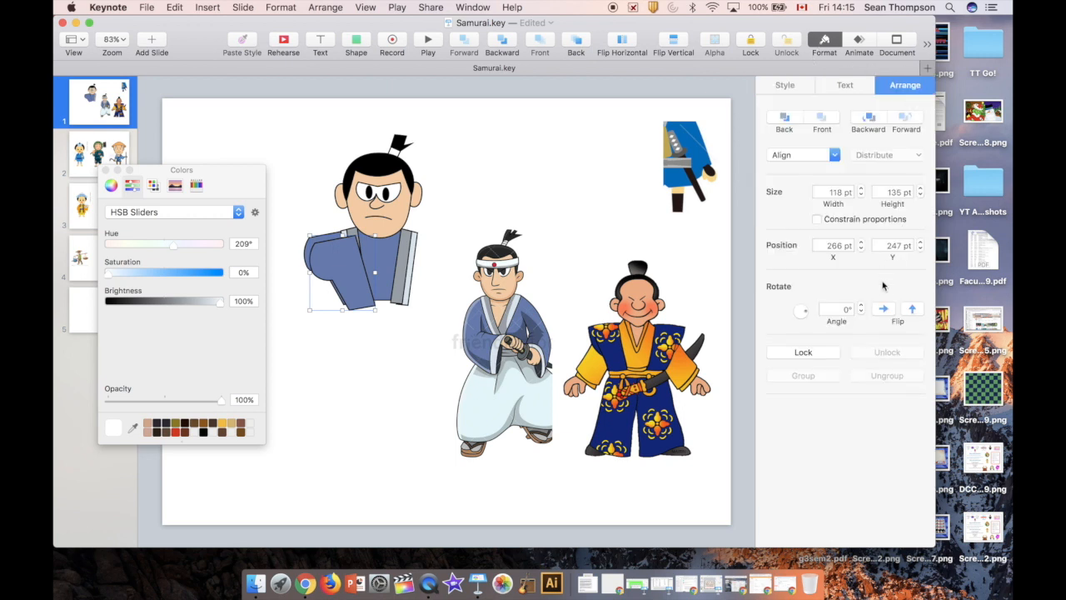
pyautogui.click(884, 309)
pyautogui.moveTo(359, 267); pyautogui.dragTo(432, 256)
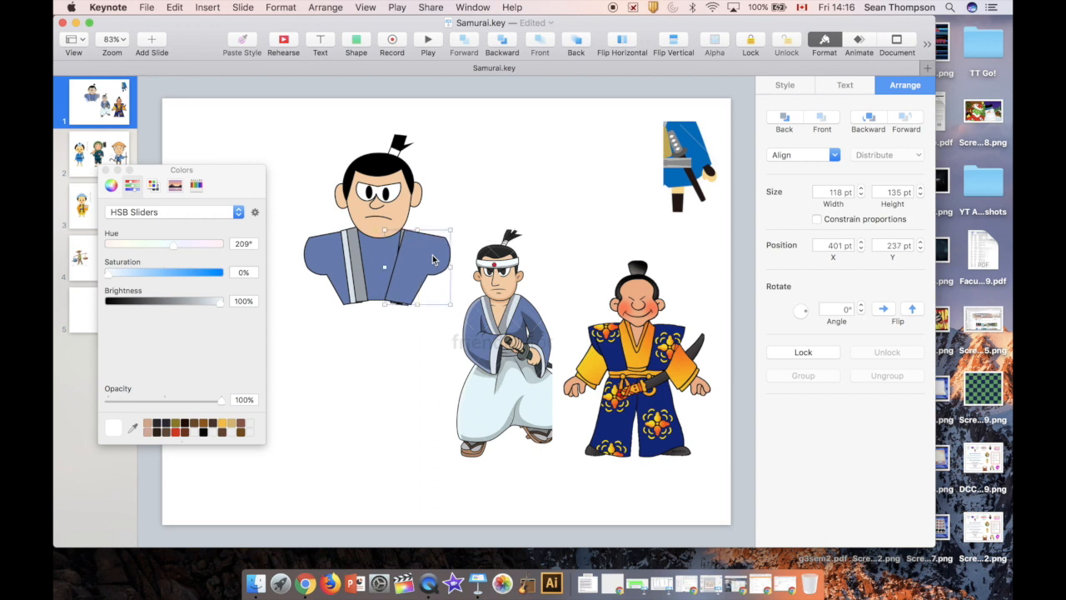
pyautogui.click(582, 37)
# Step: Move the white-headband reference samurai up past the slide's upper edge and draw a V-shaped neckline below the new samurai's chin with the Pen tool
pyautogui.moveTo(498, 265); pyautogui.dragTo(507, 90)
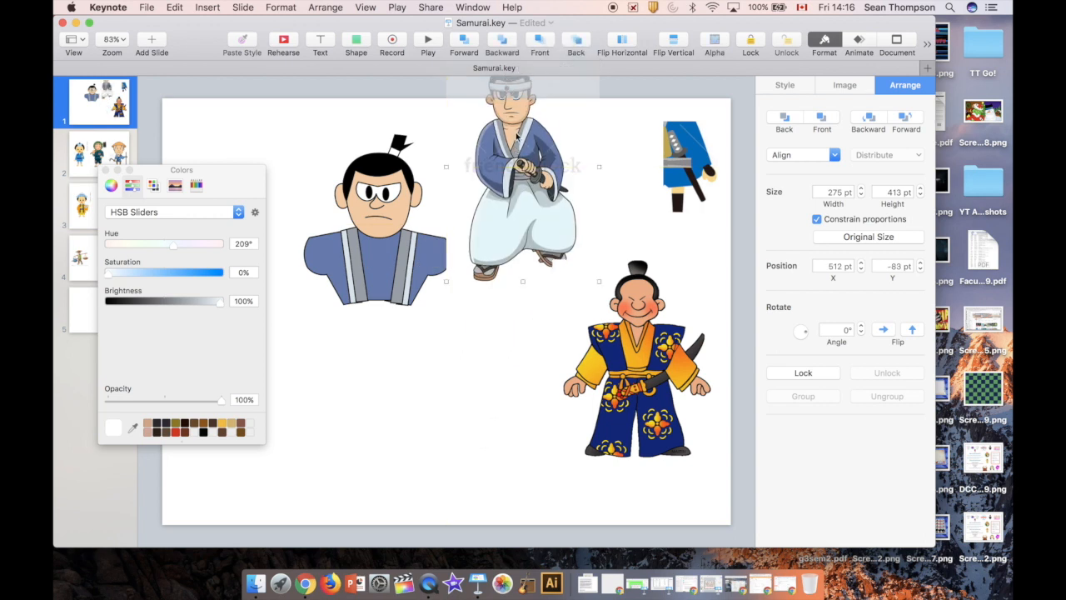
pyautogui.click(362, 47)
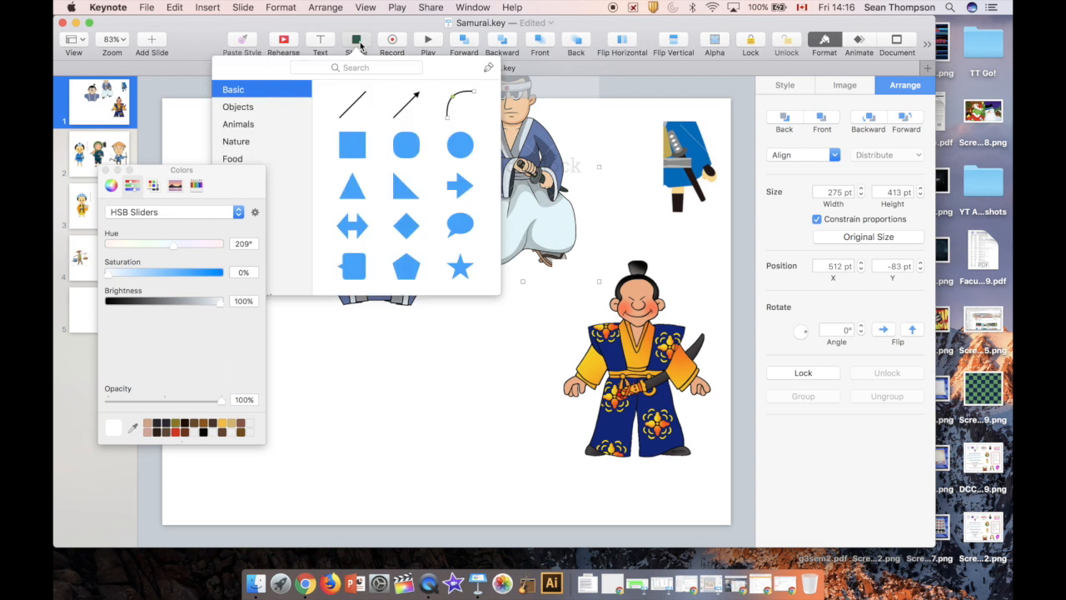
pyautogui.click(488, 66)
pyautogui.click(362, 228)
pyautogui.click(364, 230)
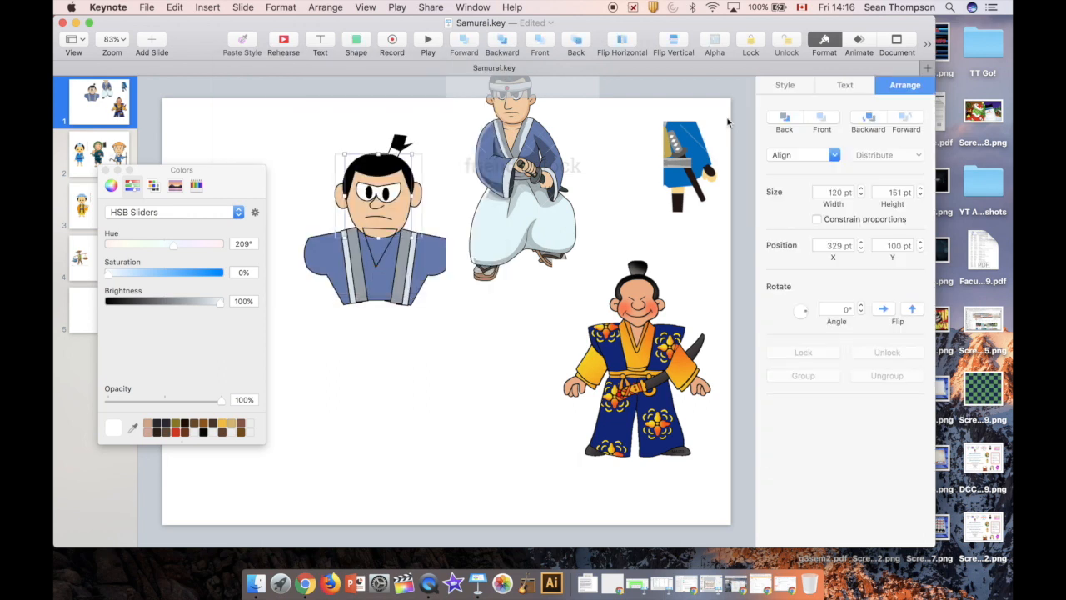
# Step: Save the face's skin-tone fill and black border as a new shape style
pyautogui.click(785, 86)
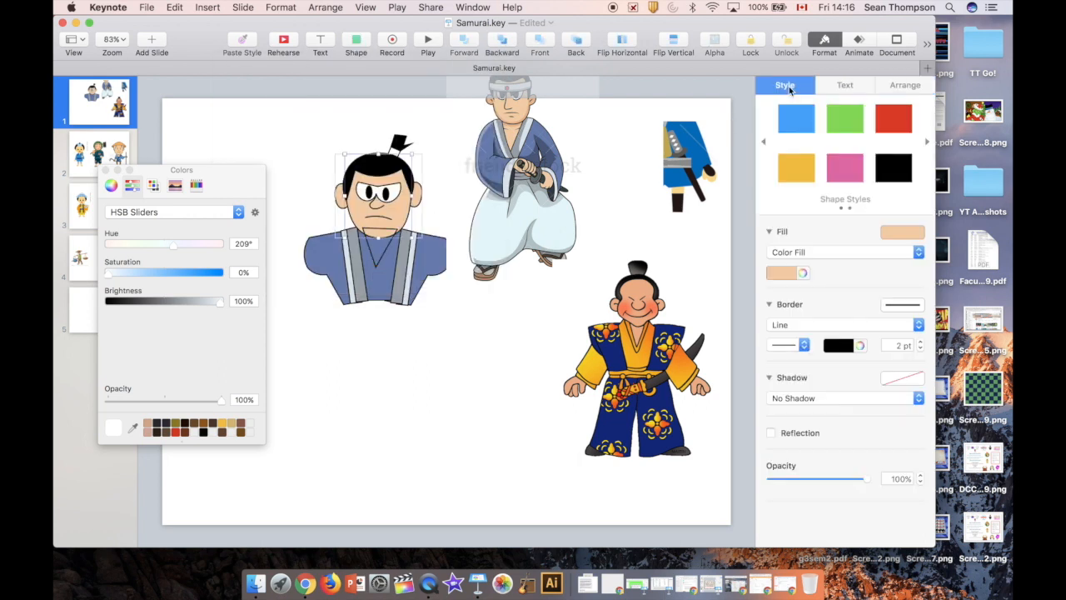
pyautogui.click(763, 142)
pyautogui.click(850, 121)
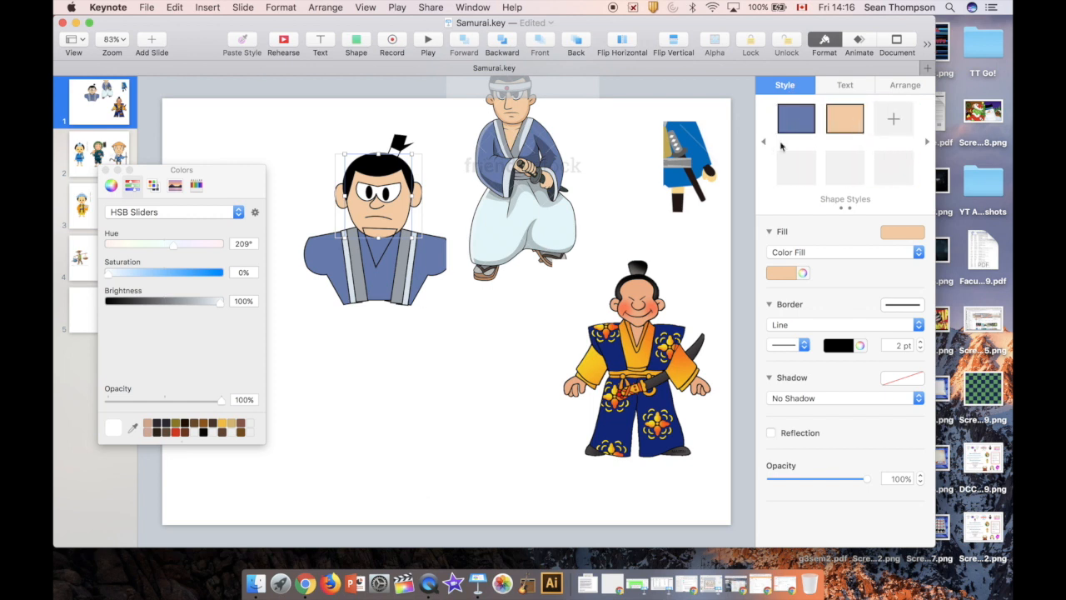
# Step: Apply the saved skin-tone shape style to the V-shaped neckline and send it backward behind the chin
pyautogui.click(382, 256)
pyautogui.click(382, 256)
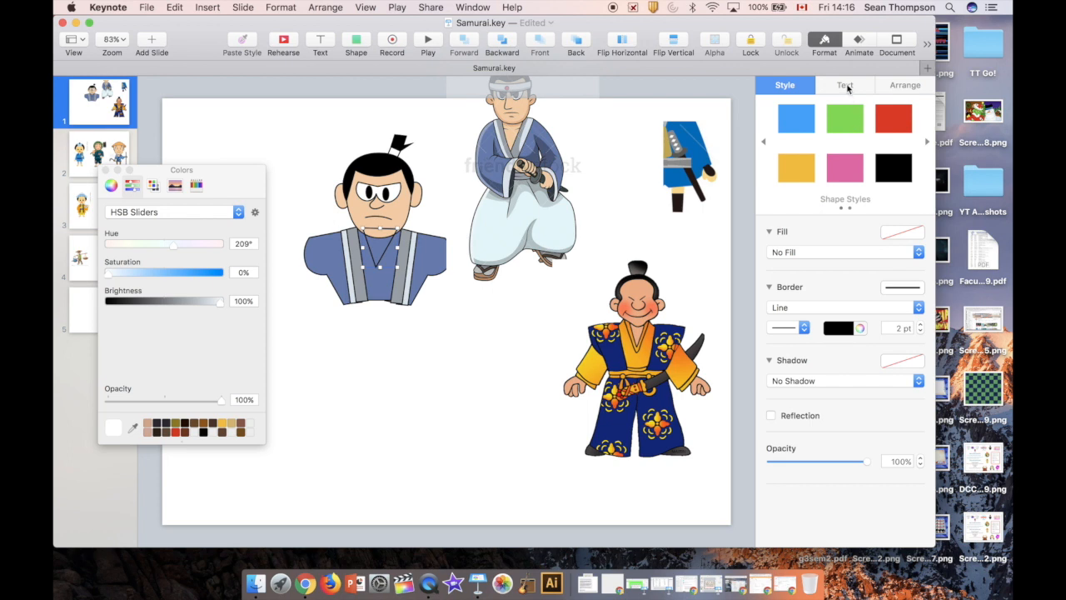
pyautogui.click(765, 145)
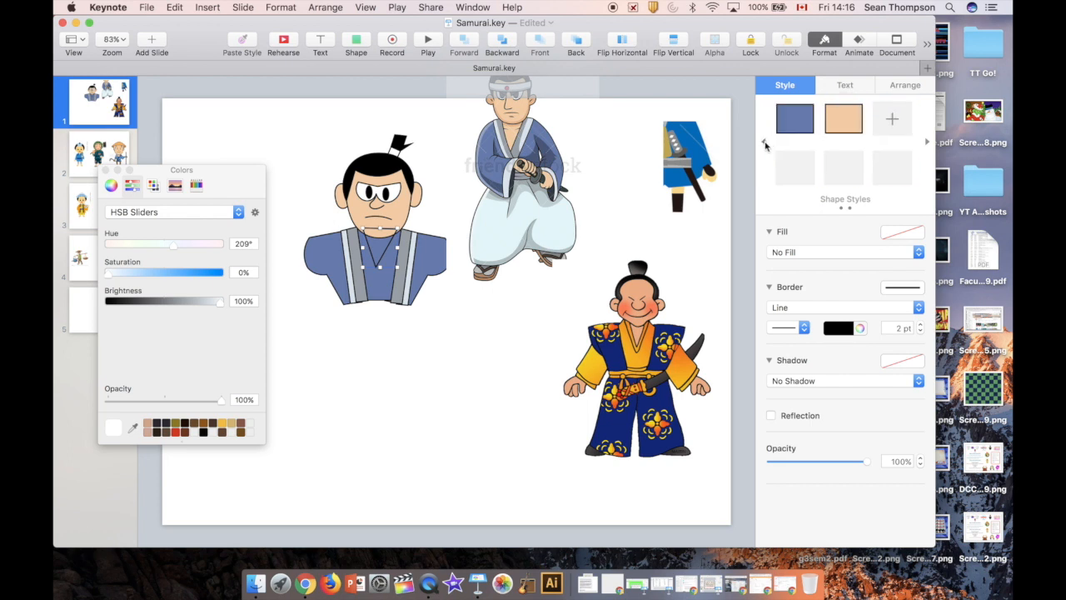
pyautogui.click(849, 124)
pyautogui.click(505, 47)
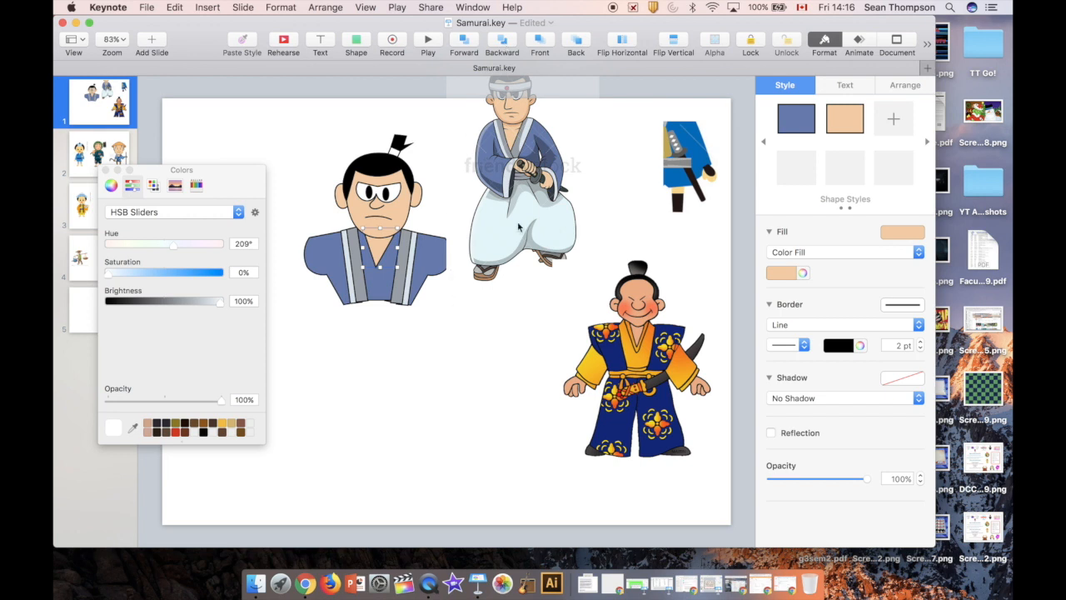
# Step: Shift the white-headband reference samurai away from the sleeve and draw a four-sided lower sleeve about 82 by 136 pt with the Pen tool
pyautogui.moveTo(518, 226); pyautogui.dragTo(532, 227)
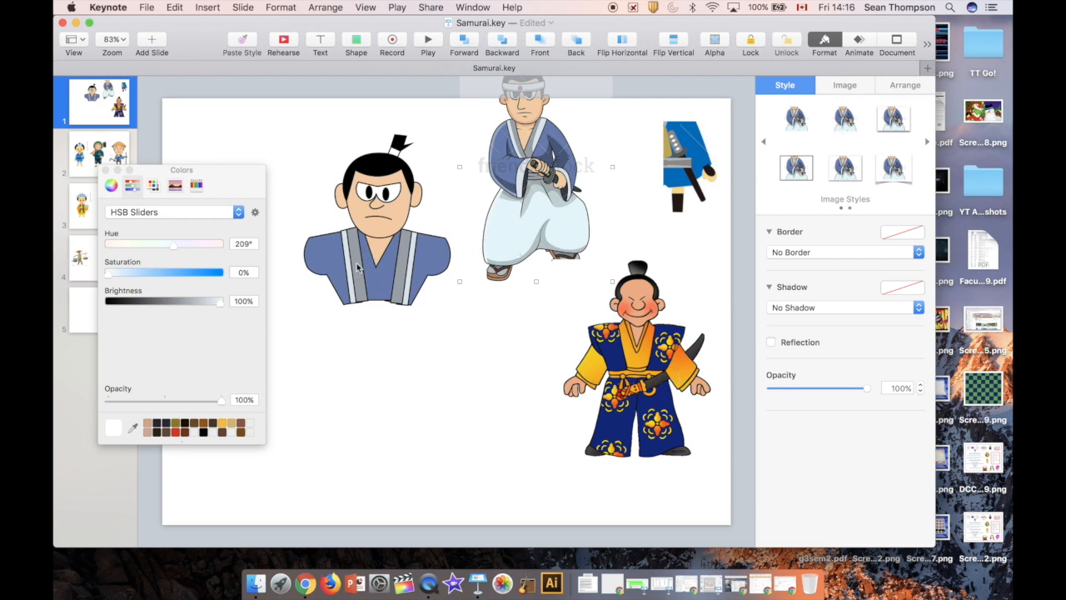
pyautogui.click(364, 46)
pyautogui.click(490, 72)
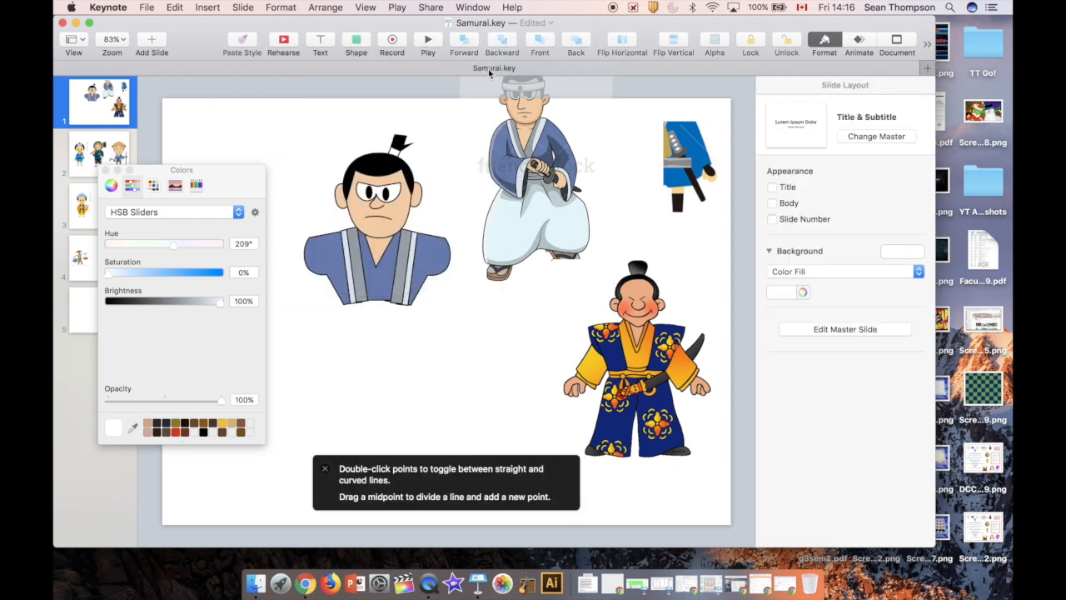
pyautogui.click(310, 251)
pyautogui.click(292, 311)
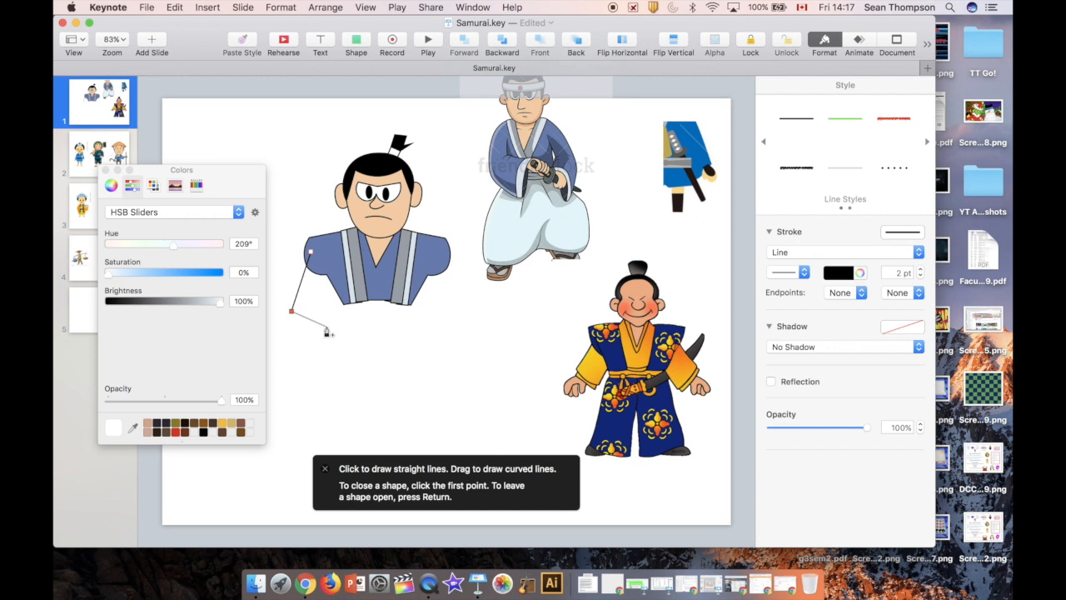
pyautogui.click(329, 326)
pyautogui.click(337, 260)
pyautogui.click(310, 251)
# Step: Save the pale blue lapel strip's fill and border as a new shape style
pyautogui.click(353, 299)
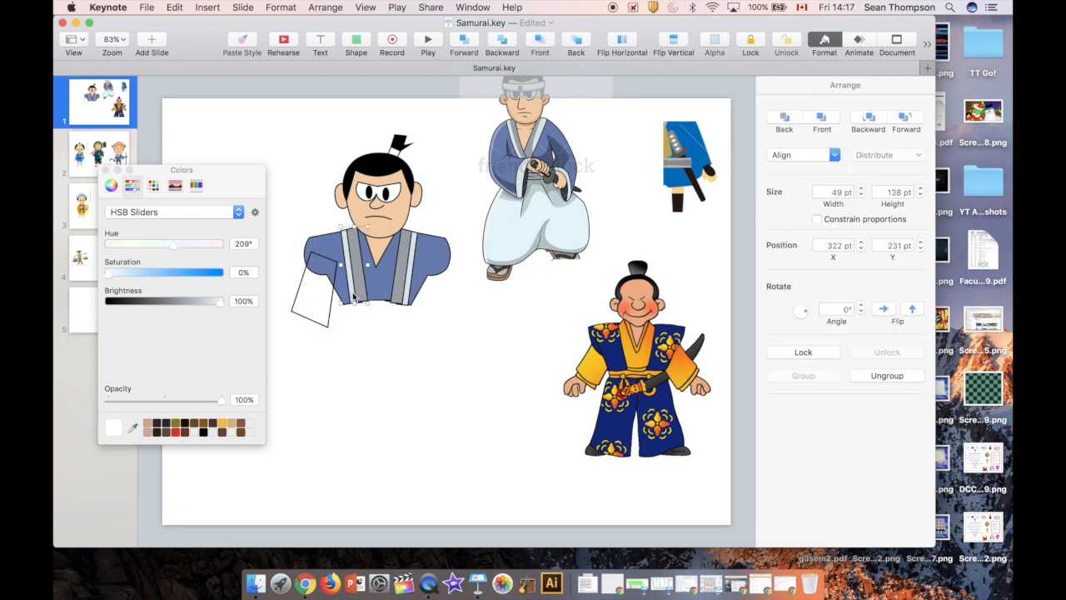
pyautogui.click(353, 298)
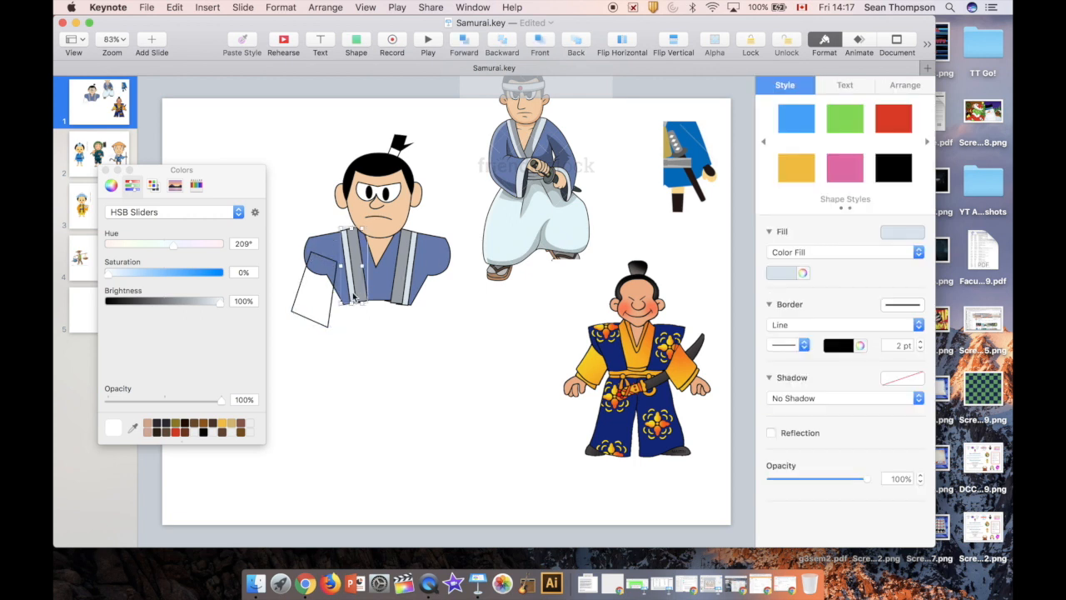
pyautogui.click(764, 142)
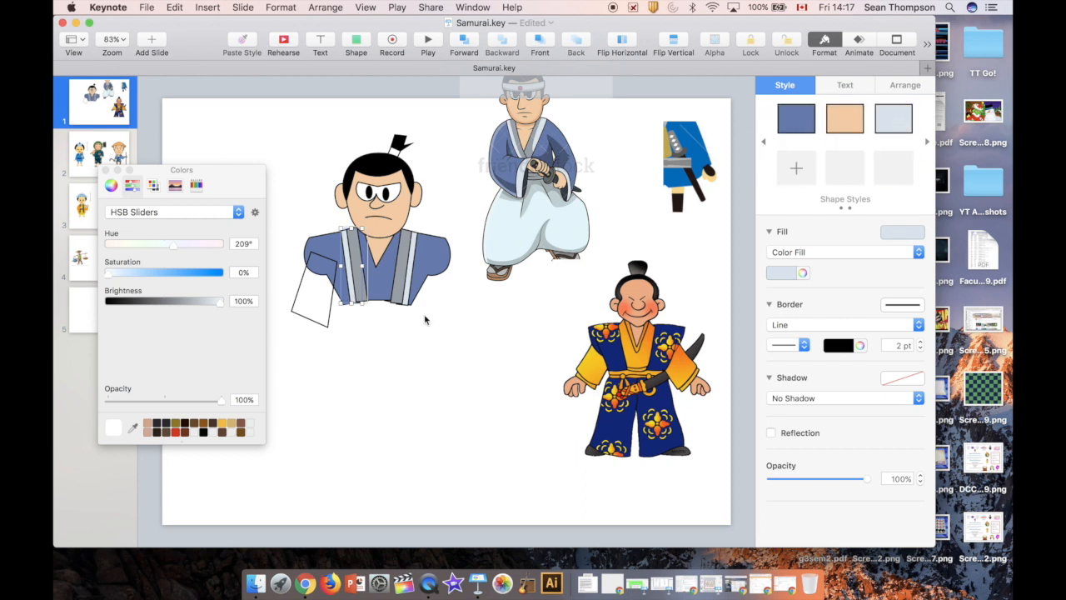
# Step: Apply the saved pale blue shape style to the lower sleeve and send it behind the upper sleeve
pyautogui.click(319, 325)
pyautogui.click(323, 320)
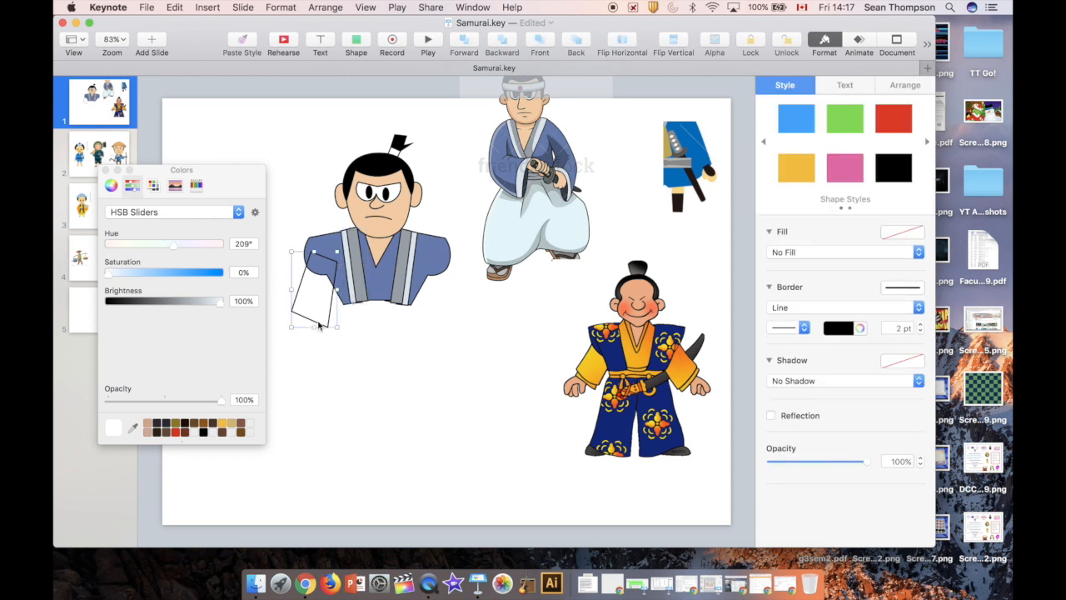
pyautogui.click(764, 142)
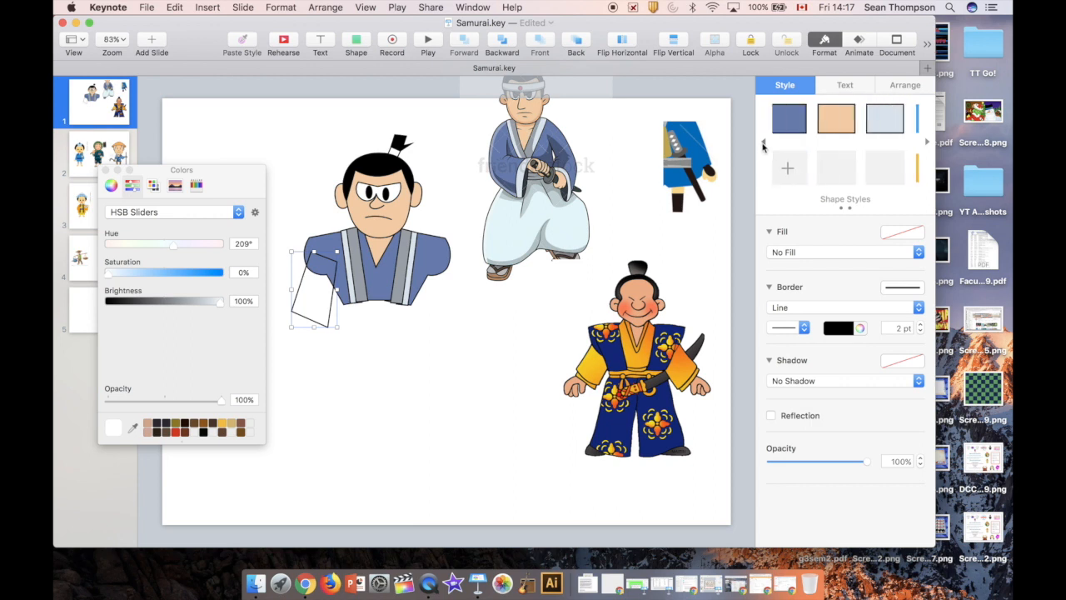
pyautogui.click(894, 128)
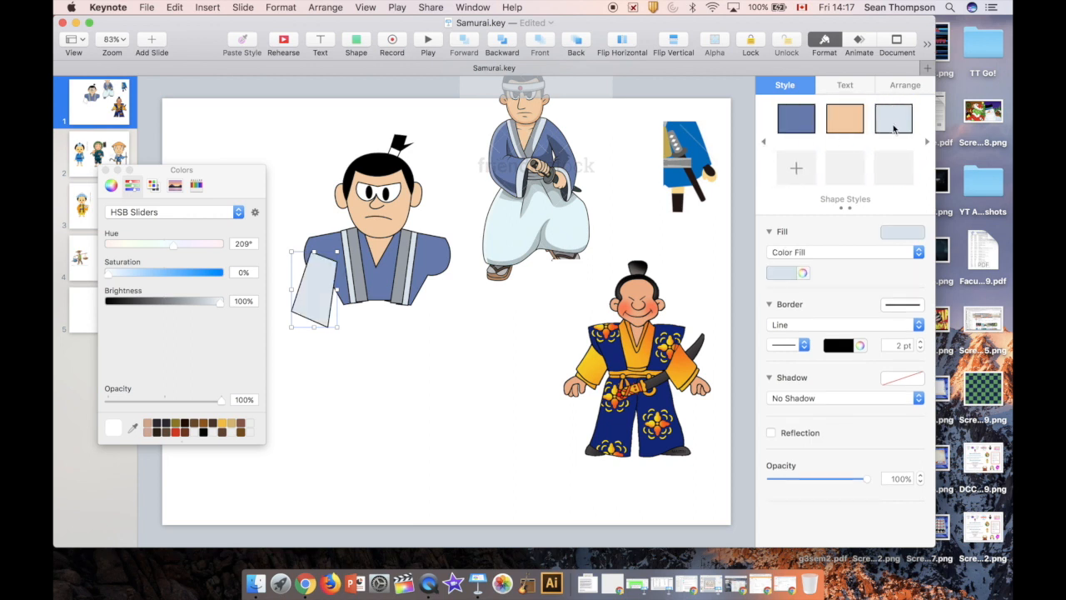
pyautogui.click(580, 44)
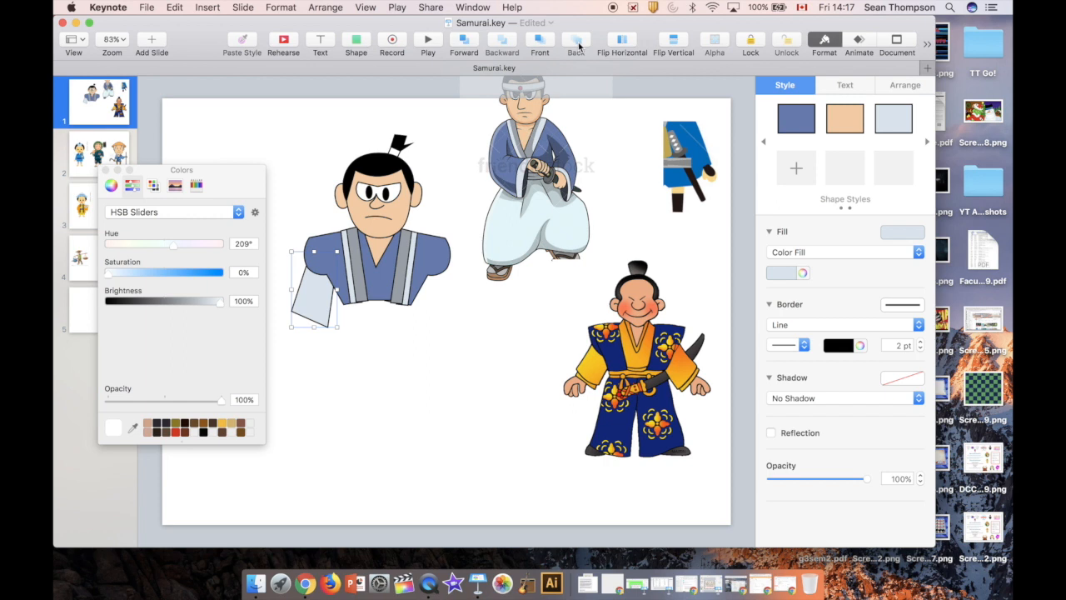
# Step: Place a horizontally flipped duplicate of the lower sleeve under the opposite upper sleeve and send it to the back
pyautogui.press('super+d')
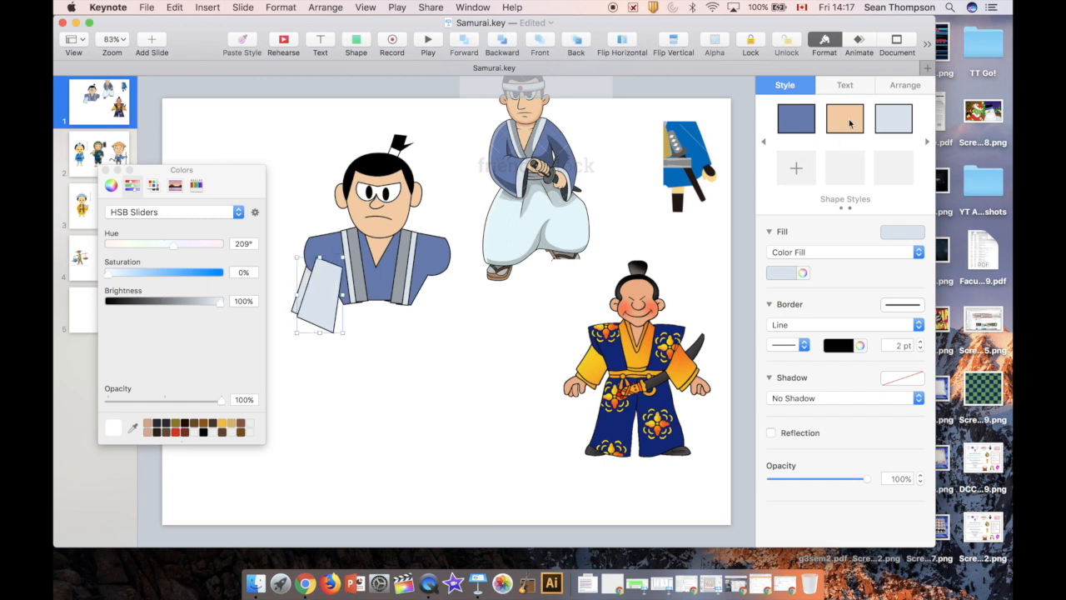
pyautogui.click(905, 85)
pyautogui.click(884, 310)
pyautogui.moveTo(331, 299); pyautogui.dragTo(460, 301)
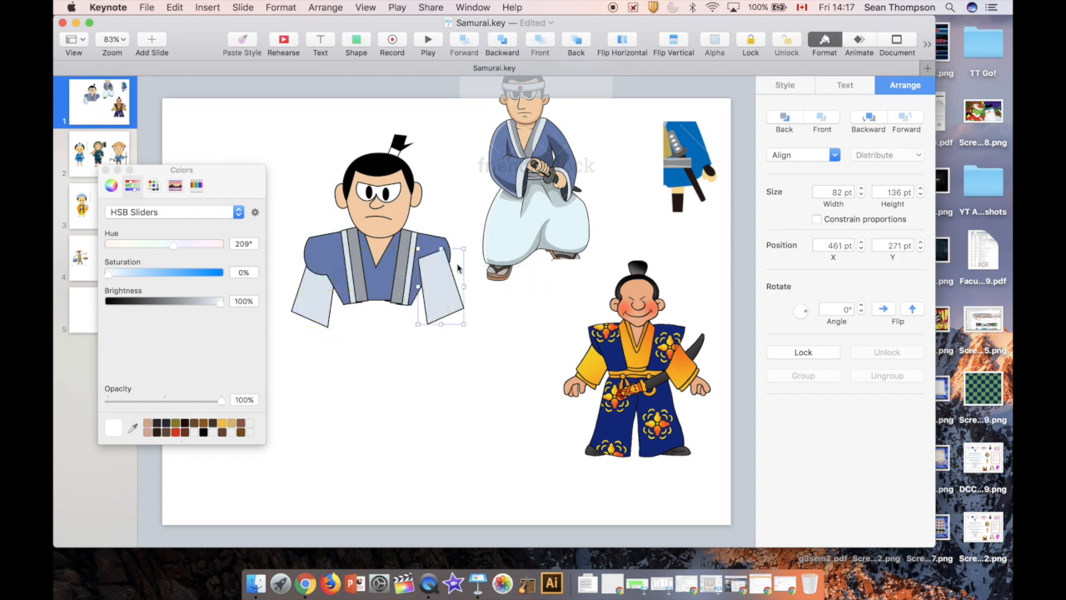
pyautogui.click(577, 46)
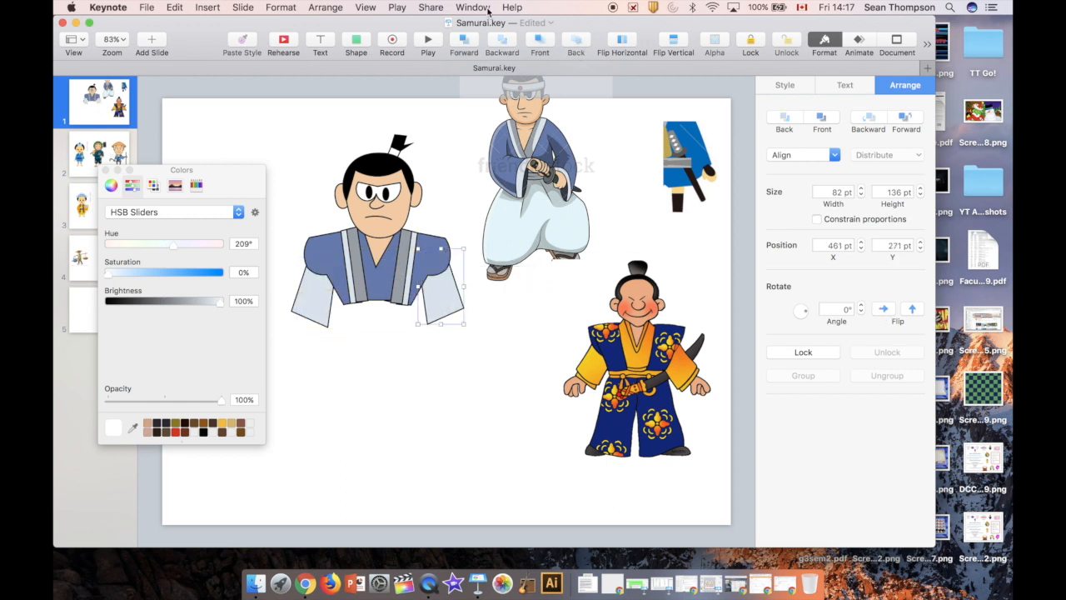
# Step: Add a circle with the saved skin-tone shape style, shrink it to hand size at one lower sleeve's end and send it to the back
pyautogui.click(358, 45)
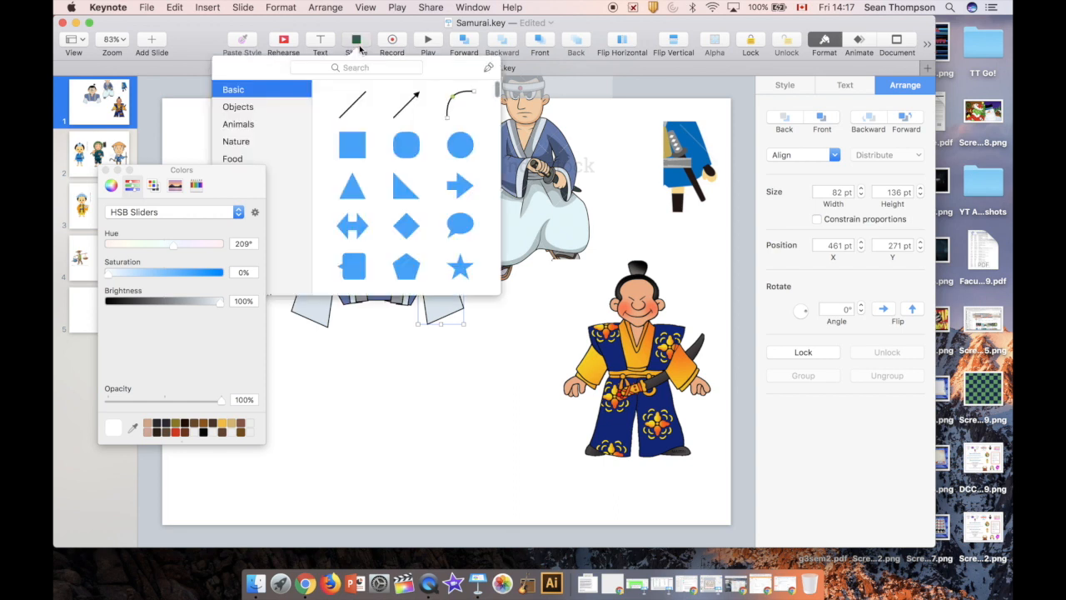
pyautogui.click(459, 143)
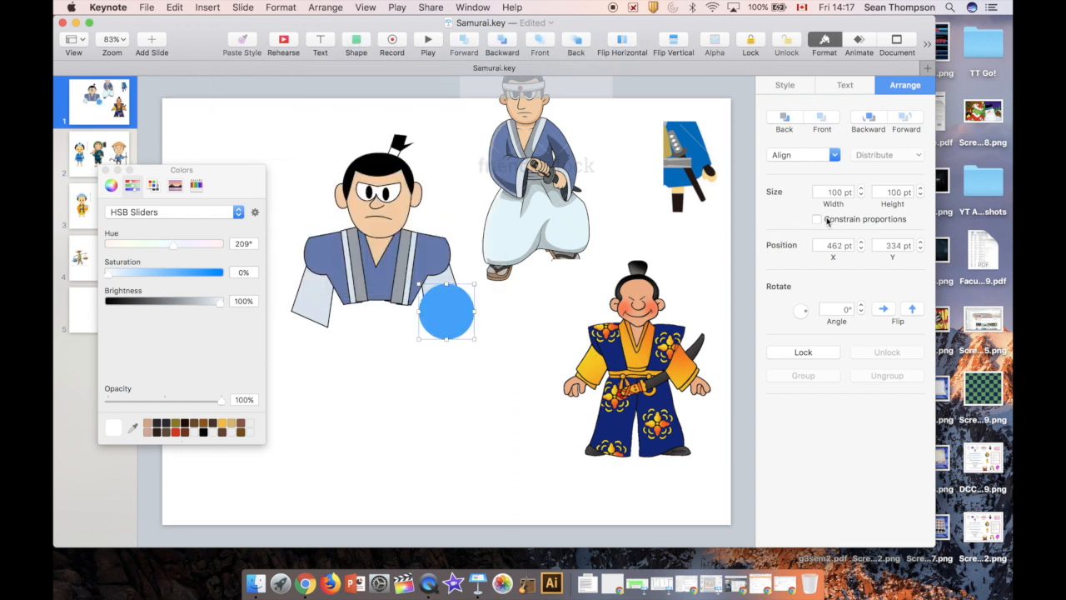
pyautogui.click(786, 86)
pyautogui.click(765, 144)
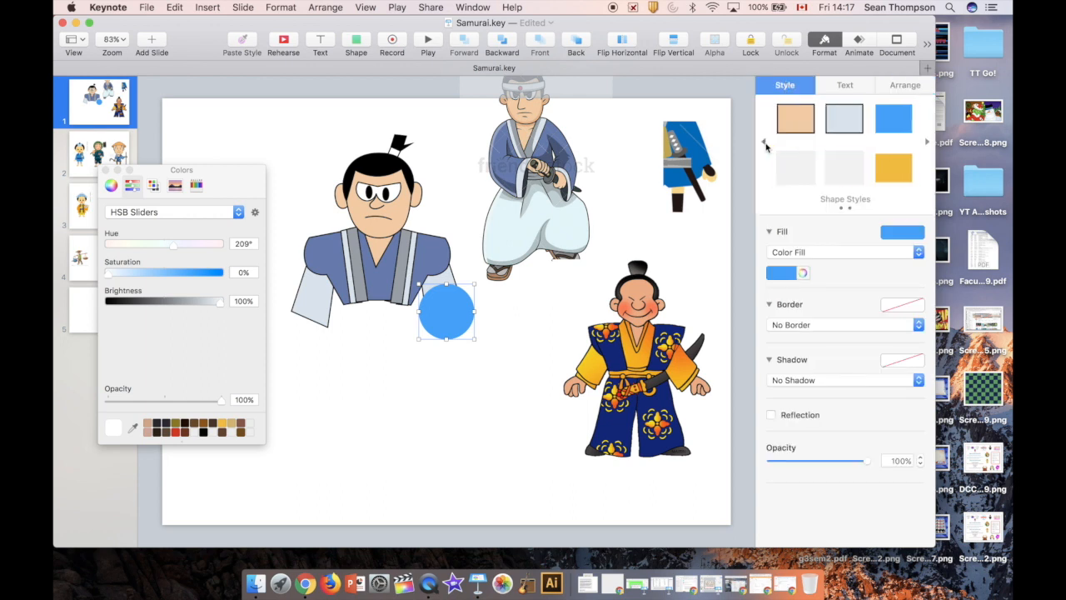
pyautogui.click(850, 123)
pyautogui.moveTo(463, 321); pyautogui.dragTo(313, 341)
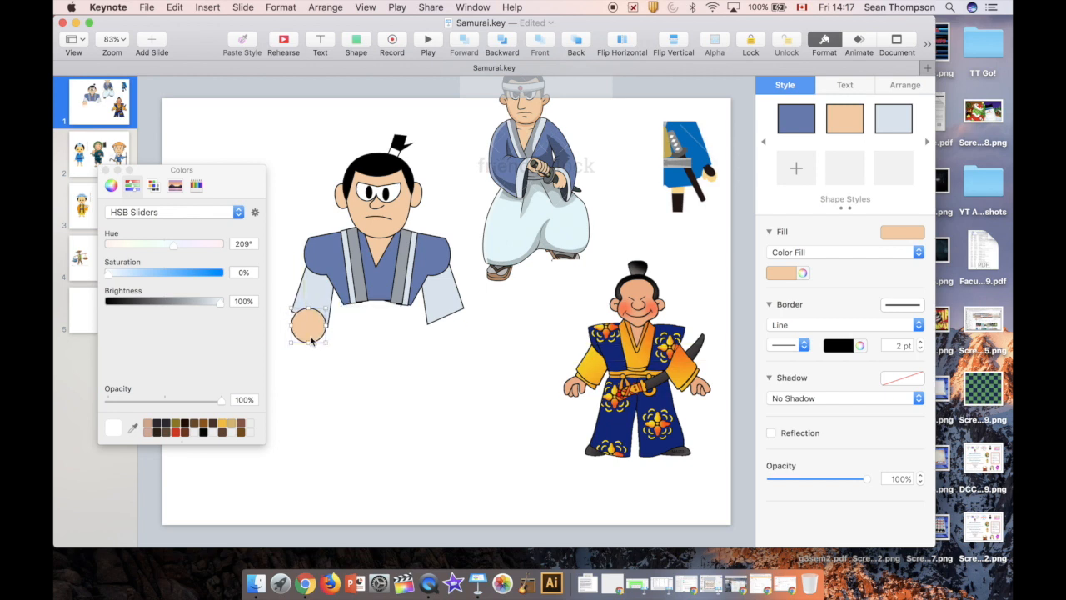
pyautogui.click(576, 46)
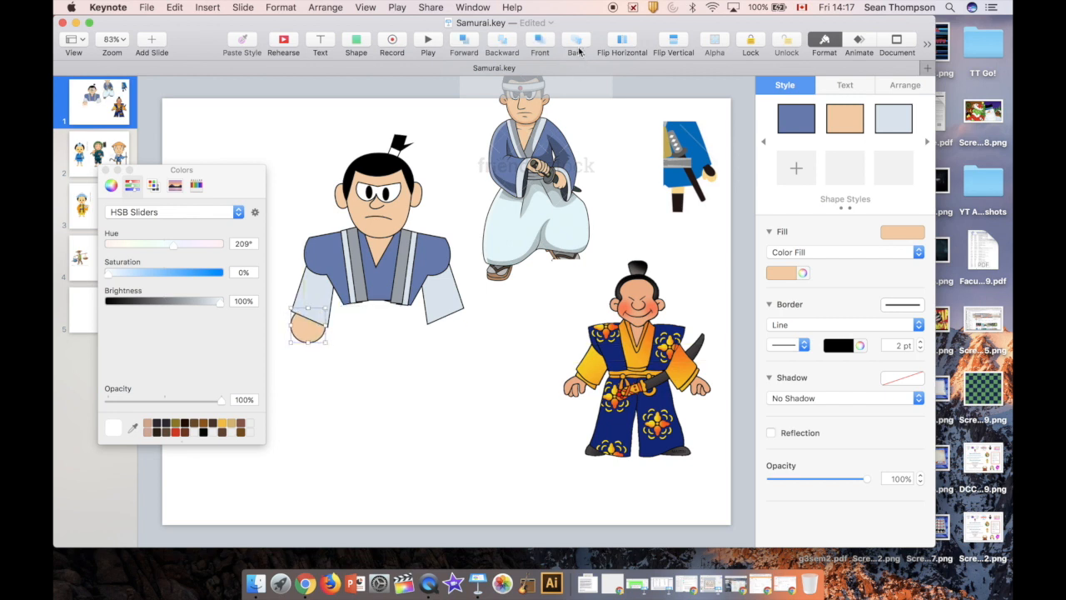
# Step: Place a duplicate of the round hand at the end of the opposite lower sleeve, behind it, and nudge it into line
pyautogui.moveTo(309, 342); pyautogui.dragTo(447, 333)
pyautogui.click(576, 46)
pyautogui.press('Left')
pyautogui.press('Left')
pyautogui.press('Left')
pyautogui.press('Down')
pyautogui.press('Down')
pyautogui.press('Down')
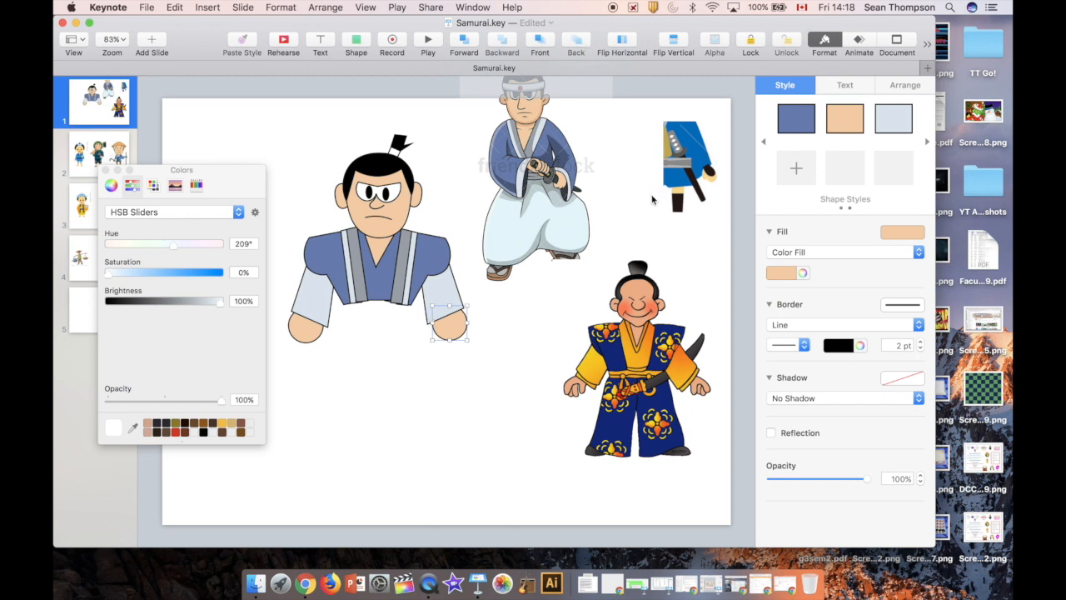
# Step: Draw baggy trousers below the robe with the Pen tool, with curved, bulging legs meeting at a central notch along the lower edge
pyautogui.click(356, 43)
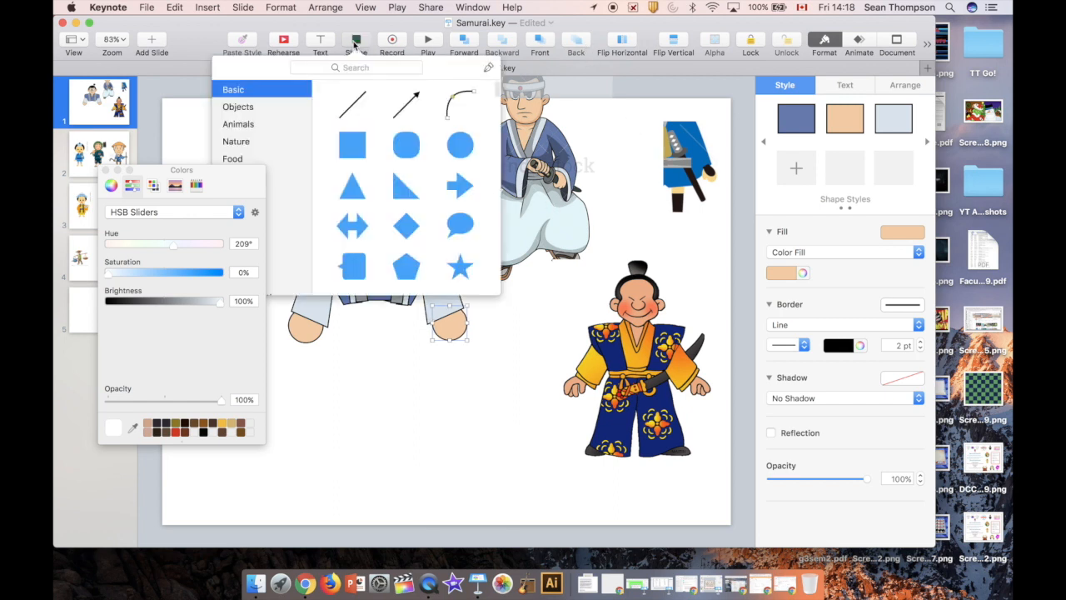
pyautogui.click(490, 69)
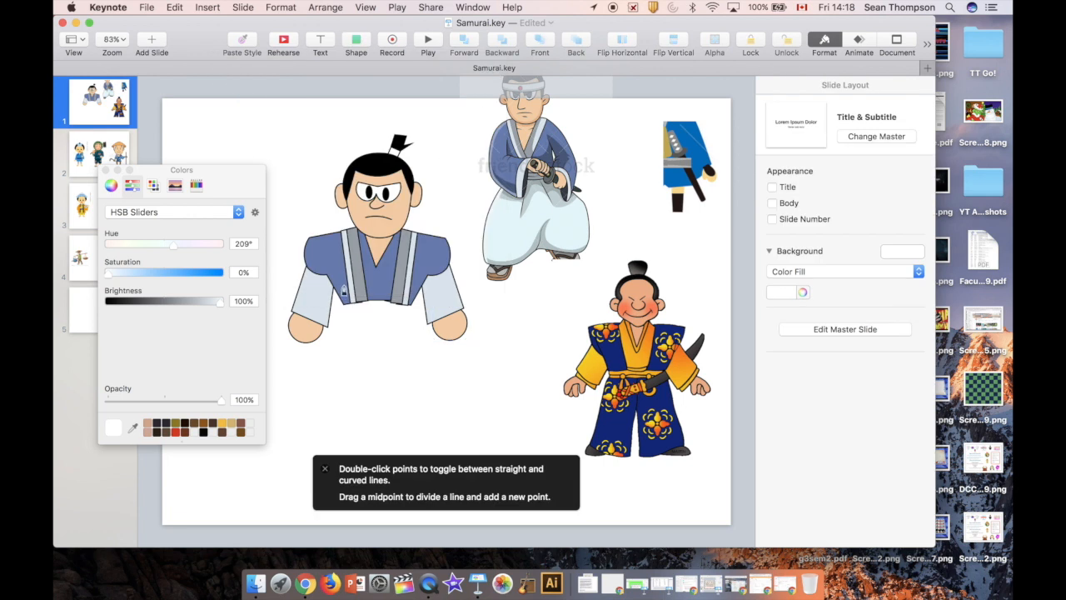
pyautogui.click(343, 302)
pyautogui.click(307, 384)
pyautogui.click(374, 415)
pyautogui.click(385, 408)
pyautogui.click(414, 422)
pyautogui.click(466, 404)
pyautogui.click(432, 341)
pyautogui.click(410, 304)
pyautogui.click(343, 302)
pyautogui.doubleClick(307, 384)
pyautogui.doubleClick(374, 416)
pyautogui.doubleClick(414, 422)
pyautogui.moveTo(311, 337); pyautogui.dragTo(323, 337)
pyautogui.moveTo(330, 414); pyautogui.dragTo(326, 419)
pyautogui.press('Escape')
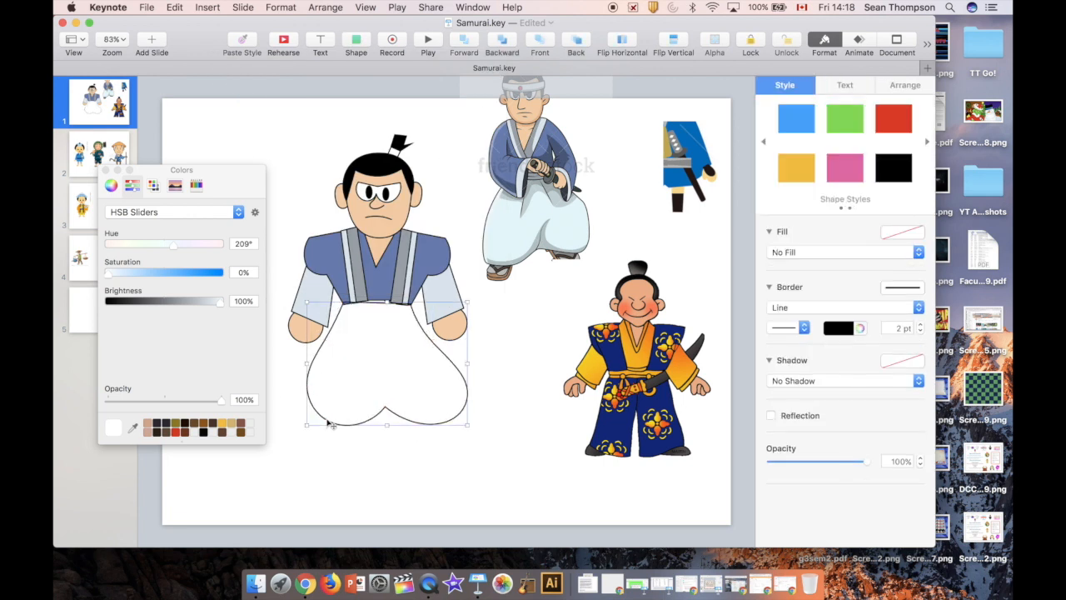
# Step: Apply the saved pale blue shape style to the trousers, send them to the back and nudge them up under the robe
pyautogui.click(763, 145)
pyautogui.click(883, 127)
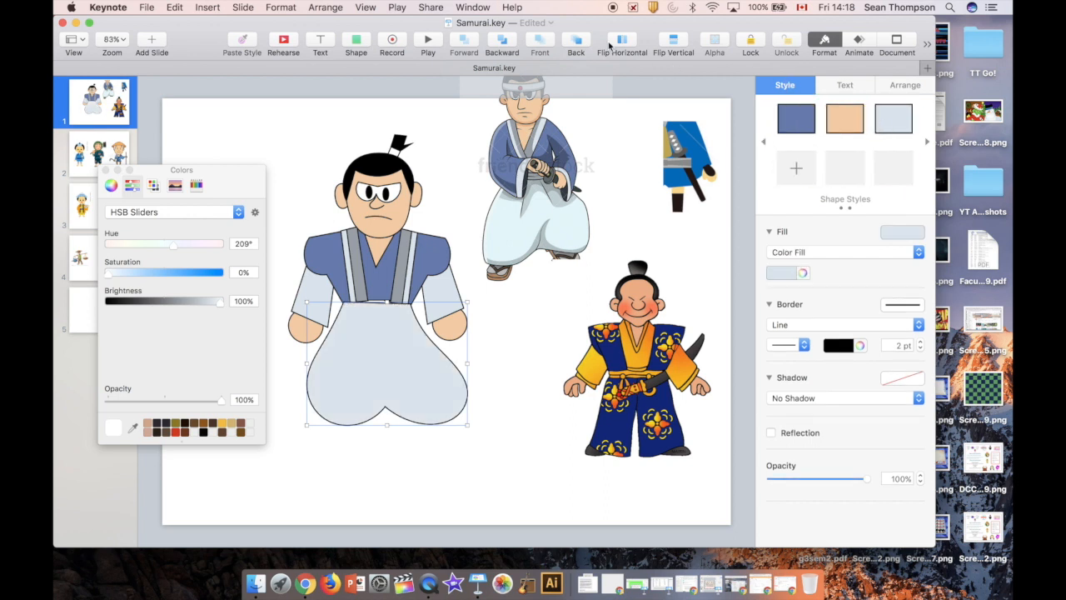
pyautogui.click(576, 42)
pyautogui.hotkey('shift', 'Up')
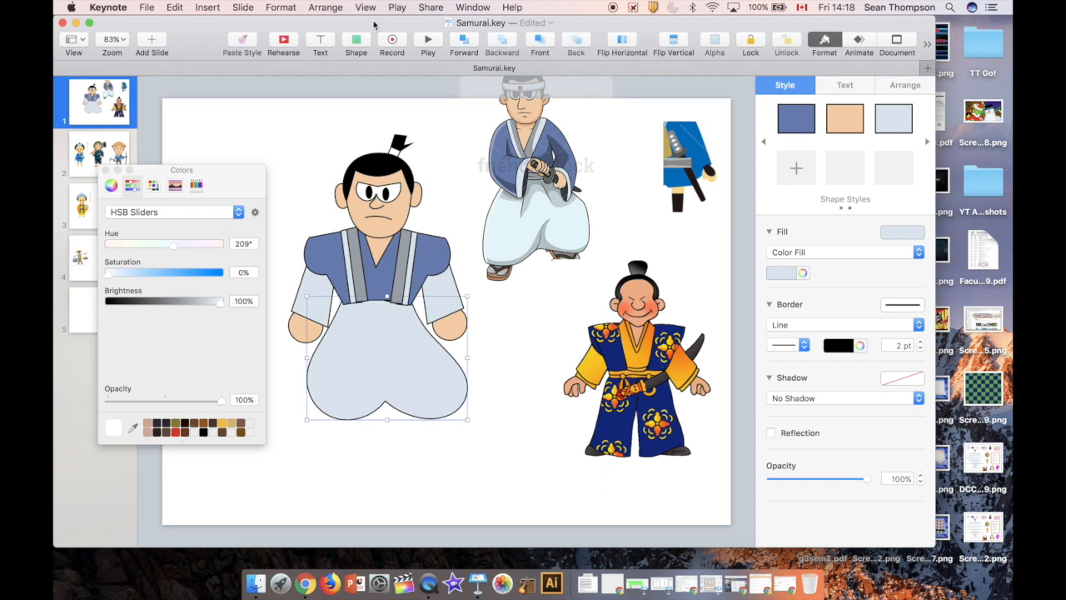
# Step: Duplicate the pale blue lapel strip, rotate the copy to 278.3° and lay it across the waist as a belt
pyautogui.click(355, 44)
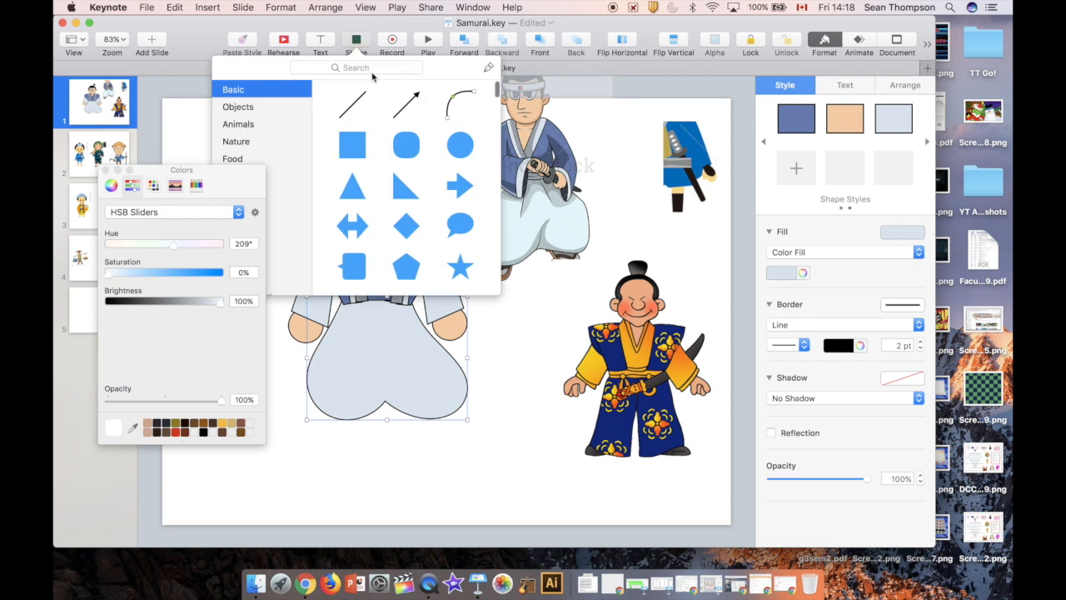
pyautogui.click(609, 211)
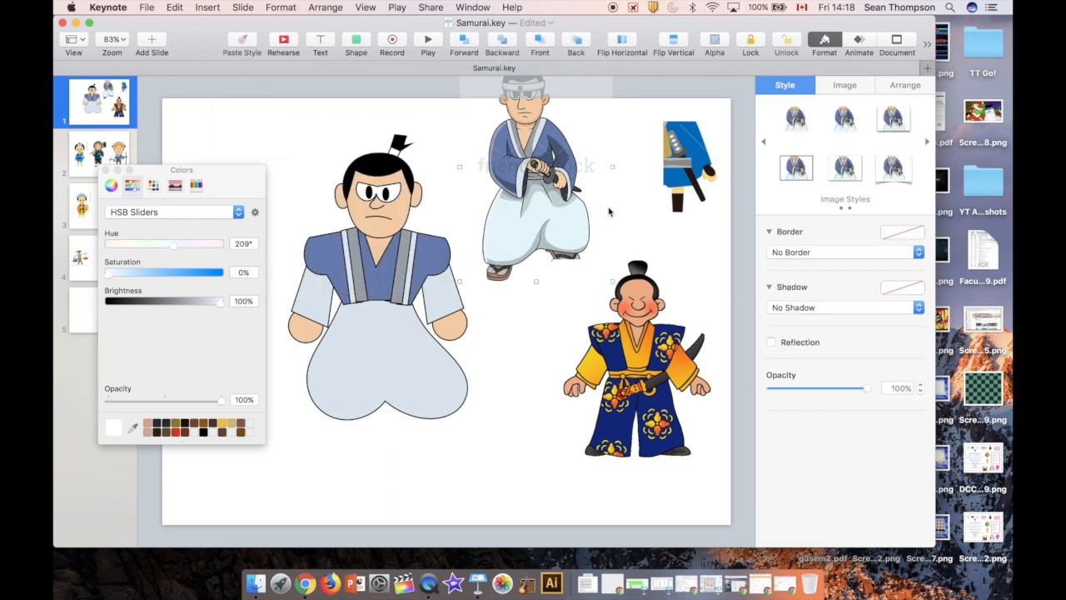
pyautogui.click(415, 263)
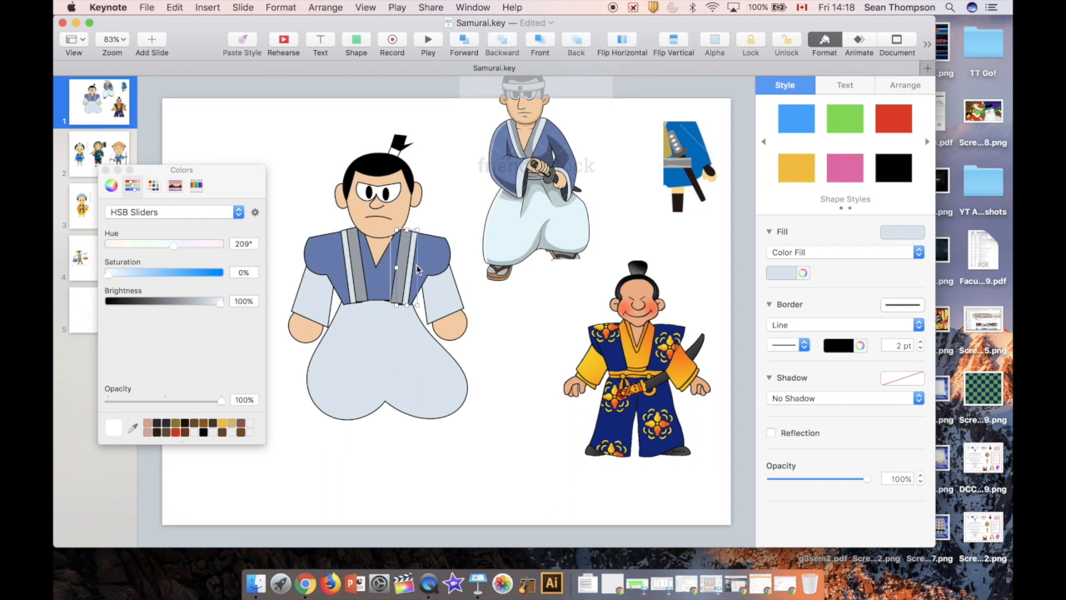
pyautogui.click(481, 379)
pyautogui.press('super+z')
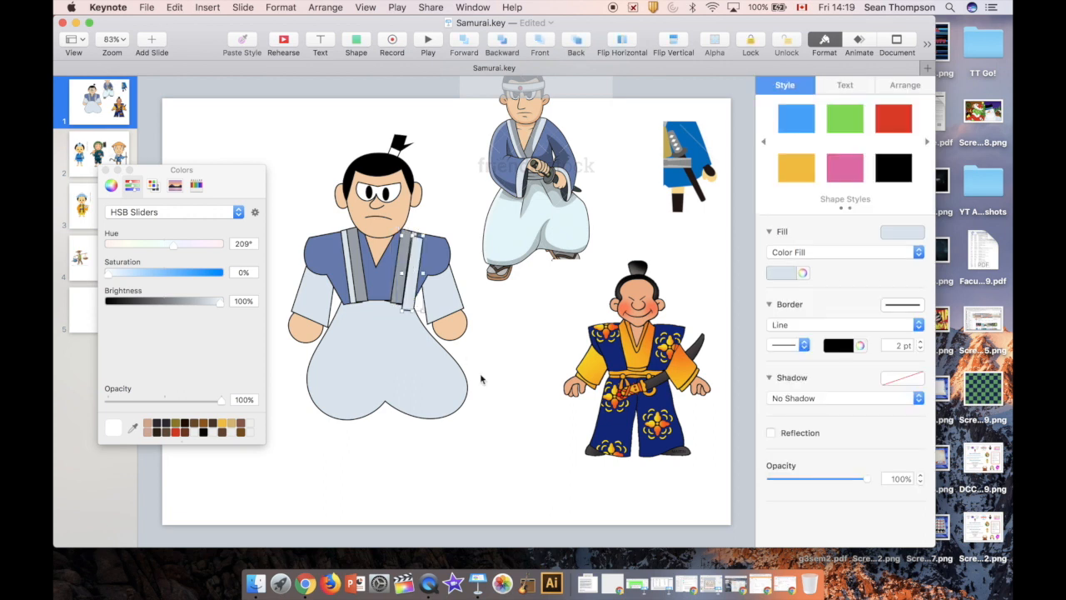
pyautogui.click(898, 86)
pyautogui.moveTo(805, 310); pyautogui.dragTo(799, 327)
pyautogui.moveTo(435, 275); pyautogui.dragTo(401, 305)
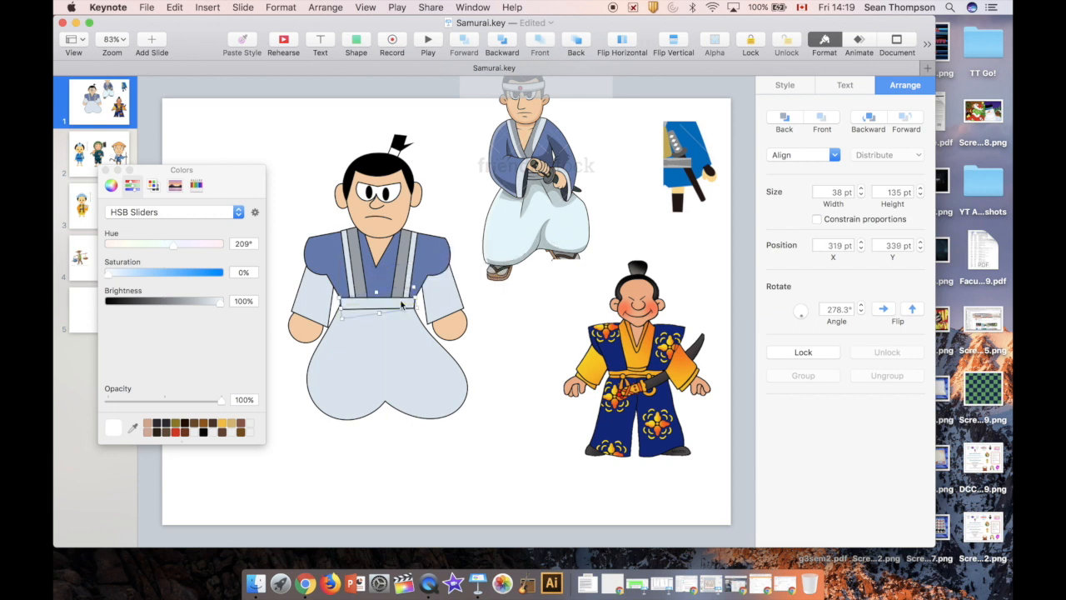
# Step: Place a rounded square over one trouser leg's lower end and fill it with the brown sampled from the white-headband samurai's sandal
pyautogui.click(356, 43)
pyautogui.click(408, 145)
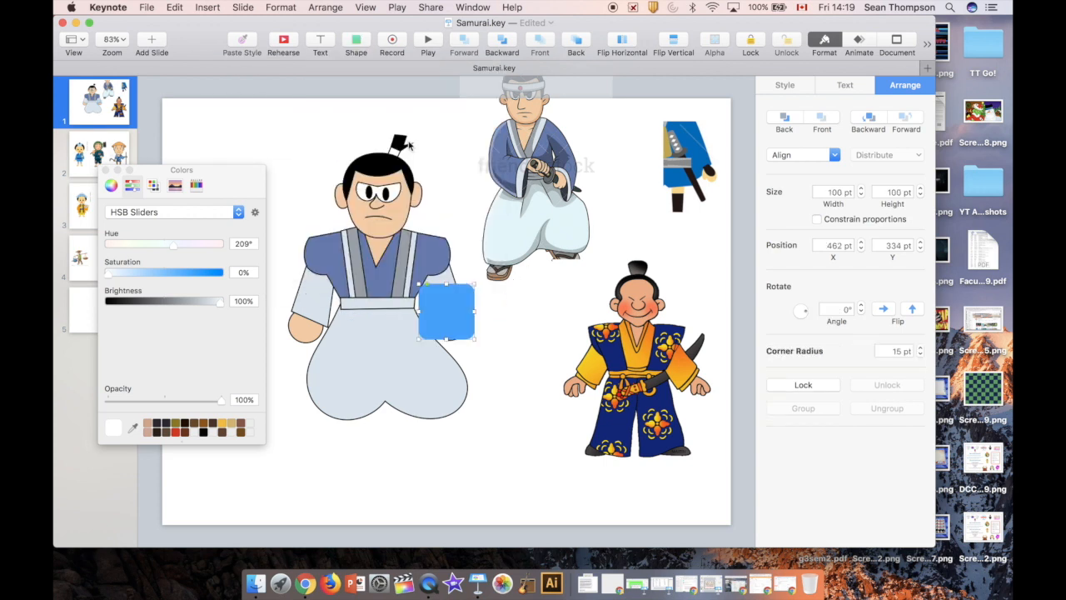
pyautogui.moveTo(454, 312); pyautogui.dragTo(353, 401)
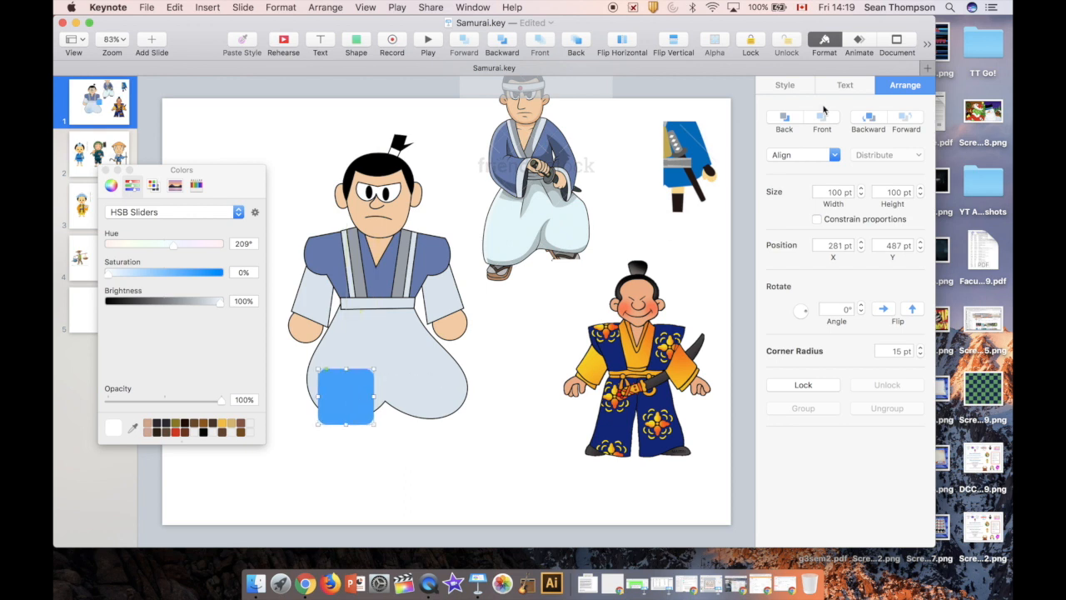
pyautogui.click(785, 85)
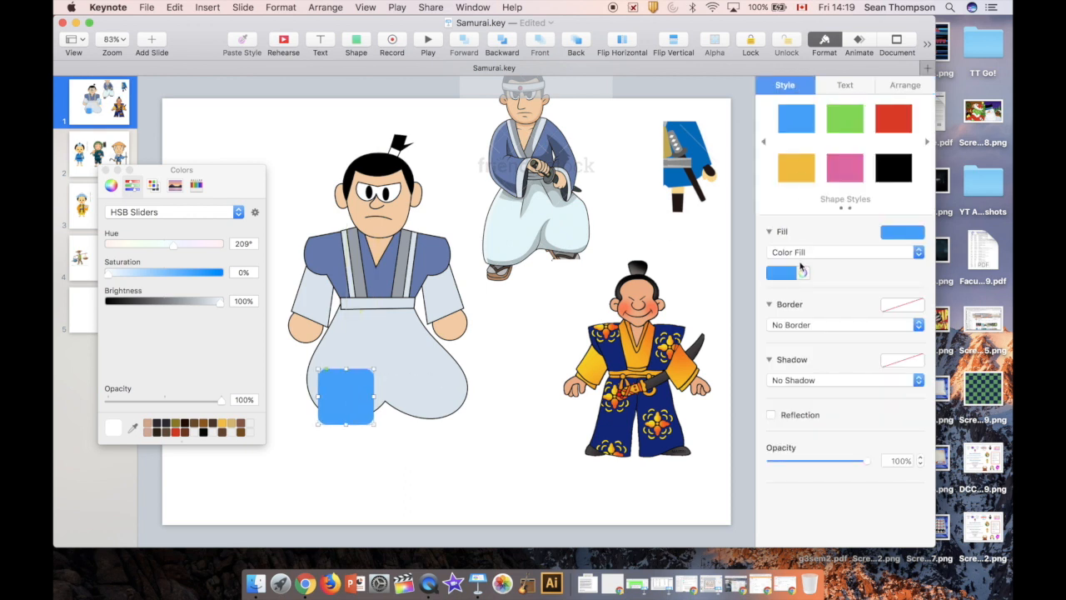
pyautogui.click(802, 273)
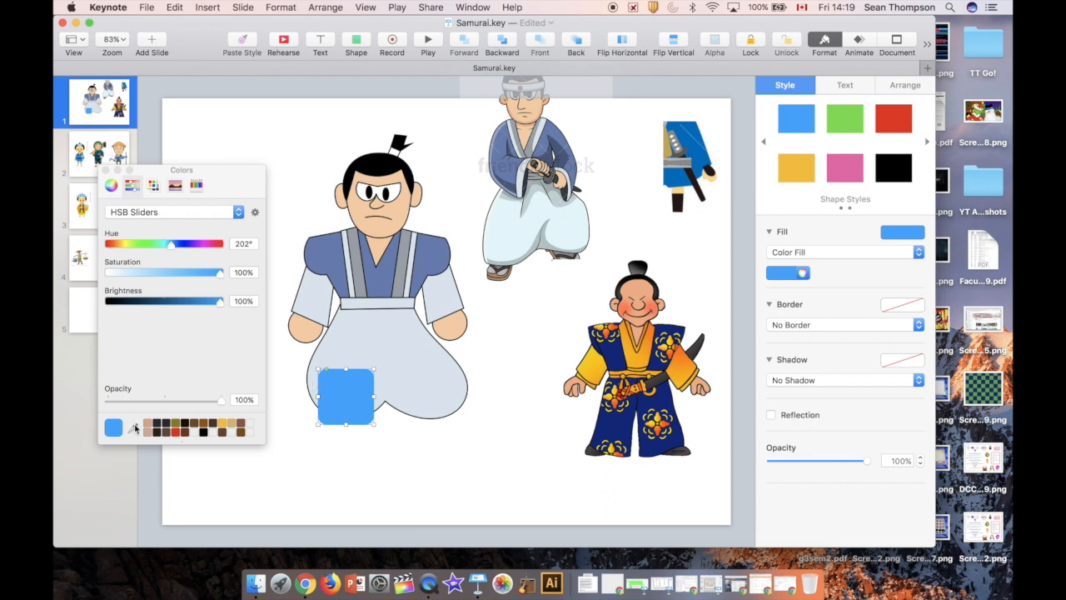
pyautogui.click(134, 429)
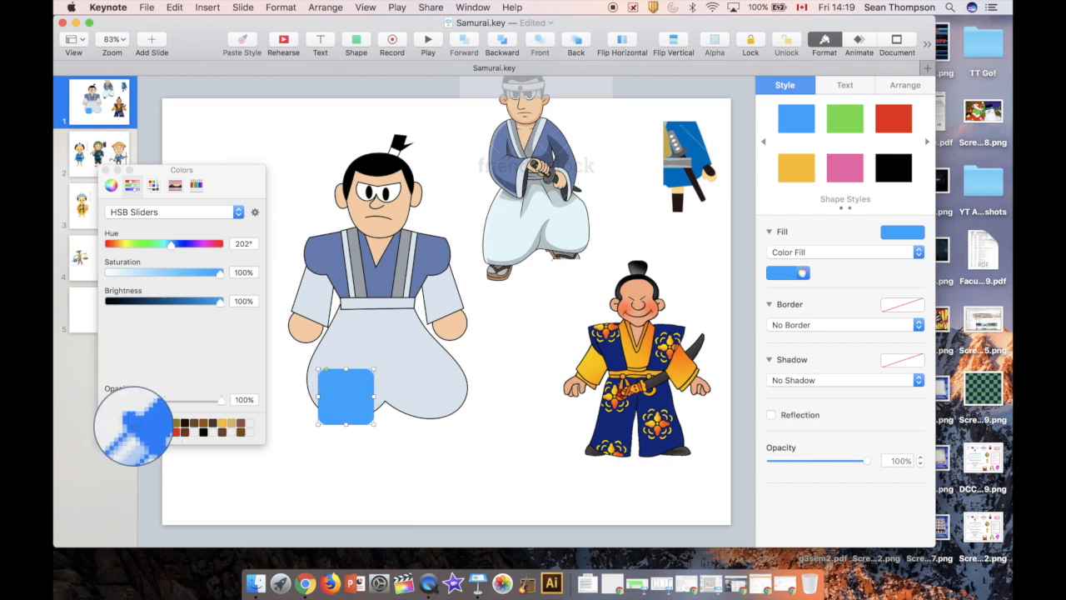
pyautogui.click(505, 278)
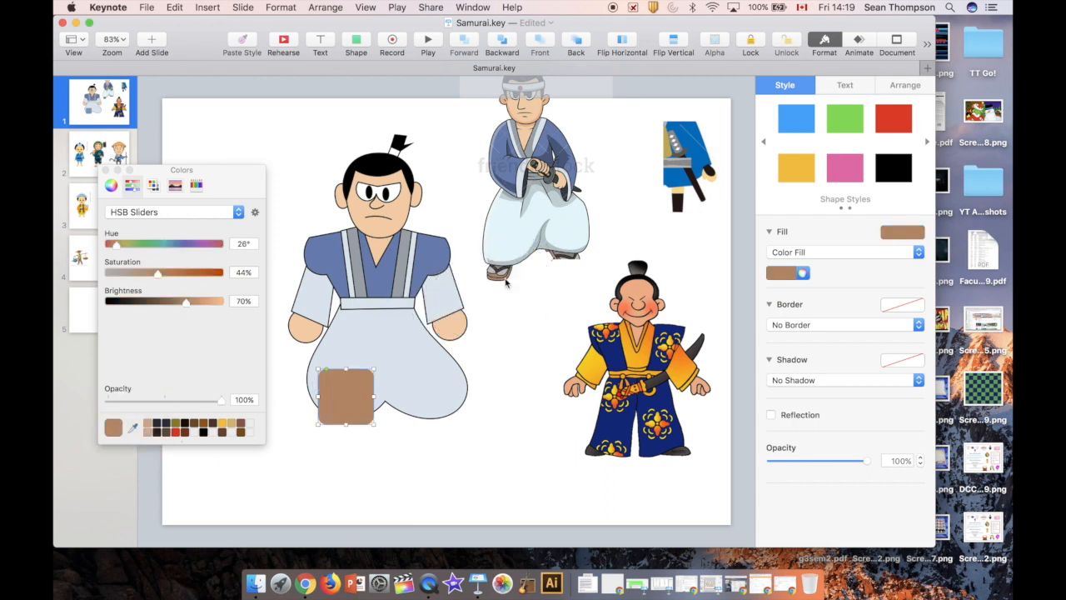
# Step: Send the brown rounded shape behind the trousers, narrow it to form a shoe and give it a line border
pyautogui.click(576, 42)
pyautogui.moveTo(375, 396); pyautogui.dragTo(367, 406)
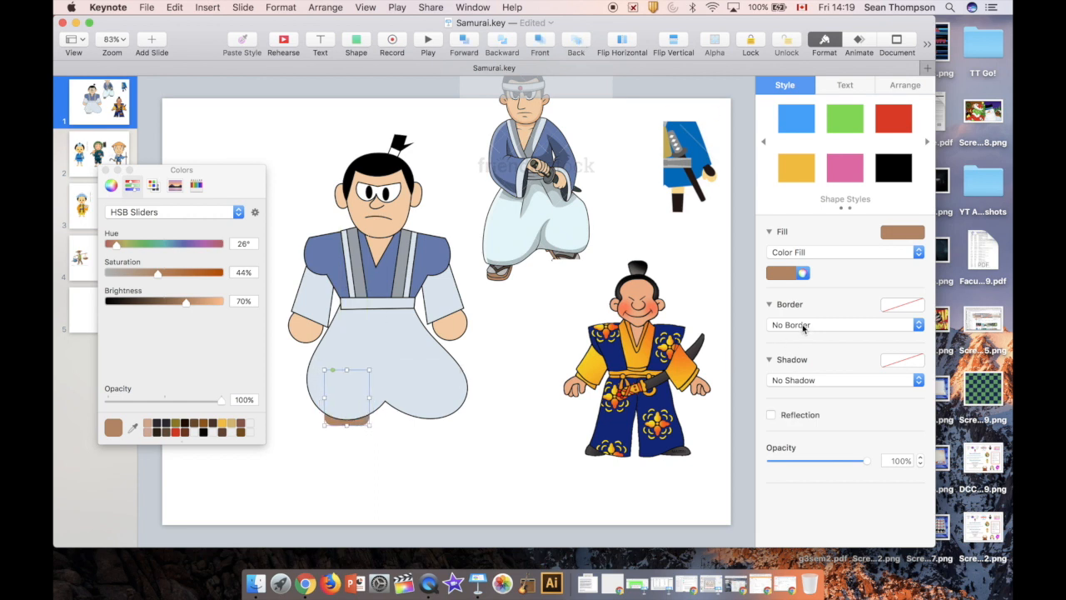
pyautogui.click(804, 325)
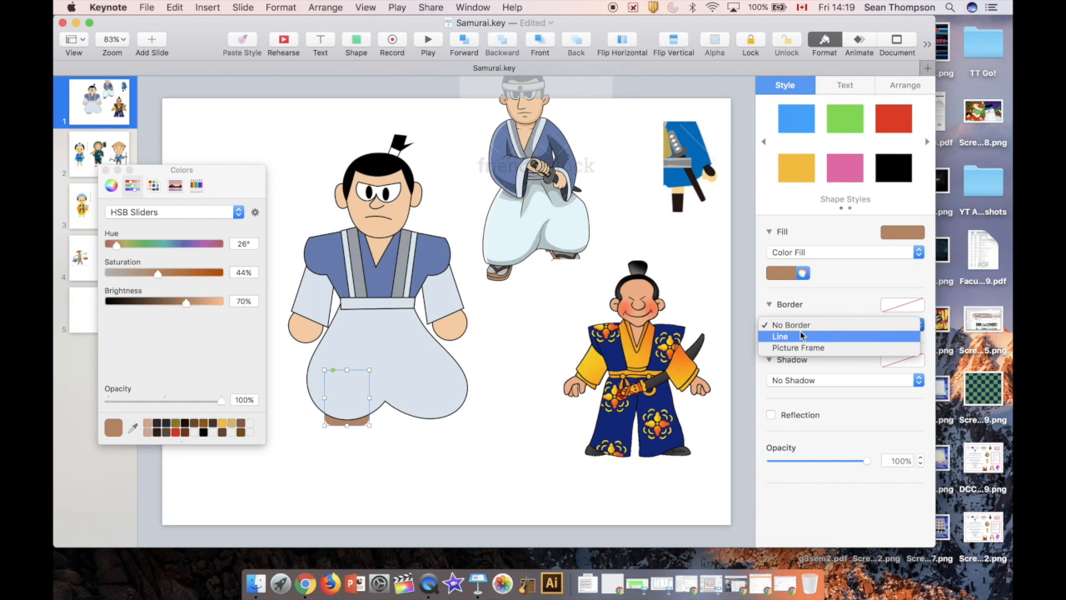
pyautogui.click(801, 335)
# Step: Place a duplicate of the brown shoe under the opposite trouser leg and send it to the back
pyautogui.press('super+d')
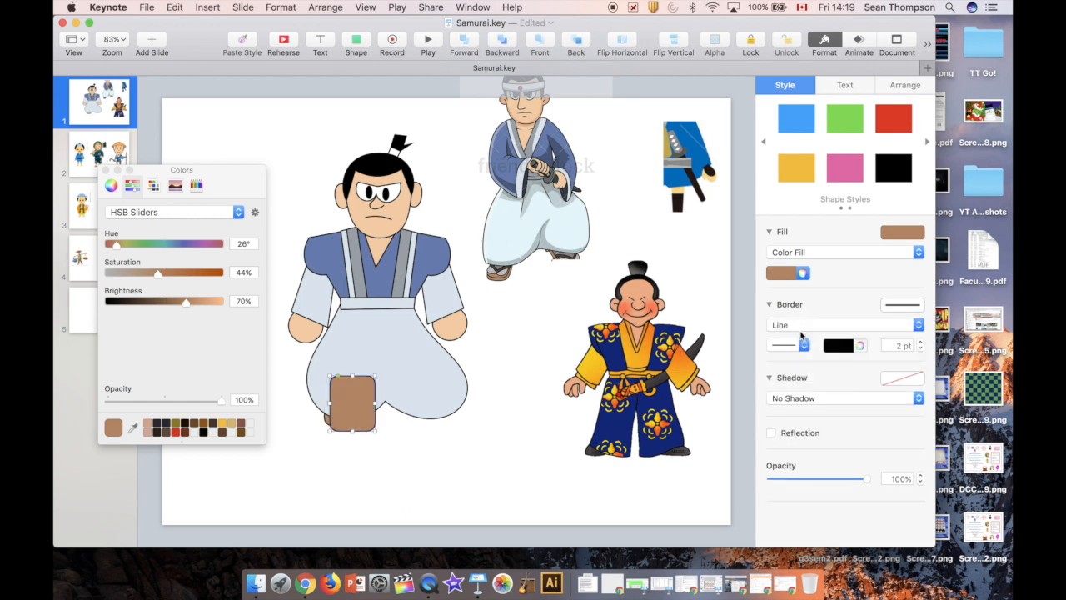
pyautogui.moveTo(342, 407); pyautogui.dragTo(440, 407)
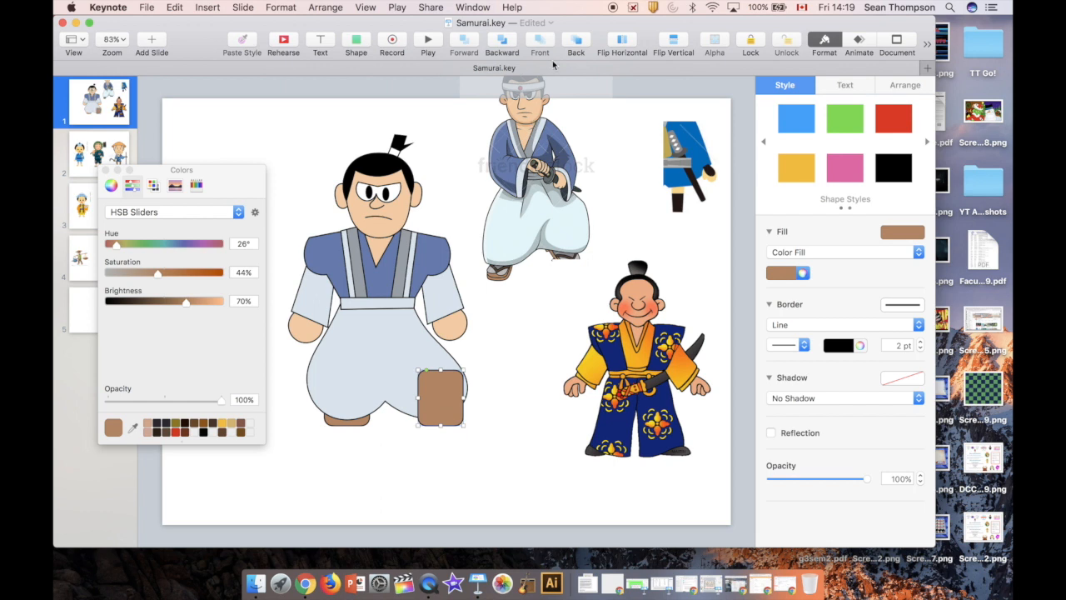
pyautogui.click(579, 44)
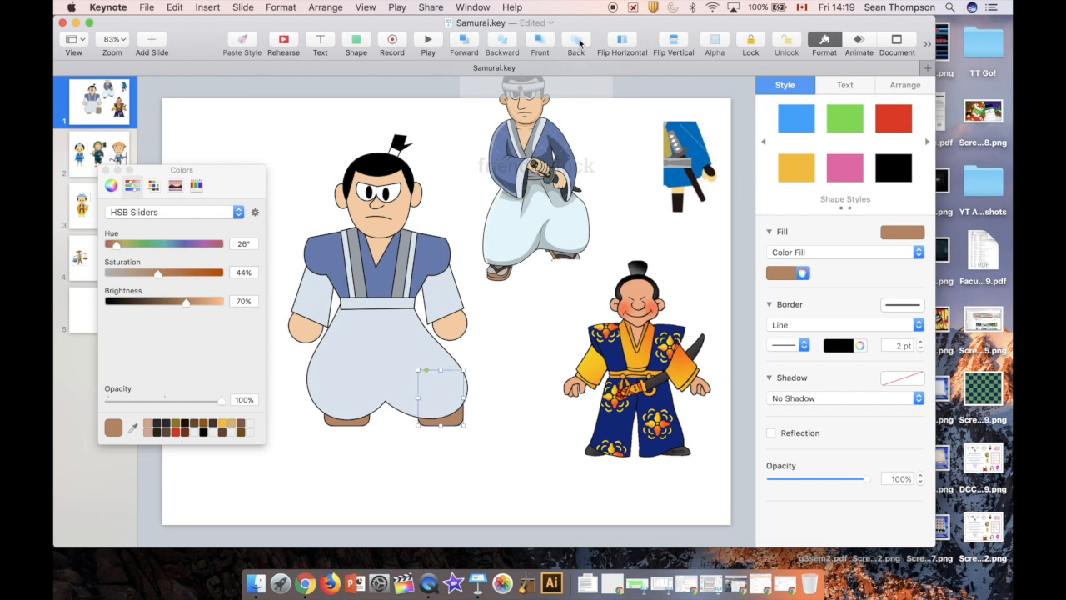
# Step: Move the white-headband and blue-and-orange-robed reference samurai further away from the new samurai
pyautogui.click(541, 334)
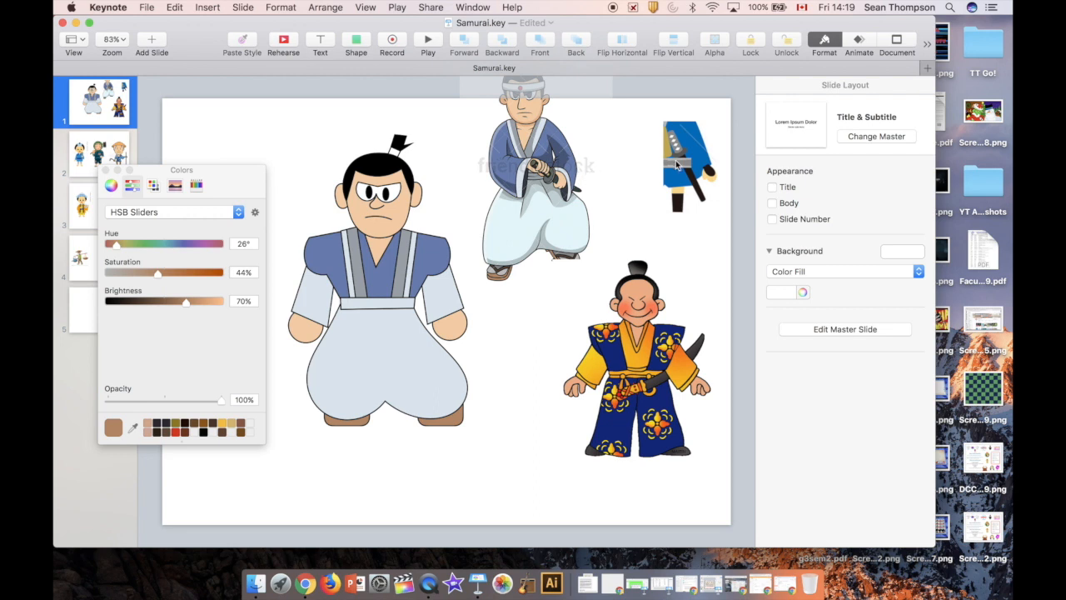
pyautogui.moveTo(533, 204); pyautogui.dragTo(640, 129)
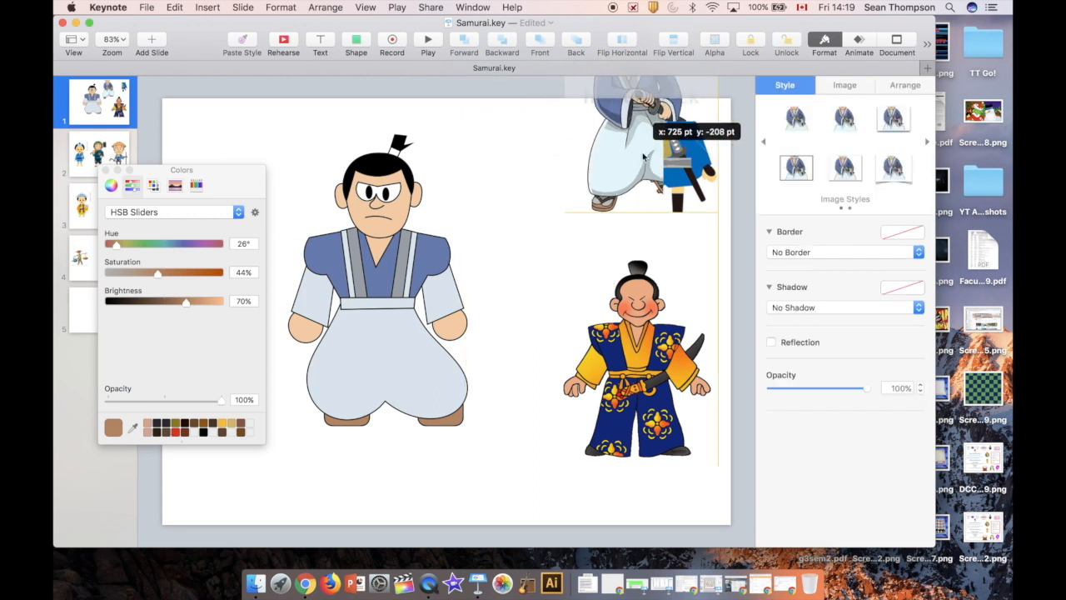
pyautogui.moveTo(624, 369); pyautogui.dragTo(670, 365)
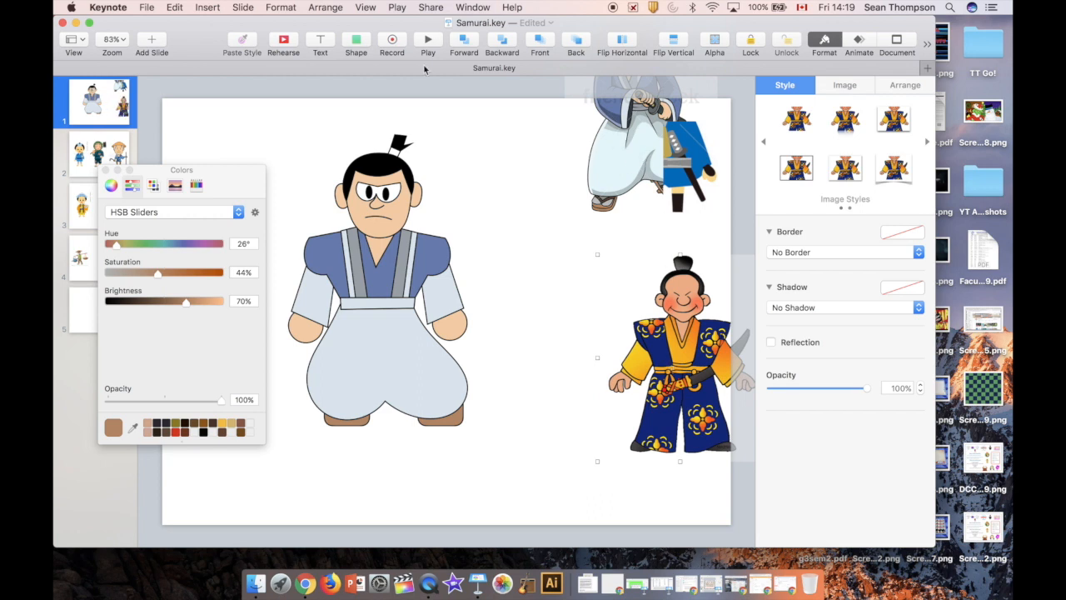
# Step: Draw a curved three-point fold line with the Pen tool from the trousers' central notch up toward the belt
pyautogui.click(355, 42)
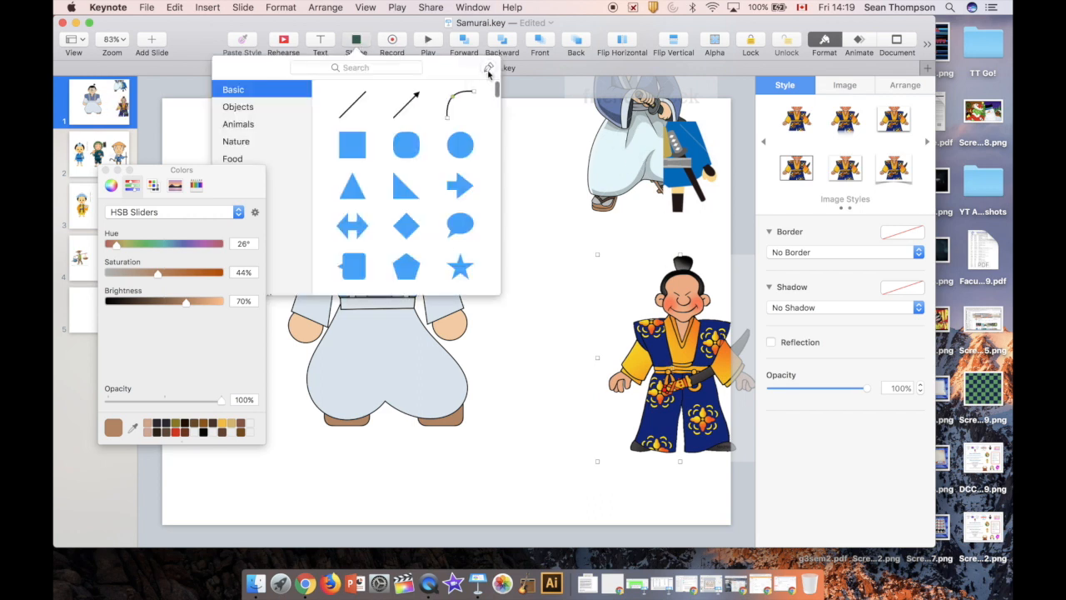
pyautogui.click(488, 69)
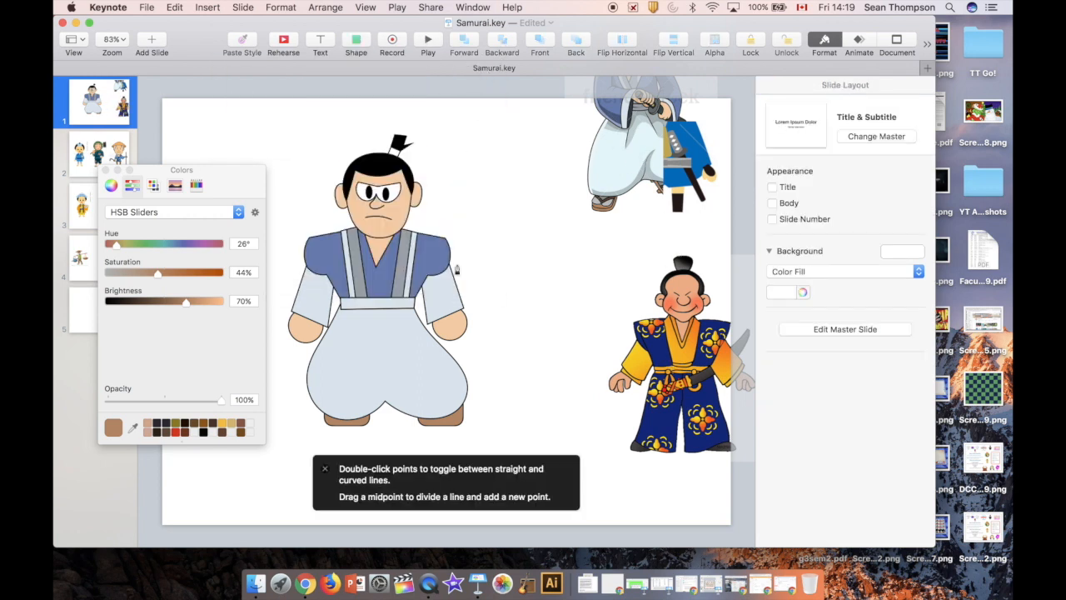
pyautogui.click(384, 406)
pyautogui.click(364, 379)
pyautogui.click(384, 334)
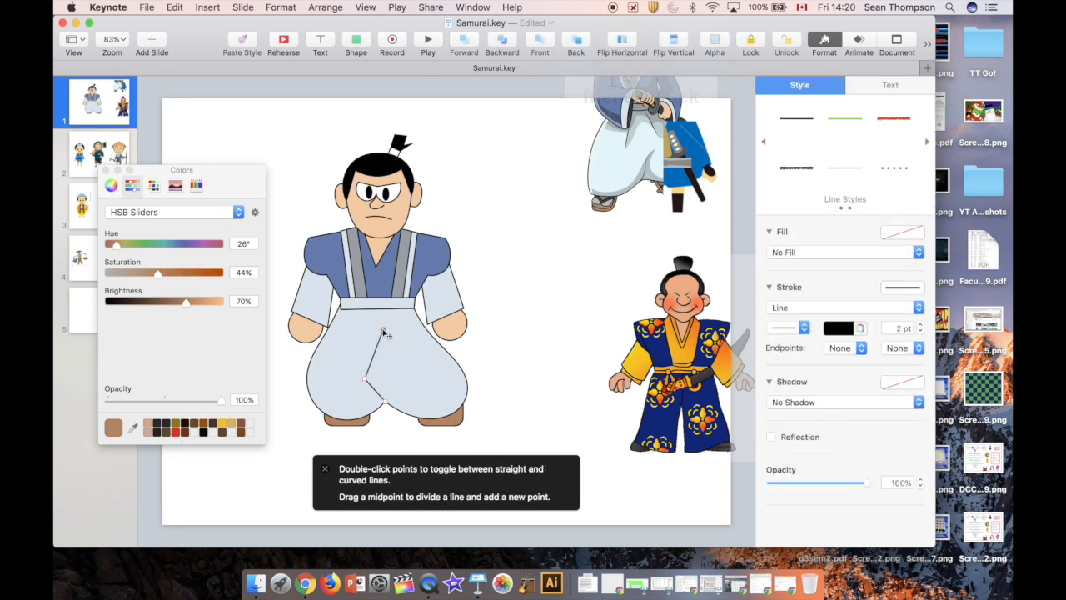
pyautogui.doubleClick(365, 379)
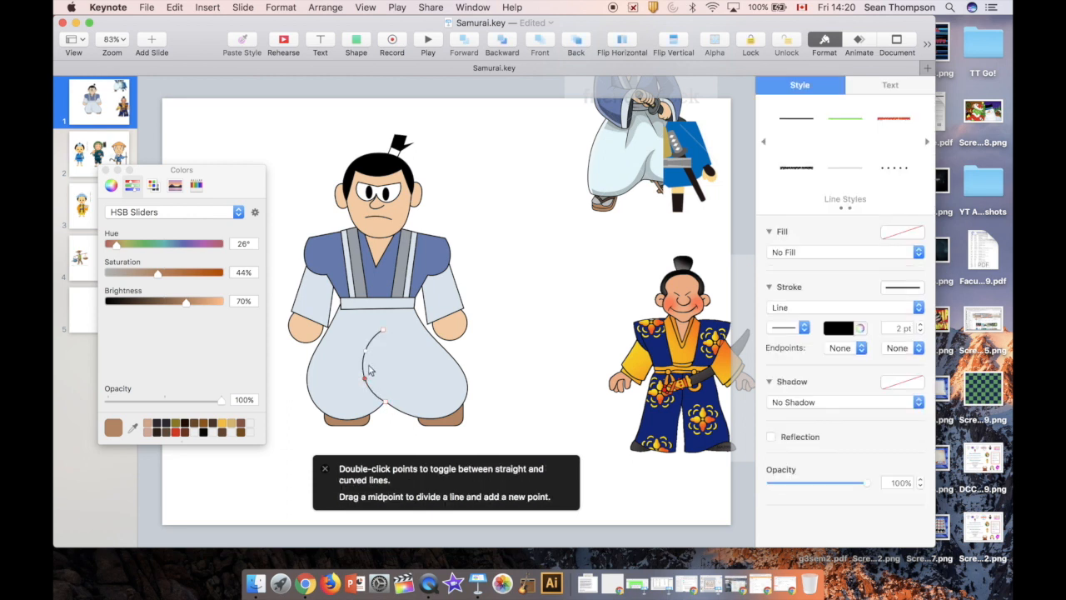
pyautogui.moveTo(369, 351); pyautogui.dragTo(371, 367)
pyautogui.press('Escape')
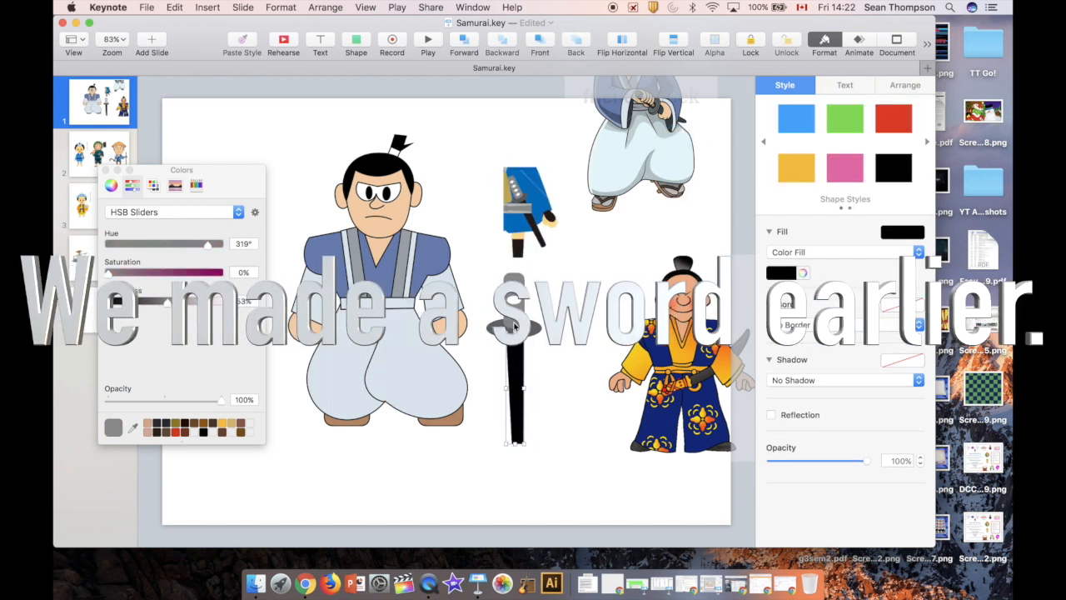
# Step: Group the sword's handle, guard and black scabbard, and set the group diagonally across the samurai's belt at 38.5°
pyautogui.click(514, 327)
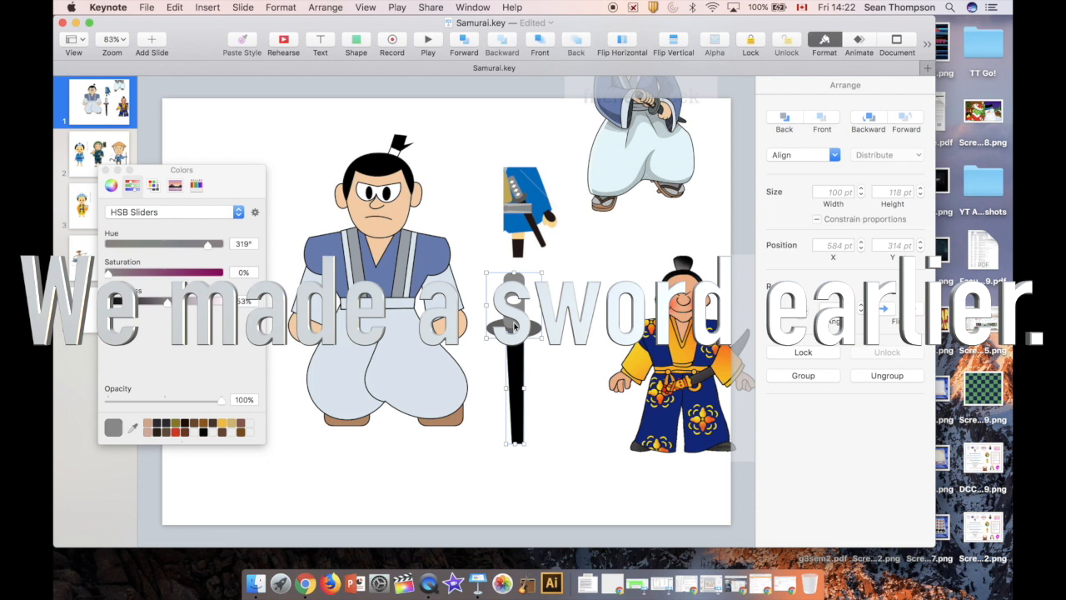
pyautogui.press('super+alt+g')
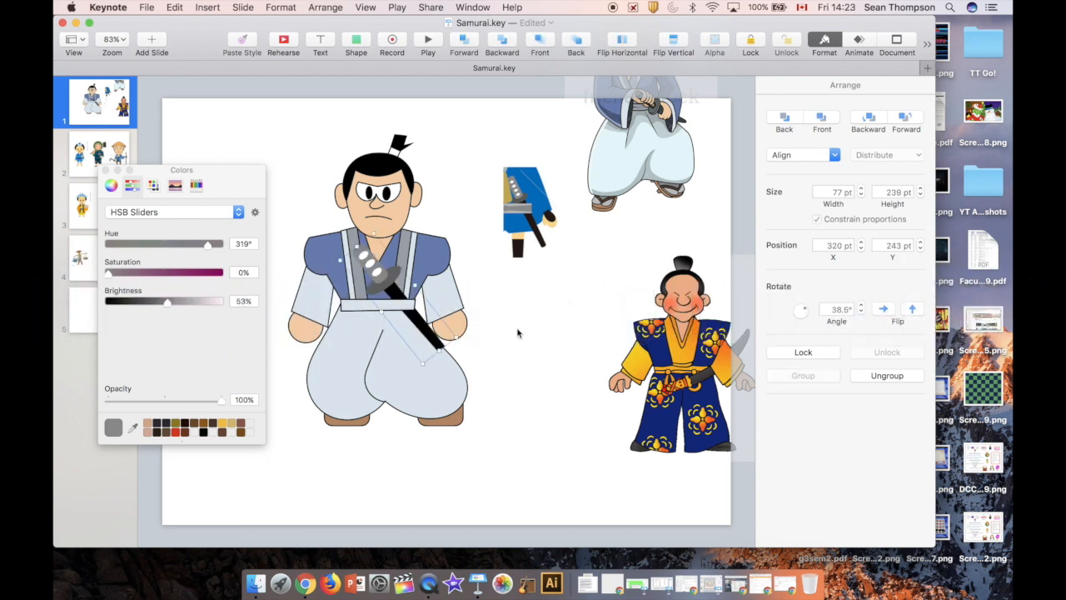
pyautogui.click(518, 333)
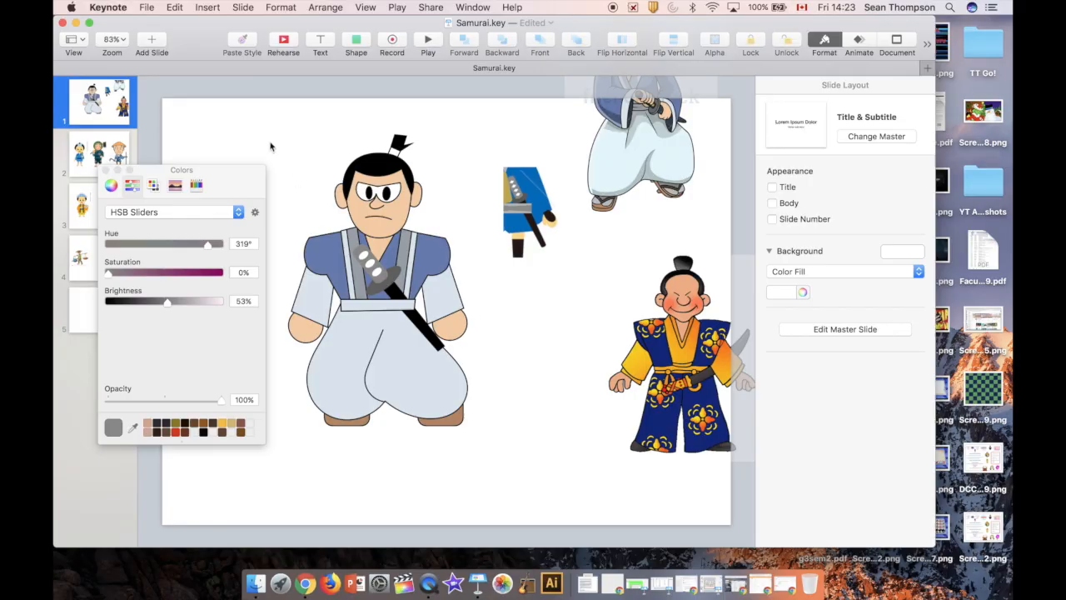